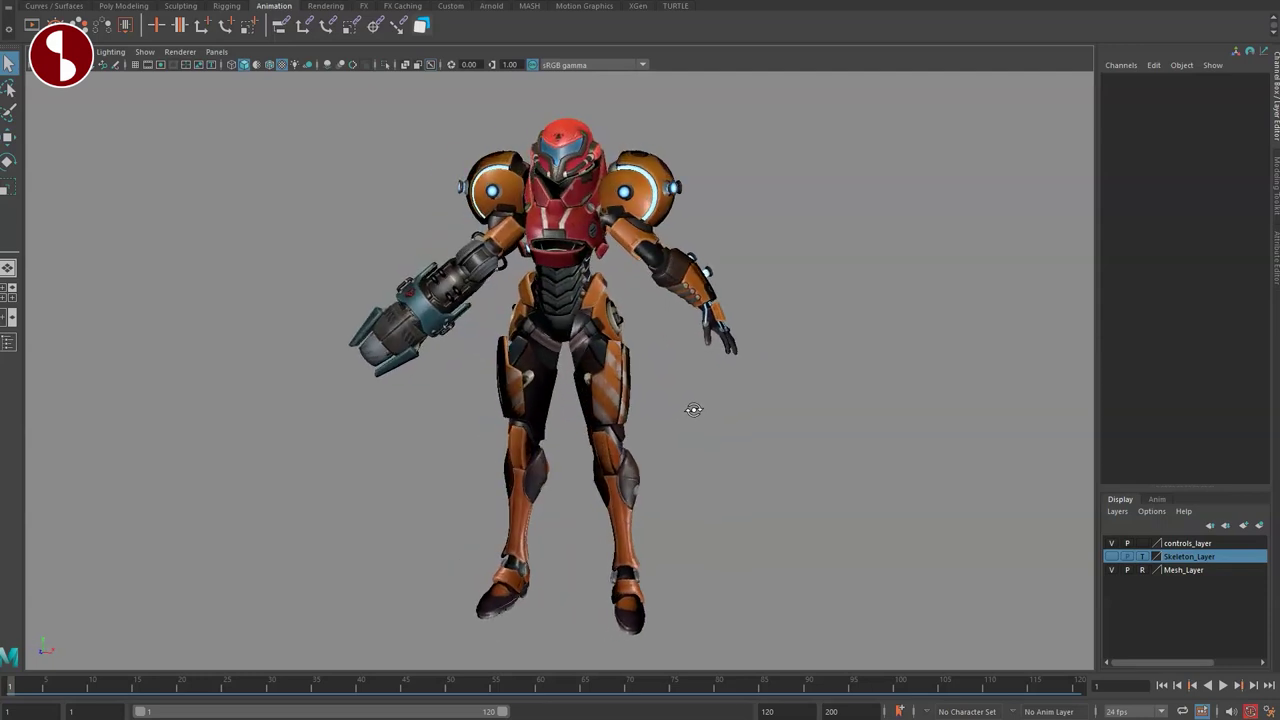
# Step: Look over the Samus Rig product page on Gumroad, including its description and version history
pyautogui.moveTo(560, 398)
pyautogui.keyDown('alt'); pyautogui.mouseDown()
pyautogui.moveTo(857, 391)
pyautogui.moveTo(530, 392)
pyautogui.moveTo(548, 397)
pyautogui.mouseUp(); pyautogui.keyUp('alt')
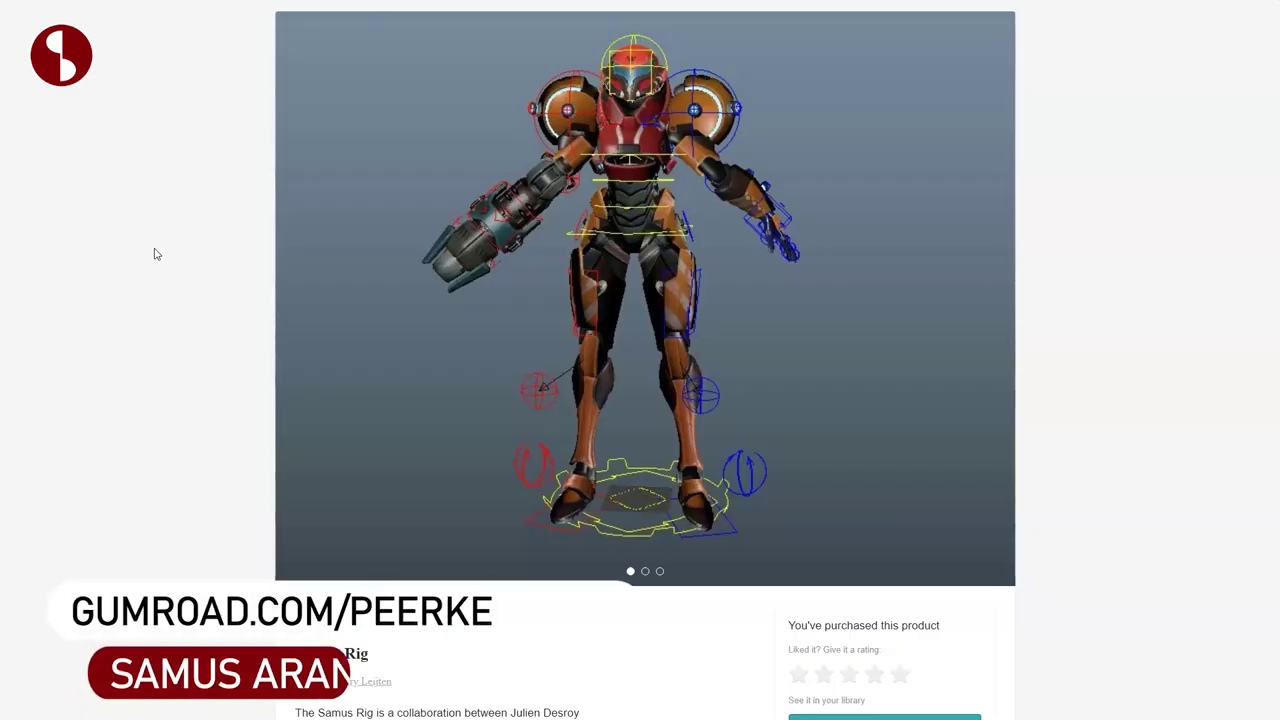
pyautogui.scroll(-11, 645, 360)
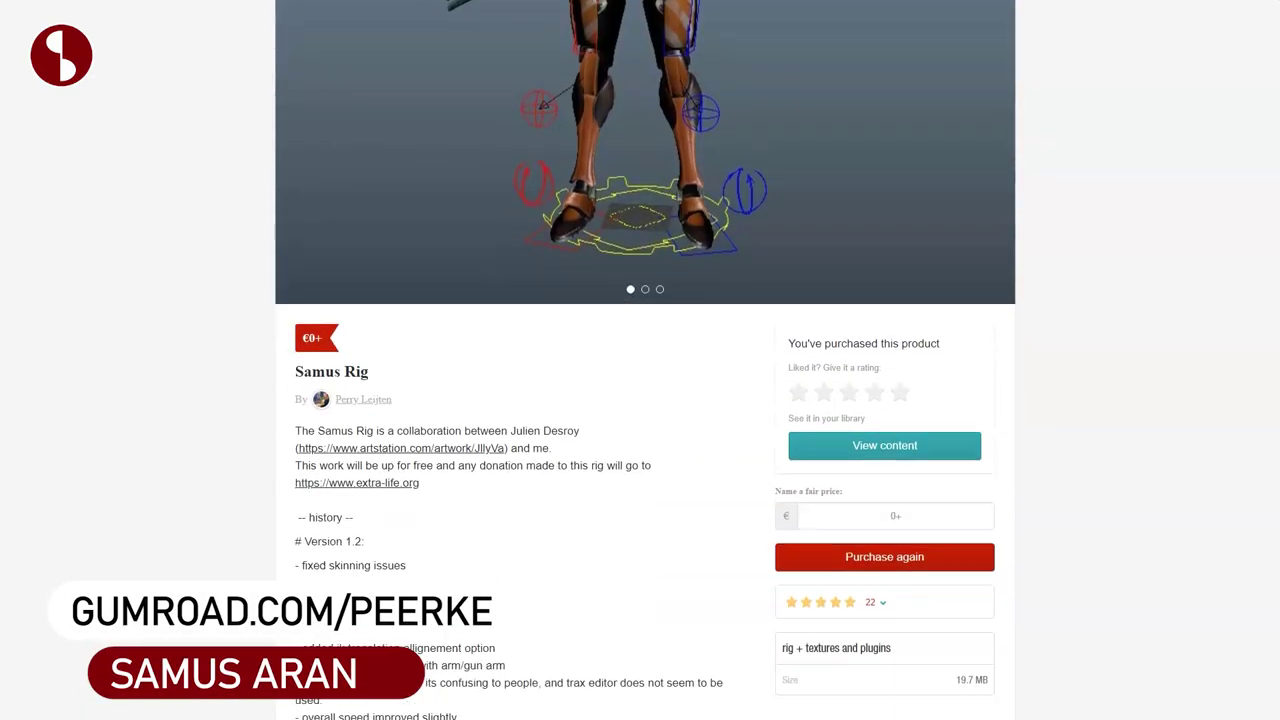
pyautogui.scroll(5, 645, 360)
pyautogui.scroll(4, 645, 360)
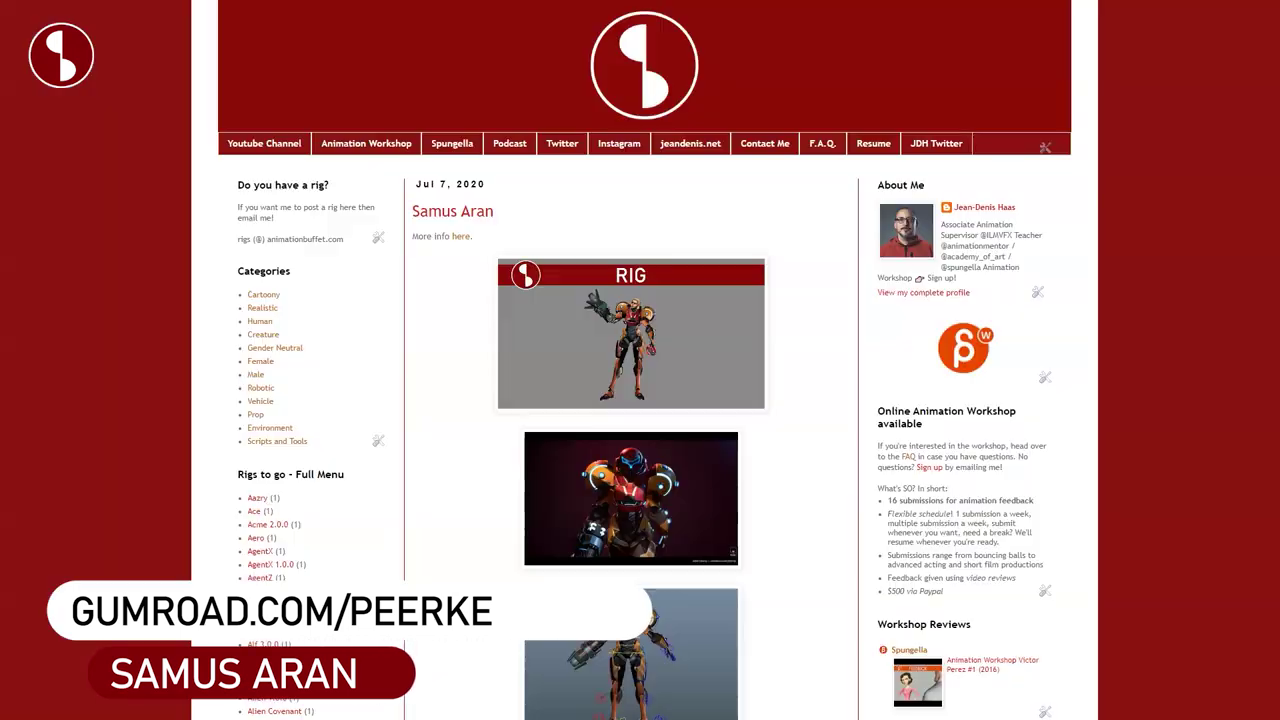
# Step: Browse the rig blog from the Samus Aran post down through the older rig and review posts
pyautogui.scroll(-15, 640, 360)
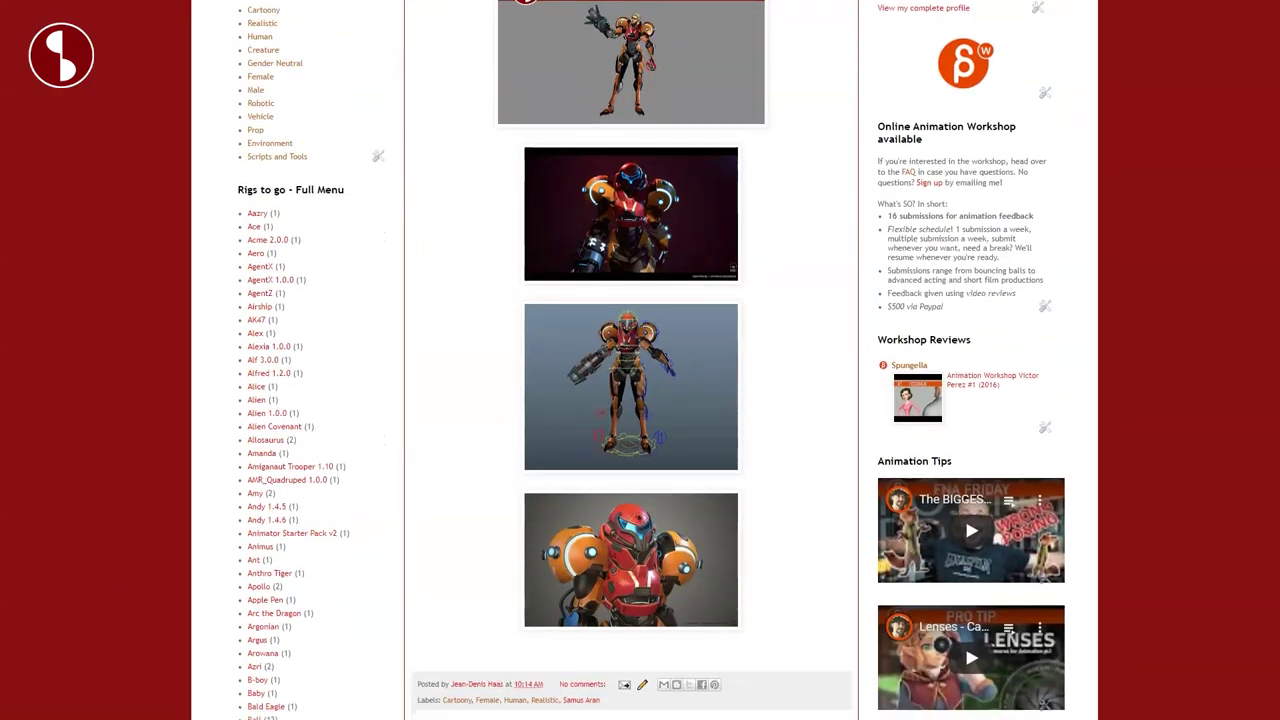
pyautogui.scroll(-20, 640, 360)
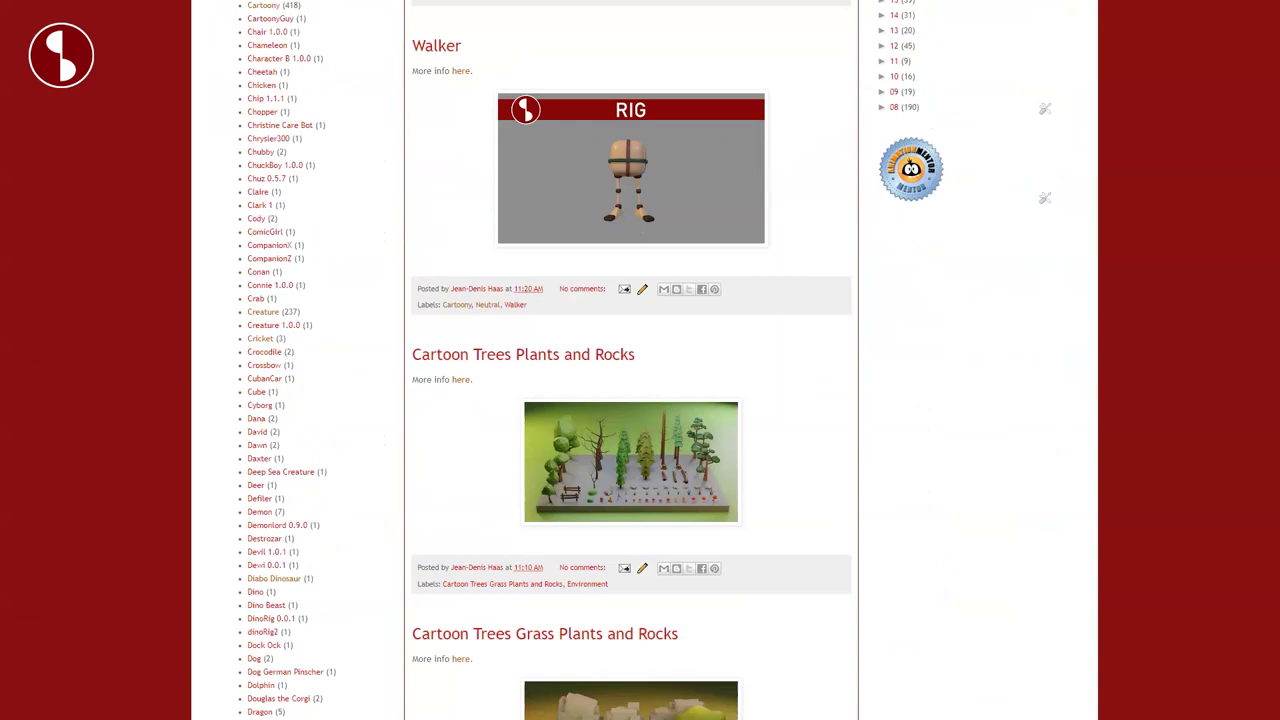
pyautogui.scroll(-20, 640, 360)
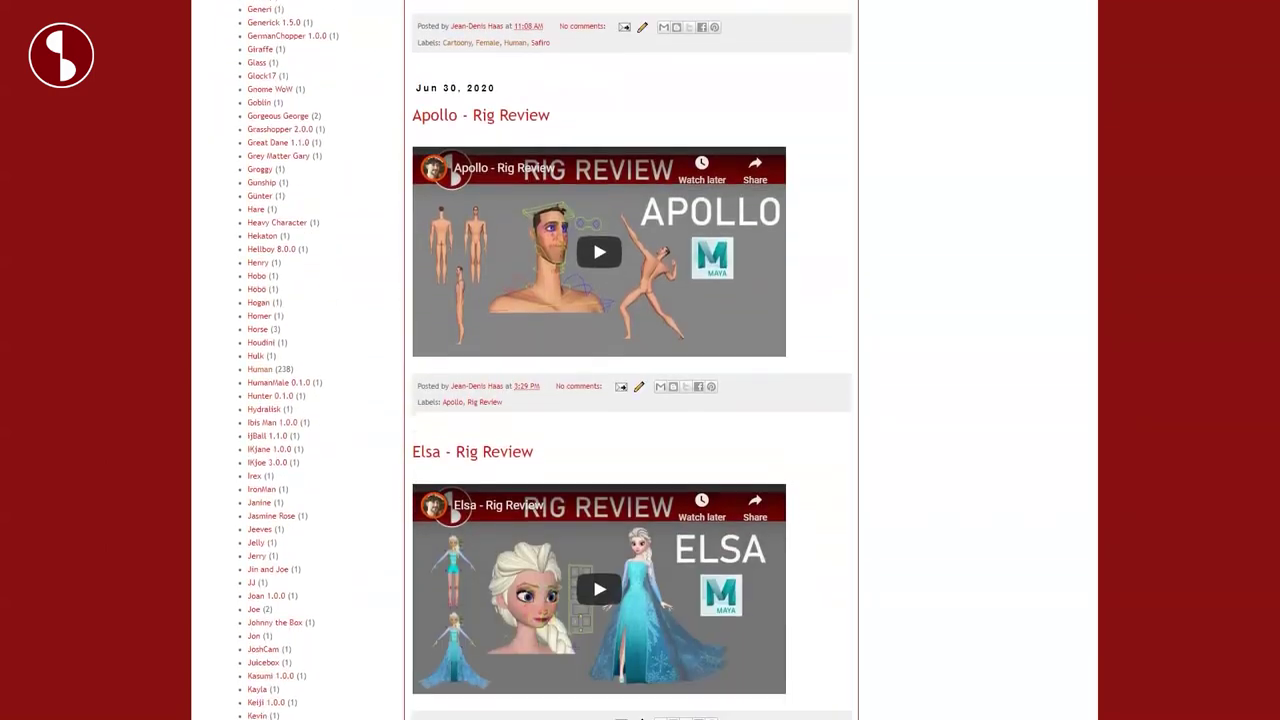
pyautogui.scroll(-20, 640, 360)
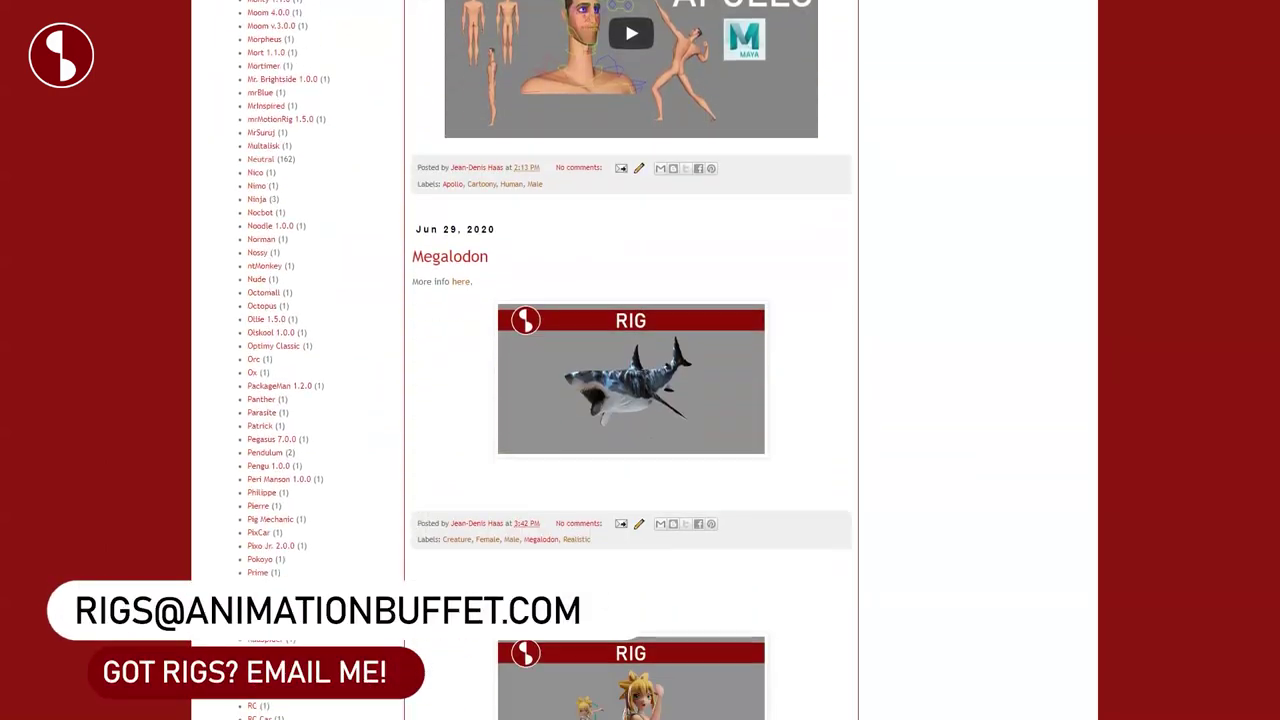
pyautogui.scroll(20, 640, 360)
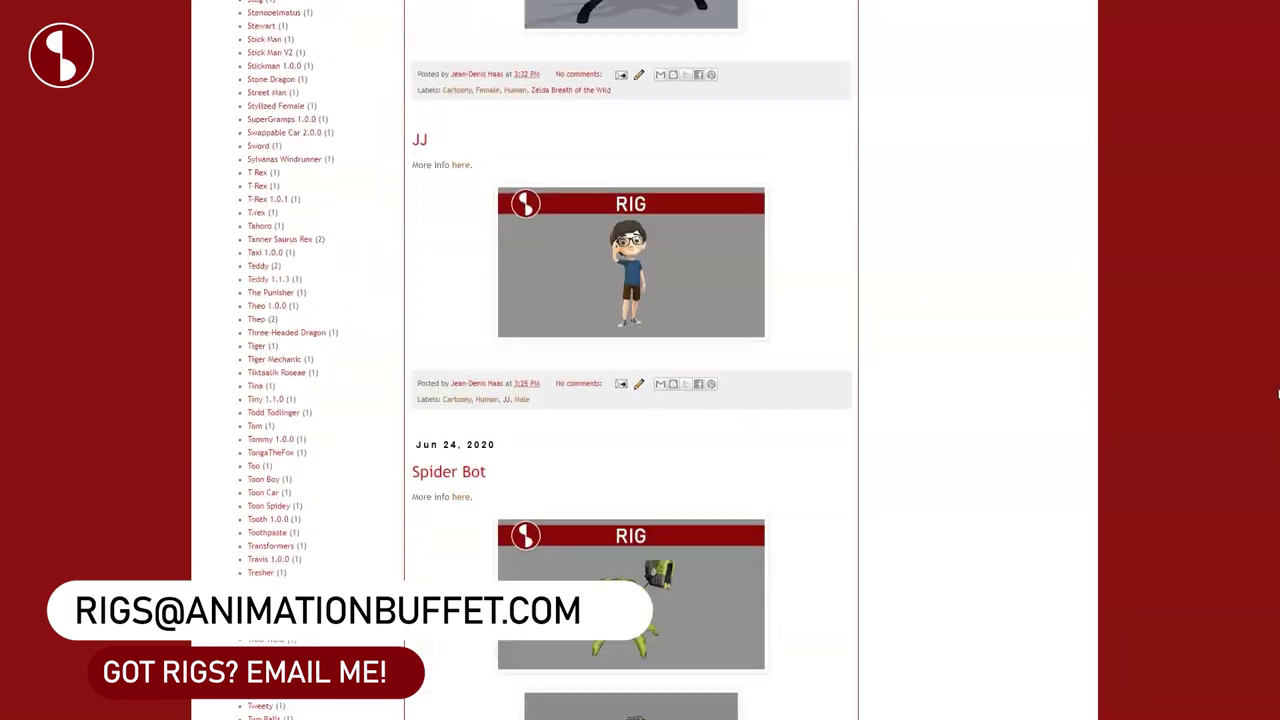
pyautogui.scroll(15, 640, 360)
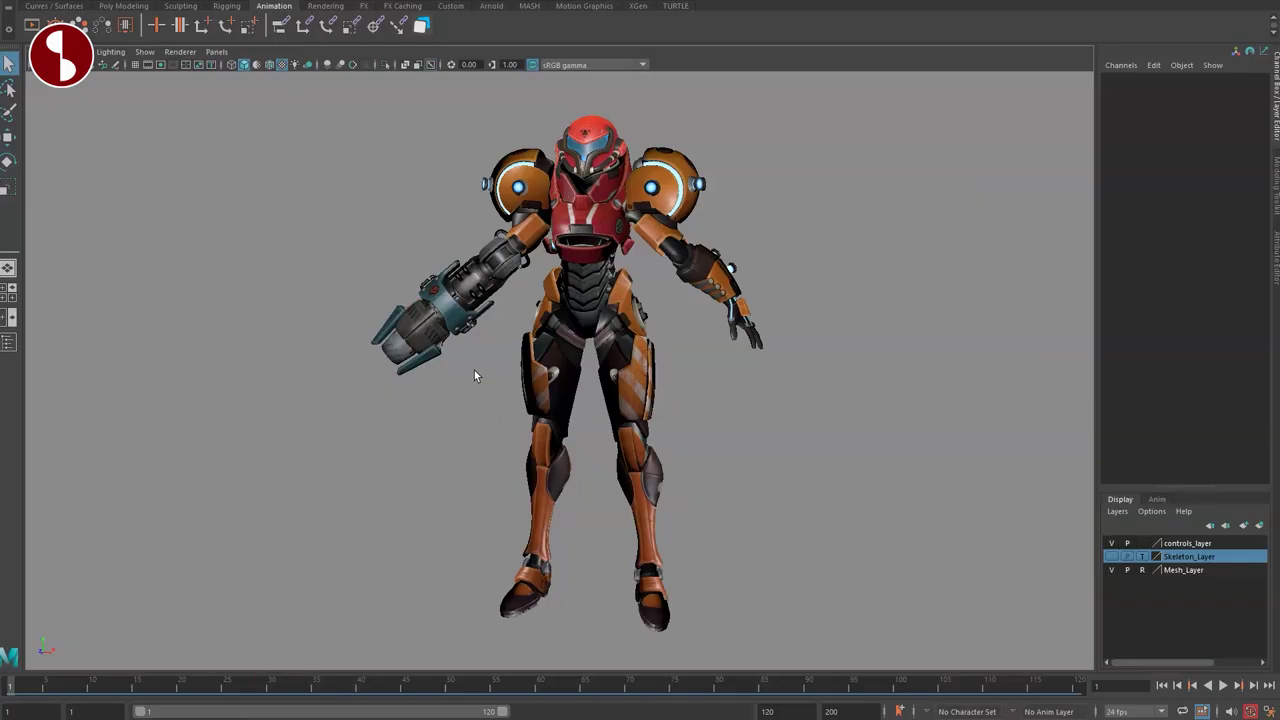
# Step: Toggle the viewport display of NURBS curves and controllers off and on to hide and show the rig's controls
pyautogui.keyDown('alt'); pyautogui.moveTo(474, 370); pyautogui.dragTo(498, 387); pyautogui.keyUp('alt')
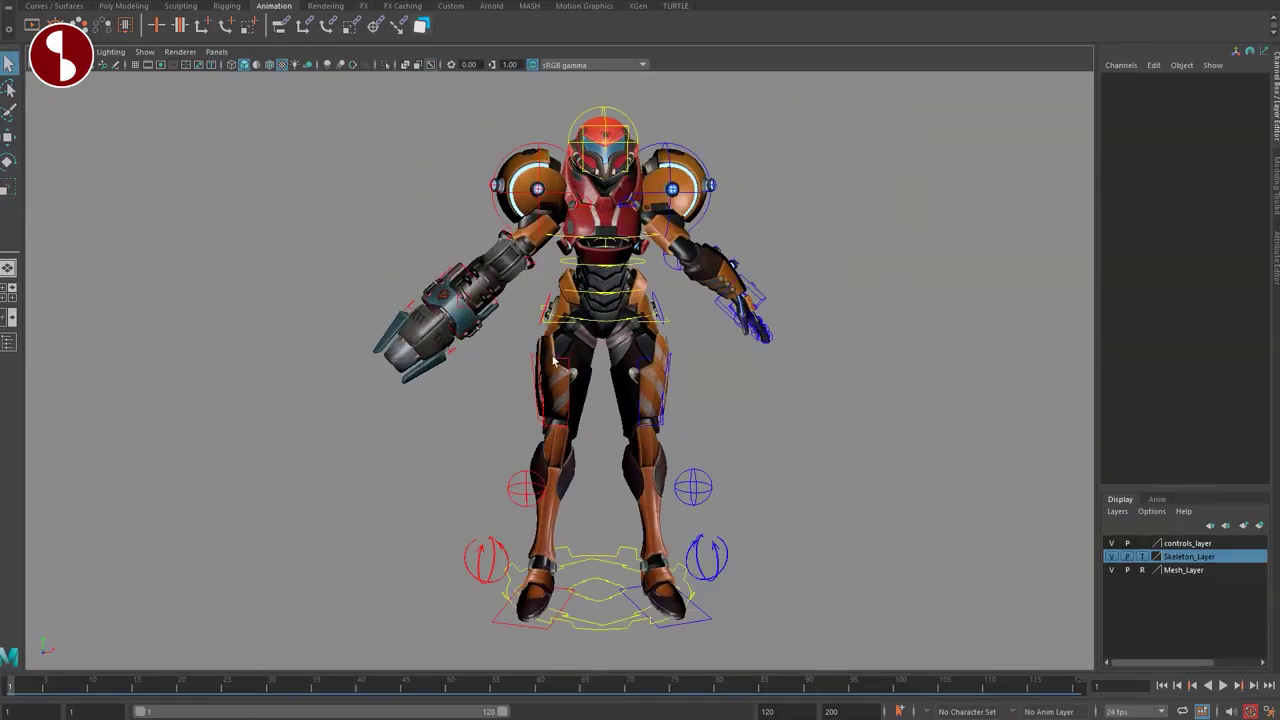
pyautogui.moveTo(462, 378)
pyautogui.keyDown('alt'); pyautogui.mouseDown()
pyautogui.moveTo(655, 378)
pyautogui.moveTo(440, 382)
pyautogui.mouseUp(); pyautogui.keyUp('alt')
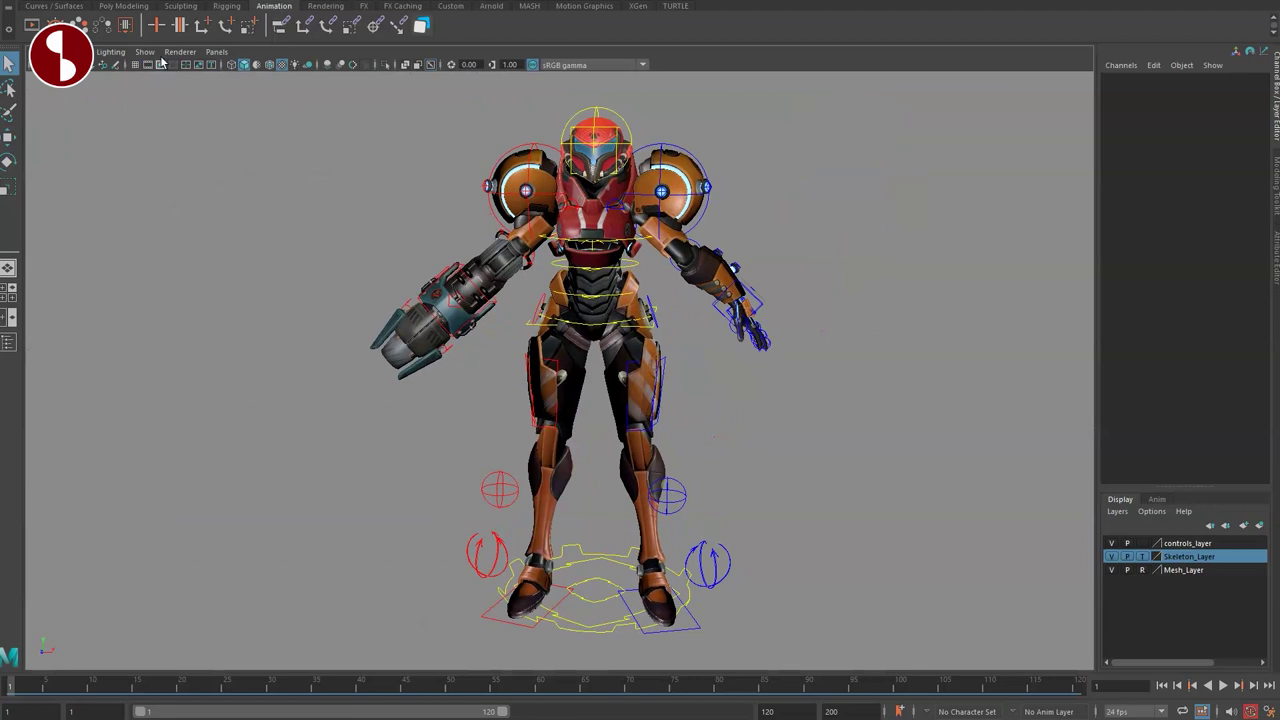
pyautogui.click(145, 52)
pyautogui.click(154, 138)
pyautogui.click(145, 52)
pyautogui.click(162, 139)
pyautogui.click(145, 52)
pyautogui.click(175, 132)
pyautogui.click(152, 53)
pyautogui.click(157, 137)
pyautogui.click(147, 53)
pyautogui.click(155, 136)
pyautogui.click(148, 53)
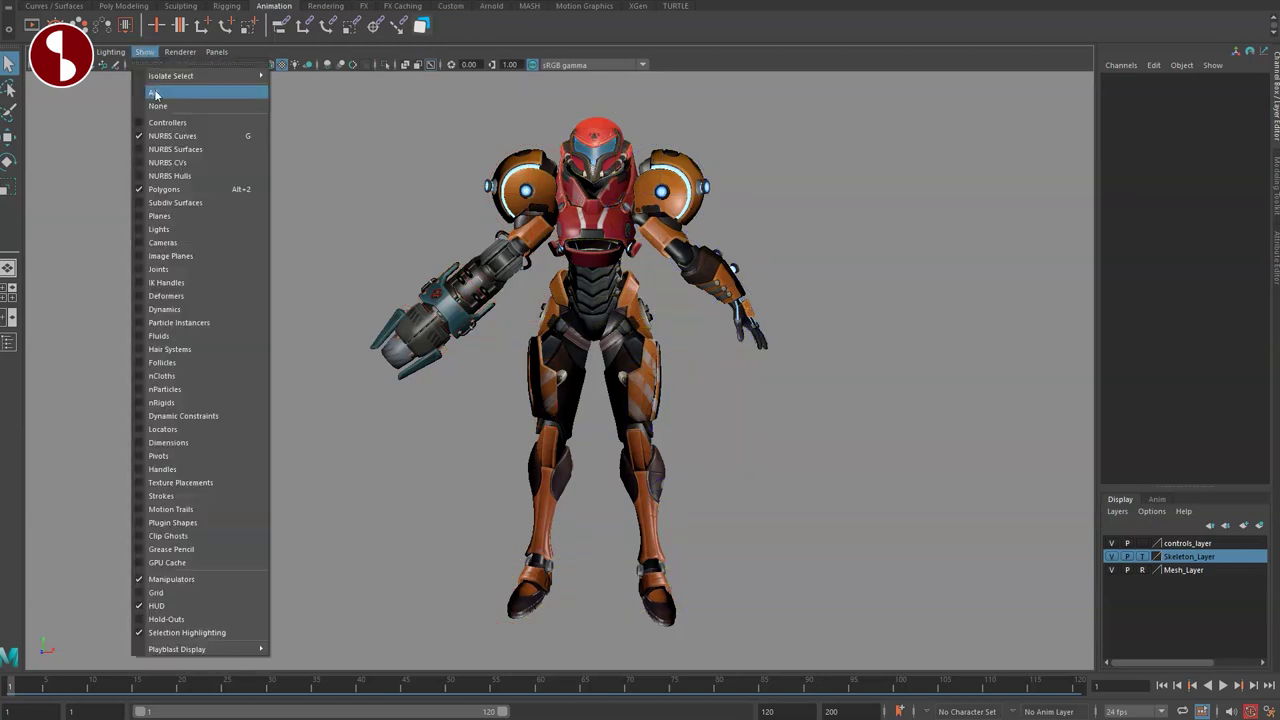
pyautogui.click(160, 123)
# Step: Try posing the gun arm by moving its IK handle control forward, checking it from several sides
pyautogui.keyDown('alt'); pyautogui.moveTo(490, 307); pyautogui.dragTo(518, 318); pyautogui.keyUp('alt')
pyautogui.keyDown('alt'); pyautogui.moveTo(488, 248); pyautogui.dragTo(543, 290); pyautogui.keyUp('alt')
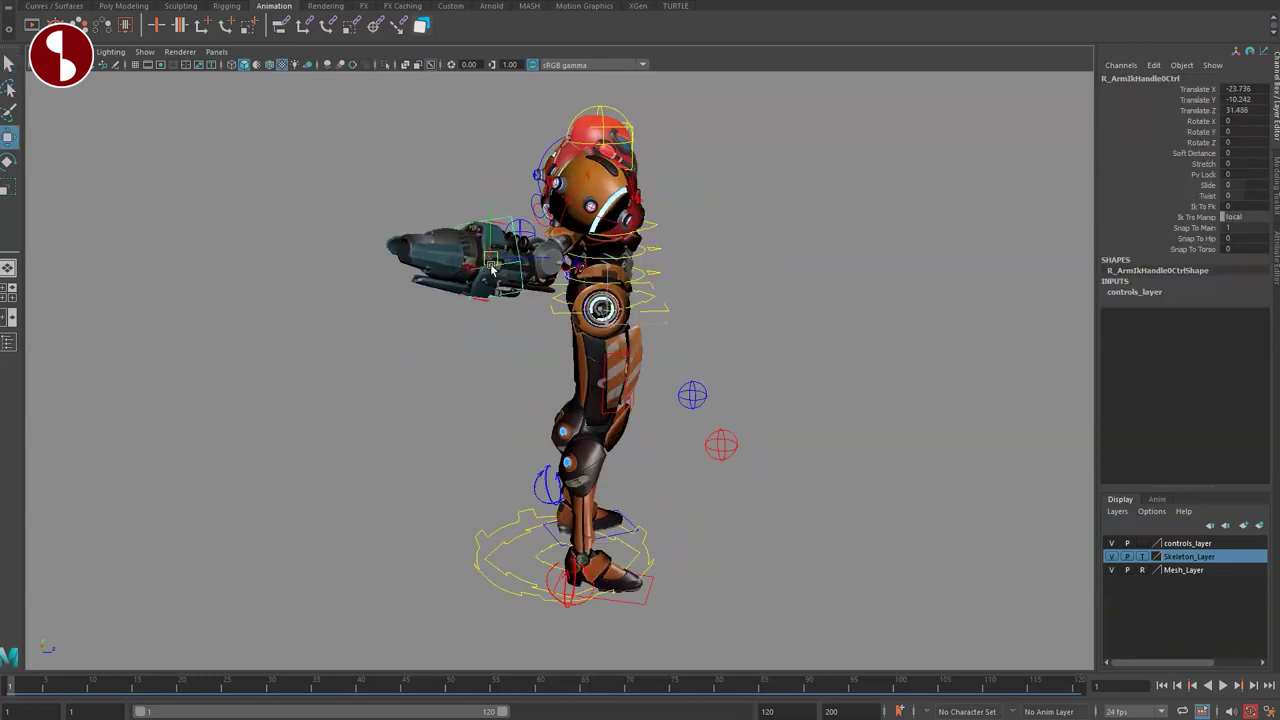
pyautogui.moveTo(492, 268); pyautogui.dragTo(498, 256)
pyautogui.keyDown('alt'); pyautogui.moveTo(549, 309); pyautogui.dragTo(389, 300); pyautogui.keyUp('alt')
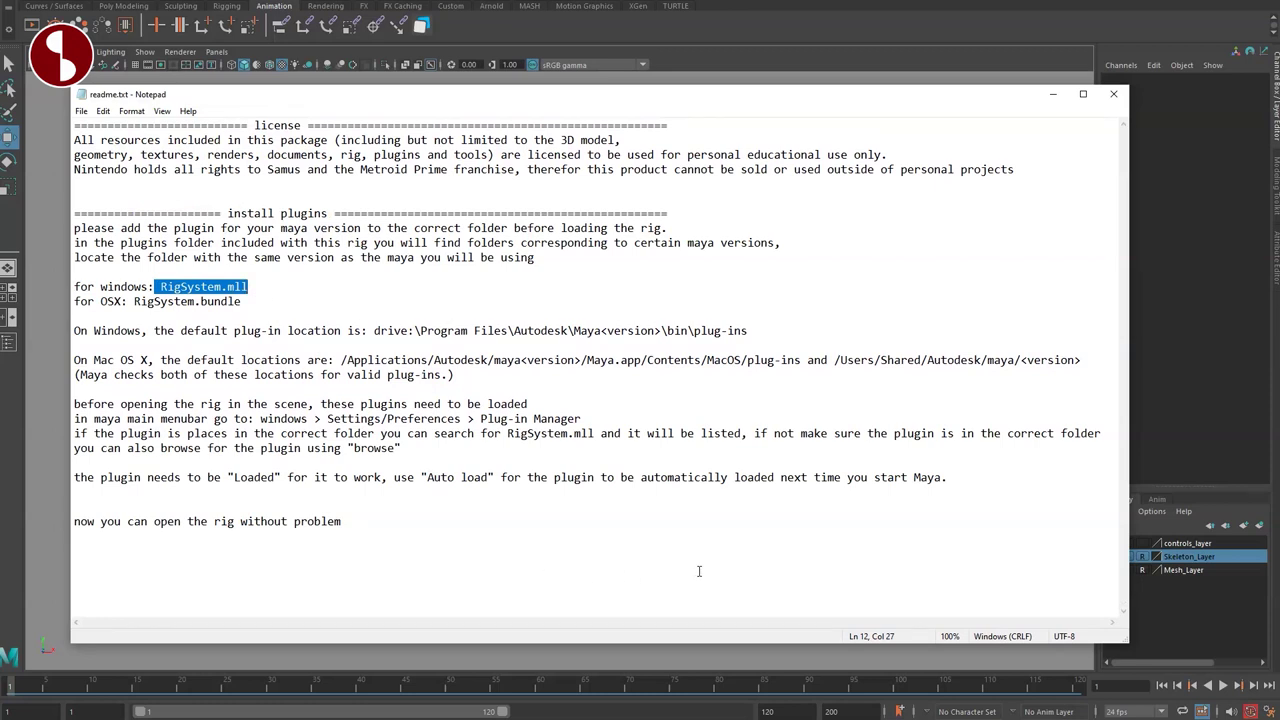
# Step: Review the RigSystem plug-in locations and loading instructions in readme.txt and minimize Notepad
pyautogui.moveTo(80, 330); pyautogui.dragTo(635, 565)
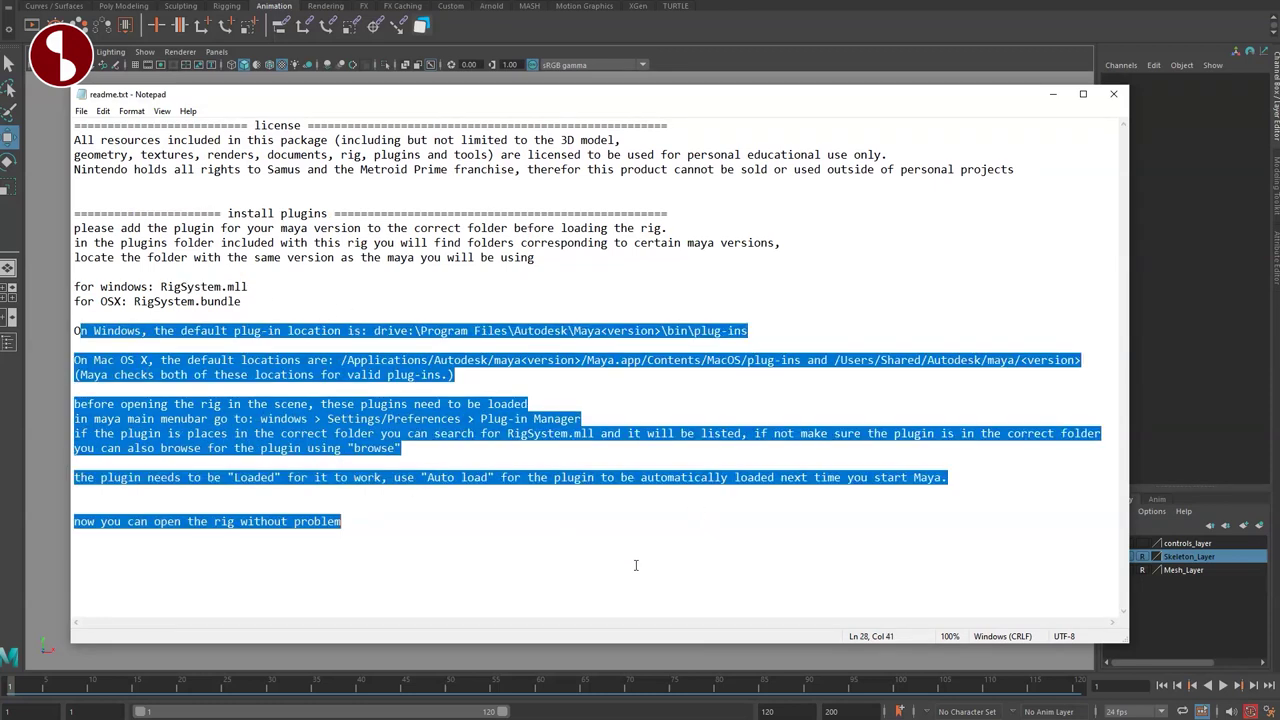
pyautogui.click(661, 564)
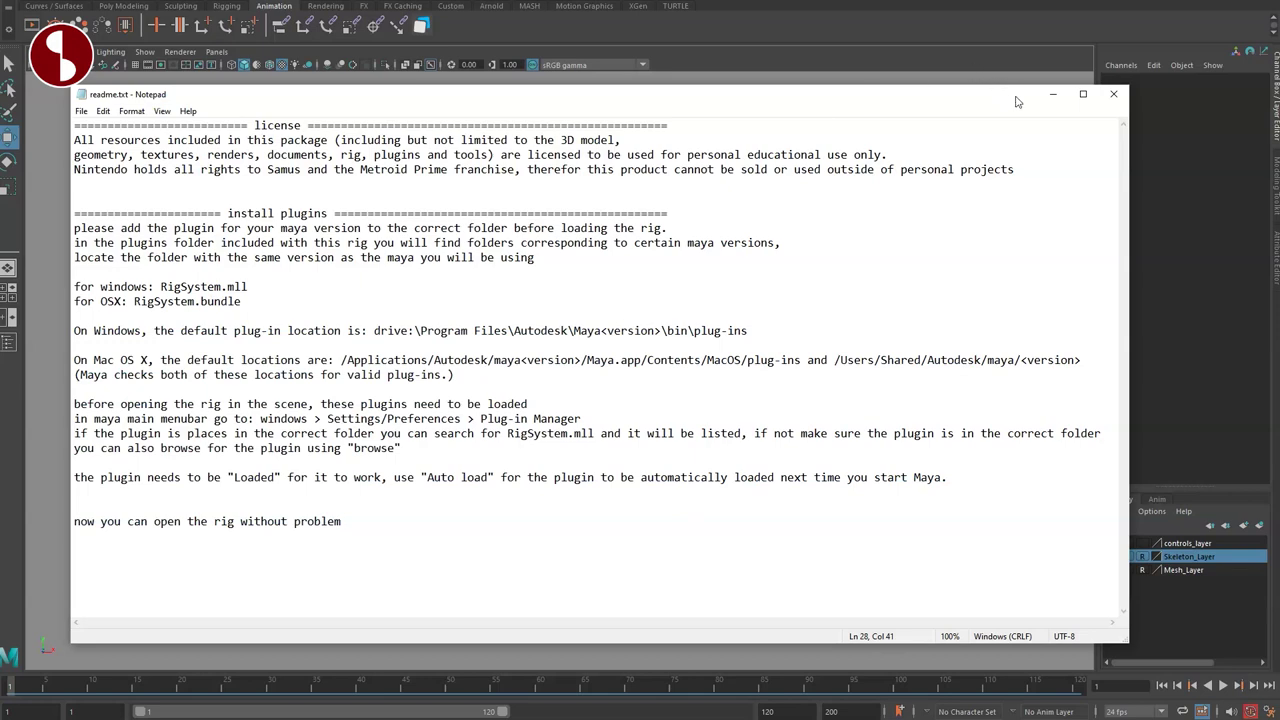
pyautogui.click(1052, 94)
# Step: Switch the Foot Manip of the main ground control to aligned and back to basePose to compare the foot controls
pyautogui.scroll(4, 570, 440)
pyautogui.moveTo(570, 440)
pyautogui.keyDown('alt'); pyautogui.mouseDown()
pyautogui.moveTo(854, 446)
pyautogui.moveTo(600, 430)
pyautogui.moveTo(563, 455)
pyautogui.mouseUp(); pyautogui.keyUp('alt')
pyautogui.scroll(-5, 563, 455)
pyautogui.keyDown('alt'); pyautogui.moveTo(563, 455); pyautogui.dragTo(503, 284, button='middle'); pyautogui.keyUp('alt')
pyautogui.keyDown('alt'); pyautogui.moveTo(530, 400); pyautogui.dragTo(586, 460); pyautogui.keyUp('alt')
pyautogui.scroll(-2, 586, 460)
pyautogui.click(600, 497)
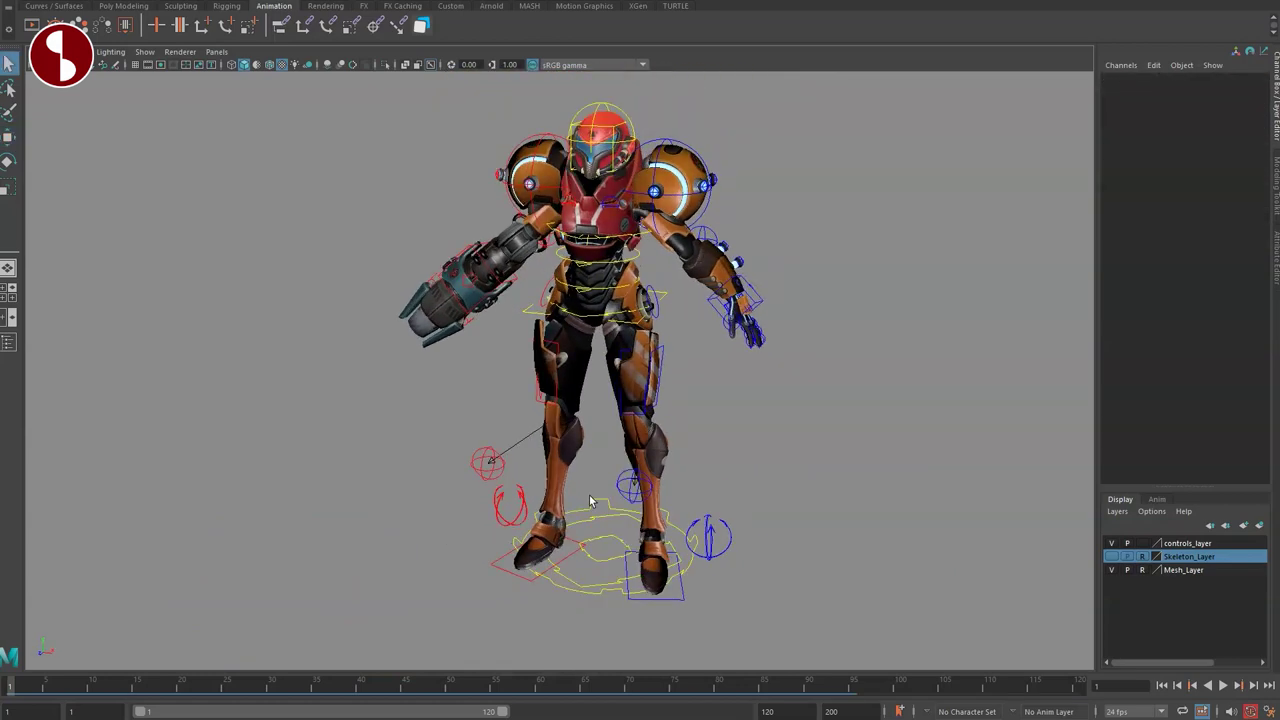
pyautogui.click(589, 509)
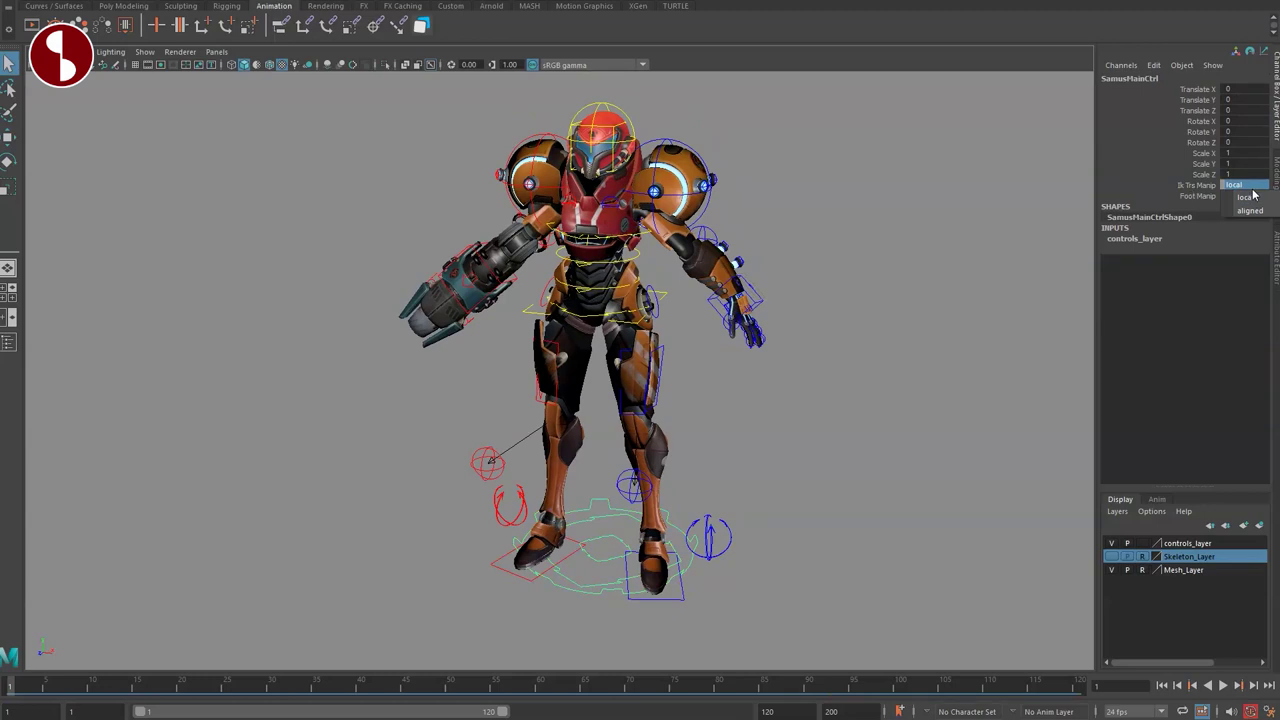
pyautogui.click(1178, 194)
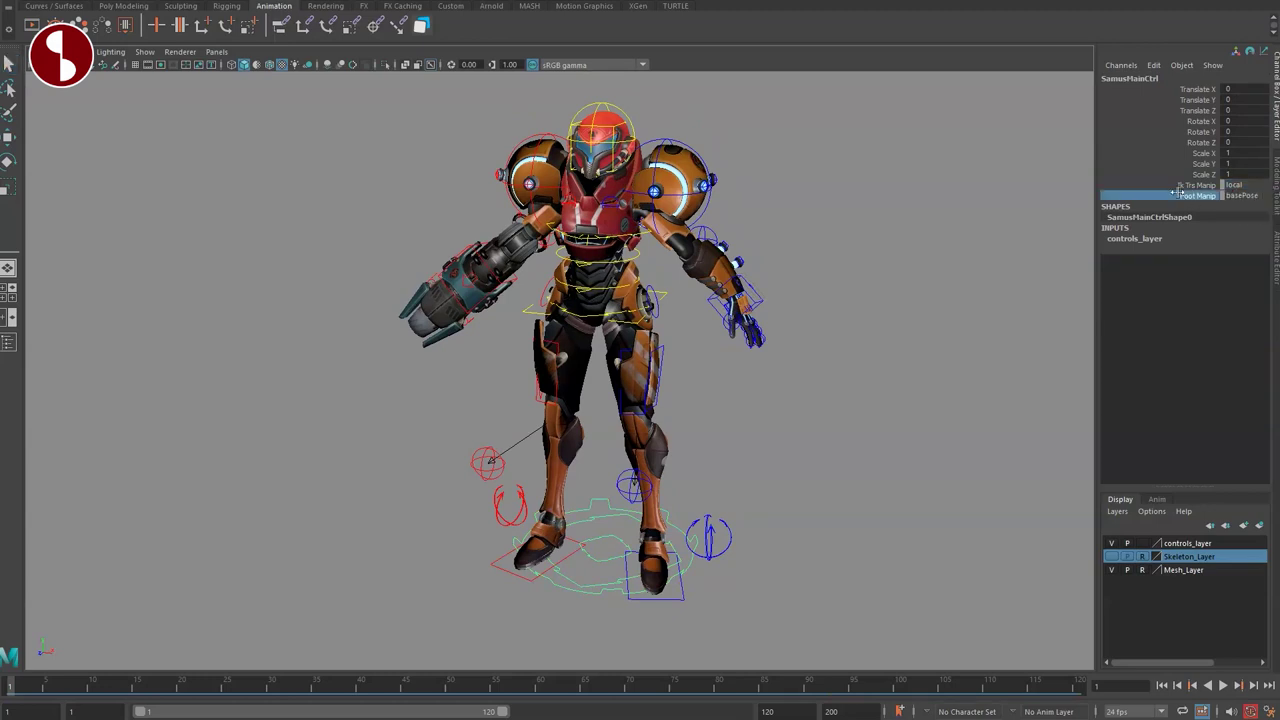
pyautogui.click(1238, 197)
pyautogui.click(1247, 222)
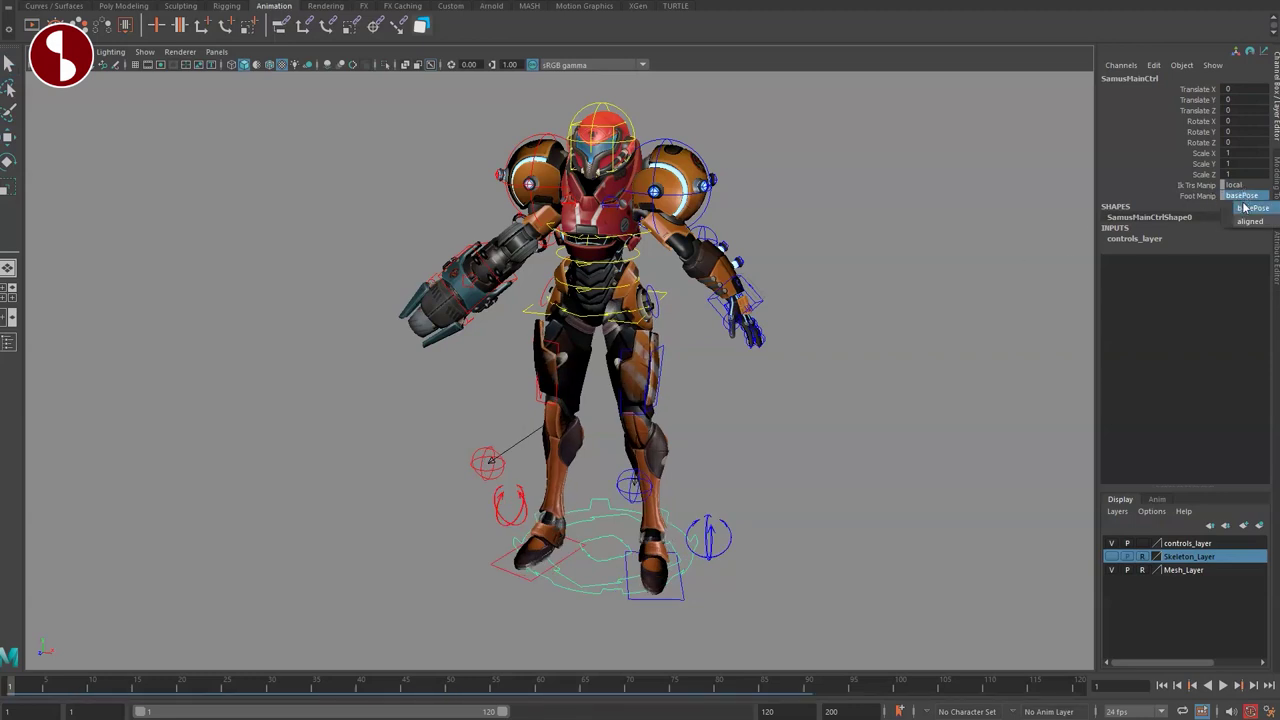
pyautogui.click(1236, 195)
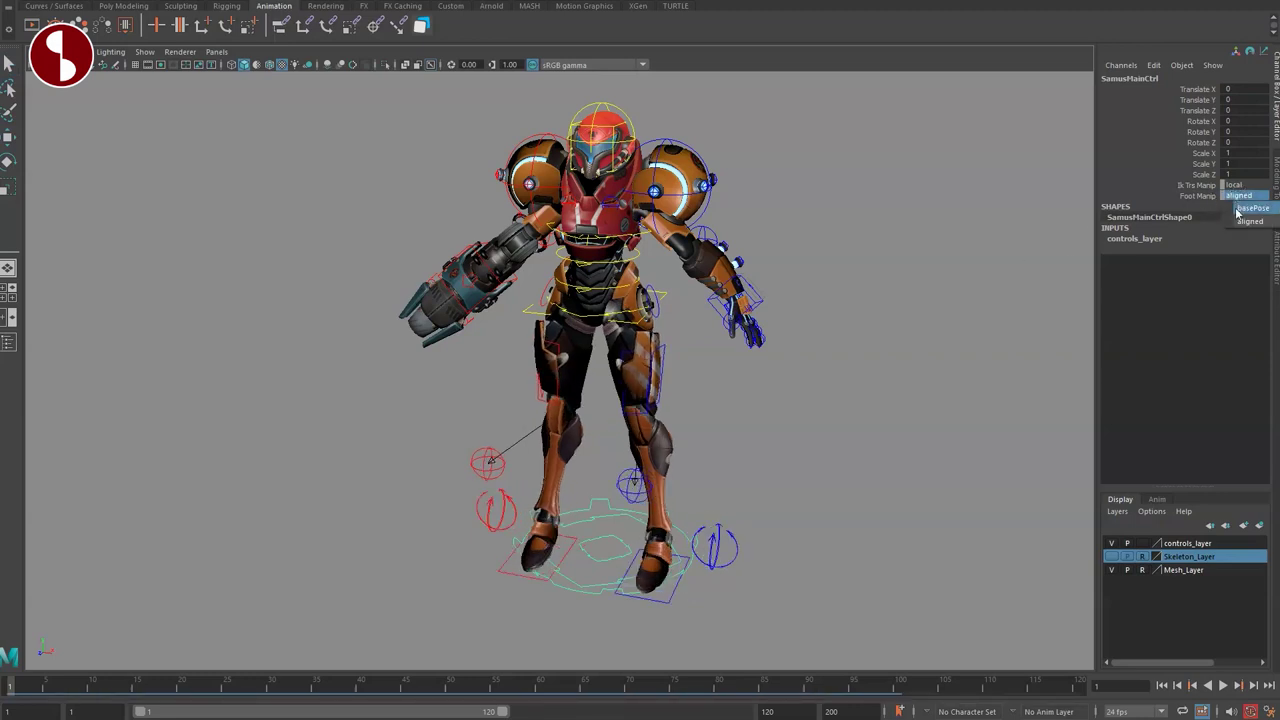
pyautogui.click(1228, 216)
# Step: Try moving the whole character with the main ground control and undo the changes
pyautogui.press('q')
pyautogui.keyDown('alt'); pyautogui.moveTo(642, 506); pyautogui.dragTo(666, 464); pyautogui.keyUp('alt')
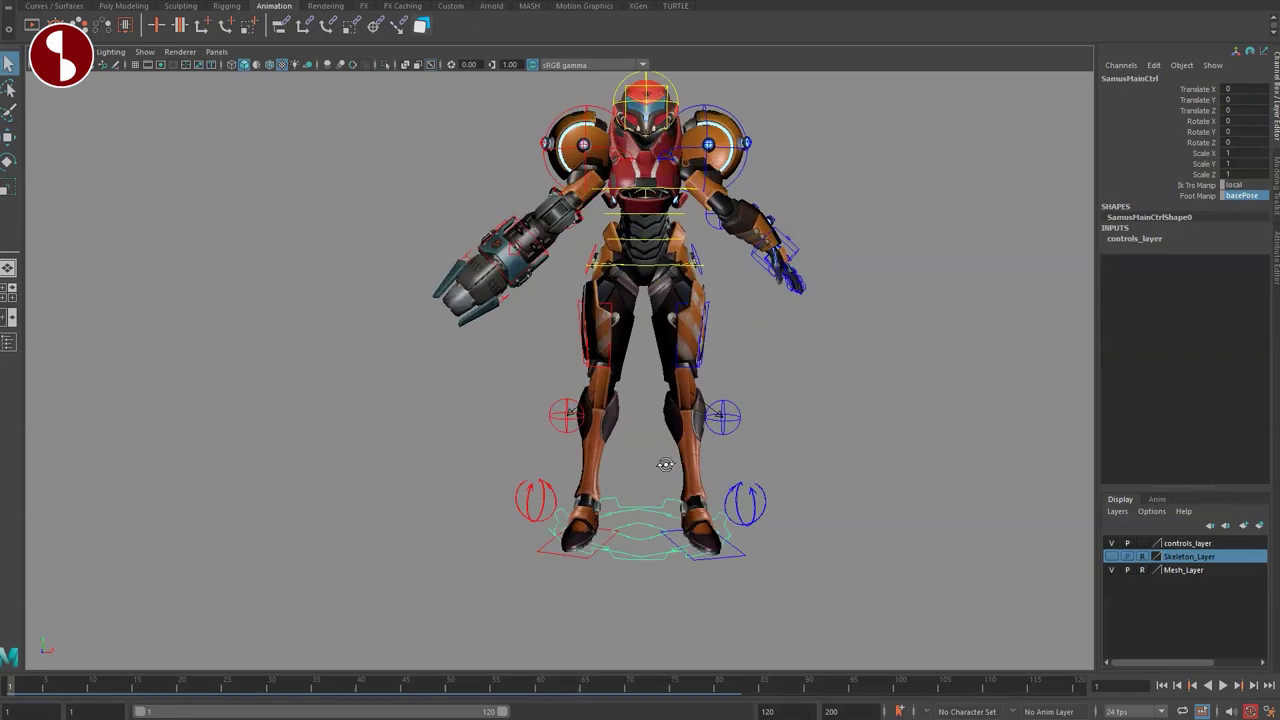
pyautogui.moveTo(638, 531)
pyautogui.mouseDown()
pyautogui.moveTo(614, 523)
pyautogui.moveTo(626, 583)
pyautogui.moveTo(592, 568)
pyautogui.moveTo(613, 615)
pyautogui.moveTo(627, 498)
pyautogui.moveTo(628, 535)
pyautogui.mouseUp()
pyautogui.hotkey('ctrl', 'z')
pyautogui.click(604, 549)
pyautogui.press('w')
pyautogui.hotkey('ctrl', 'z')
pyautogui.moveTo(620, 475); pyautogui.dragTo(598, 699)
pyautogui.moveTo(598, 610)
pyautogui.keyDown('alt'); pyautogui.mouseDown()
pyautogui.moveTo(494, 557)
pyautogui.moveTo(623, 580)
pyautogui.moveTo(601, 546)
pyautogui.moveTo(590, 592)
pyautogui.mouseUp(); pyautogui.keyUp('alt')
pyautogui.hotkey('ctrl', 'z')
pyautogui.hotkey('ctrl', 'z')
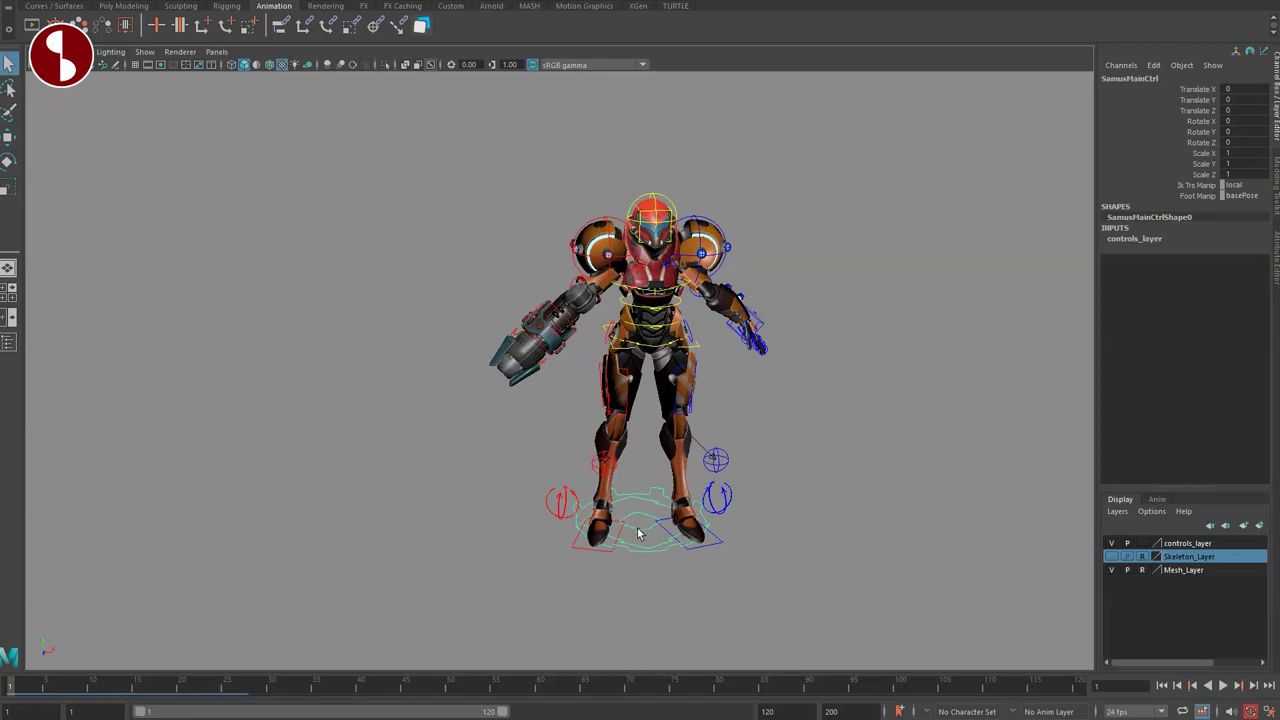
# Step: Check the channels of the root control inside the main ground ring
pyautogui.click(638, 533)
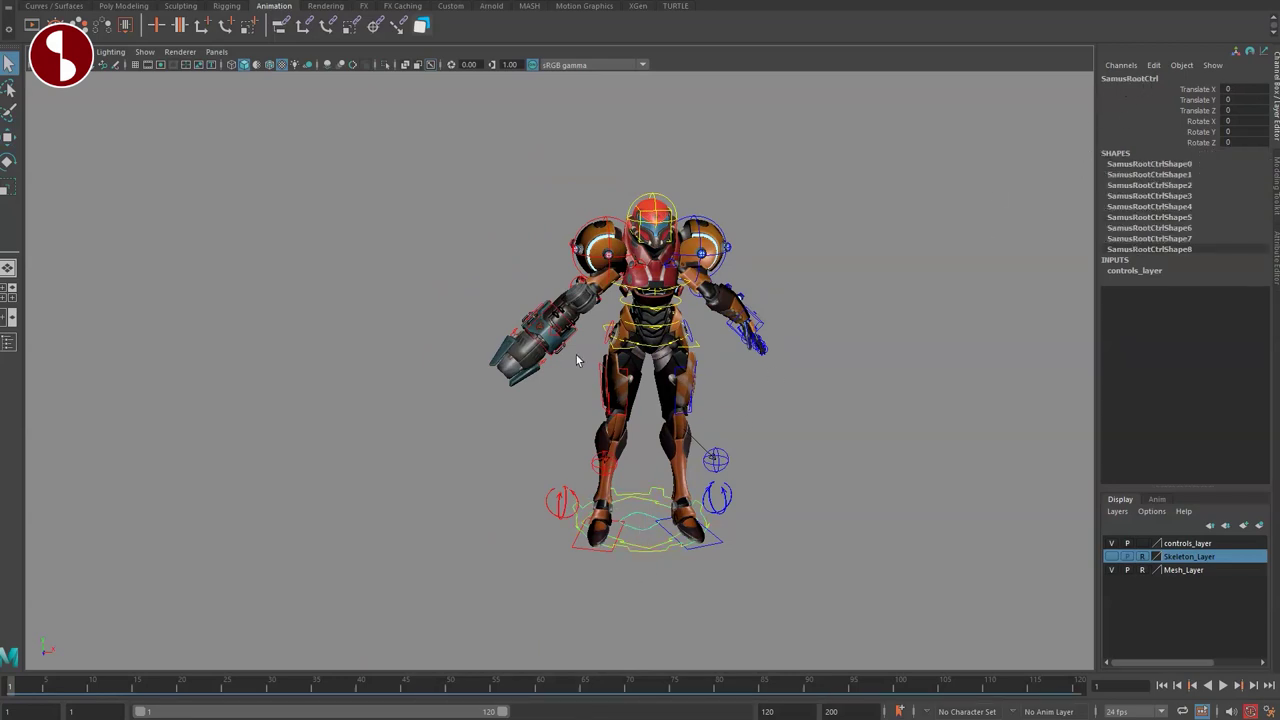
pyautogui.click(440, 376)
pyautogui.keyDown('alt'); pyautogui.moveTo(541, 510); pyautogui.dragTo(515, 523); pyautogui.keyUp('alt')
pyautogui.keyDown('alt'); pyautogui.moveTo(515, 523); pyautogui.dragTo(450, 410, button='middle'); pyautogui.keyUp('alt')
pyautogui.keyDown('alt'); pyautogui.moveTo(450, 410); pyautogui.dragTo(577, 446, button='right'); pyautogui.keyUp('alt')
pyautogui.keyDown('alt'); pyautogui.moveTo(577, 446); pyautogui.dragTo(585, 450, button='middle'); pyautogui.keyUp('alt')
# Step: Select the left foot's IK base control and try lifting the foot off the ground
pyautogui.click(720, 579)
pyautogui.keyDown('alt'); pyautogui.moveTo(720, 579); pyautogui.dragTo(648, 482); pyautogui.keyUp('alt')
pyautogui.keyDown('alt'); pyautogui.moveTo(648, 482); pyautogui.dragTo(774, 563, button='middle'); pyautogui.keyUp('alt')
pyautogui.keyDown('alt'); pyautogui.moveTo(690, 505); pyautogui.dragTo(731, 545); pyautogui.keyUp('alt')
pyautogui.keyDown('alt'); pyautogui.moveTo(731, 540); pyautogui.dragTo(760, 541, button='middle'); pyautogui.keyUp('alt')
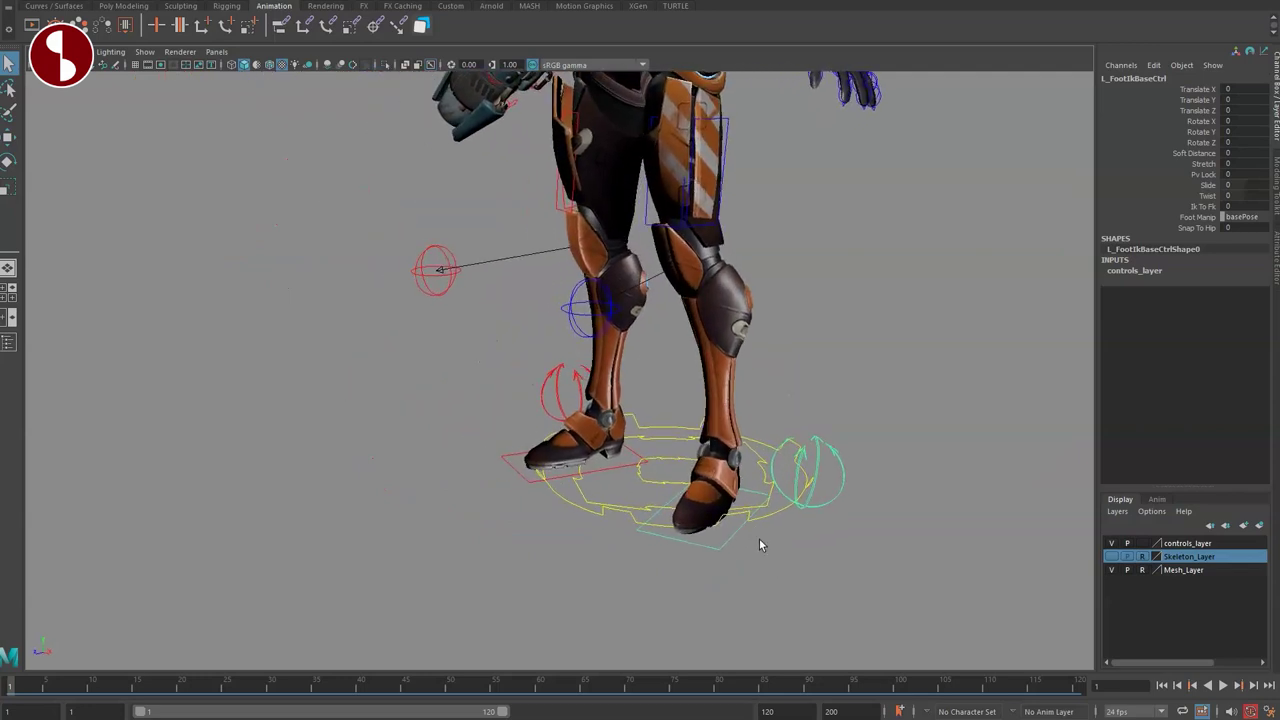
pyautogui.moveTo(706, 513); pyautogui.dragTo(717, 443)
pyautogui.keyDown('alt'); pyautogui.moveTo(717, 443); pyautogui.dragTo(672, 438, button='right'); pyautogui.keyUp('alt')
pyautogui.keyDown('alt'); pyautogui.moveTo(672, 438); pyautogui.dragTo(712, 502, button='middle'); pyautogui.keyUp('alt')
pyautogui.keyDown('alt'); pyautogui.moveTo(712, 502); pyautogui.dragTo(765, 477); pyautogui.keyUp('alt')
pyautogui.press('e')
# Step: Select the left knee's pole vector control and try moving it to redirect the knee
pyautogui.click(775, 352)
pyautogui.press('w')
pyautogui.moveTo(780, 349); pyautogui.dragTo(871, 343)
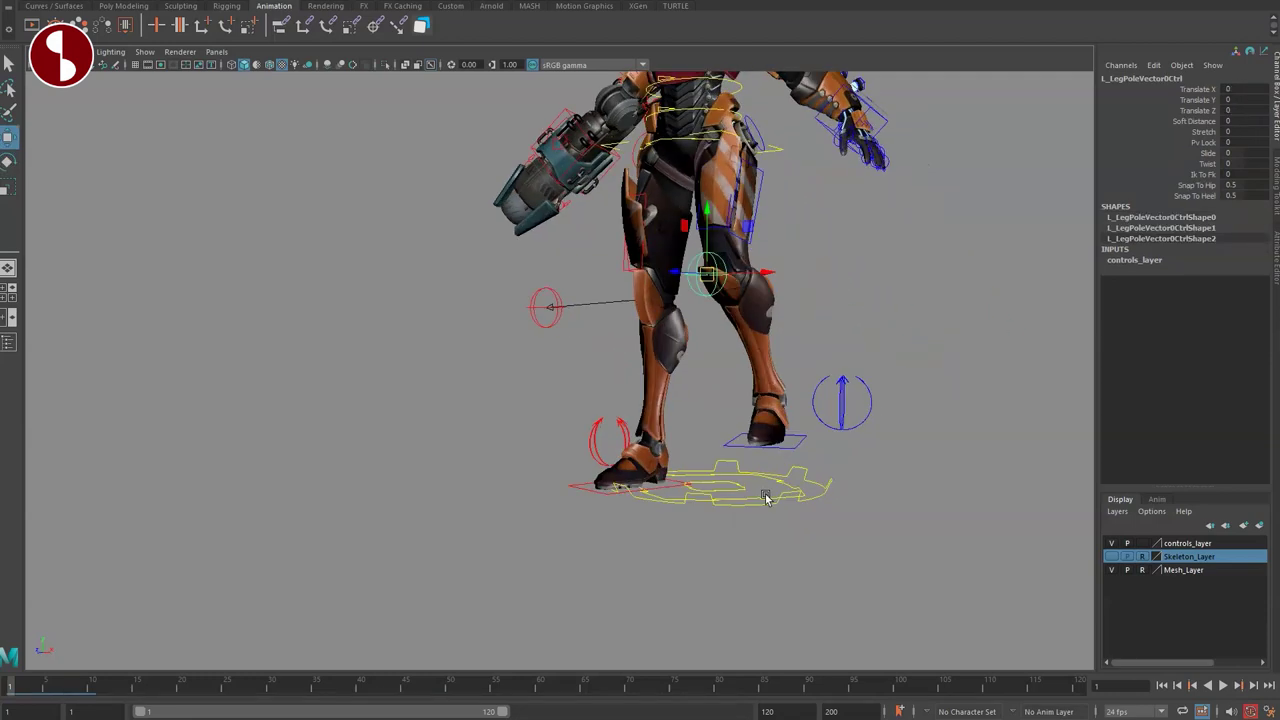
pyautogui.keyDown('alt'); pyautogui.moveTo(766, 498); pyautogui.dragTo(808, 440); pyautogui.keyUp('alt')
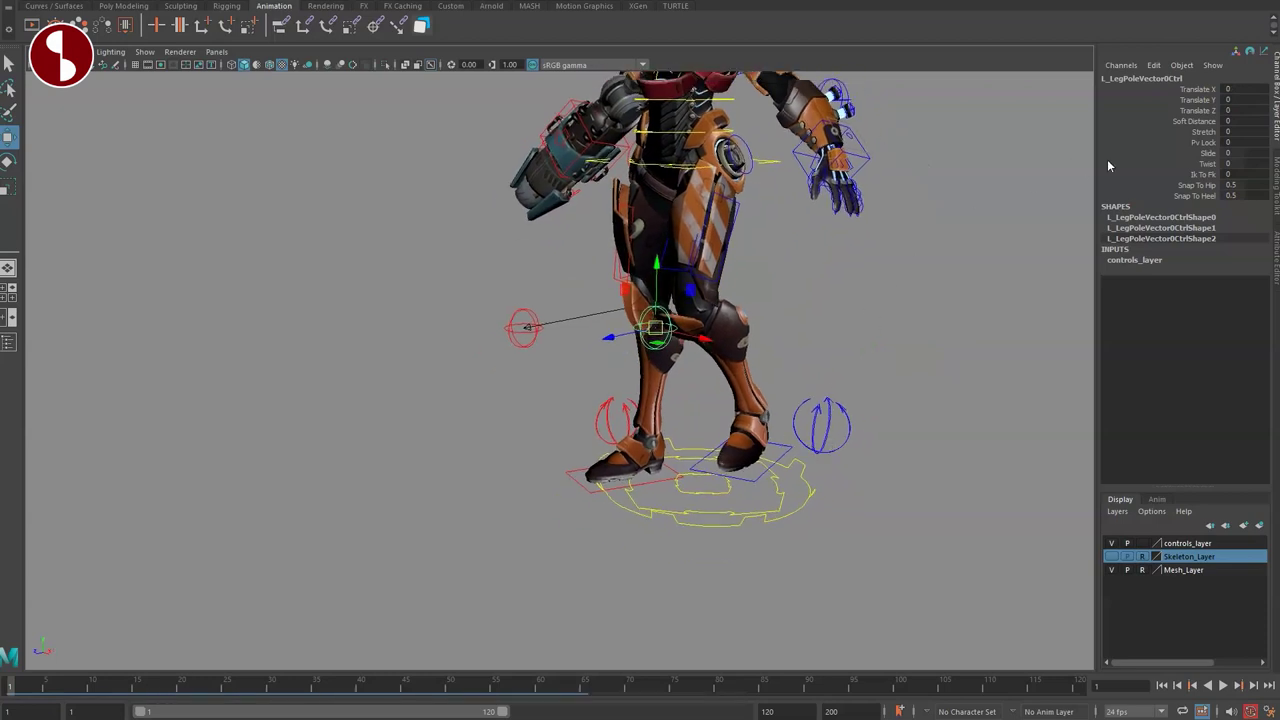
# Step: Pull the left foot's IK control beyond the leg's reach and test the leg channels on the knee's pole vector control
pyautogui.keyDown('alt'); pyautogui.moveTo(665, 500); pyautogui.dragTo(852, 576); pyautogui.keyUp('alt')
pyautogui.press('q')
pyautogui.click(746, 420)
pyautogui.press('w')
pyautogui.press('q')
pyautogui.click(725, 383)
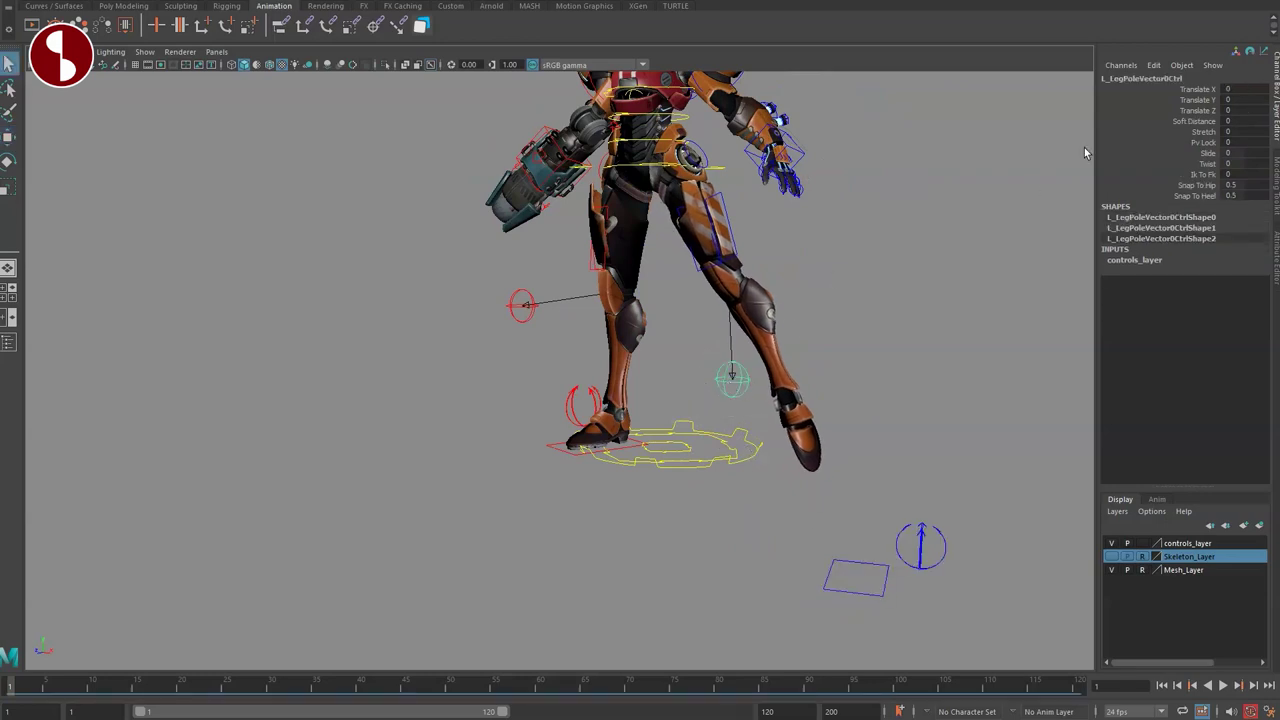
pyautogui.moveTo(833, 118); pyautogui.dragTo(762, 160, button='middle')
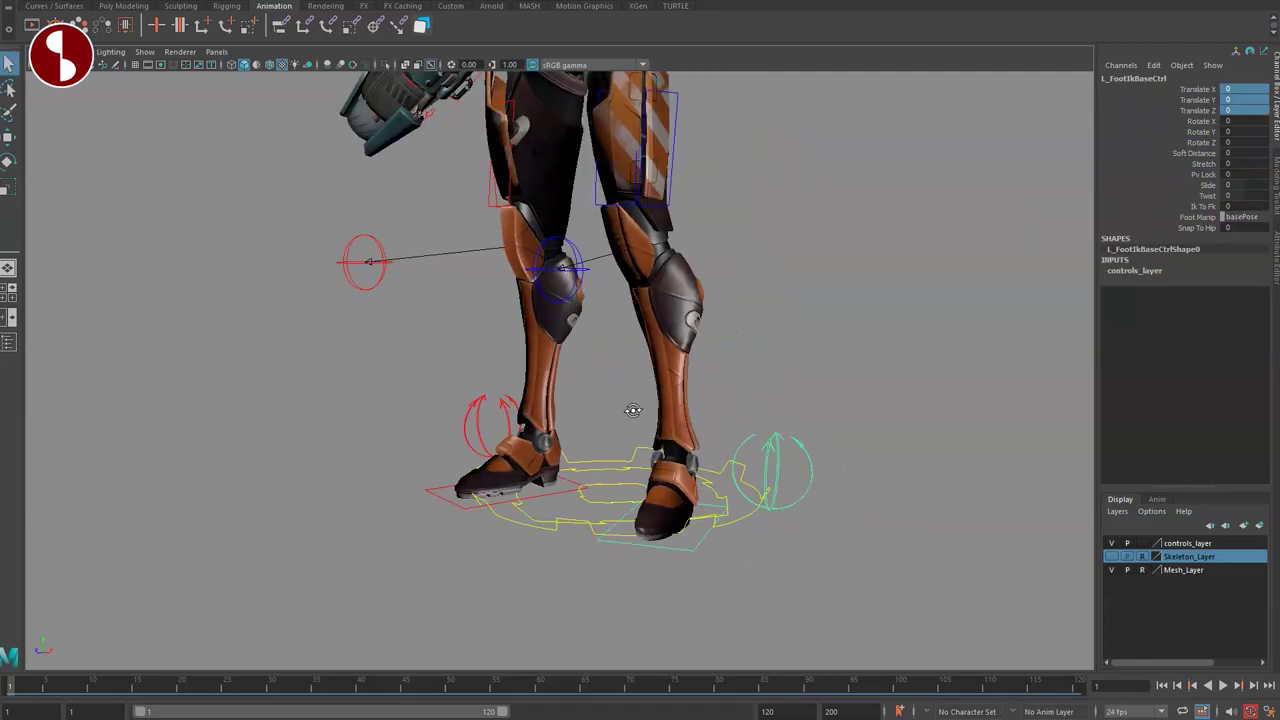
# Step: Try the Pv Lock channel and moving the left knee's pole vector control, and undo the changes
pyautogui.keyDown('alt'); pyautogui.moveTo(633, 410); pyautogui.dragTo(660, 420); pyautogui.keyUp('alt')
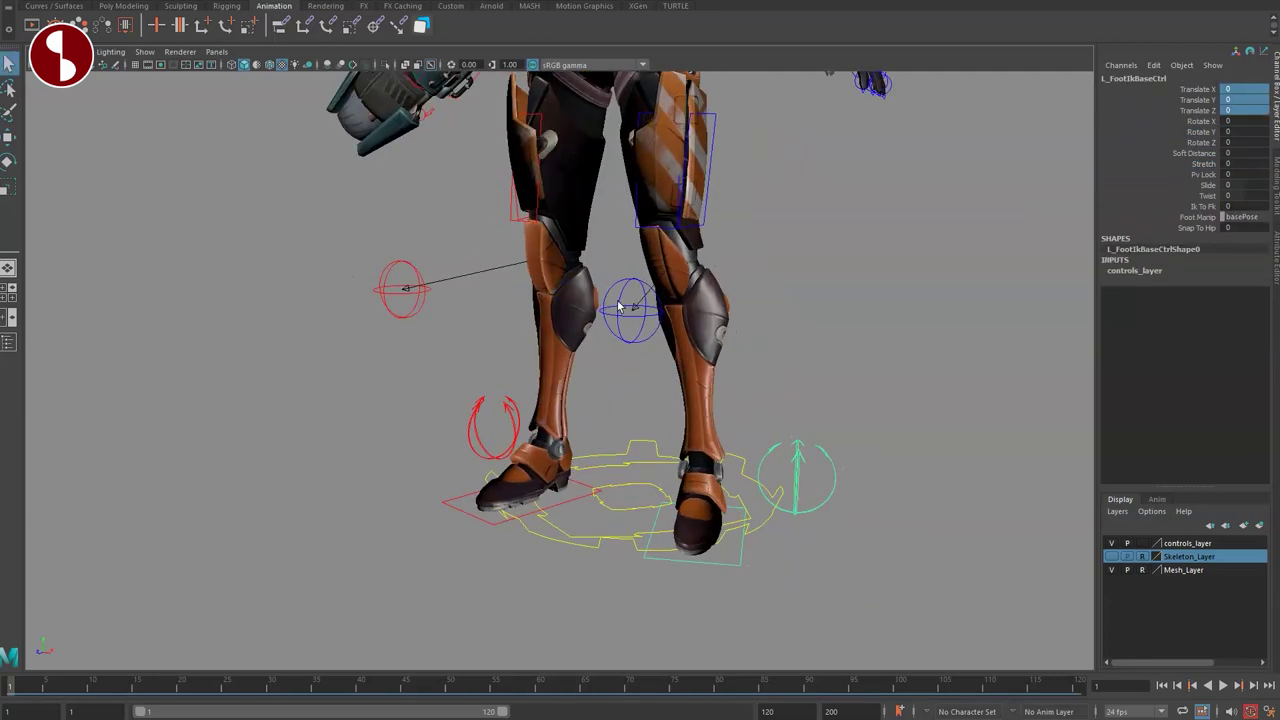
pyautogui.moveTo(610, 355); pyautogui.dragTo(629, 340)
pyautogui.click(1180, 112)
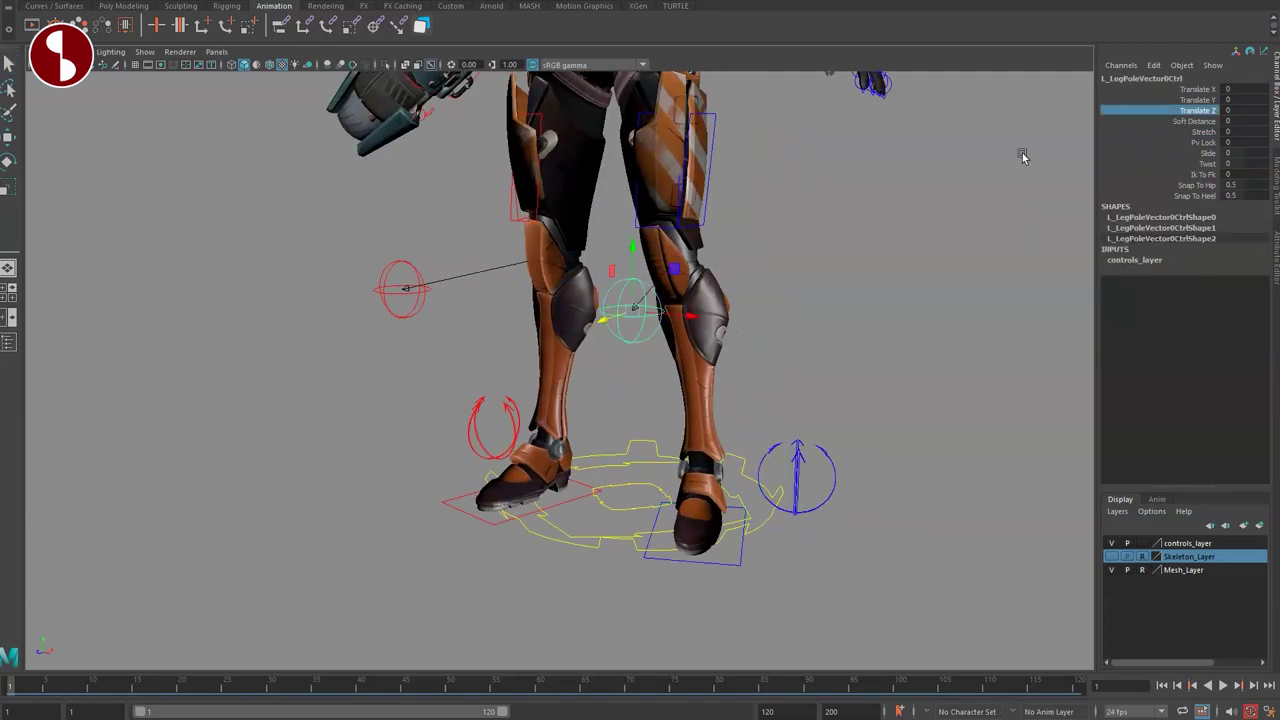
pyautogui.moveTo(1013, 137); pyautogui.dragTo(1060, 160, button='middle')
pyautogui.click(1155, 142)
pyautogui.press('w')
pyautogui.press('w')
pyautogui.moveTo(632, 312); pyautogui.dragTo(562, 325)
pyautogui.hotkey('ctrl', 'z')
pyautogui.hotkey('ctrl', 'z')
pyautogui.hotkey('ctrl', 'z')
pyautogui.hotkey('ctrl', 'z')
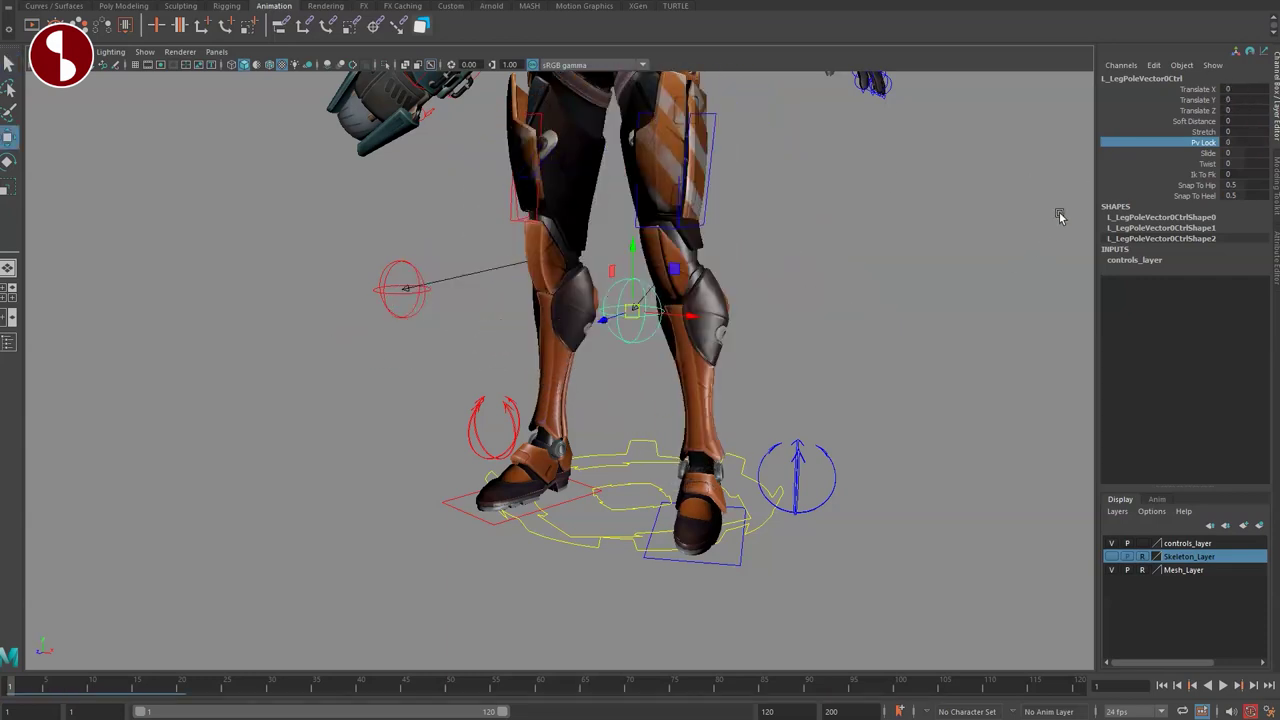
# Step: Test the Twist channel of the left knee's pole vector control, try moving the control, and undo both
pyautogui.moveTo(624, 367); pyautogui.dragTo(705, 318)
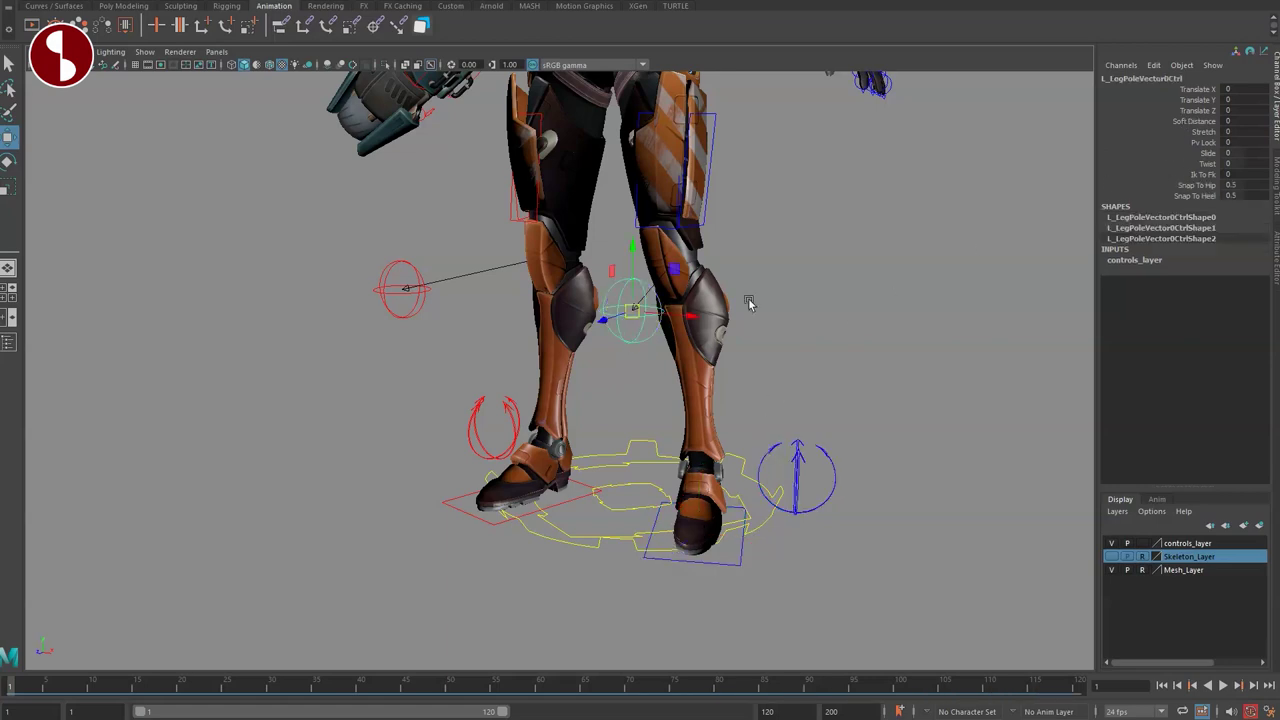
pyautogui.moveTo(957, 217); pyautogui.dragTo(958, 217, button='middle')
pyautogui.hotkey('ctrl', 'z')
pyautogui.click(1158, 165)
pyautogui.moveTo(1000, 168); pyautogui.dragTo(955, 216, button='middle')
pyautogui.hotkey('ctrl', 'z')
pyautogui.press('w')
pyautogui.moveTo(633, 312); pyautogui.dragTo(752, 322)
pyautogui.hotkey('ctrl', 'z')
# Step: Switch the left leg to FK by setting Ik To Fk to 1 on its pole vector control
pyautogui.scroll(-3, 949, 409)
pyautogui.click(1180, 185)
pyautogui.moveTo(930, 257); pyautogui.dragTo(1046, 302, button='middle')
pyautogui.keyDown('alt'); pyautogui.moveTo(776, 323); pyautogui.dragTo(757, 357); pyautogui.keyUp('alt')
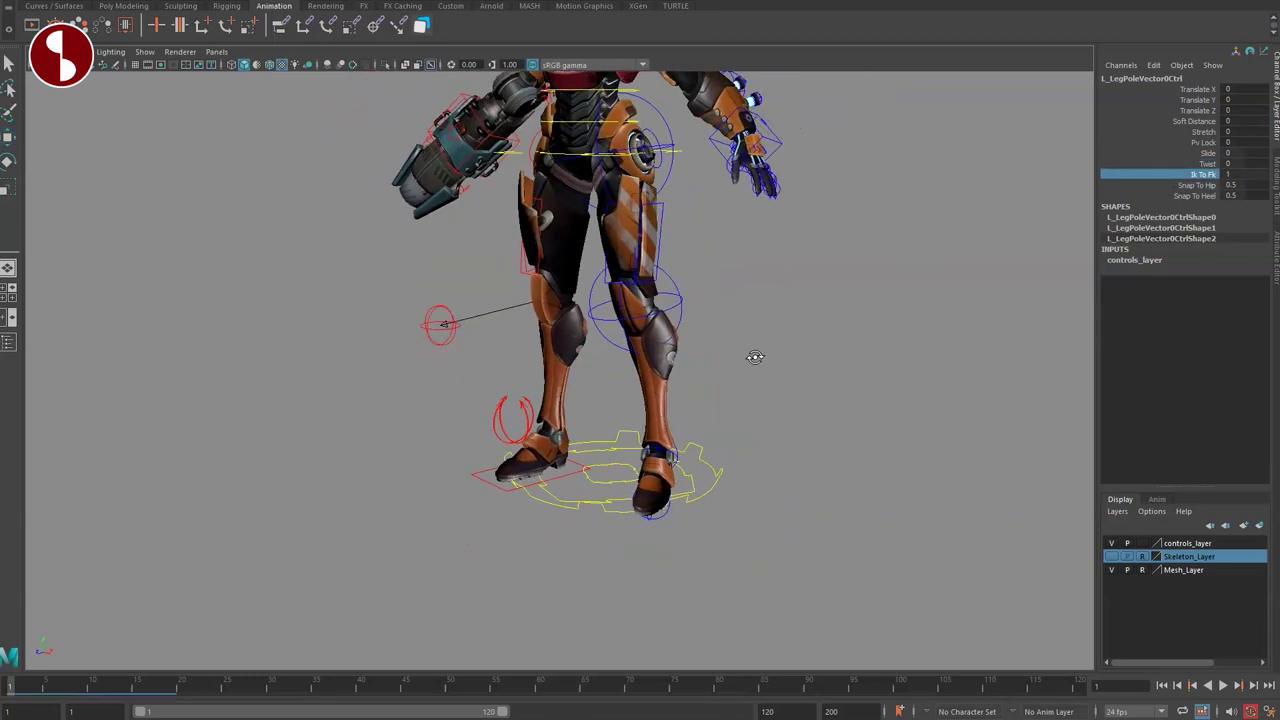
# Step: Rotate the left leg's FK hip control to about X -10.8, Y 11.3, Z 11.1 and highlight its Stretch through Twist channels
pyautogui.click(641, 93)
pyautogui.click(657, 147)
pyautogui.press('e')
pyautogui.moveTo(610, 172)
pyautogui.mouseDown()
pyautogui.moveTo(617, 192)
pyautogui.moveTo(601, 190)
pyautogui.moveTo(632, 187)
pyautogui.mouseUp()
pyautogui.moveTo(1165, 155); pyautogui.dragTo(1173, 198)
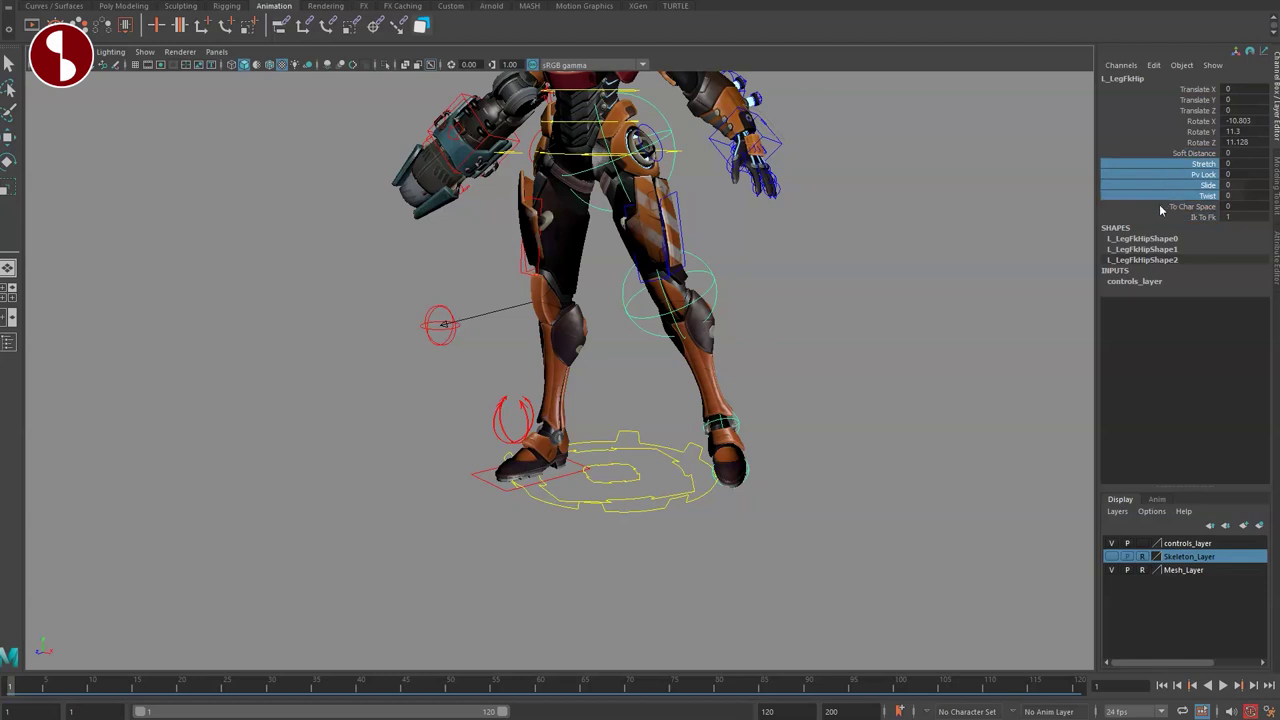
# Step: Switch the left leg to IK by setting Ik To Fk to 0, testing the channel on both the FK hip and FK knee controls
pyautogui.click(1163, 207)
pyautogui.moveTo(1099, 196); pyautogui.dragTo(954, 190, button='middle')
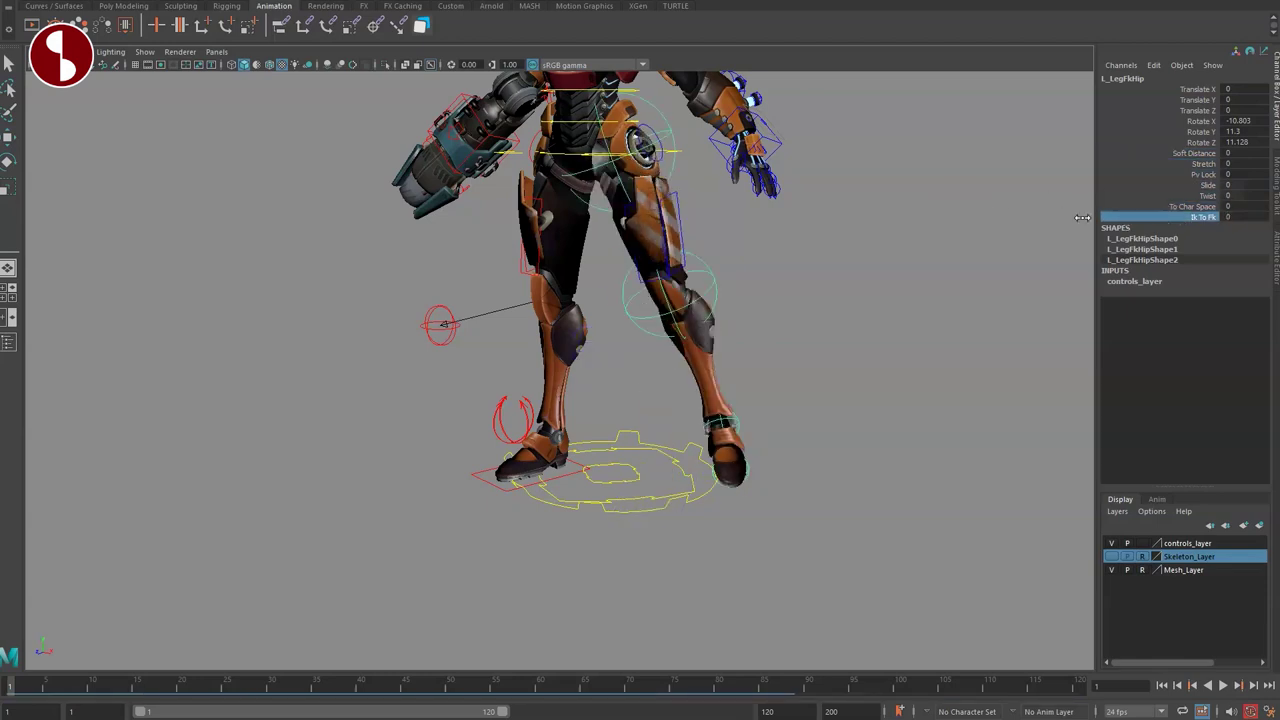
pyautogui.click(694, 257)
pyautogui.press('e')
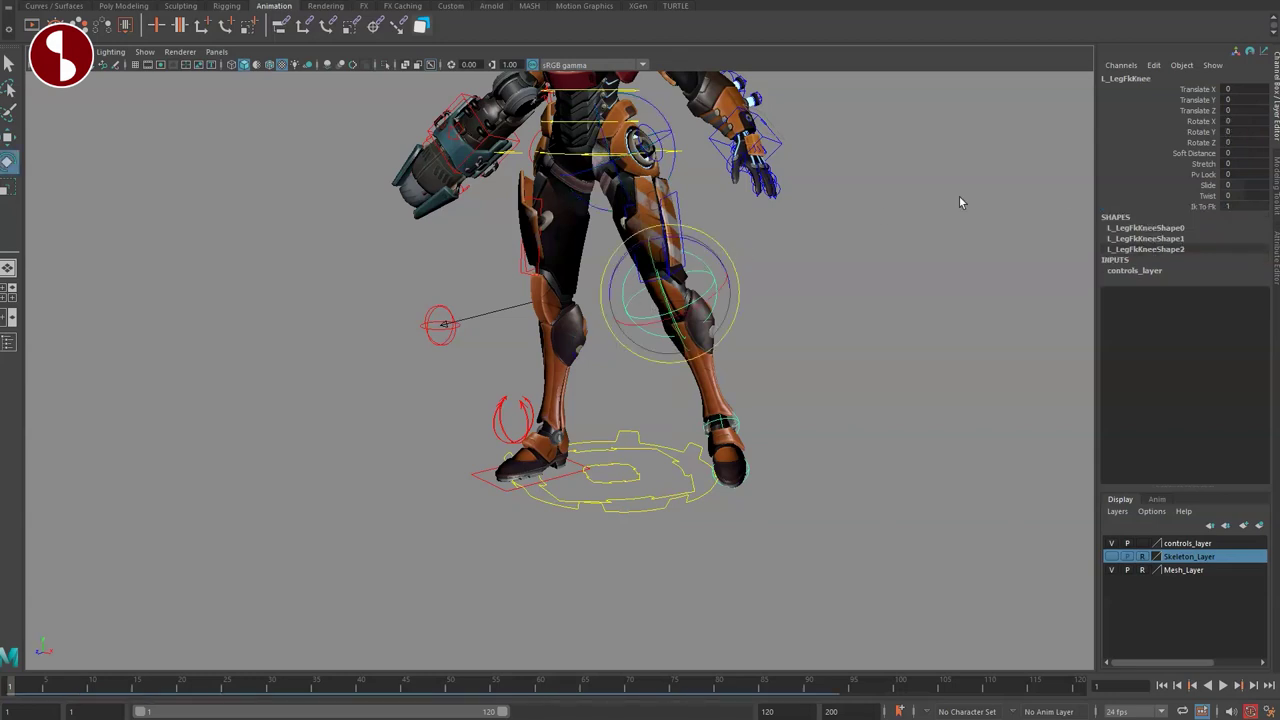
pyautogui.moveTo(1176, 155); pyautogui.dragTo(1177, 206)
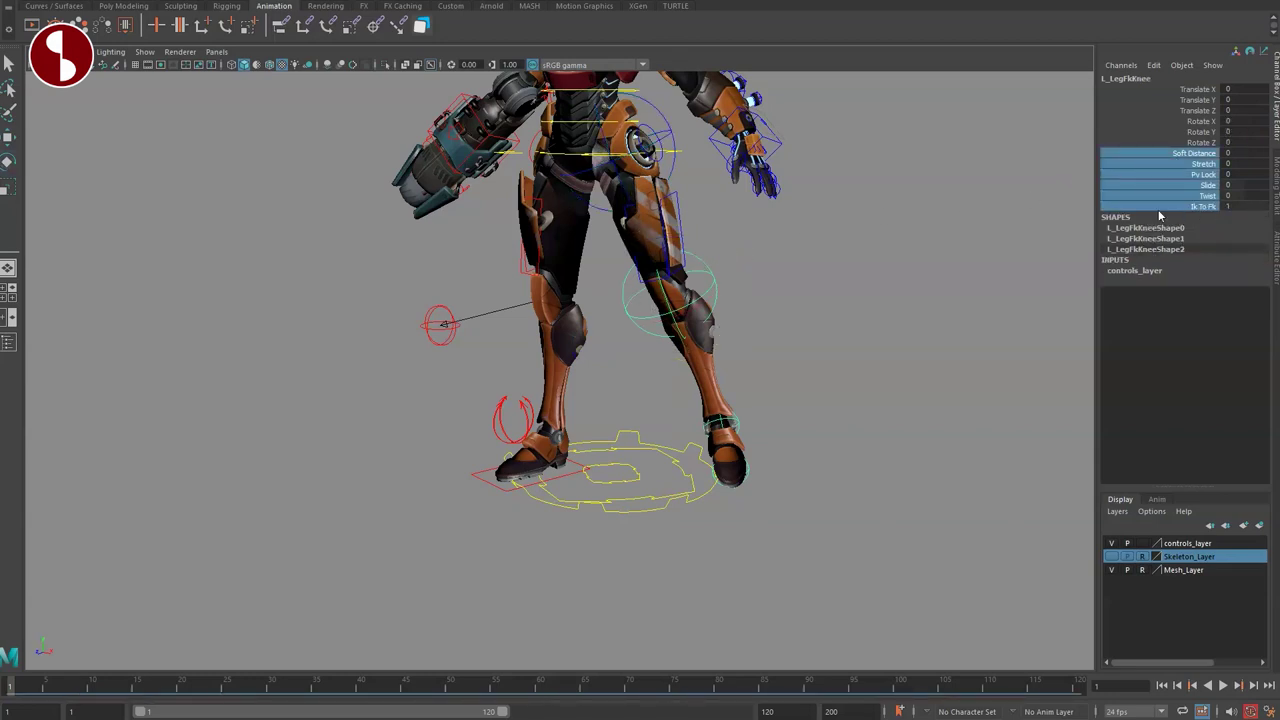
pyautogui.click(1157, 206)
pyautogui.moveTo(948, 224); pyautogui.dragTo(919, 226, button='middle')
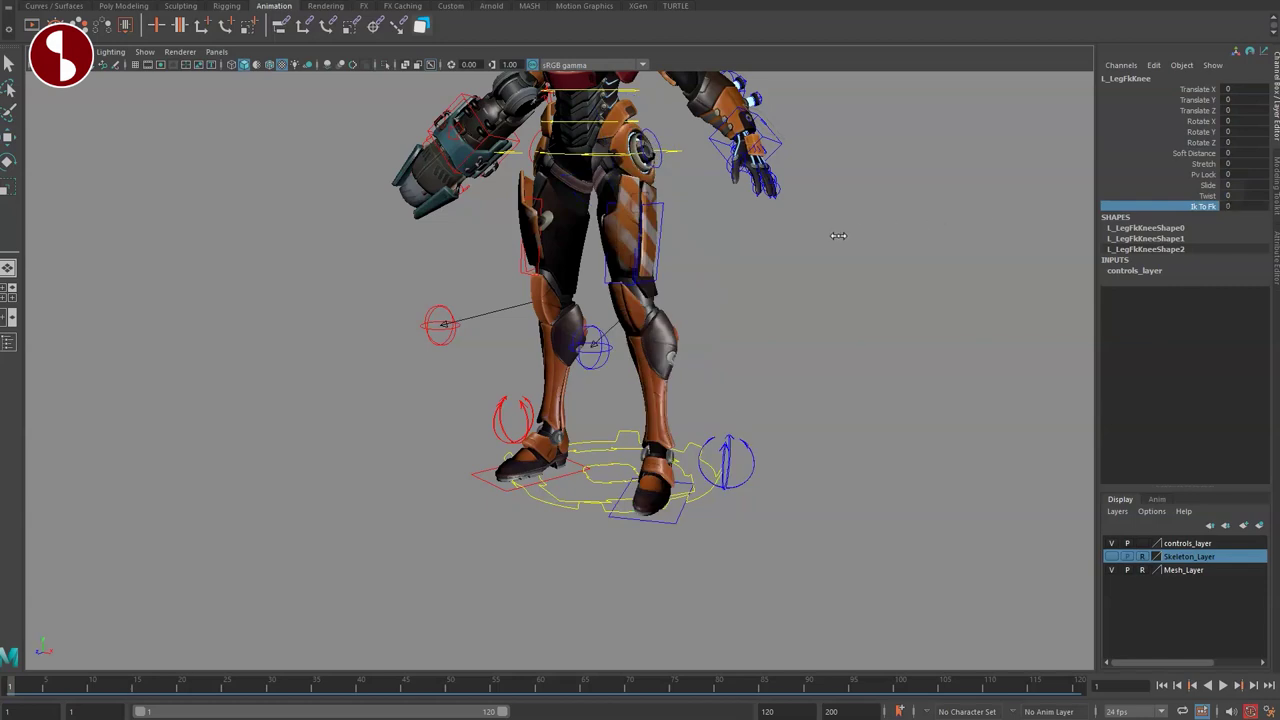
pyautogui.moveTo(837, 235); pyautogui.dragTo(1070, 255, button='middle')
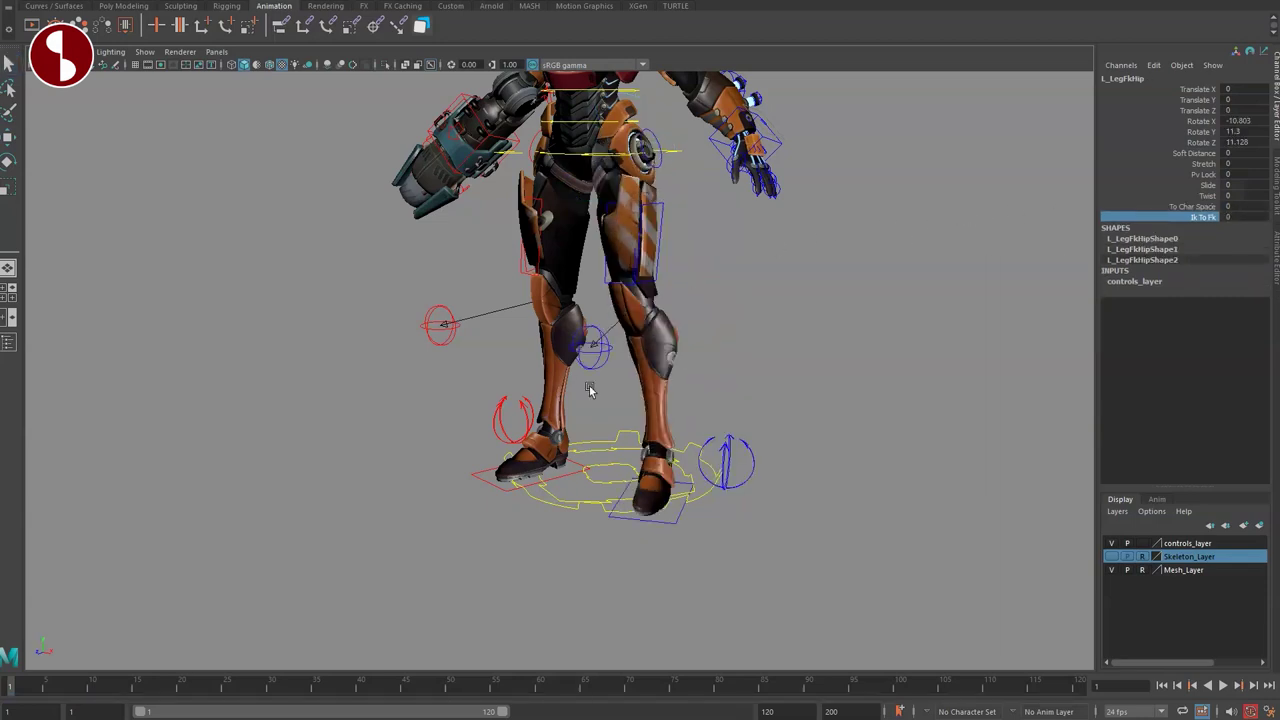
# Step: Test the Snap To Hip channel of the left knee's pole vector control at 1, and undo the change
pyautogui.keyDown('alt'); pyautogui.moveTo(640, 428); pyautogui.dragTo(688, 455); pyautogui.keyUp('alt')
pyautogui.scroll(2, 689, 464)
pyautogui.moveTo(916, 253); pyautogui.dragTo(1036, 246, button='middle')
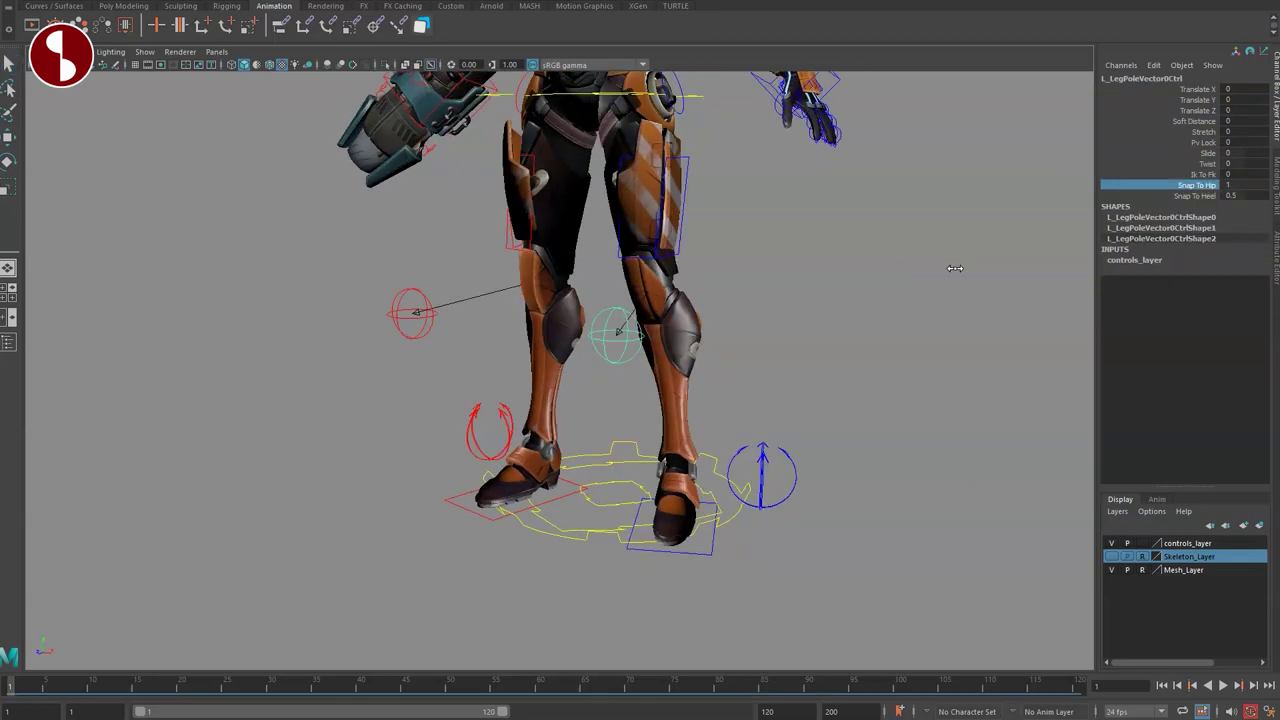
pyautogui.hotkey('ctrl', 'z')
# Step: Try rotating the left foot's roll control, and undo the changes
pyautogui.moveTo(802, 368)
pyautogui.keyDown('alt'); pyautogui.mouseDown()
pyautogui.moveTo(794, 450)
pyautogui.moveTo(779, 360)
pyautogui.mouseUp(); pyautogui.keyUp('alt')
pyautogui.scroll(4, 771, 434)
pyautogui.click(821, 498)
pyautogui.scroll(-3, 780, 520)
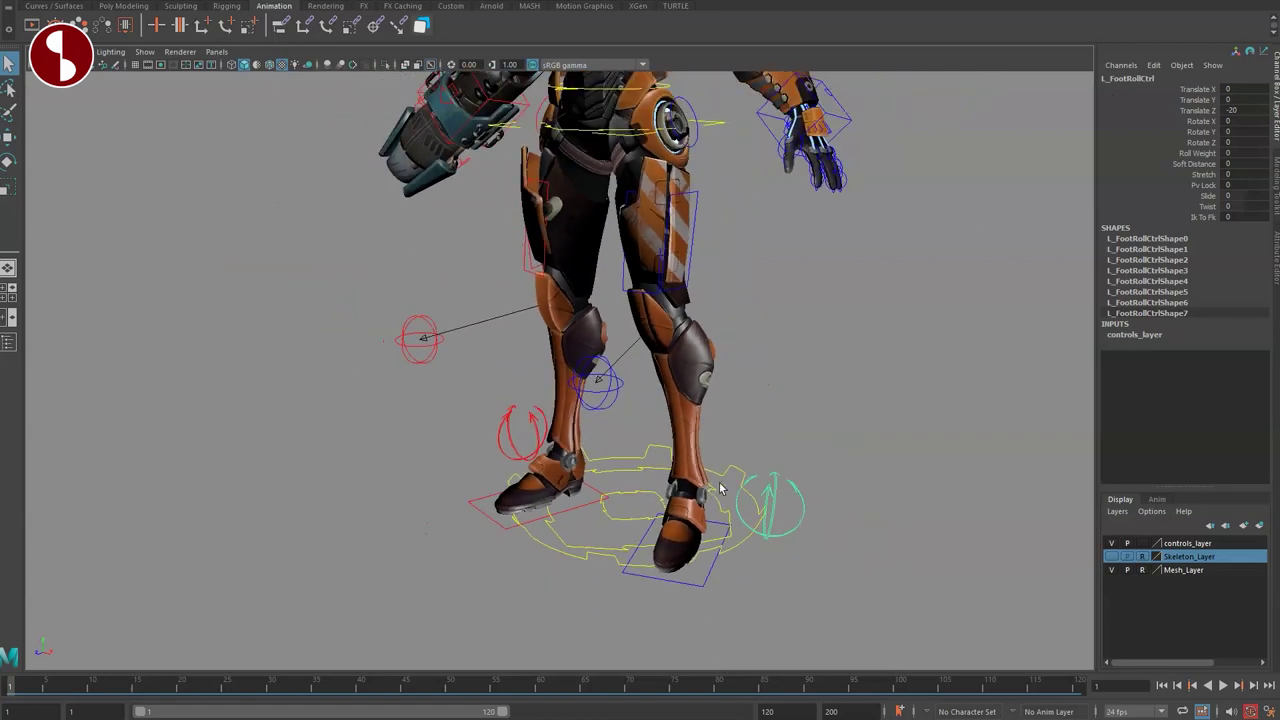
pyautogui.keyDown('alt'); pyautogui.moveTo(704, 480); pyautogui.dragTo(691, 464, button='middle'); pyautogui.keyUp('alt')
pyautogui.press('e')
pyautogui.moveTo(752, 465); pyautogui.dragTo(757, 537)
pyautogui.hotkey('ctrl', 'z')
pyautogui.press('q')
pyautogui.hotkey('ctrl', 'z')
pyautogui.hotkey('ctrl', 'z')
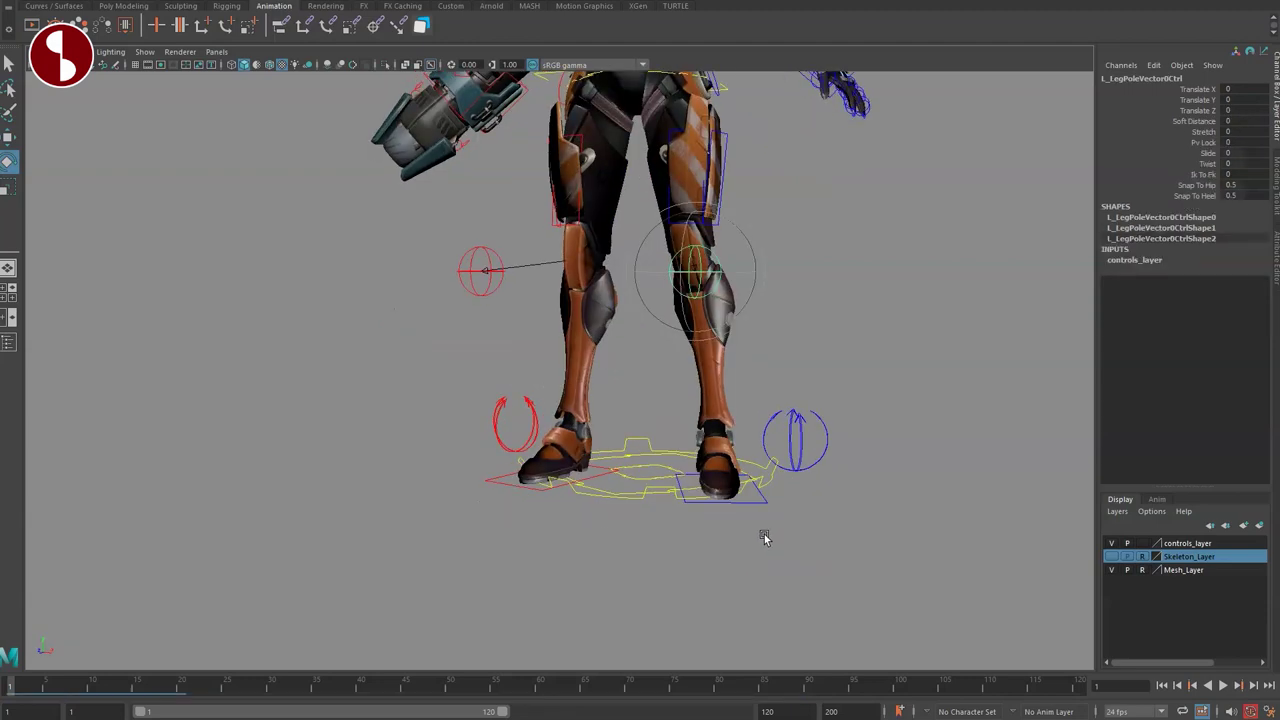
# Step: Select the left foot's roll control and go through its Roll Weight, Stretch, Pv Lock, Slide and Twist channels
pyautogui.keyDown('alt'); pyautogui.moveTo(757, 537); pyautogui.dragTo(777, 583, button='right'); pyautogui.keyUp('alt')
pyautogui.keyDown('alt'); pyautogui.moveTo(845, 465); pyautogui.dragTo(771, 481); pyautogui.keyUp('alt')
pyautogui.click(808, 480)
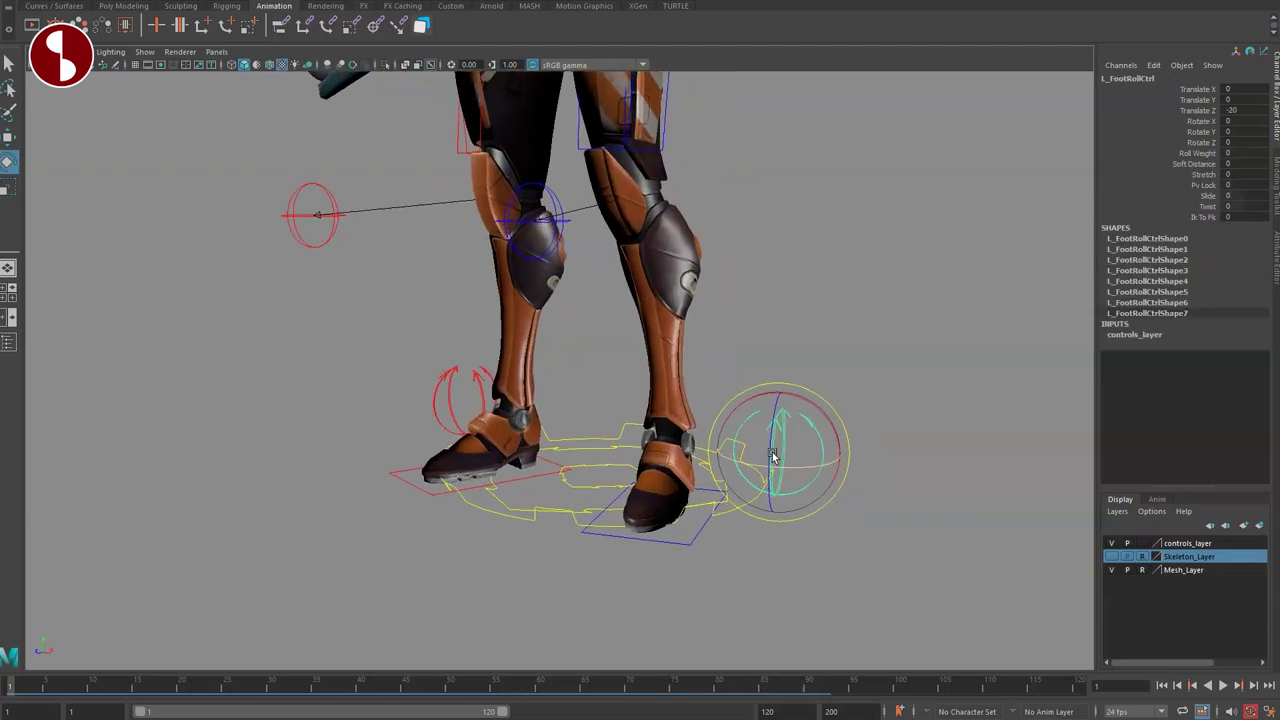
pyautogui.click(1161, 154)
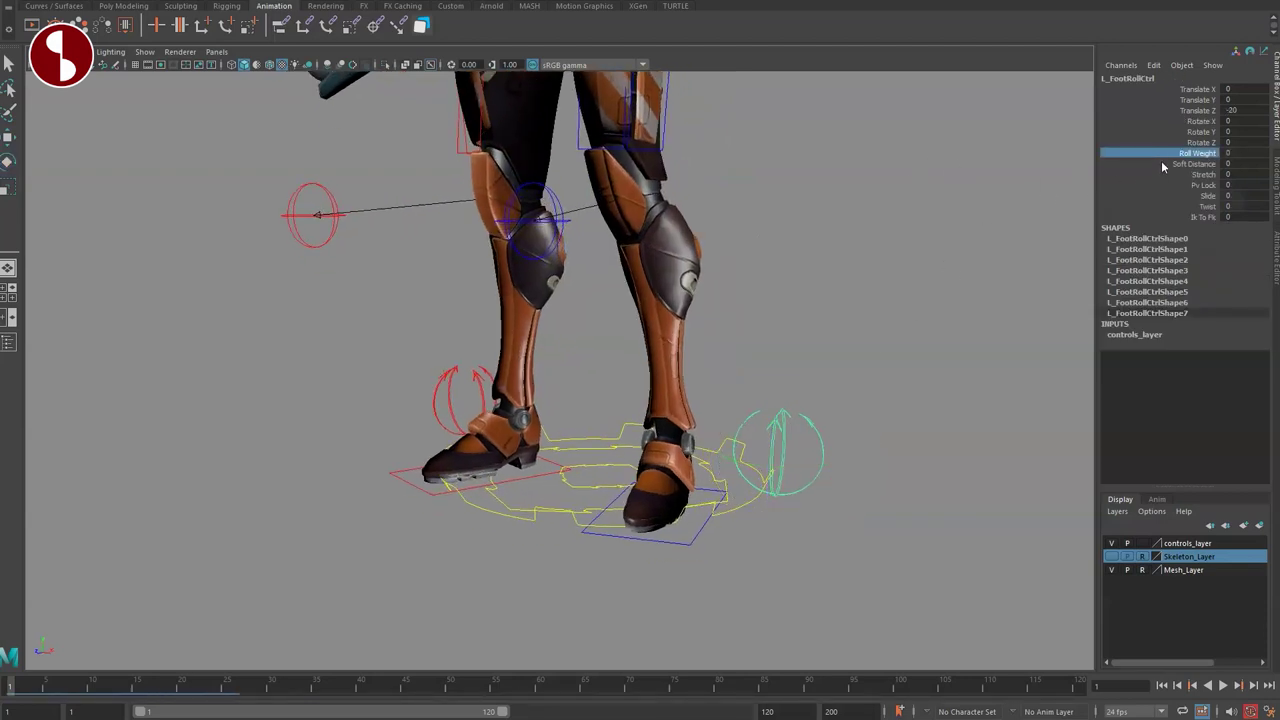
pyautogui.click(1158, 176)
pyautogui.click(1171, 187)
pyautogui.click(1180, 198)
pyautogui.click(1178, 207)
# Step: Test Pv Lock at 1 from the left foot's roll control, try moving the knee's pole vector control, and undo both
pyautogui.moveTo(874, 247); pyautogui.dragTo(912, 251, button='middle')
pyautogui.click(534, 221)
pyautogui.press('w')
pyautogui.moveTo(533, 221); pyautogui.dragTo(582, 250)
pyautogui.hotkey('ctrl', 'z')
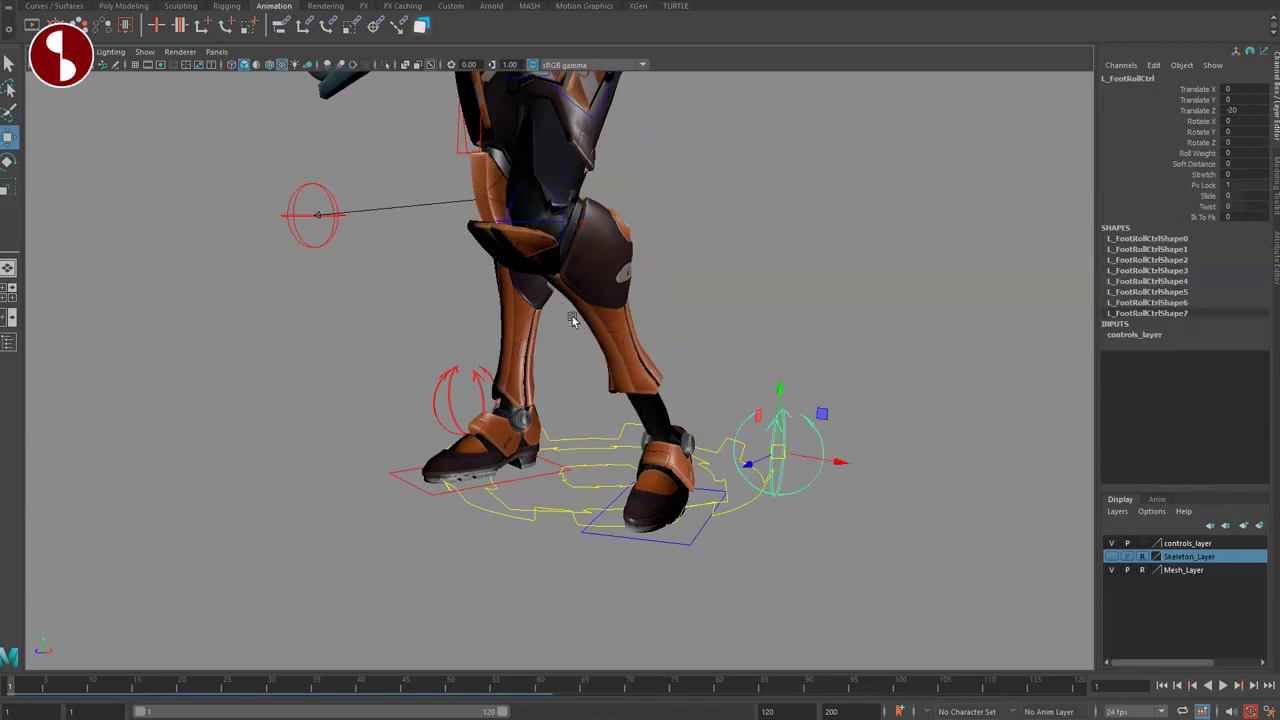
pyautogui.hotkey('ctrl', 'z')
# Step: Select the left foot's IK base control and review its Soft Distance through Snap To Hip channels
pyautogui.keyDown('alt'); pyautogui.moveTo(634, 443); pyautogui.dragTo(606, 396, button='middle'); pyautogui.keyUp('alt')
pyautogui.keyDown('alt'); pyautogui.moveTo(606, 396); pyautogui.dragTo(645, 455, button='right'); pyautogui.keyUp('alt')
pyautogui.click(658, 516)
pyautogui.keyDown('alt'); pyautogui.moveTo(656, 539); pyautogui.dragTo(673, 602, button='middle'); pyautogui.keyUp('alt')
pyautogui.keyDown('alt'); pyautogui.moveTo(673, 602); pyautogui.dragTo(630, 542, button='right'); pyautogui.keyUp('alt')
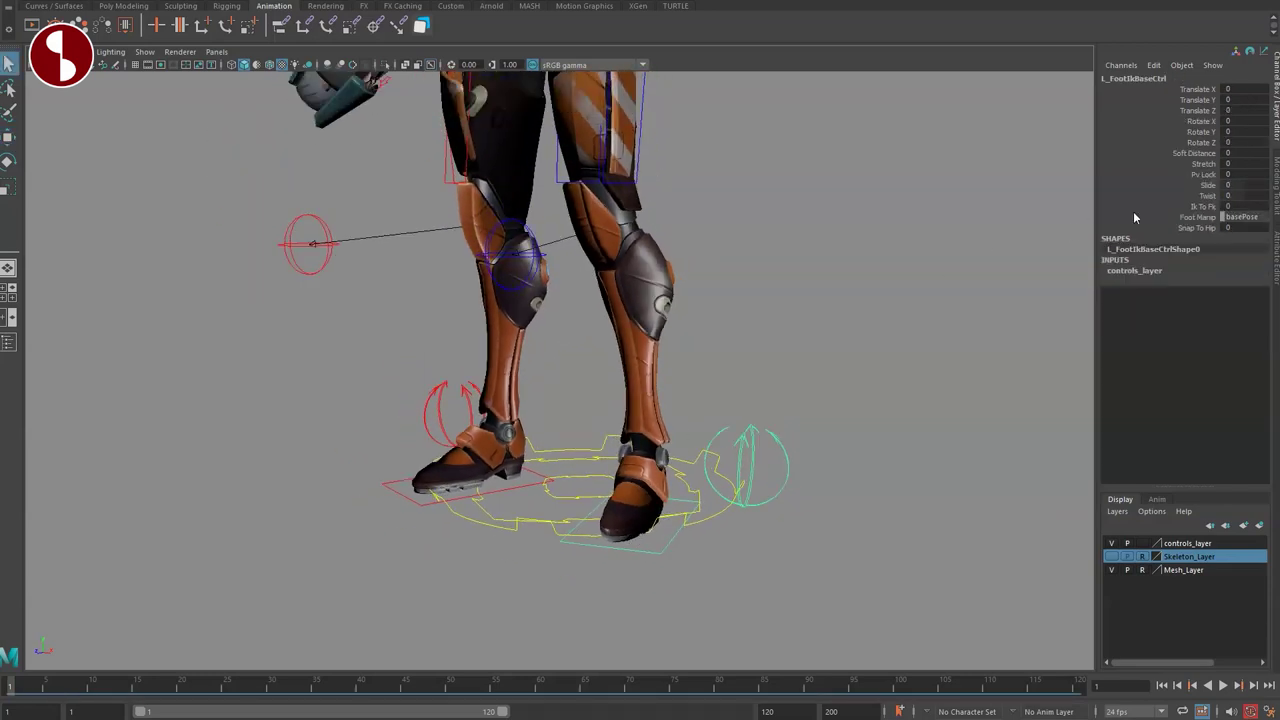
pyautogui.moveTo(1164, 152); pyautogui.dragTo(1173, 208)
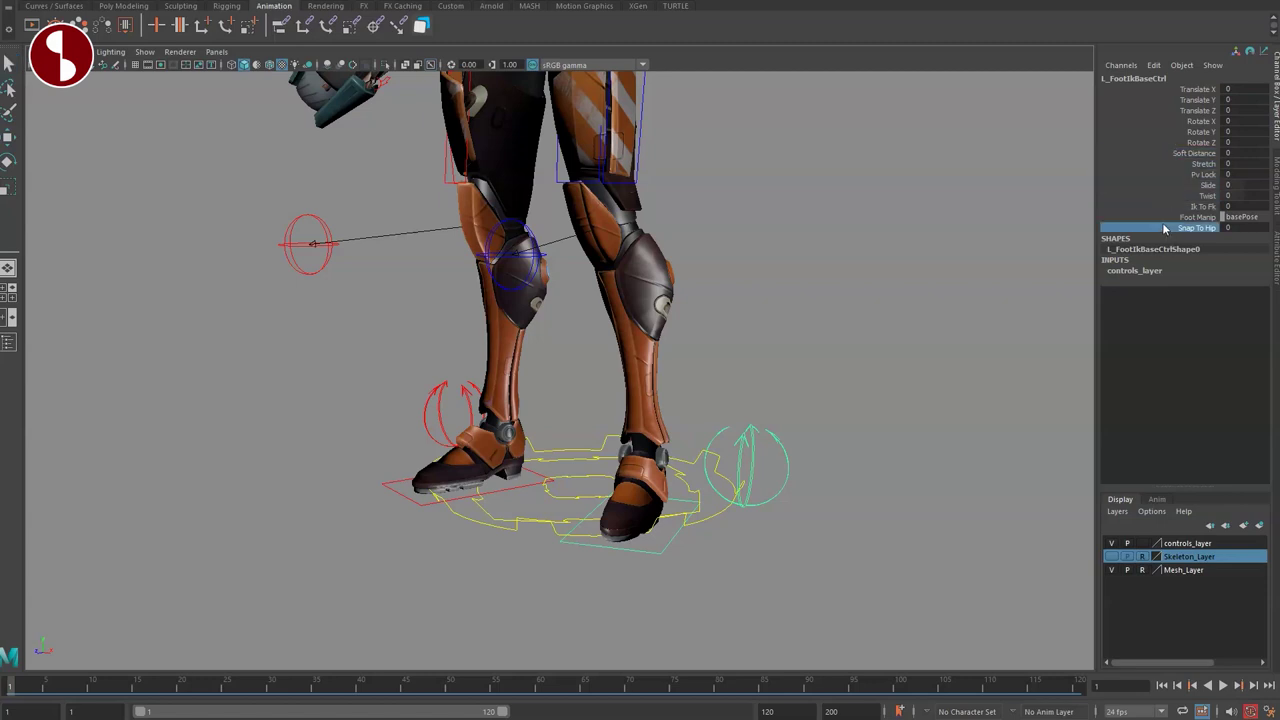
# Step: Try moving and rotating the left foot's IK base control to lift and tilt the foot, and undo the changes
pyautogui.click(882, 297)
pyautogui.press('w')
pyautogui.moveTo(641, 562); pyautogui.dragTo(755, 390)
pyautogui.press('e')
pyautogui.hotkey('ctrl', 'z')
pyautogui.hotkey('ctrl', 'z')
pyautogui.hotkey('ctrl', 'z')
pyautogui.hotkey('ctrl', 'z')
pyautogui.hotkey('ctrl', 'z')
pyautogui.hotkey('ctrl', 'z')
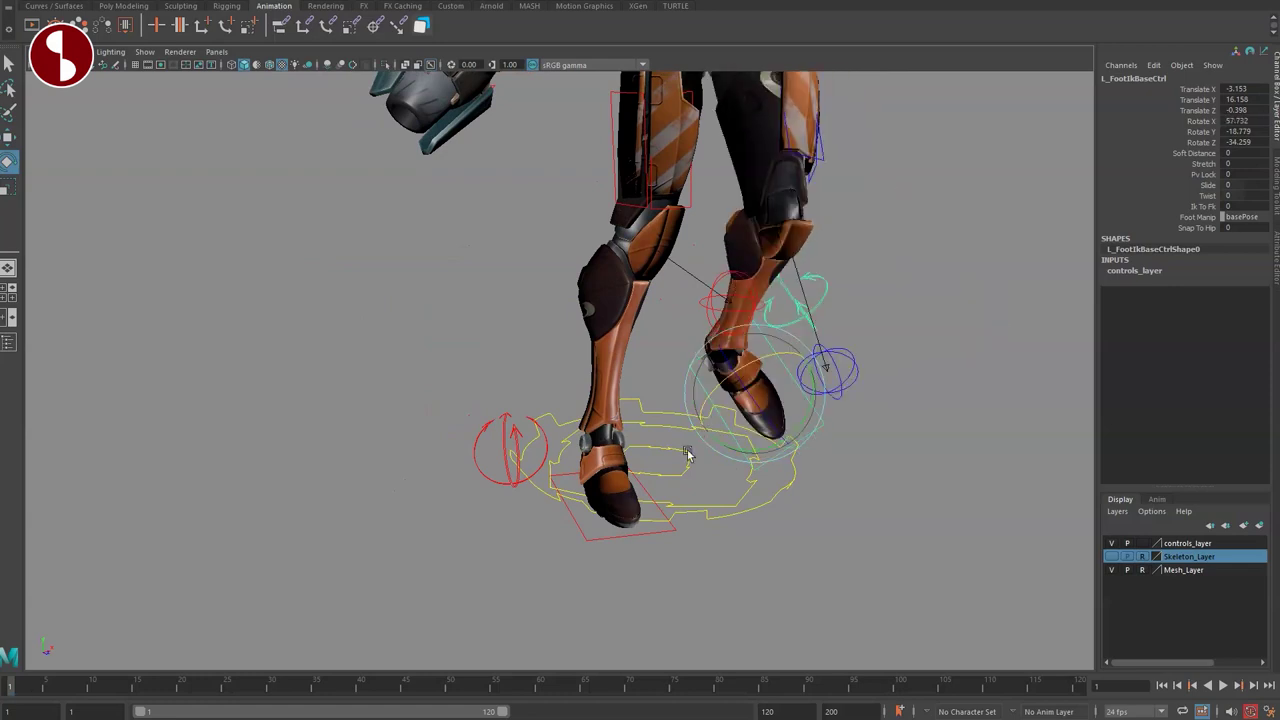
# Step: Select the right foot's roll control to check its channels
pyautogui.keyDown('alt'); pyautogui.moveTo(651, 499); pyautogui.dragTo(672, 575, button='middle'); pyautogui.keyUp('alt')
pyautogui.scroll(-3, 672, 575)
pyautogui.keyDown('alt'); pyautogui.moveTo(672, 575); pyautogui.dragTo(610, 512); pyautogui.keyUp('alt')
pyautogui.click(781, 473)
pyautogui.moveTo(461, 513); pyautogui.dragTo(472, 448)
pyautogui.click(514, 491)
pyautogui.keyDown('alt'); pyautogui.moveTo(530, 480); pyautogui.dragTo(470, 490); pyautogui.keyUp('alt')
pyautogui.scroll(3, 535, 537)
pyautogui.keyDown('alt'); pyautogui.moveTo(590, 428); pyautogui.dragTo(620, 481, button='middle'); pyautogui.keyUp('alt')
pyautogui.scroll(1, 650, 522)
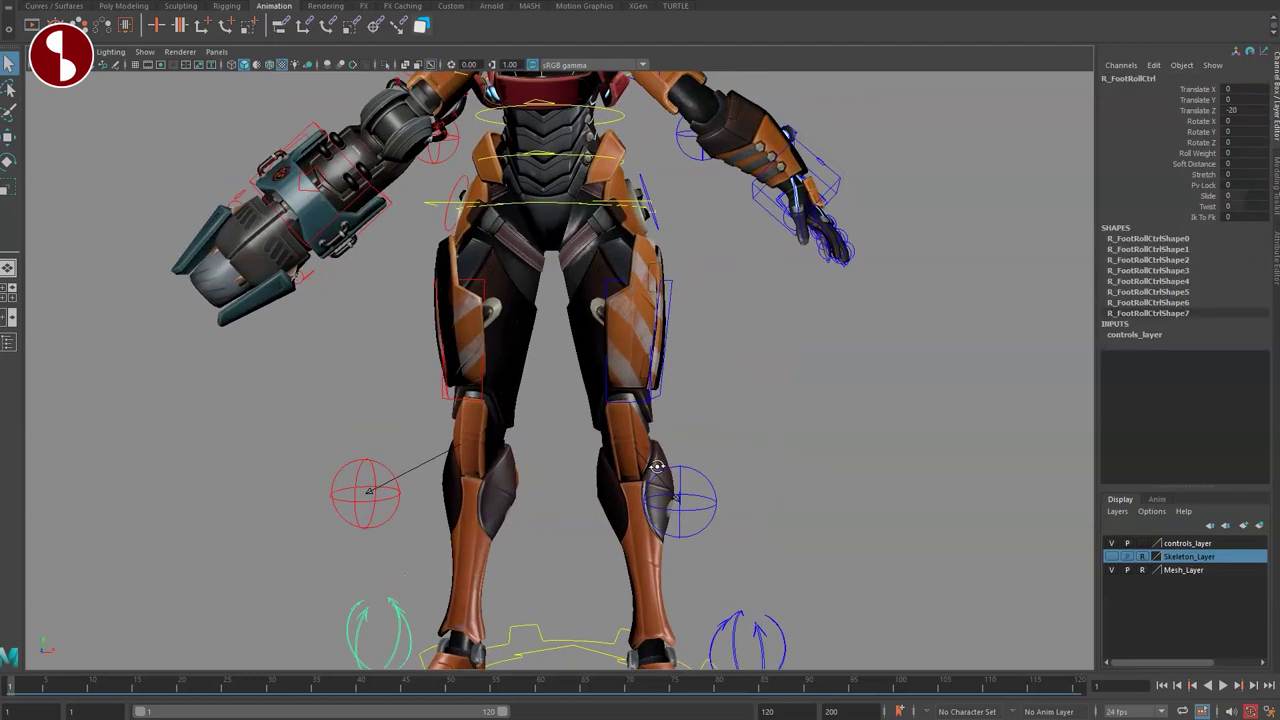
# Step: Move the left outer thigh guard control to about X 6.6, Y 1.3, Z -3.6, and try rotating it
pyautogui.keyDown('alt'); pyautogui.moveTo(652, 466); pyautogui.dragTo(575, 446); pyautogui.keyUp('alt')
pyautogui.keyDown('alt'); pyautogui.moveTo(657, 402); pyautogui.dragTo(720, 436, button='middle'); pyautogui.keyUp('alt')
pyautogui.scroll(4, 721, 436)
pyautogui.click(687, 315)
pyautogui.keyDown('alt'); pyautogui.moveTo(690, 318); pyautogui.dragTo(825, 332); pyautogui.keyUp('alt')
pyautogui.scroll(-2, 800, 375)
pyautogui.press('w')
pyautogui.keyDown('alt'); pyautogui.moveTo(838, 352); pyautogui.dragTo(748, 386); pyautogui.keyUp('alt')
pyautogui.press('e')
pyautogui.hotkey('ctrl', 'z')
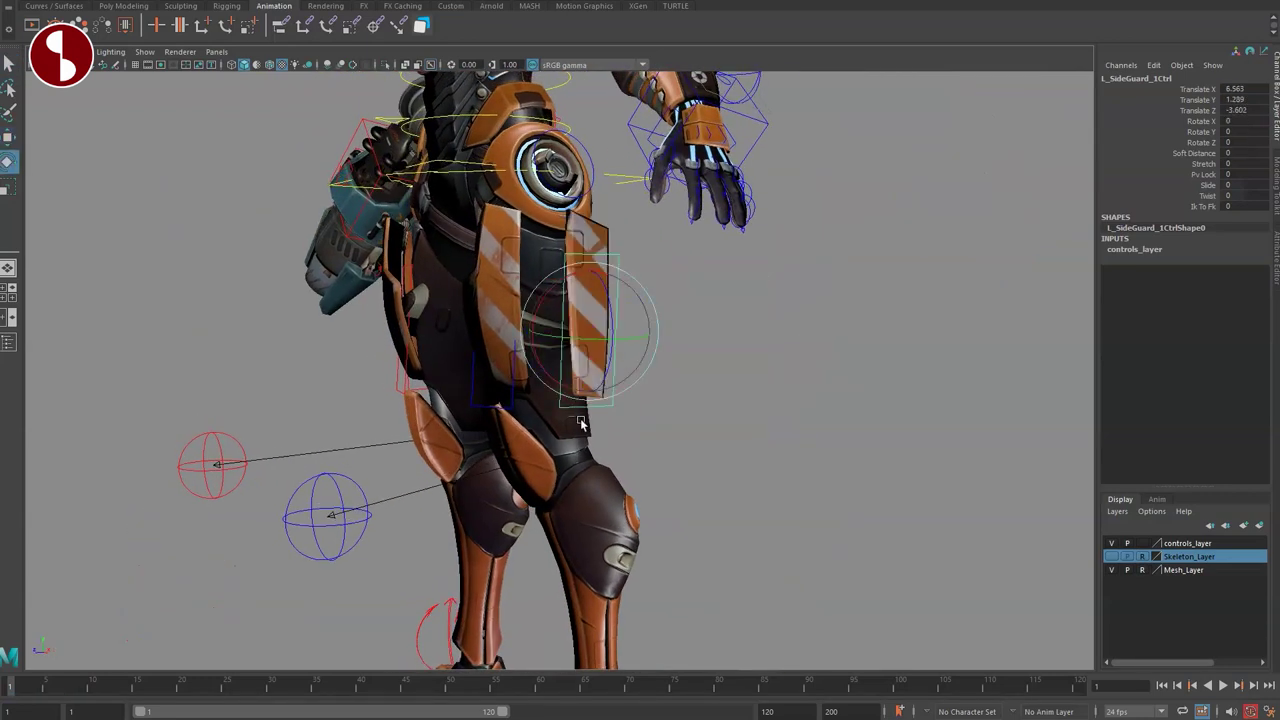
# Step: Try moving the left foot's IK base control with the thigh guard detached, and undo the foot and guard moves
pyautogui.keyDown('alt'); pyautogui.moveTo(583, 419); pyautogui.dragTo(686, 352); pyautogui.keyUp('alt')
pyautogui.keyDown('alt'); pyautogui.moveTo(761, 572); pyautogui.dragTo(707, 556, button='right'); pyautogui.keyUp('alt')
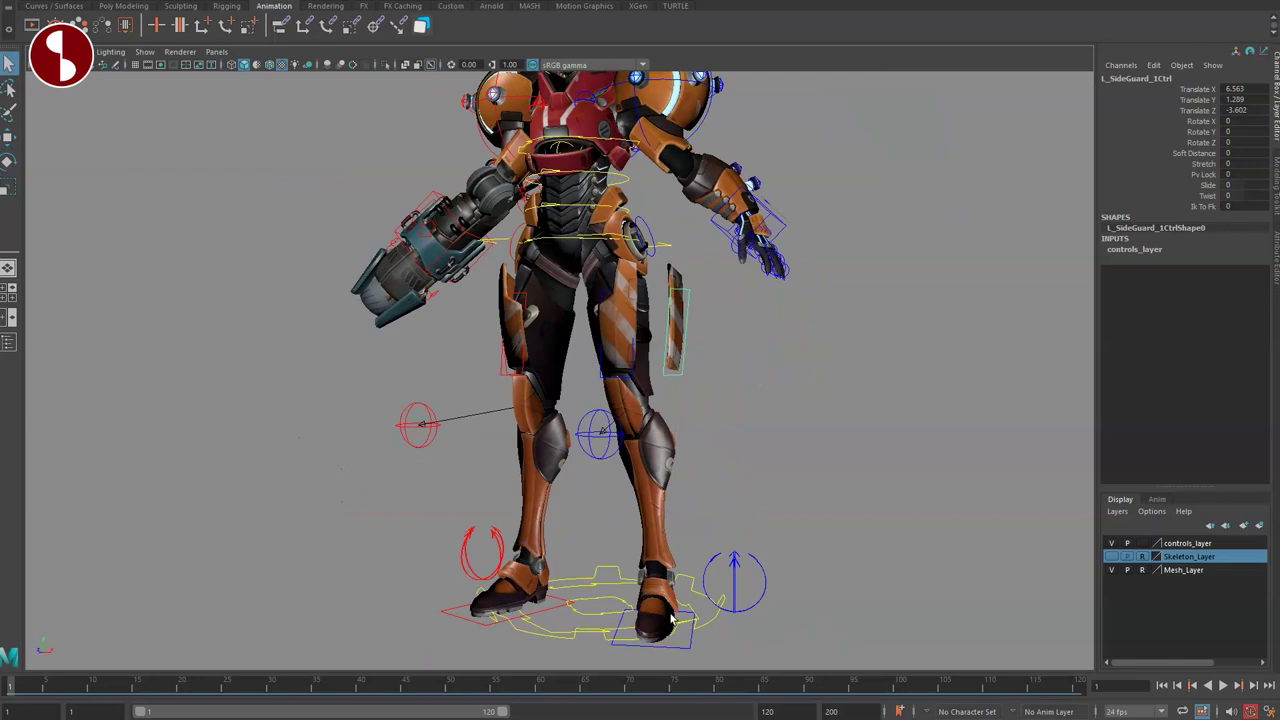
pyautogui.click(686, 651)
pyautogui.moveTo(653, 628); pyautogui.dragTo(721, 552)
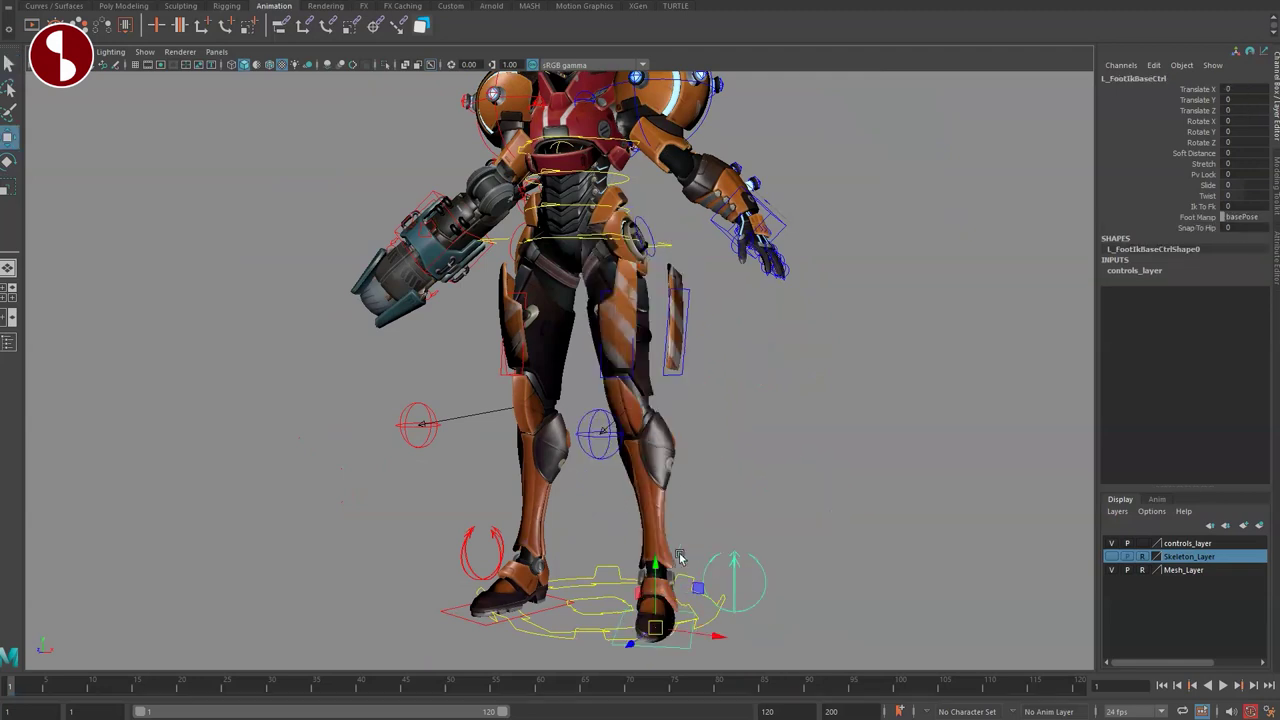
pyautogui.hotkey('ctrl', 'z')
pyautogui.hotkey('ctrl', 'z')
pyautogui.hotkey('ctrl', 'z')
# Step: Highlight the left outer thigh guard's Soft Distance through Ik To Fk channels, try moving the front guard control, and undo the move
pyautogui.keyDown('alt'); pyautogui.moveTo(677, 528); pyautogui.dragTo(790, 490, button='right'); pyautogui.keyUp('alt')
pyautogui.press('q')
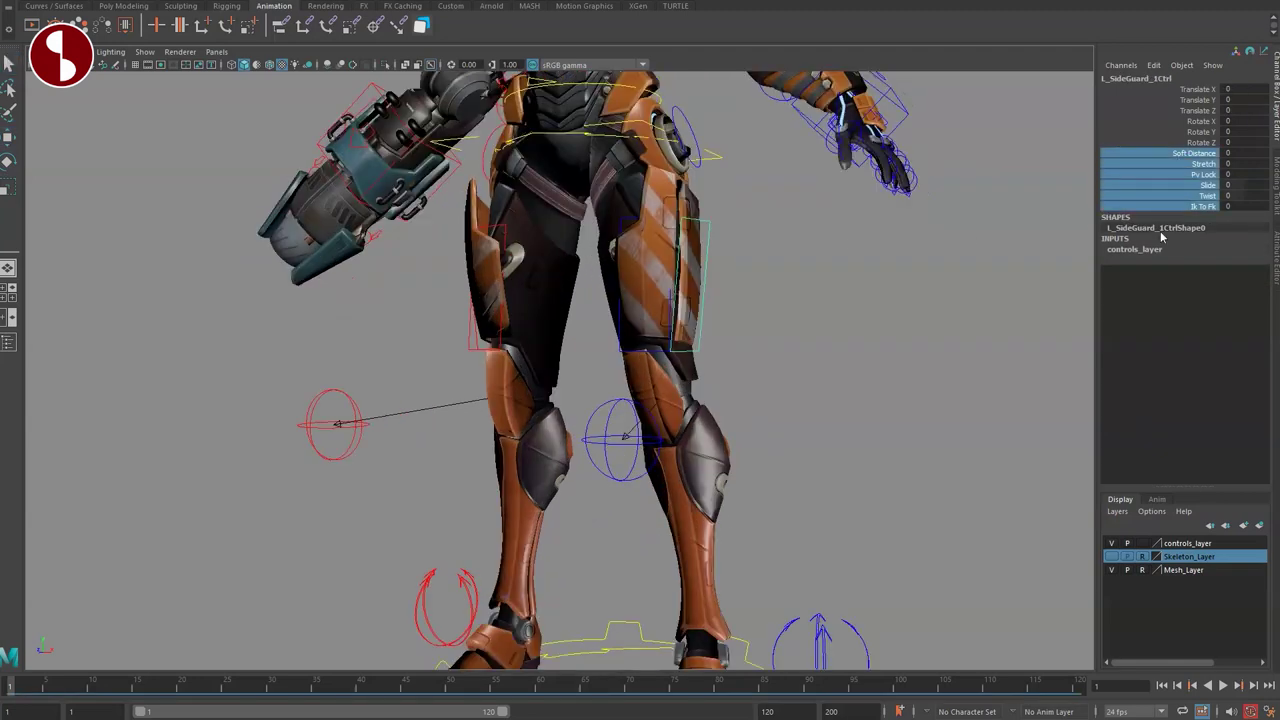
pyautogui.moveTo(914, 228); pyautogui.dragTo(835, 276, button='middle')
pyautogui.click(835, 276)
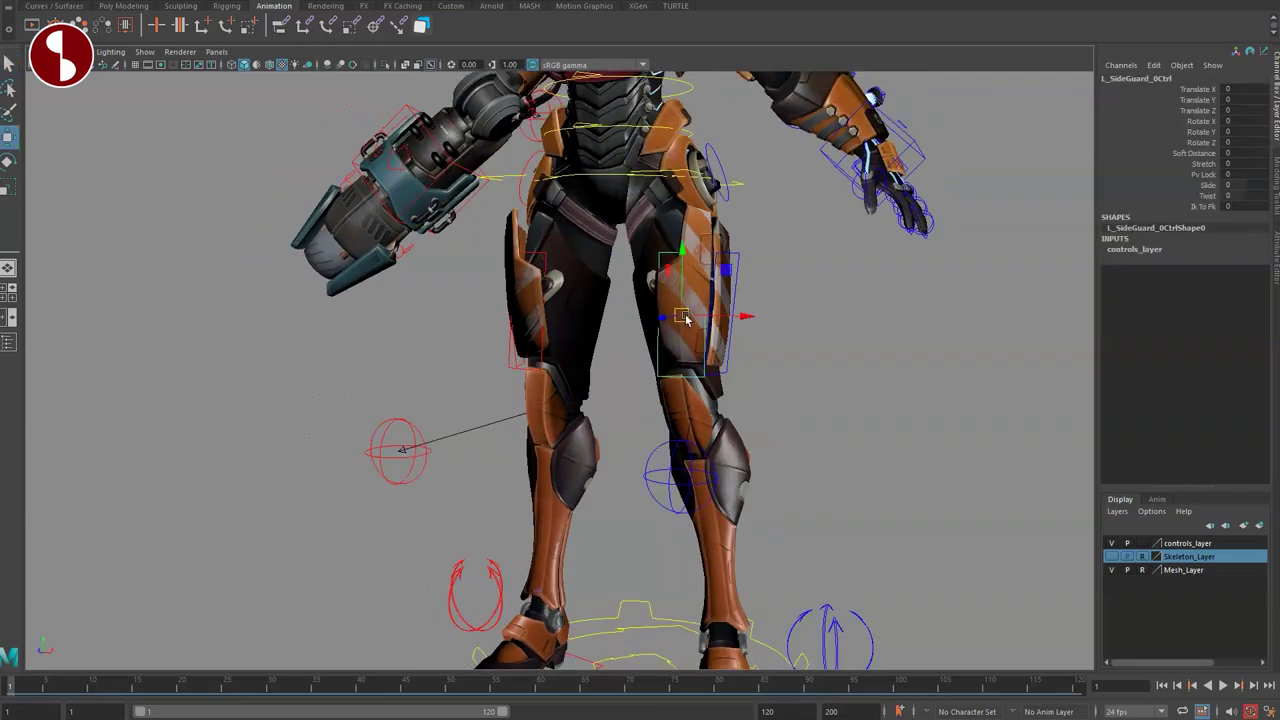
pyautogui.moveTo(684, 315)
pyautogui.mouseDown()
pyautogui.moveTo(610, 313)
pyautogui.moveTo(688, 312)
pyautogui.mouseUp()
pyautogui.hotkey('ctrl', 'z')
# Step: Clear the selection and display the character in wireframe around the legs
pyautogui.scroll(-1, 765, 465)
pyautogui.keyDown('alt'); pyautogui.moveTo(778, 480); pyautogui.dragTo(731, 429, button='middle'); pyautogui.keyUp('alt')
pyautogui.keyDown('alt'); pyautogui.moveTo(783, 539); pyautogui.dragTo(775, 489, button='middle'); pyautogui.keyUp('alt')
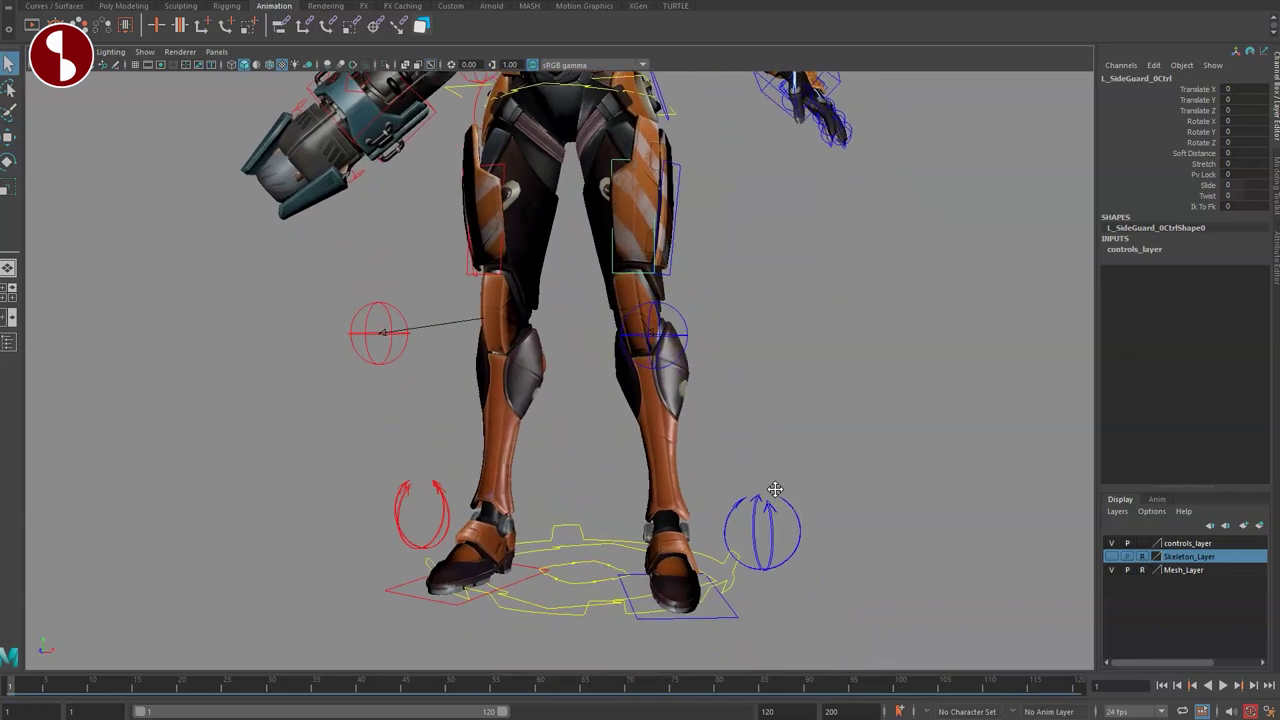
pyautogui.click(728, 619)
pyautogui.click(744, 367)
pyautogui.keyDown('alt'); pyautogui.moveTo(639, 443); pyautogui.dragTo(574, 466); pyautogui.keyUp('alt')
pyautogui.press('4')
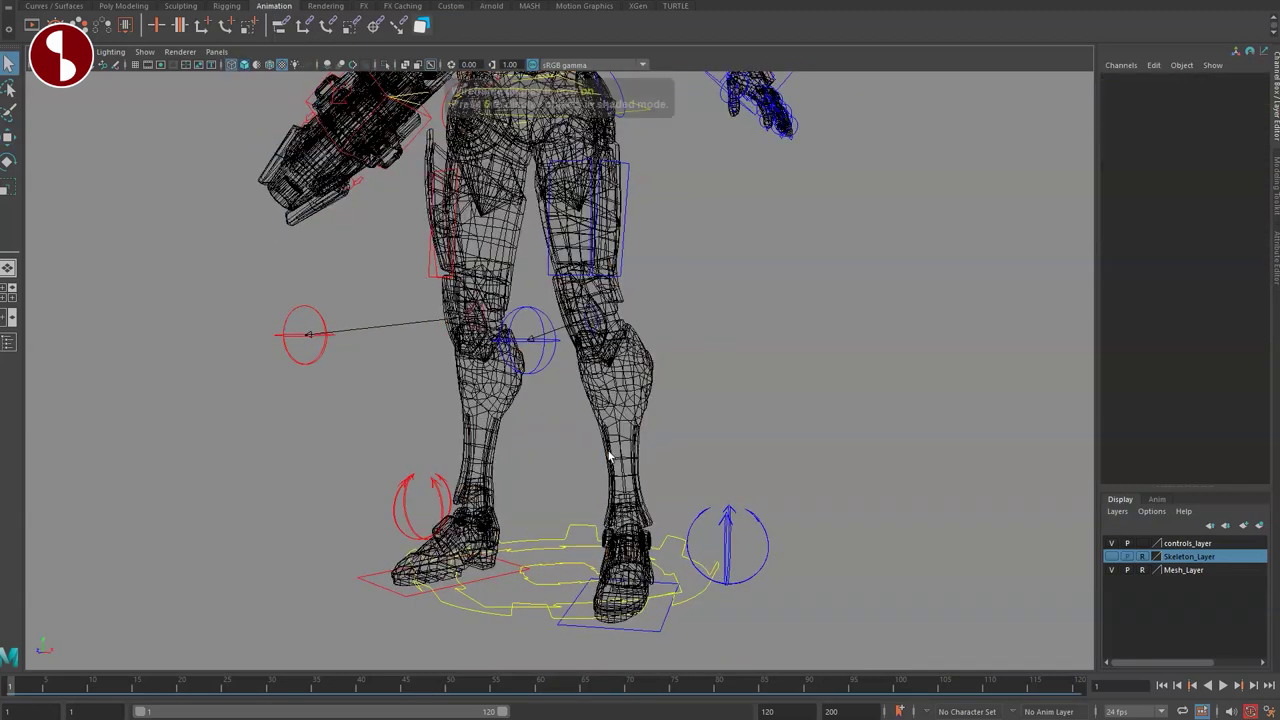
# Step: Test Slide at -1 and Twist at about -3.7 on the left foot controls, and try the IK base control's Snap To Hip channel
pyautogui.click(768, 557)
pyautogui.click(1170, 206)
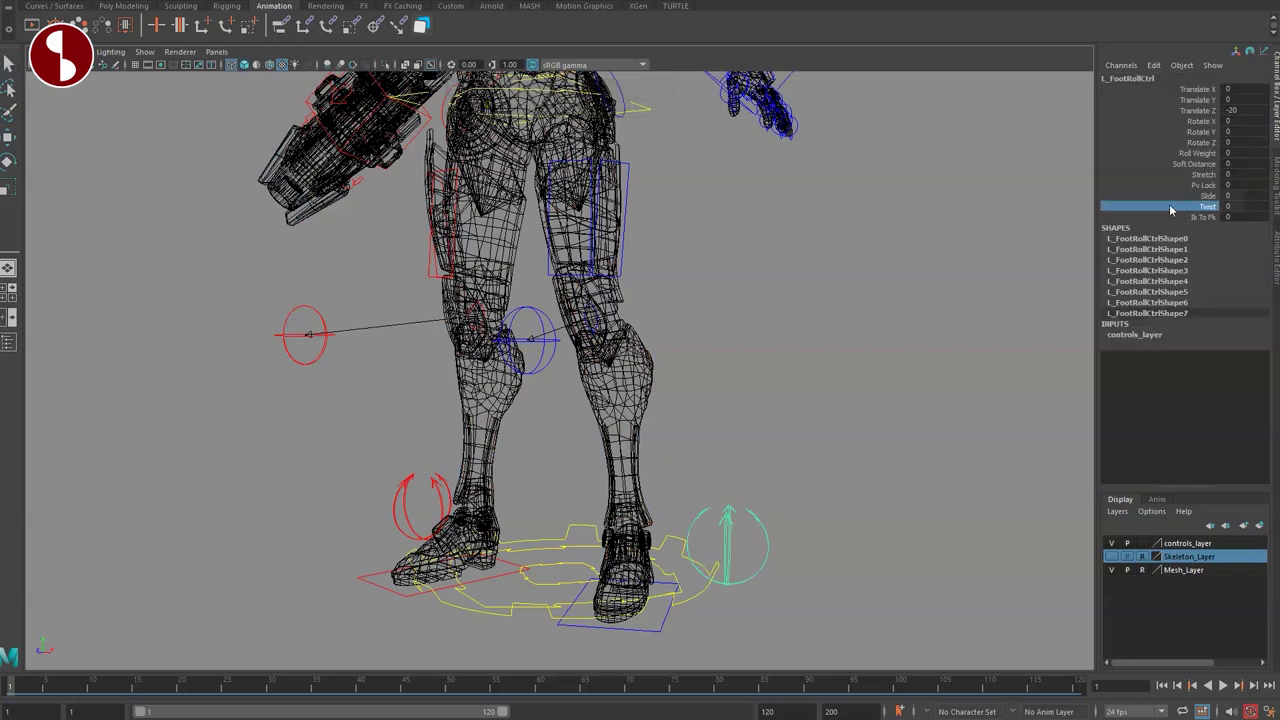
pyautogui.moveTo(1025, 185); pyautogui.dragTo(980, 204, button='middle')
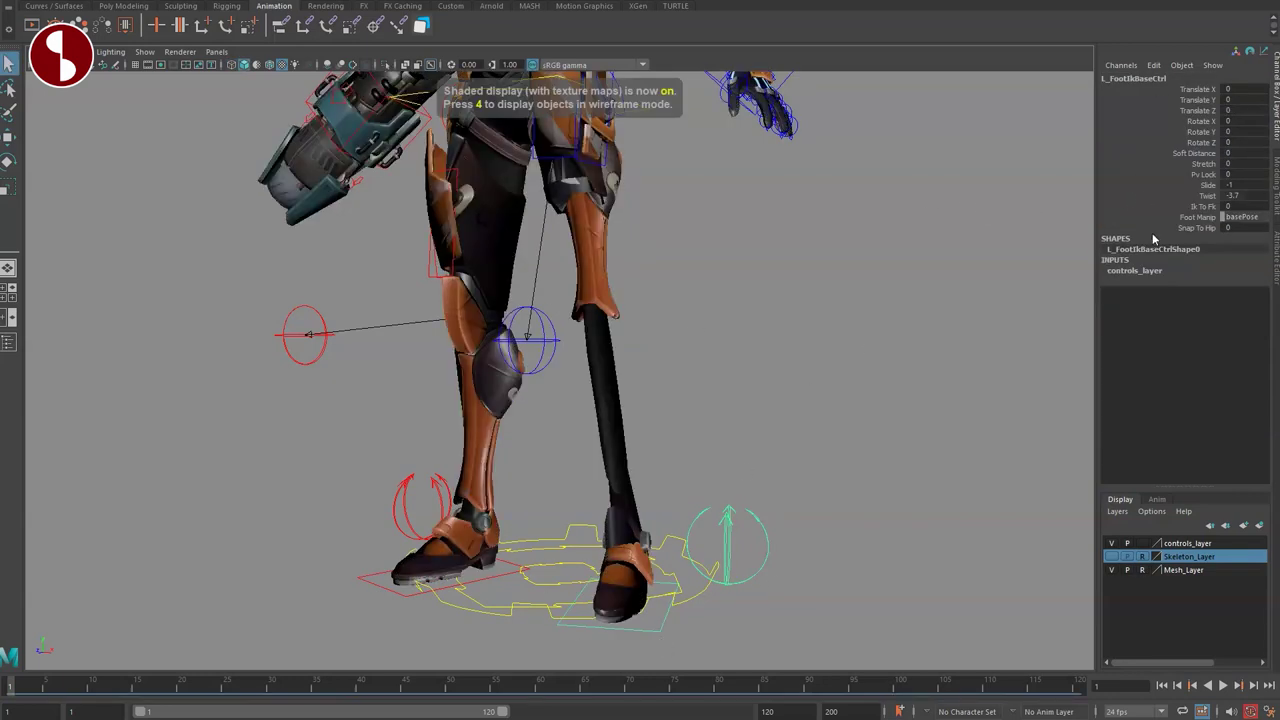
pyautogui.click(1157, 229)
pyautogui.moveTo(873, 256); pyautogui.dragTo(979, 278, button='middle')
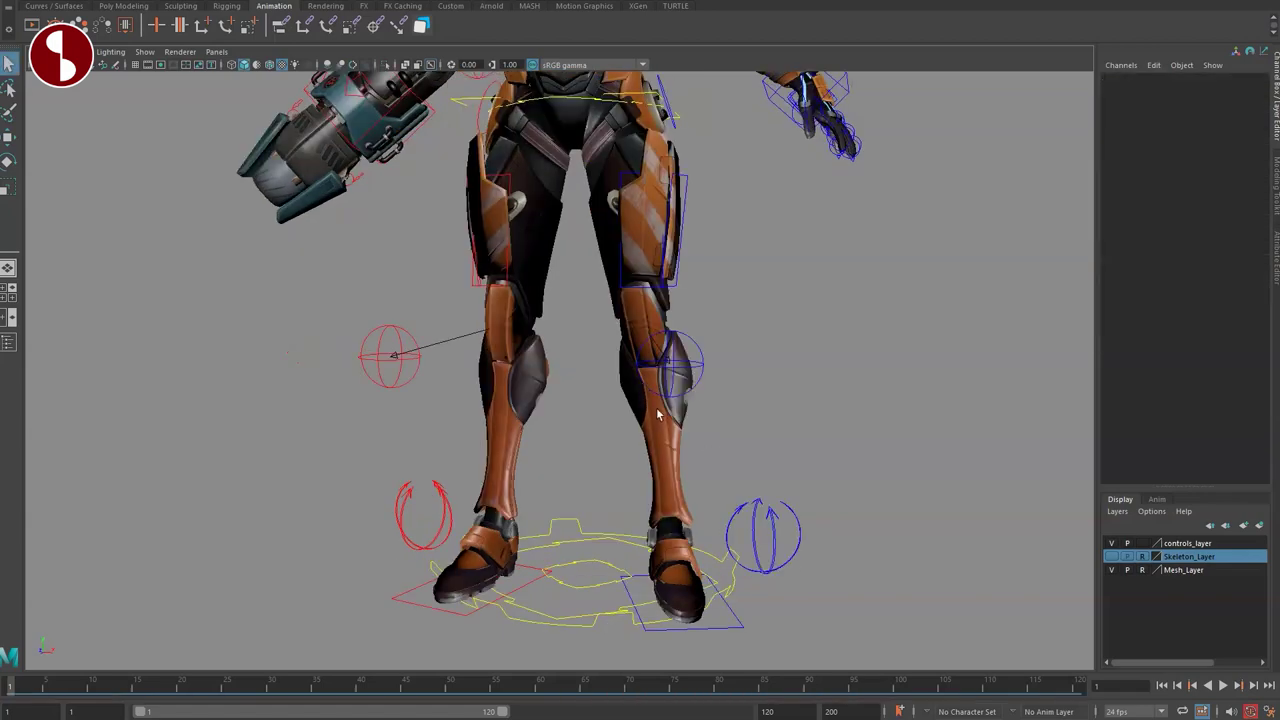
# Step: Examine the leg armor up close, including the blue lights on the lower leg
pyautogui.keyDown('alt'); pyautogui.moveTo(657, 413); pyautogui.dragTo(680, 470, button='middle'); pyautogui.keyUp('alt')
pyautogui.keyDown('alt'); pyautogui.moveTo(660, 426); pyautogui.dragTo(740, 376); pyautogui.keyUp('alt')
pyautogui.keyDown('alt'); pyautogui.moveTo(632, 487); pyautogui.dragTo(582, 454); pyautogui.keyUp('alt')
pyautogui.keyDown('alt'); pyautogui.moveTo(582, 454); pyautogui.dragTo(634, 517, button='right'); pyautogui.keyUp('alt')
pyautogui.keyDown('alt'); pyautogui.moveTo(634, 517); pyautogui.dragTo(563, 424); pyautogui.keyUp('alt')
pyautogui.keyDown('alt'); pyautogui.moveTo(563, 424); pyautogui.dragTo(899, 574, button='right'); pyautogui.keyUp('alt')
pyautogui.keyDown('alt'); pyautogui.moveTo(899, 574); pyautogui.dragTo(665, 450); pyautogui.keyUp('alt')
pyautogui.keyDown('alt'); pyautogui.moveTo(665, 450); pyautogui.dragTo(703, 471, button='middle'); pyautogui.keyUp('alt')
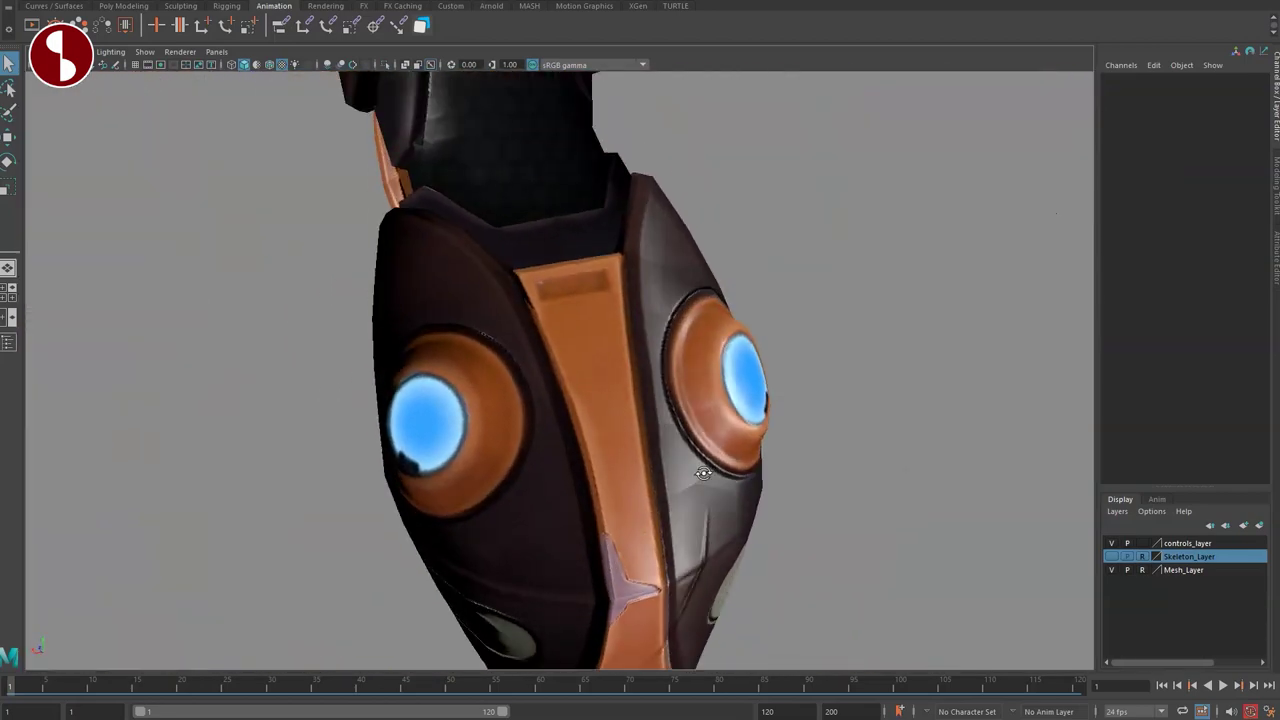
pyautogui.keyDown('alt'); pyautogui.moveTo(703, 471); pyautogui.dragTo(689, 480); pyautogui.keyUp('alt')
pyautogui.keyDown('alt'); pyautogui.moveTo(689, 480); pyautogui.dragTo(400, 470, button='right'); pyautogui.keyUp('alt')
# Step: Frame the left thigh control at the hip disc, try rotating it, and undo the rotation
pyautogui.keyDown('alt'); pyautogui.moveTo(660, 380); pyautogui.dragTo(702, 312); pyautogui.keyUp('alt')
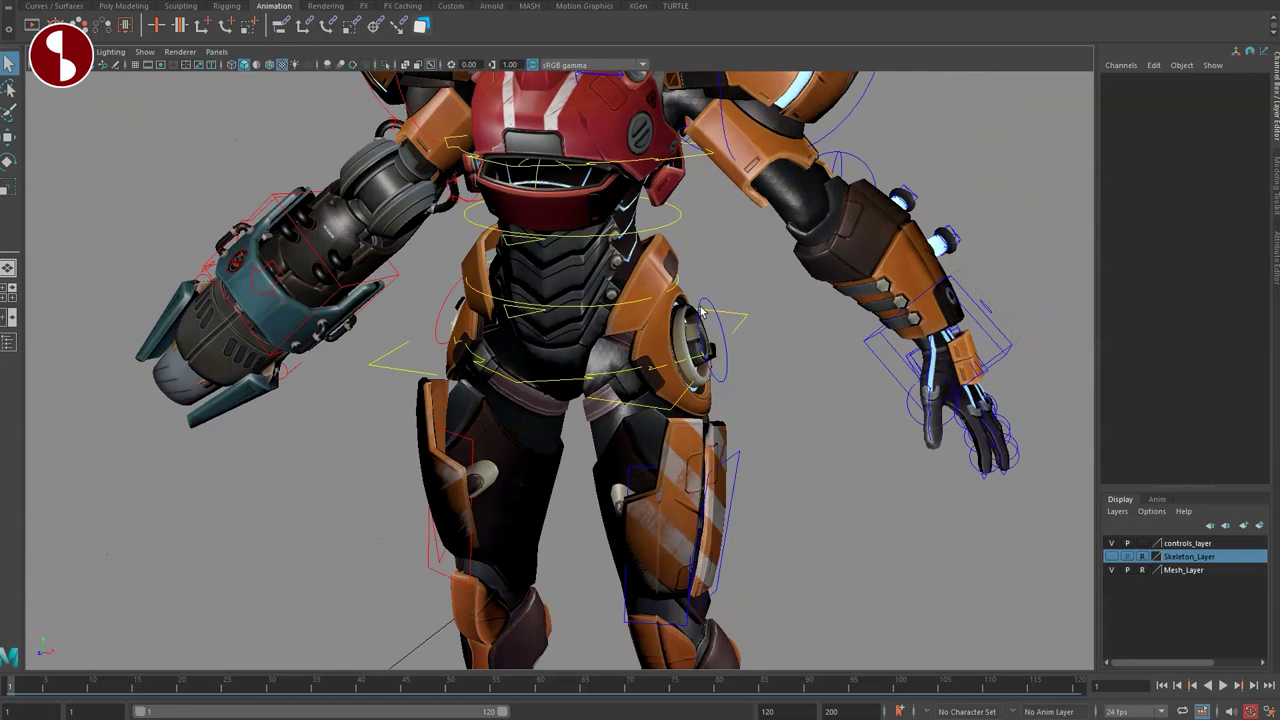
pyautogui.click(717, 389)
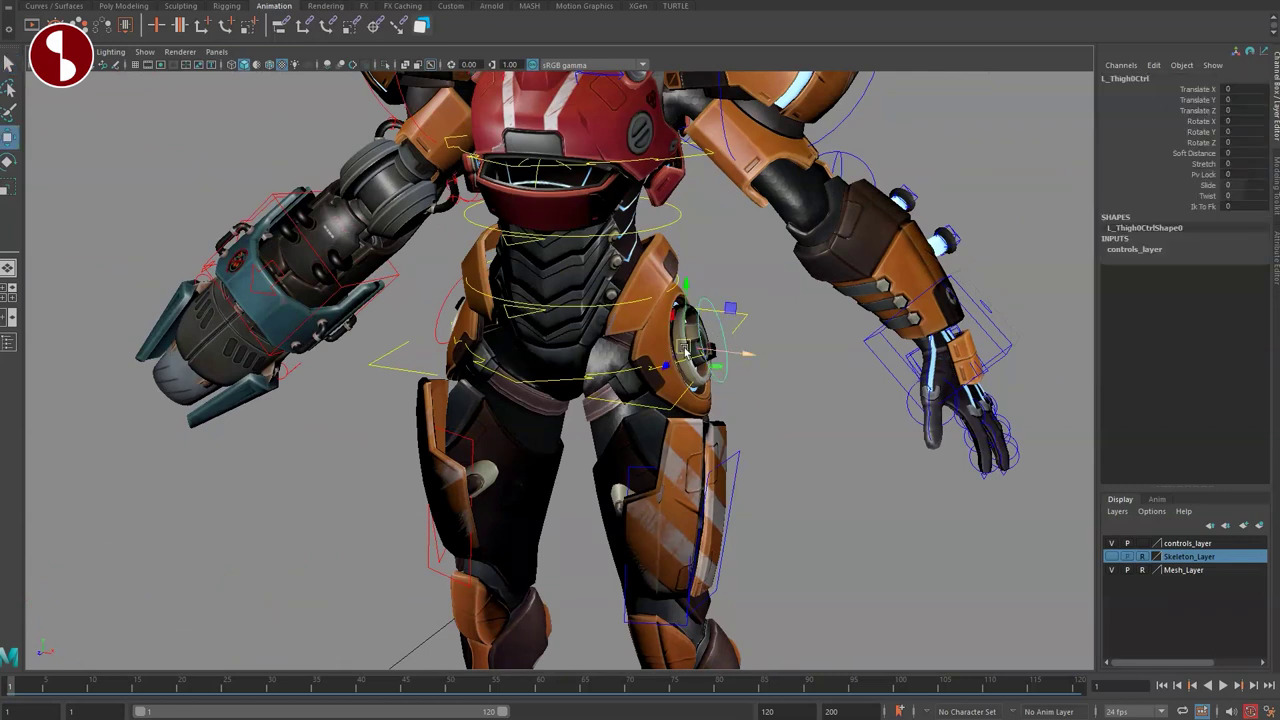
pyautogui.press('f')
pyautogui.keyDown('alt'); pyautogui.moveTo(706, 457); pyautogui.dragTo(580, 449); pyautogui.keyUp('alt')
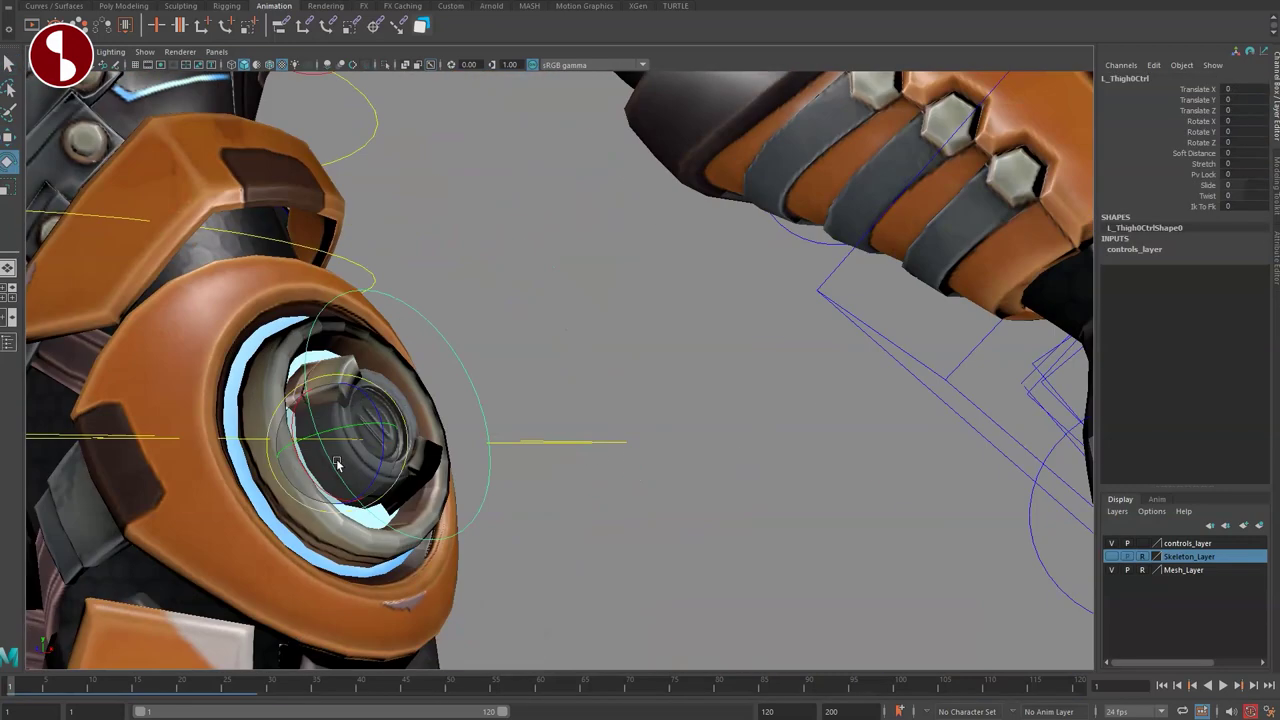
pyautogui.moveTo(337, 463); pyautogui.dragTo(318, 412)
pyautogui.hotkey('ctrl', 'z')
pyautogui.hotkey('ctrl', 'z')
pyautogui.hotkey('ctrl', 'z')
# Step: Move the left foot's IK base control to about X 29.7, Y 36.6, Z 5.4, raising and bending the leg
pyautogui.keyDown('alt'); pyautogui.moveTo(325, 400); pyautogui.dragTo(728, 383, button='middle'); pyautogui.keyUp('alt')
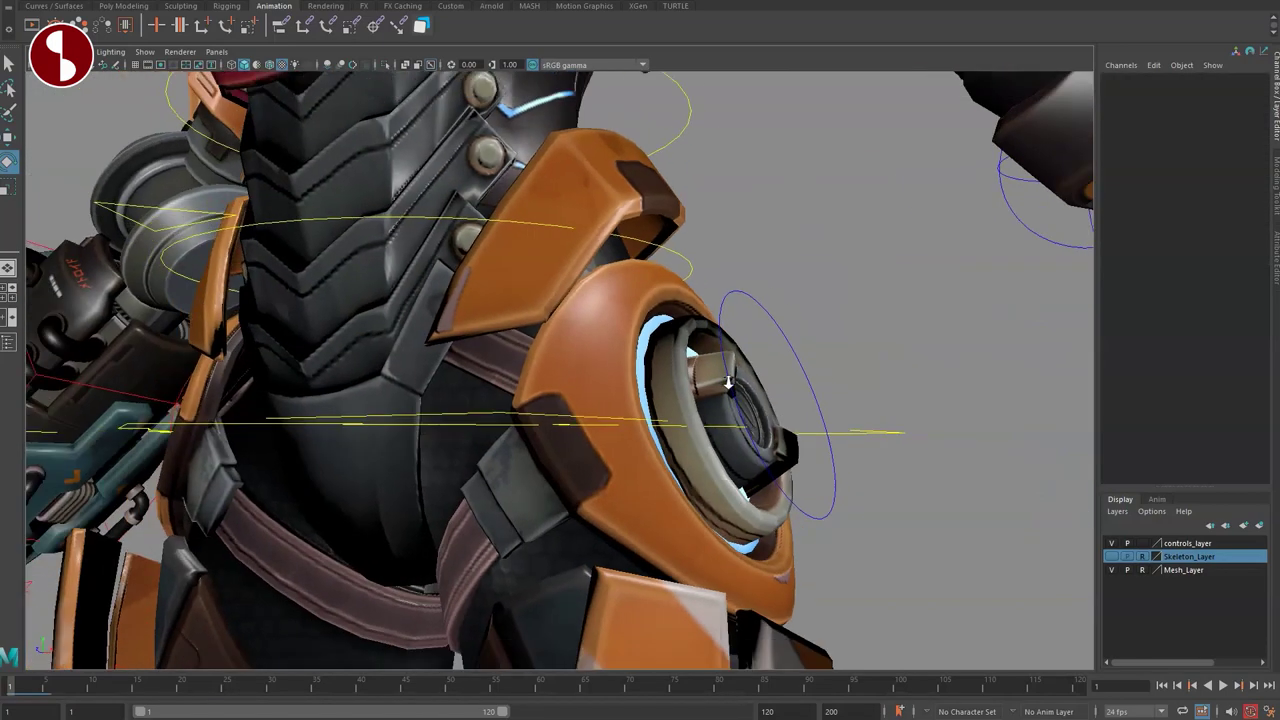
pyautogui.keyDown('alt'); pyautogui.moveTo(728, 383); pyautogui.dragTo(586, 446, button='right'); pyautogui.keyUp('alt')
pyautogui.keyDown('alt'); pyautogui.moveTo(586, 446); pyautogui.dragTo(608, 228, button='middle'); pyautogui.keyUp('alt')
pyautogui.press('q')
pyautogui.click(708, 604)
pyautogui.press('w')
pyautogui.keyDown('alt'); pyautogui.moveTo(708, 604); pyautogui.dragTo(573, 550); pyautogui.keyUp('alt')
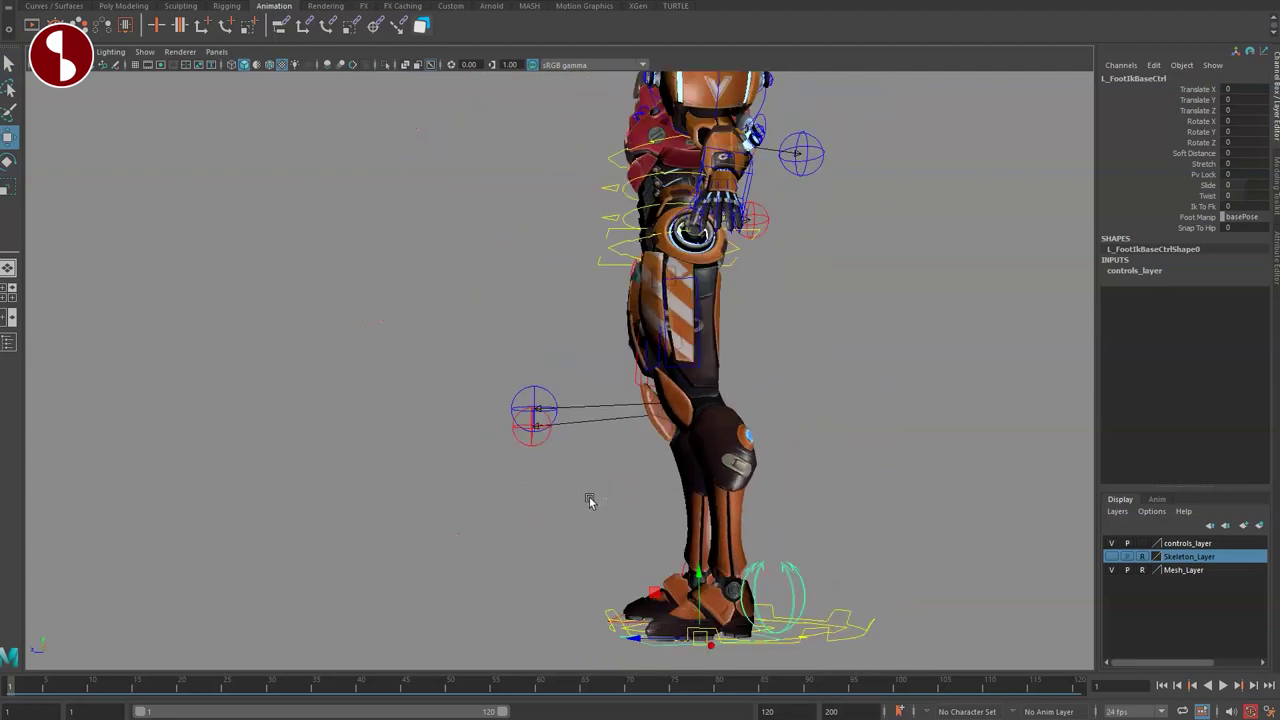
pyautogui.moveTo(702, 638); pyautogui.dragTo(610, 575)
pyautogui.keyDown('alt'); pyautogui.moveTo(610, 575); pyautogui.dragTo(635, 648, button='right'); pyautogui.keyUp('alt')
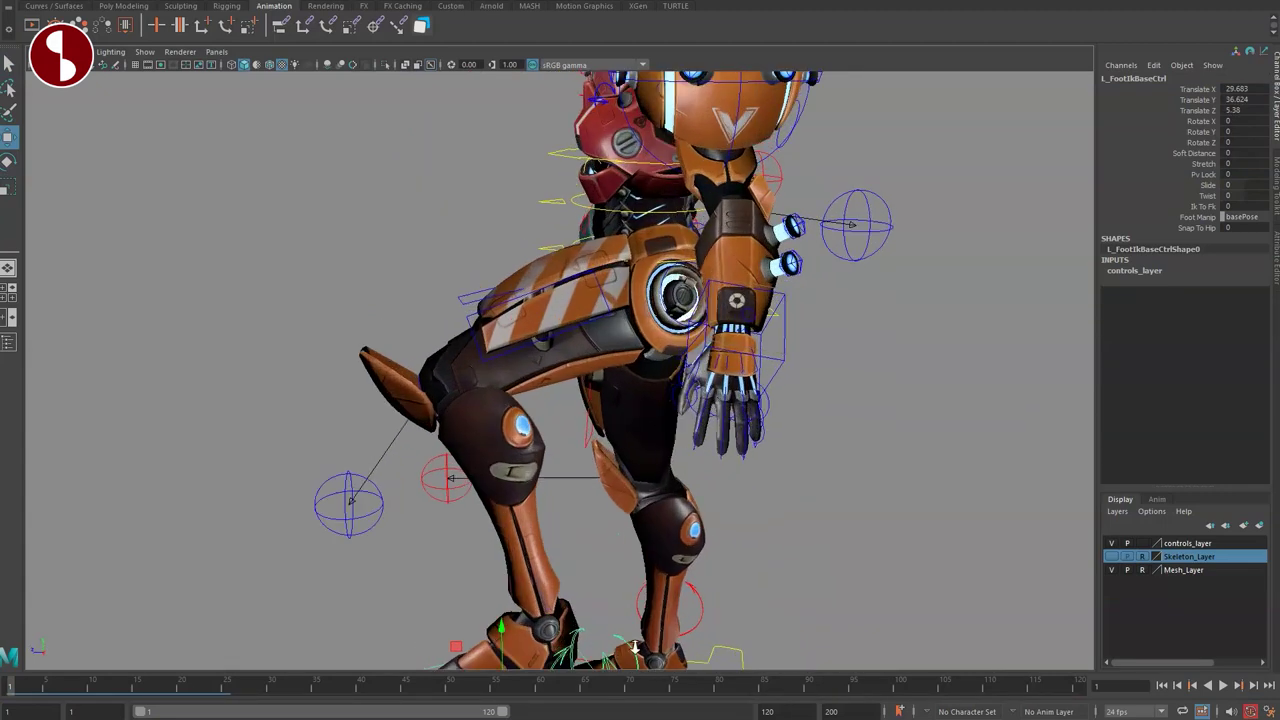
# Step: Try rotating the left thigh control with the leg raised, undo the rotation and foot move, and clear the selection
pyautogui.keyDown('alt'); pyautogui.moveTo(674, 328); pyautogui.dragTo(635, 273); pyautogui.keyUp('alt')
pyautogui.click(700, 312)
pyautogui.press('e')
pyautogui.hotkey('ctrl', 'z')
pyautogui.hotkey('ctrl', 'z')
pyautogui.hotkey('ctrl', 'z')
pyautogui.hotkey('ctrl', 'z')
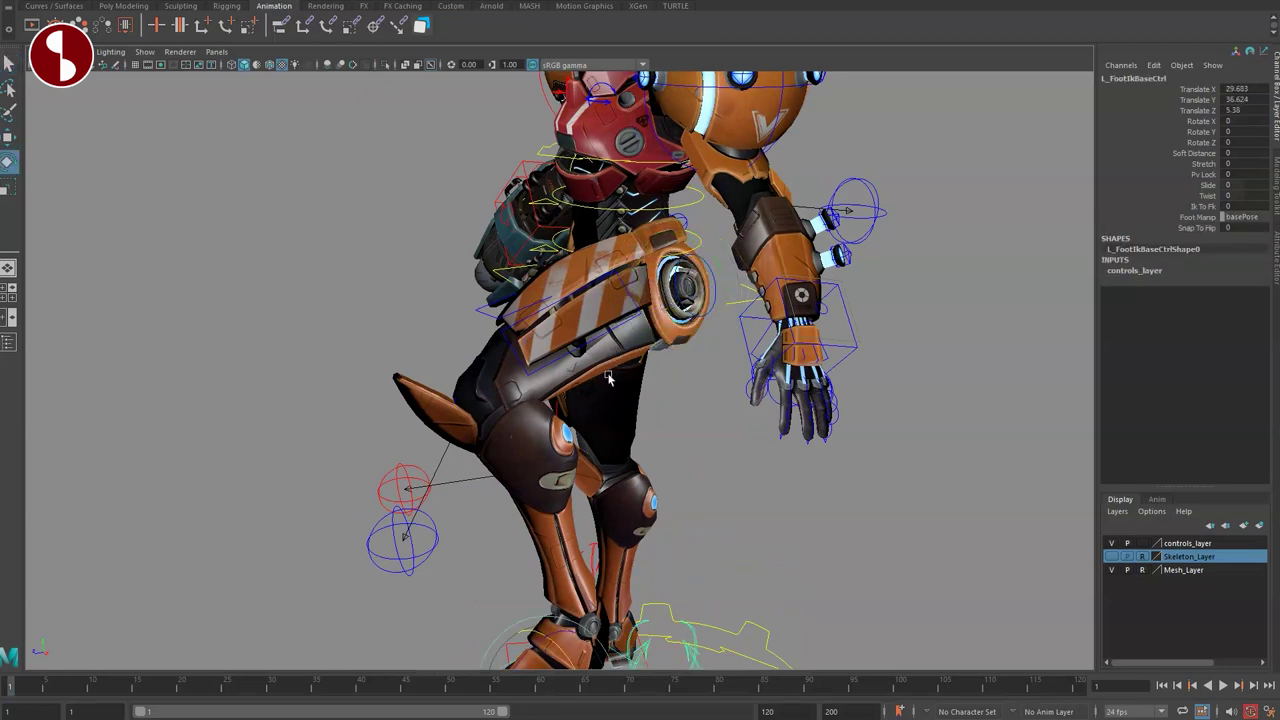
pyautogui.press('q')
pyautogui.keyDown('alt'); pyautogui.moveTo(598, 410); pyautogui.dragTo(626, 450); pyautogui.keyUp('alt')
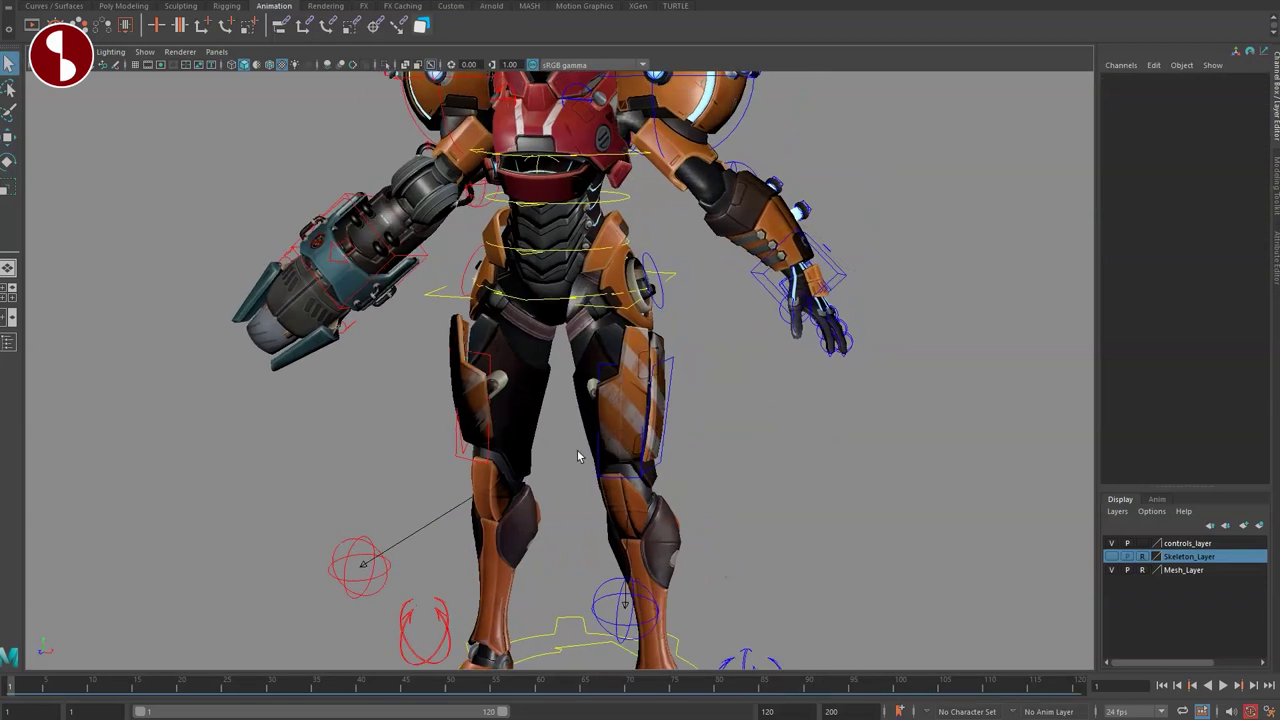
# Step: Frame the pelvis, try moving the yellow spine control at the hips, and undo the move
pyautogui.keyDown('alt'); pyautogui.moveTo(577, 450); pyautogui.dragTo(650, 605, button='middle'); pyautogui.keyUp('alt')
pyautogui.click(680, 459)
pyautogui.keyDown('alt'); pyautogui.moveTo(688, 520); pyautogui.dragTo(685, 484); pyautogui.keyUp('alt')
pyautogui.keyDown('alt'); pyautogui.moveTo(685, 484); pyautogui.dragTo(703, 524, button='middle'); pyautogui.keyUp('alt')
pyautogui.keyDown('alt'); pyautogui.moveTo(703, 524); pyautogui.dragTo(675, 505, button='right'); pyautogui.keyUp('alt')
pyautogui.press('w')
pyautogui.moveTo(619, 481); pyautogui.dragTo(631, 455)
pyautogui.press('q')
pyautogui.hotkey('ctrl', 'z')
# Step: Try rotating the yellow spine control at the waist and undo the rotation
pyautogui.moveTo(564, 478)
pyautogui.keyDown('alt'); pyautogui.mouseDown()
pyautogui.moveTo(562, 517)
pyautogui.moveTo(560, 486)
pyautogui.mouseUp(); pyautogui.keyUp('alt')
pyautogui.click(565, 482)
pyautogui.press('e')
pyautogui.moveTo(582, 427); pyautogui.dragTo(651, 483)
pyautogui.hotkey('ctrl', 'z')
pyautogui.keyDown('alt'); pyautogui.moveTo(651, 483); pyautogui.dragTo(600, 468, button='right'); pyautogui.keyUp('alt')
pyautogui.keyDown('alt'); pyautogui.moveTo(600, 468); pyautogui.dragTo(580, 486); pyautogui.keyUp('alt')
pyautogui.hotkey('ctrl', 'z')
pyautogui.press('q')
# Step: Select the IK spine torso control below the chest, try rotating it, and undo the change
pyautogui.keyDown('alt'); pyautogui.moveTo(540, 490); pyautogui.dragTo(667, 498); pyautogui.keyUp('alt')
pyautogui.click(648, 380)
pyautogui.keyDown('alt'); pyautogui.moveTo(642, 402); pyautogui.dragTo(637, 326); pyautogui.keyUp('alt')
pyautogui.click(631, 409)
pyautogui.click(663, 355)
pyautogui.press('e')
pyautogui.hotkey('ctrl', 'z')
pyautogui.moveTo(602, 380); pyautogui.dragTo(602, 302)
pyautogui.hotkey('ctrl', 'z')
pyautogui.moveTo(662, 450)
pyautogui.keyDown('alt'); pyautogui.mouseDown()
pyautogui.moveTo(494, 444)
pyautogui.moveTo(660, 459)
pyautogui.mouseUp(); pyautogui.keyUp('alt')
pyautogui.press('q')
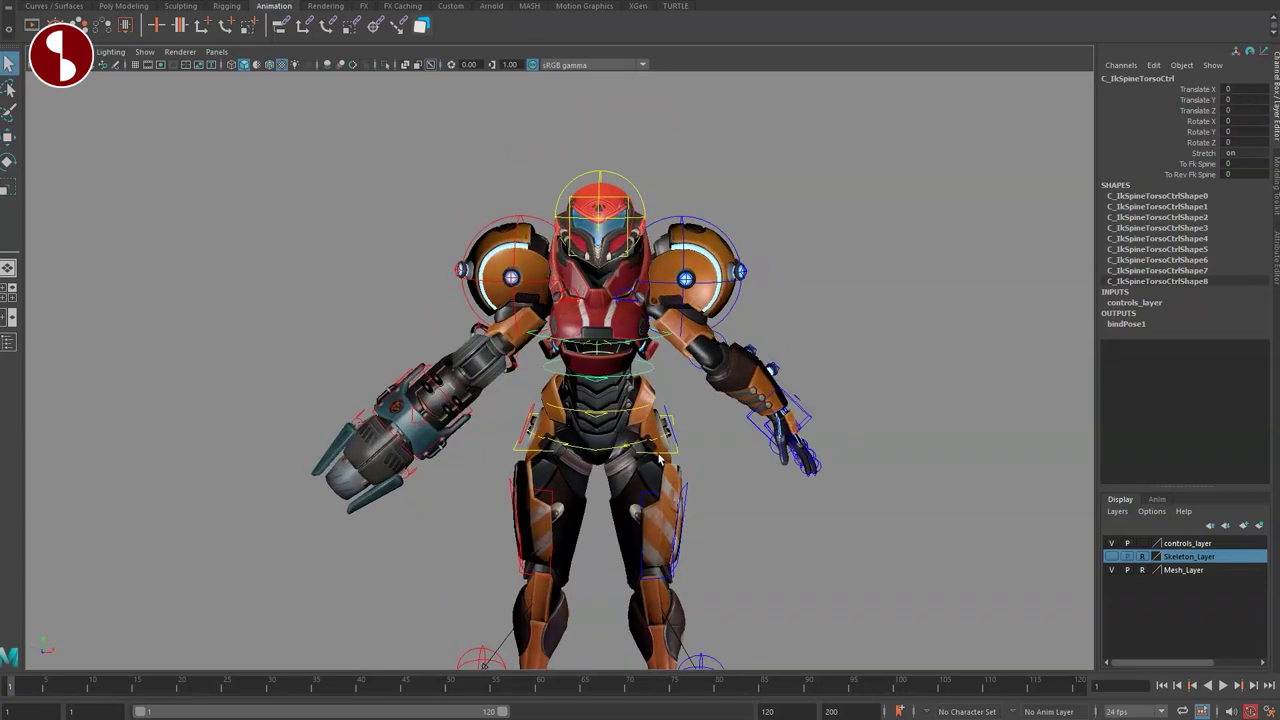
# Step: Set the spine main control's To Fk Spine to 1, then try moving the upper FK spine control and undo it
pyautogui.click(662, 455)
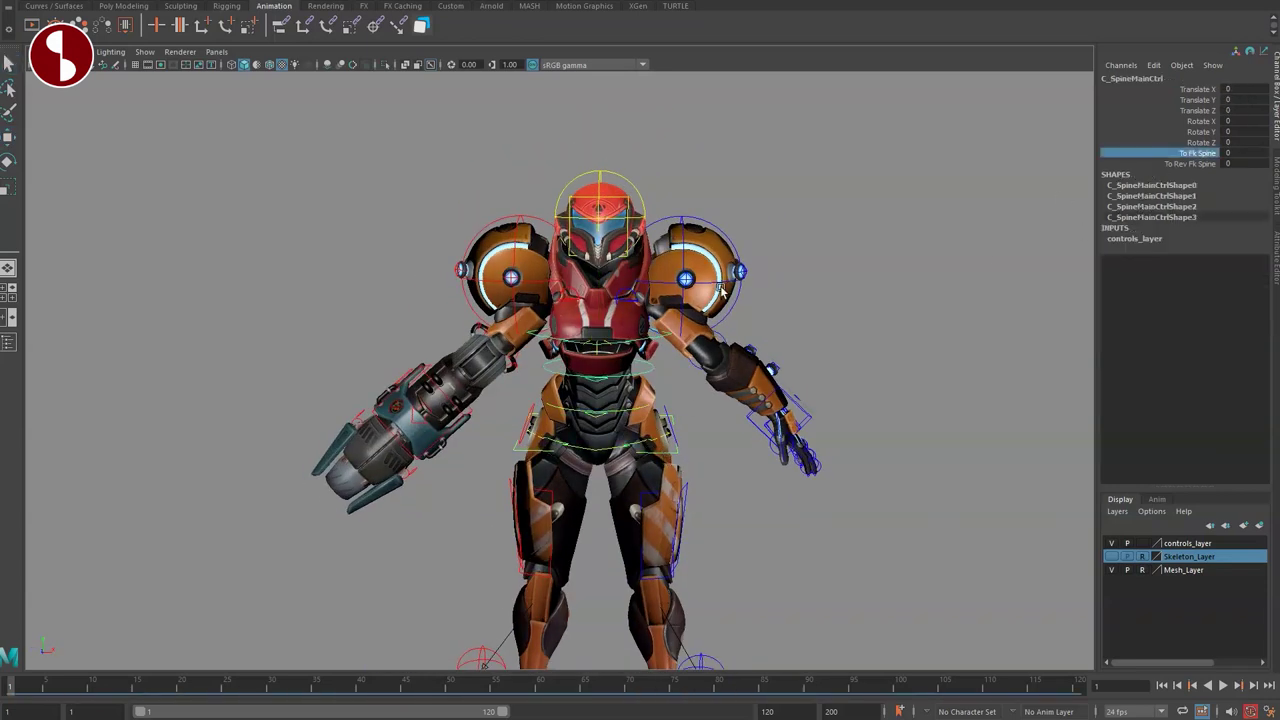
pyautogui.keyDown('alt'); pyautogui.moveTo(677, 426); pyautogui.dragTo(558, 402); pyautogui.keyUp('alt')
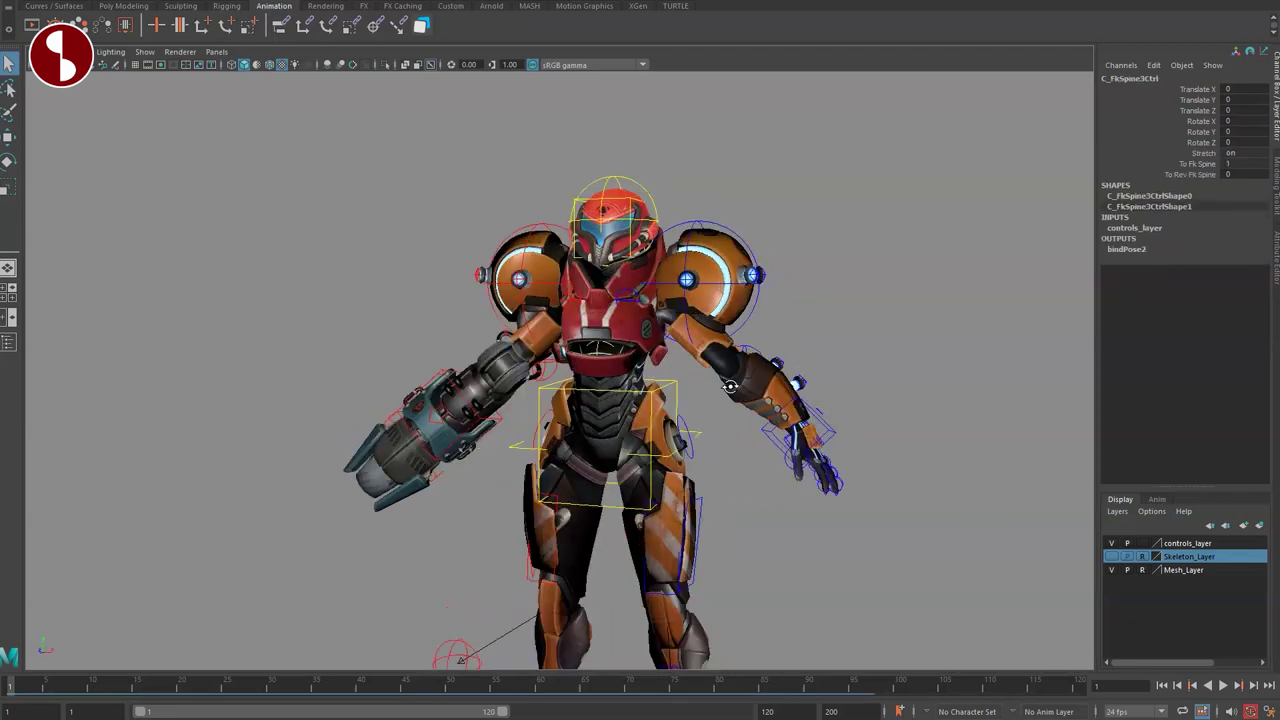
pyautogui.press('w')
pyautogui.hotkey('ctrl', 'z')
# Step: Try rotating the upper FK spine control from the side view, undo the rotation, and clear the selection
pyautogui.keyDown('alt'); pyautogui.moveTo(625, 305); pyautogui.dragTo(530, 312); pyautogui.keyUp('alt')
pyautogui.press('e')
pyautogui.keyDown('alt'); pyautogui.moveTo(650, 333); pyautogui.dragTo(642, 296); pyautogui.keyUp('alt')
pyautogui.press('q')
pyautogui.hotkey('ctrl', 'z')
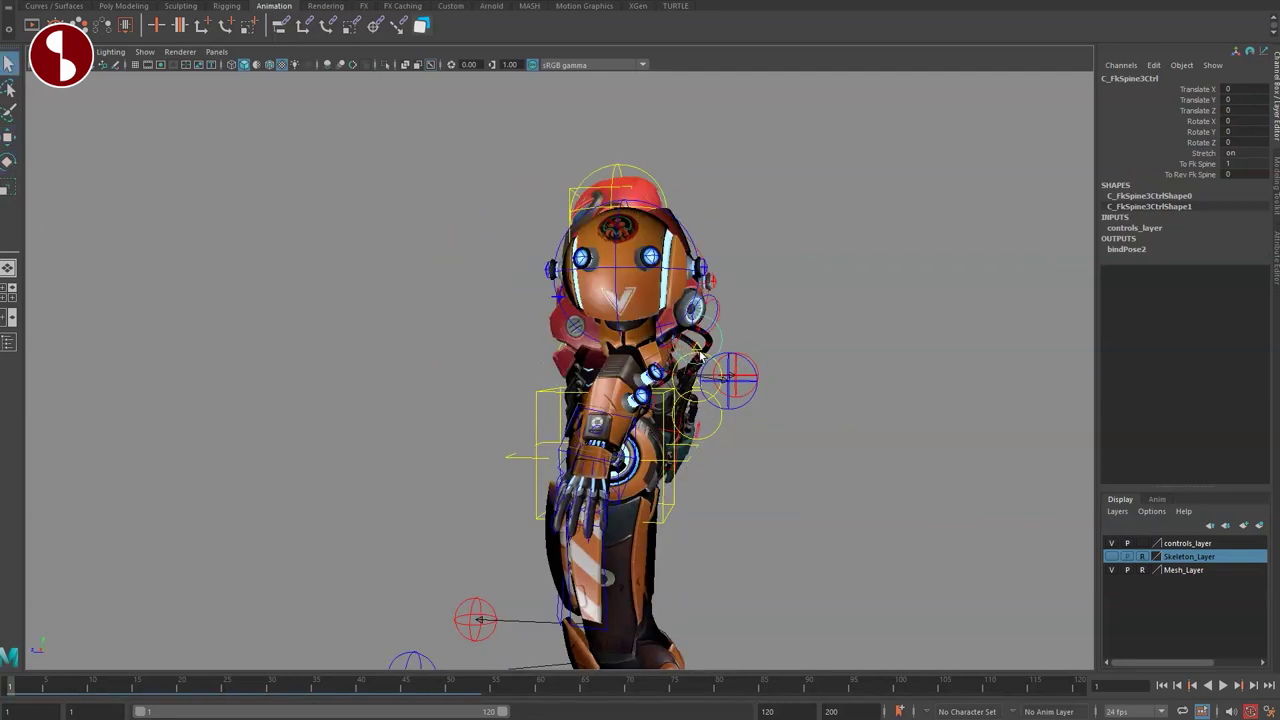
pyautogui.moveTo(668, 345); pyautogui.dragTo(744, 472)
pyautogui.hotkey('ctrl', 'z')
pyautogui.press('q')
pyautogui.hotkey('ctrl', 'z')
pyautogui.click(629, 408)
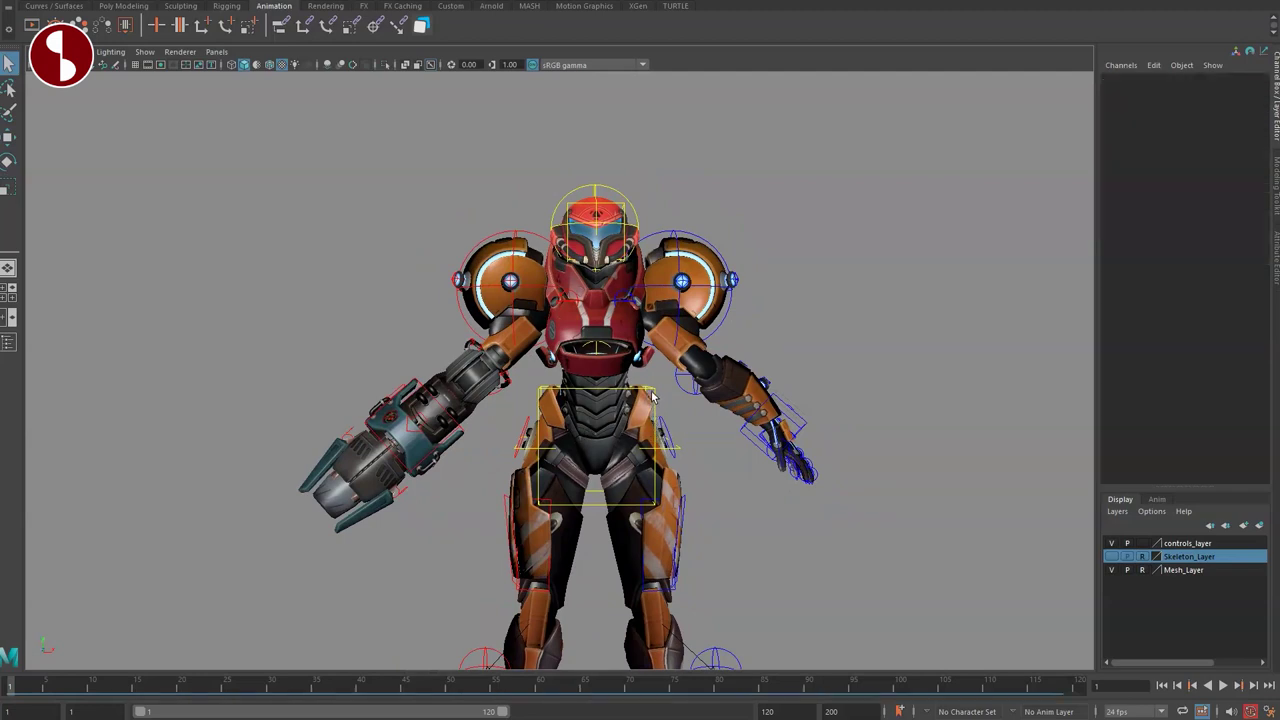
# Step: Try moving and rotating the box-shaped FK spine control at the pelvis, and undo both changes
pyautogui.click(652, 392)
pyautogui.press('w')
pyautogui.moveTo(598, 440)
pyautogui.mouseDown()
pyautogui.moveTo(602, 484)
pyautogui.moveTo(628, 478)
pyautogui.moveTo(562, 497)
pyautogui.moveTo(592, 492)
pyautogui.moveTo(592, 405)
pyautogui.moveTo(574, 438)
pyautogui.mouseUp()
pyautogui.hotkey('ctrl', 'z')
pyautogui.press('e')
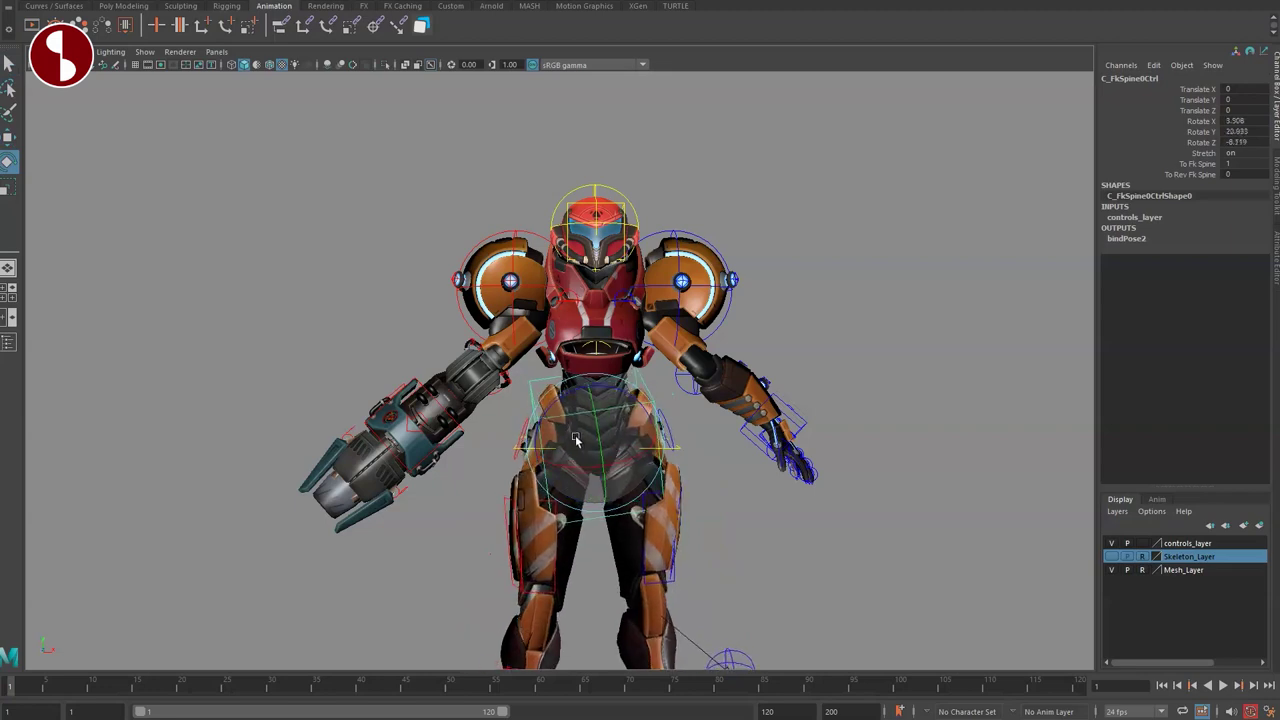
pyautogui.hotkey('ctrl', 'z')
pyautogui.hotkey('ctrl', 'z')
# Step: Switch the spine back to IK by setting the spine main control's To Fk Spine to 0
pyautogui.click(684, 464)
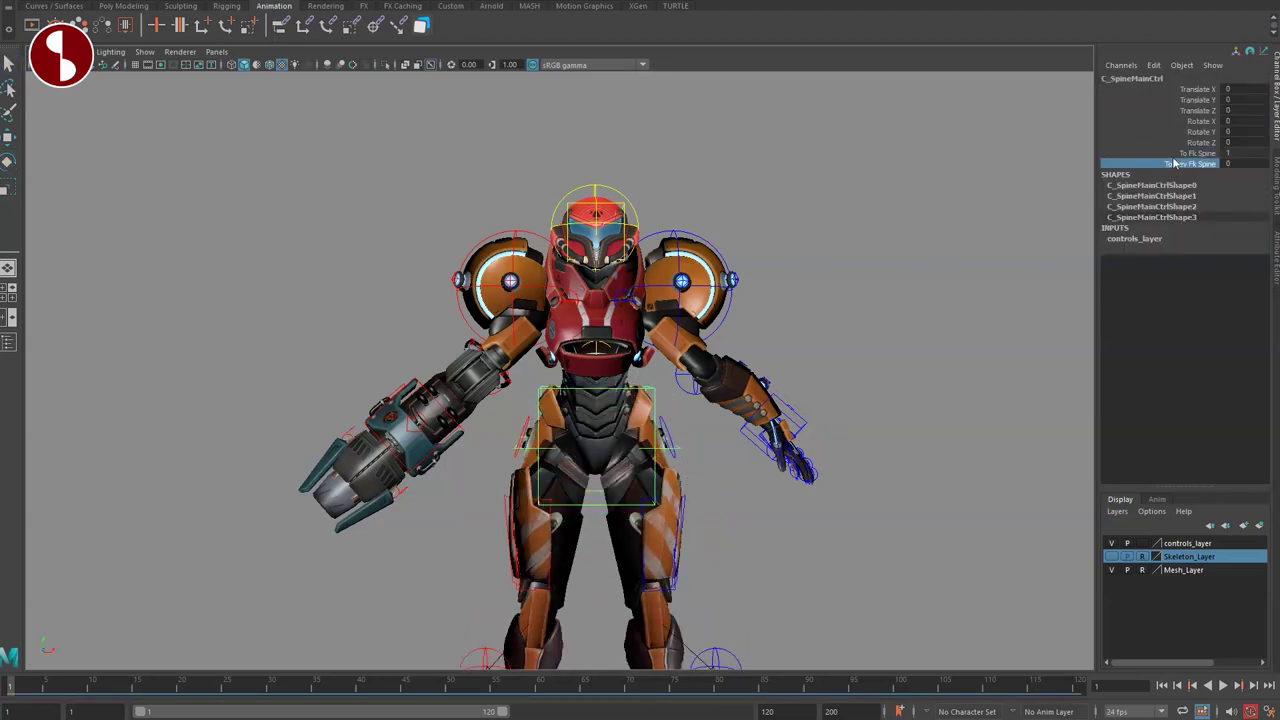
pyautogui.press('q')
pyautogui.moveTo(474, 487)
pyautogui.keyDown('alt'); pyautogui.mouseDown()
pyautogui.moveTo(580, 513)
pyautogui.moveTo(474, 498)
pyautogui.mouseUp(); pyautogui.keyUp('alt')
pyautogui.keyDown('alt'); pyautogui.moveTo(474, 498); pyautogui.dragTo(476, 497); pyautogui.keyUp('alt')
pyautogui.keyDown('alt'); pyautogui.moveTo(509, 457); pyautogui.dragTo(455, 462); pyautogui.keyUp('alt')
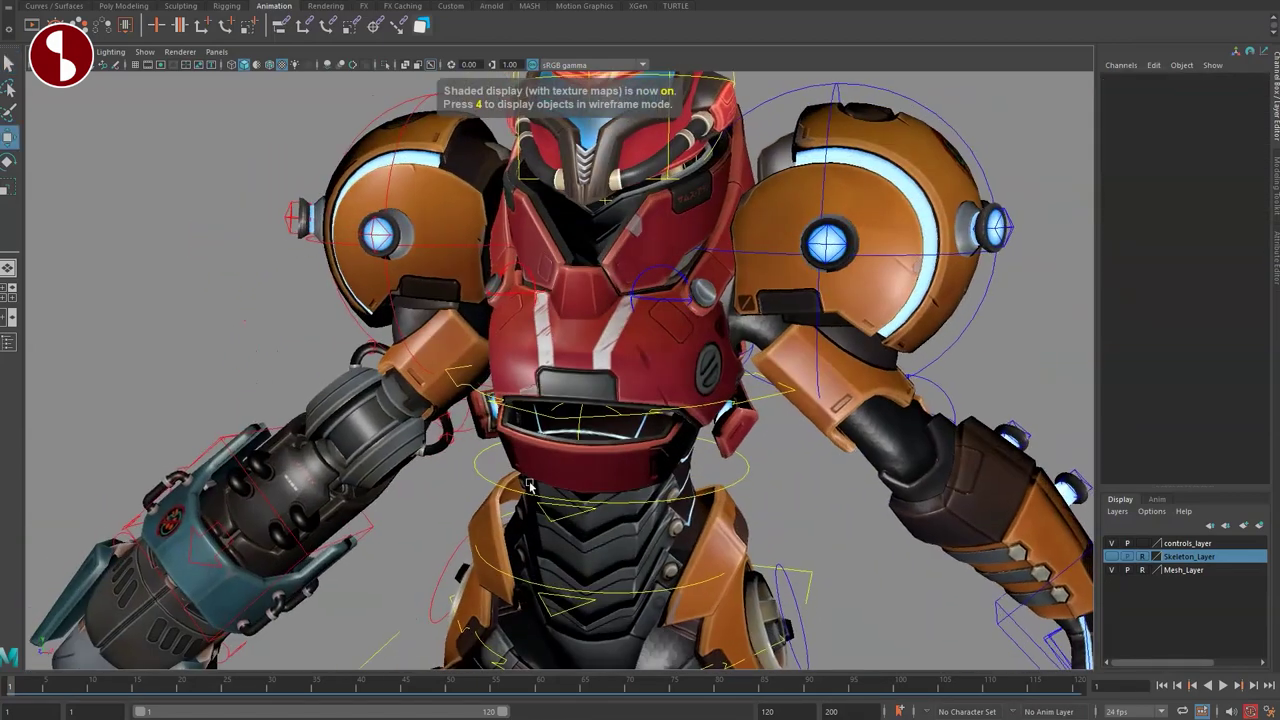
# Step: Pick the central chest guard control in wireframe, restore textured shading, try moving and rotating the guard, and undo both
pyautogui.keyDown('alt'); pyautogui.moveTo(552, 565); pyautogui.dragTo(554, 480, button='middle'); pyautogui.keyUp('alt')
pyautogui.click(551, 440)
pyautogui.press('4')
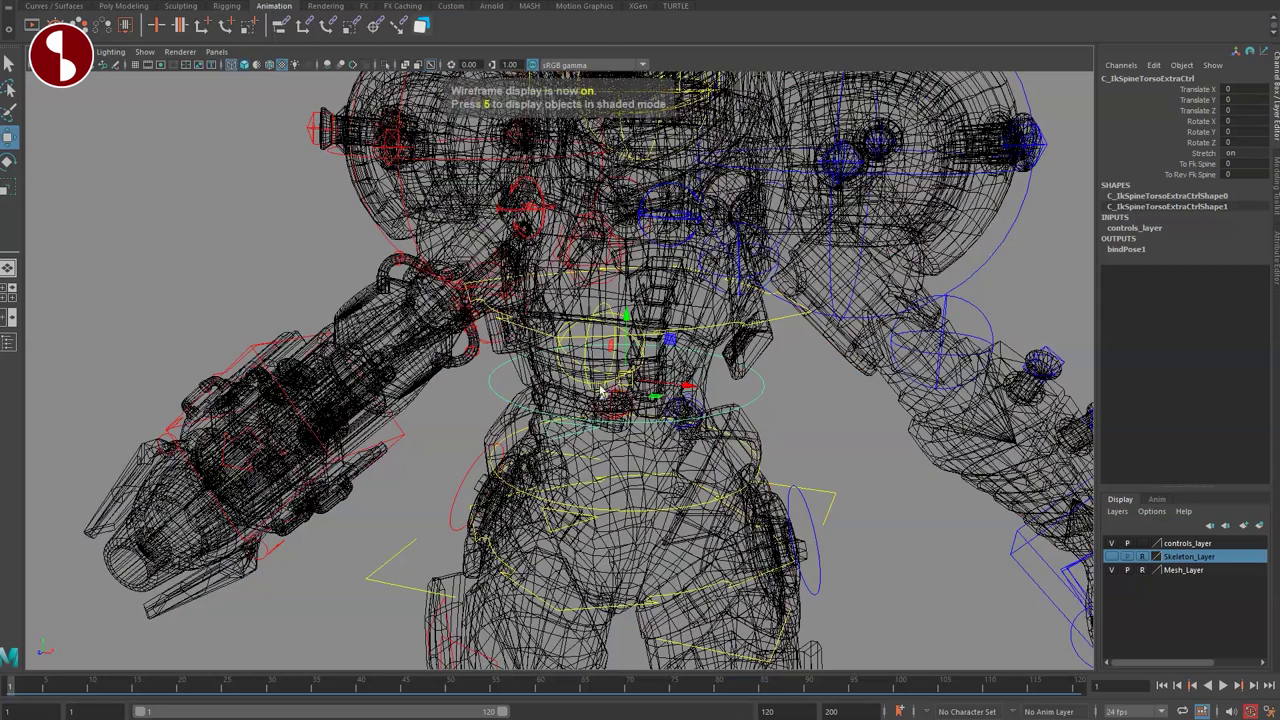
pyautogui.click(586, 351)
pyautogui.press('5')
pyautogui.press('7')
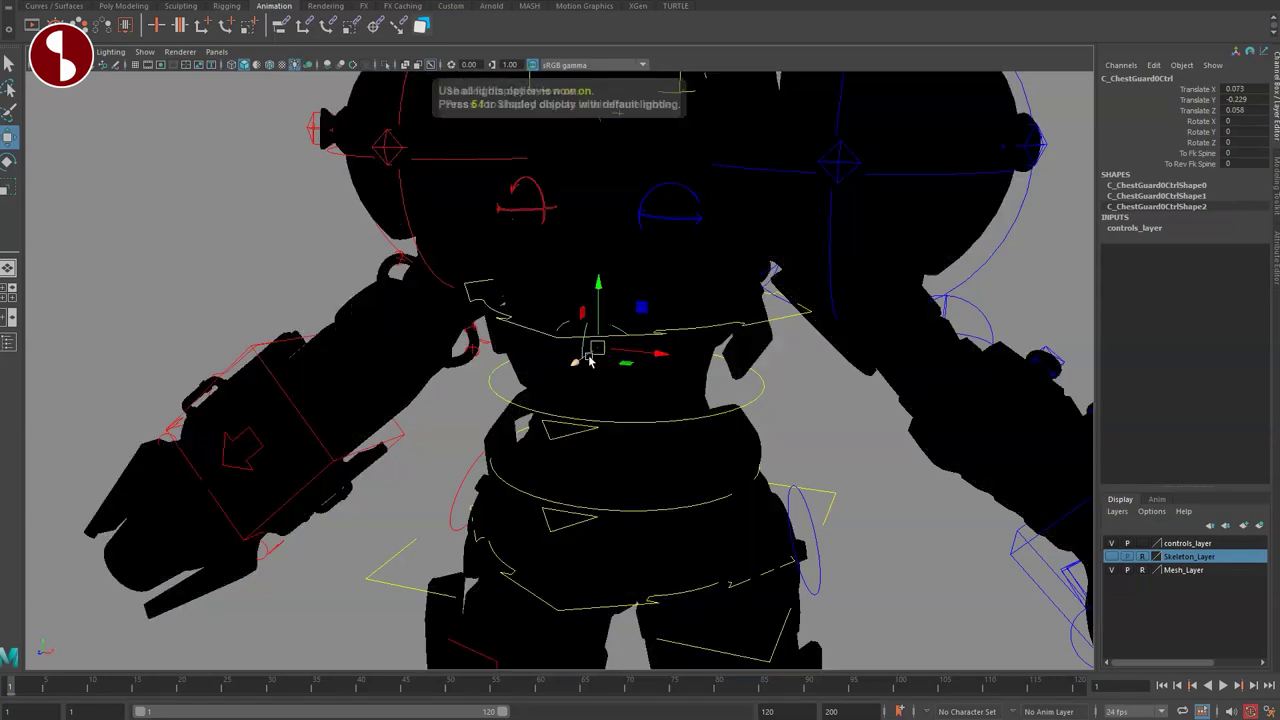
pyautogui.press('6')
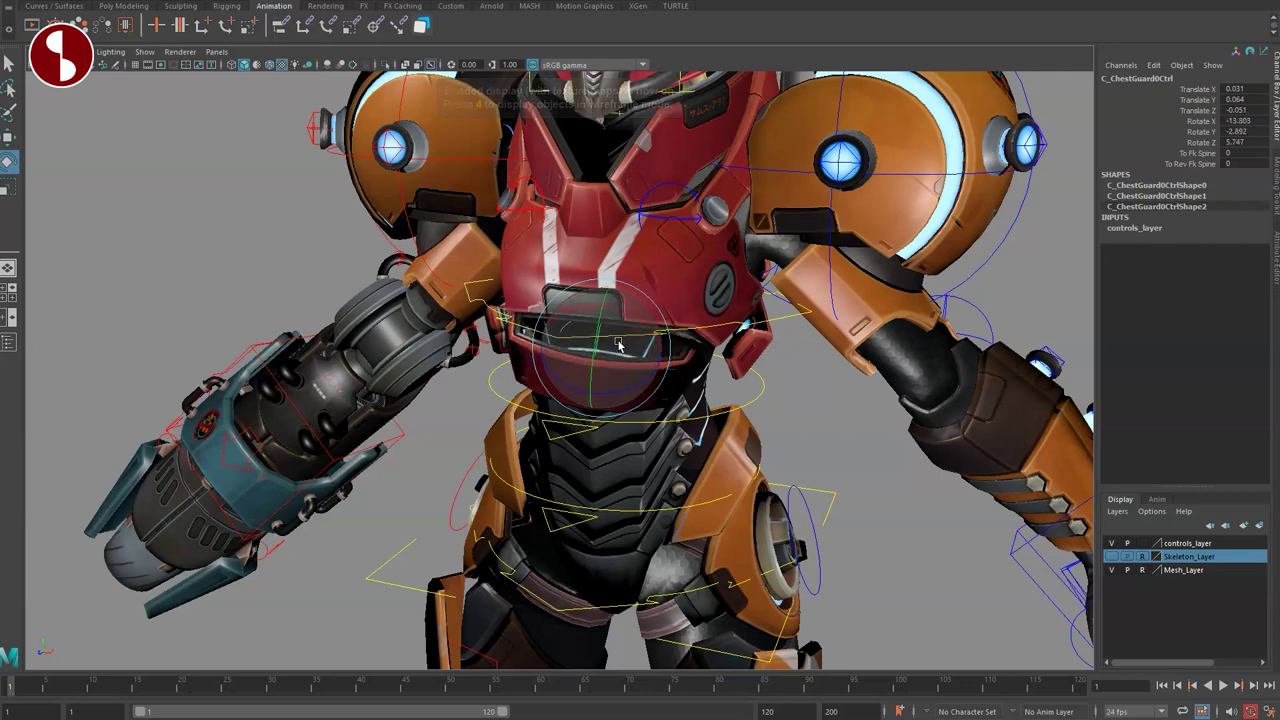
pyautogui.moveTo(582, 400)
pyautogui.keyDown('alt'); pyautogui.mouseDown()
pyautogui.moveTo(623, 460)
pyautogui.moveTo(506, 423)
pyautogui.moveTo(525, 358)
pyautogui.mouseUp(); pyautogui.keyUp('alt')
pyautogui.hotkey('ctrl', 'z')
pyautogui.hotkey('ctrl', 'z')
# Step: Select the right shoulder control on the chest, try rotating it in textured display, and undo the rotation
pyautogui.press('4')
pyautogui.press('q')
pyautogui.press('6')
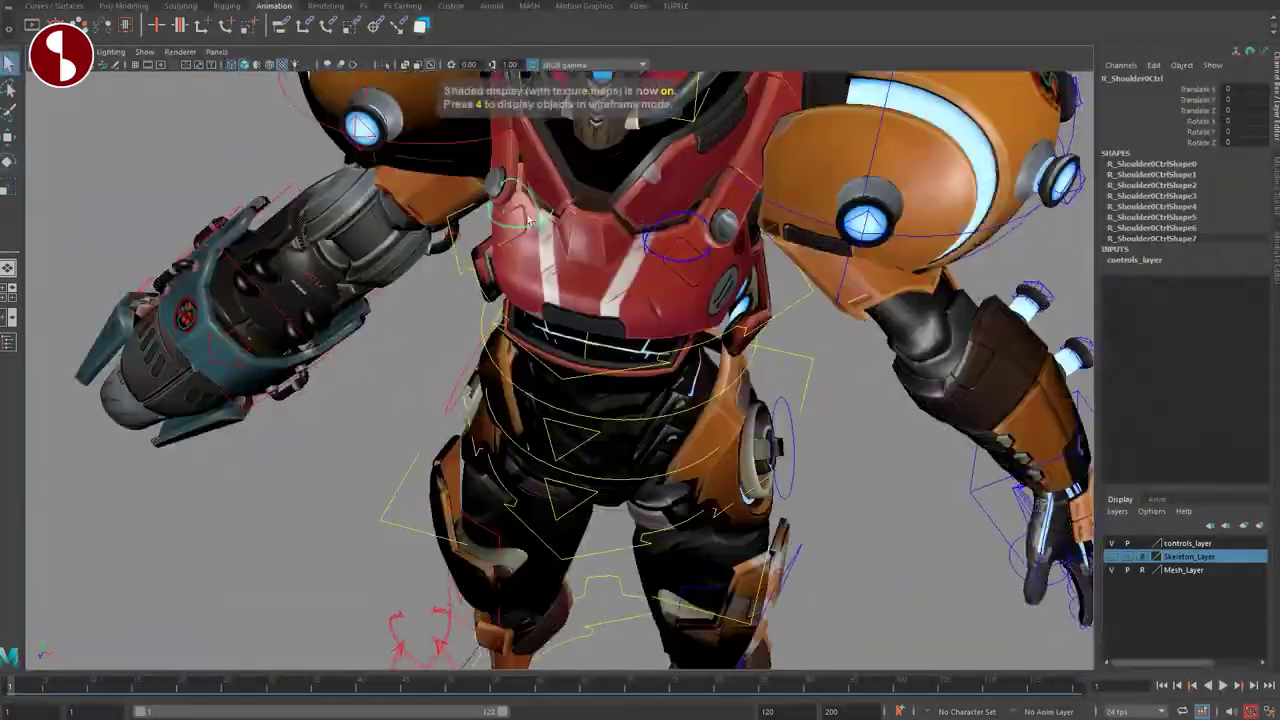
pyautogui.keyDown('alt'); pyautogui.moveTo(538, 214); pyautogui.dragTo(514, 240, button='right'); pyautogui.keyUp('alt')
pyautogui.keyDown('alt'); pyautogui.moveTo(514, 240); pyautogui.dragTo(632, 382, button='middle'); pyautogui.keyUp('alt')
pyautogui.keyDown('alt'); pyautogui.moveTo(632, 382); pyautogui.dragTo(657, 357); pyautogui.keyUp('alt')
pyautogui.moveTo(702, 272)
pyautogui.mouseDown()
pyautogui.moveTo(720, 286)
pyautogui.moveTo(678, 270)
pyautogui.moveTo(717, 285)
pyautogui.mouseUp()
pyautogui.hotkey('ctrl', 'z')
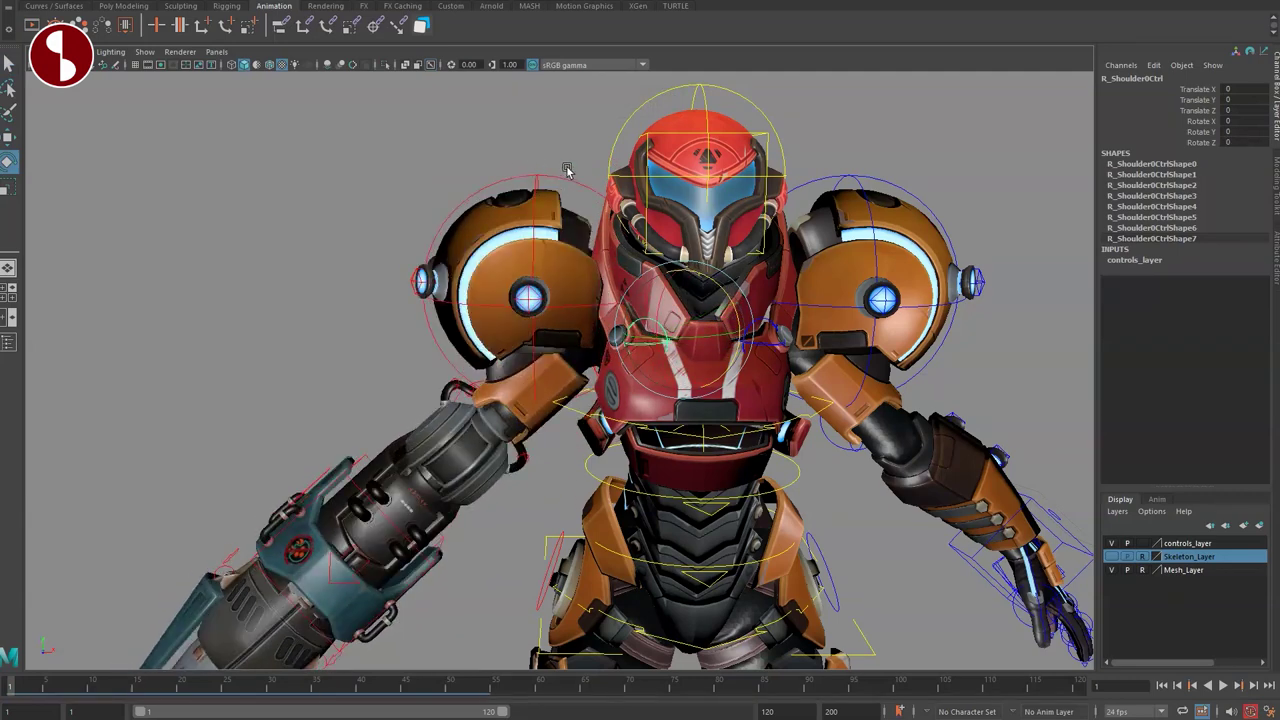
# Step: Try moving the right shoulder pad control and return the pad to its original position
pyautogui.click(505, 292)
pyautogui.press('w')
pyautogui.moveTo(513, 287)
pyautogui.mouseDown()
pyautogui.moveTo(337, 236)
pyautogui.moveTo(489, 294)
pyautogui.mouseUp()
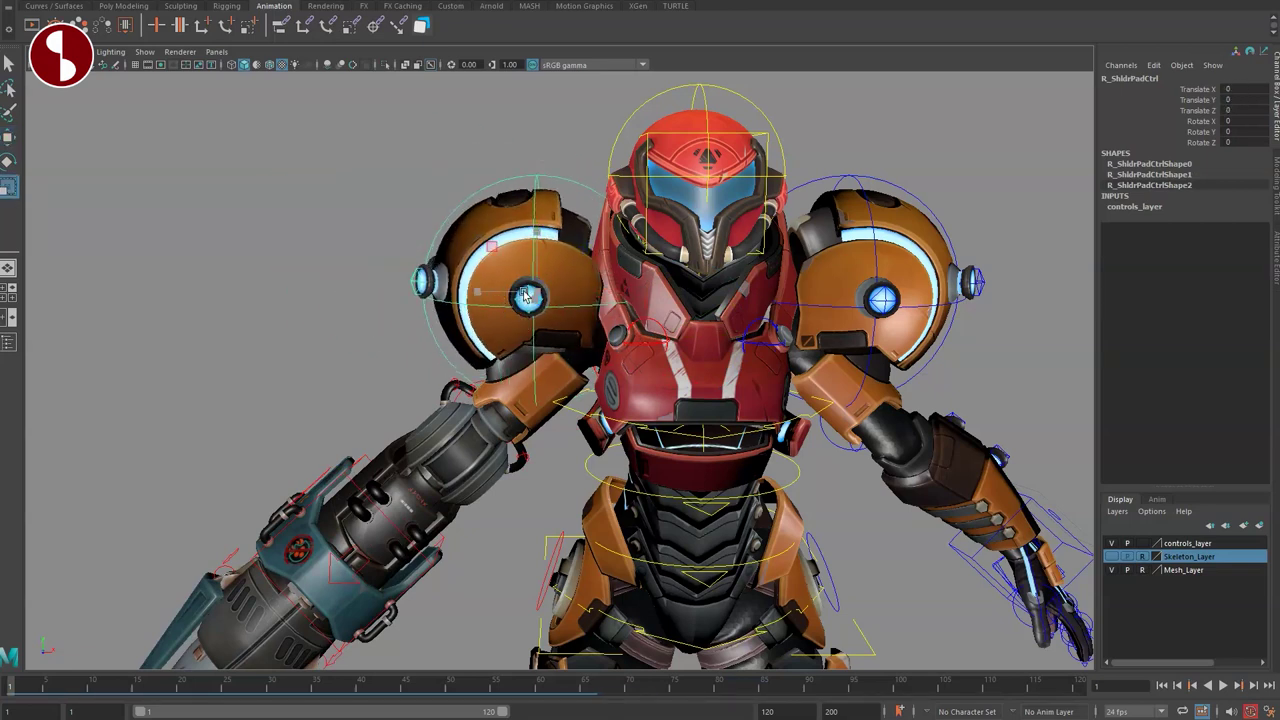
# Step: Pick the right chest guard control in wireframe, restore textured display, and rotate the guard about -29 in X
pyautogui.keyDown('alt'); pyautogui.moveTo(540, 398); pyautogui.dragTo(472, 360, button='middle'); pyautogui.keyUp('alt')
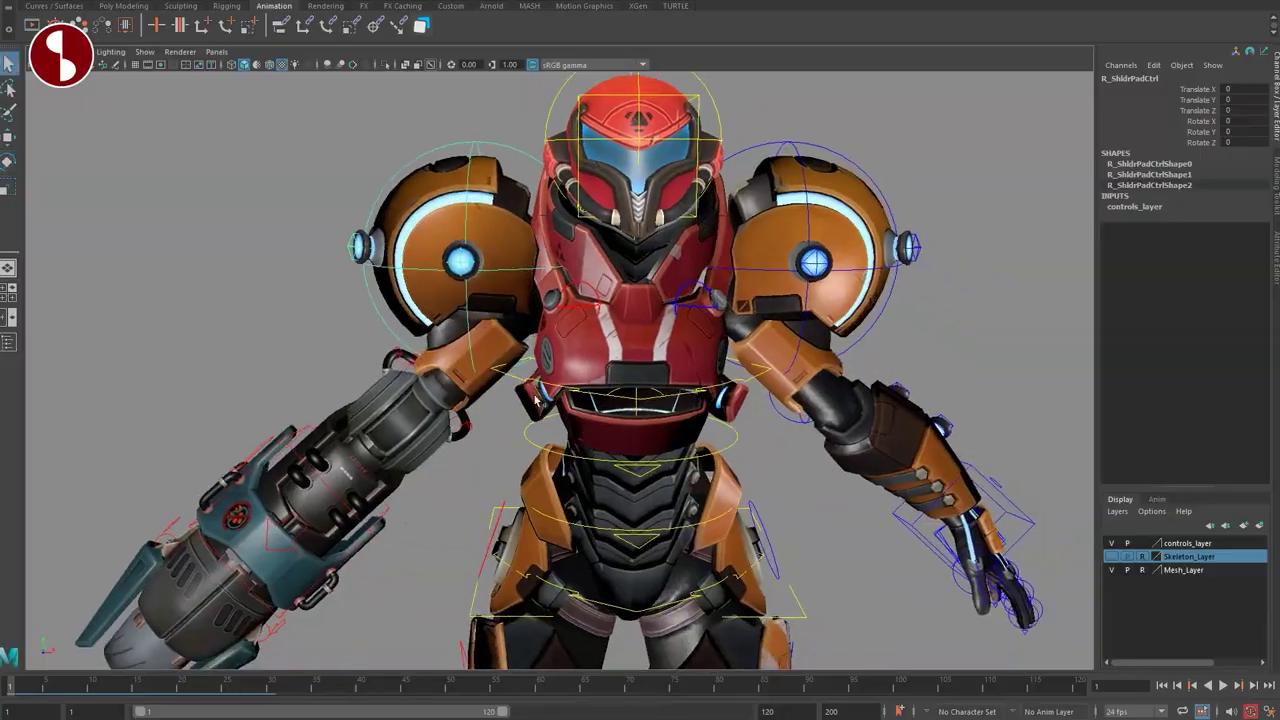
pyautogui.press('4')
pyautogui.keyDown('alt'); pyautogui.moveTo(472, 360); pyautogui.dragTo(515, 358); pyautogui.keyUp('alt')
pyautogui.click(546, 348)
pyautogui.press('5')
pyautogui.keyDown('alt'); pyautogui.moveTo(547, 390); pyautogui.dragTo(559, 386, button='middle'); pyautogui.keyUp('alt')
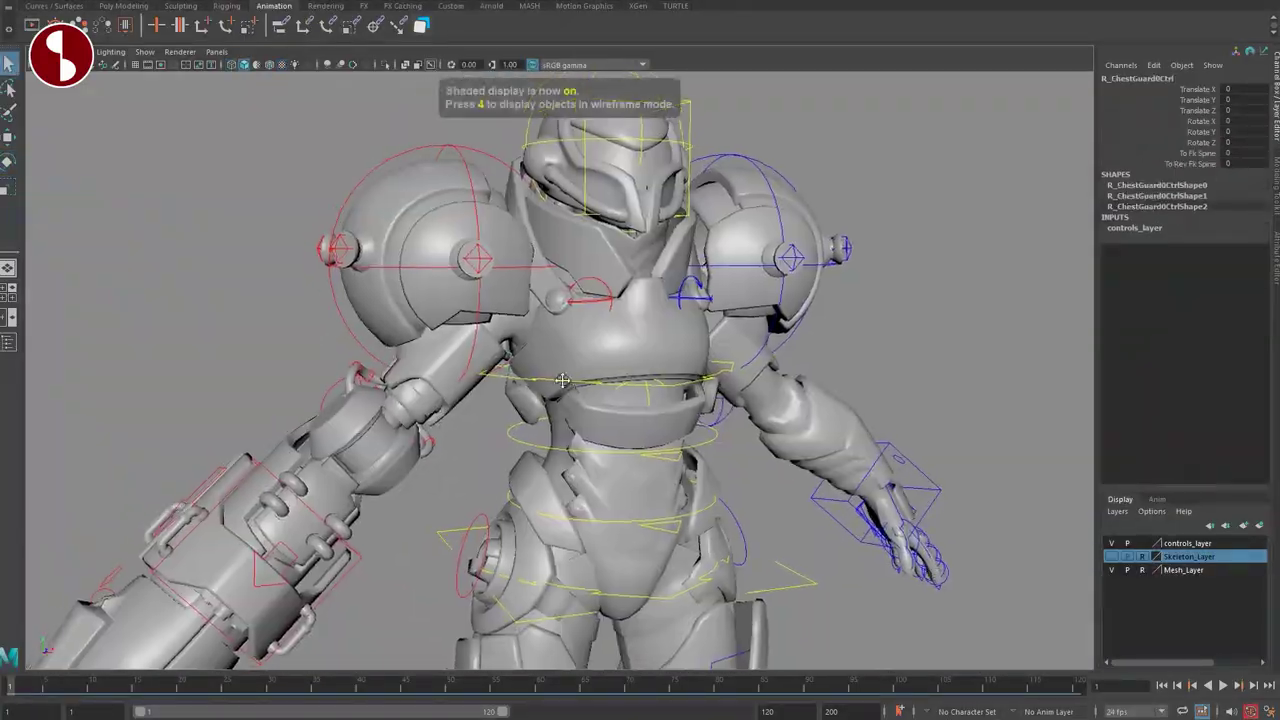
pyautogui.press('6')
pyautogui.keyDown('alt'); pyautogui.moveTo(540, 320); pyautogui.dragTo(526, 310); pyautogui.keyUp('alt')
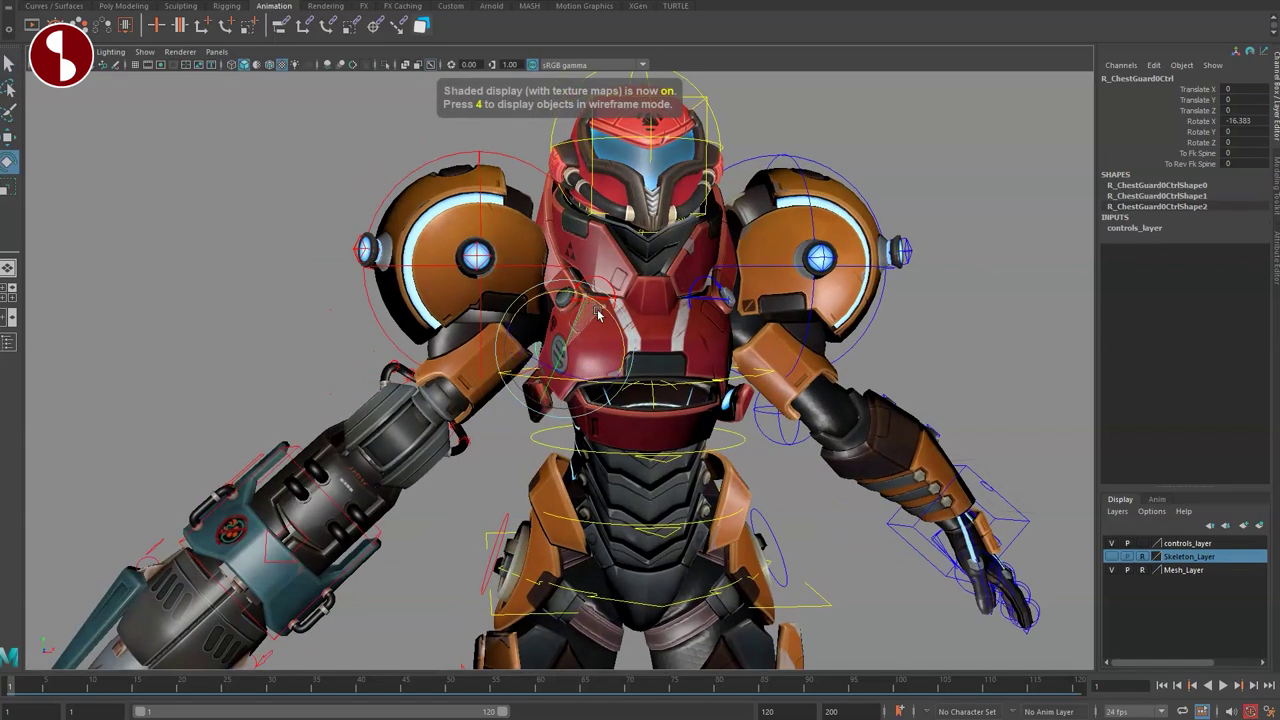
pyautogui.keyDown('alt'); pyautogui.moveTo(590, 348); pyautogui.dragTo(866, 342); pyautogui.keyUp('alt')
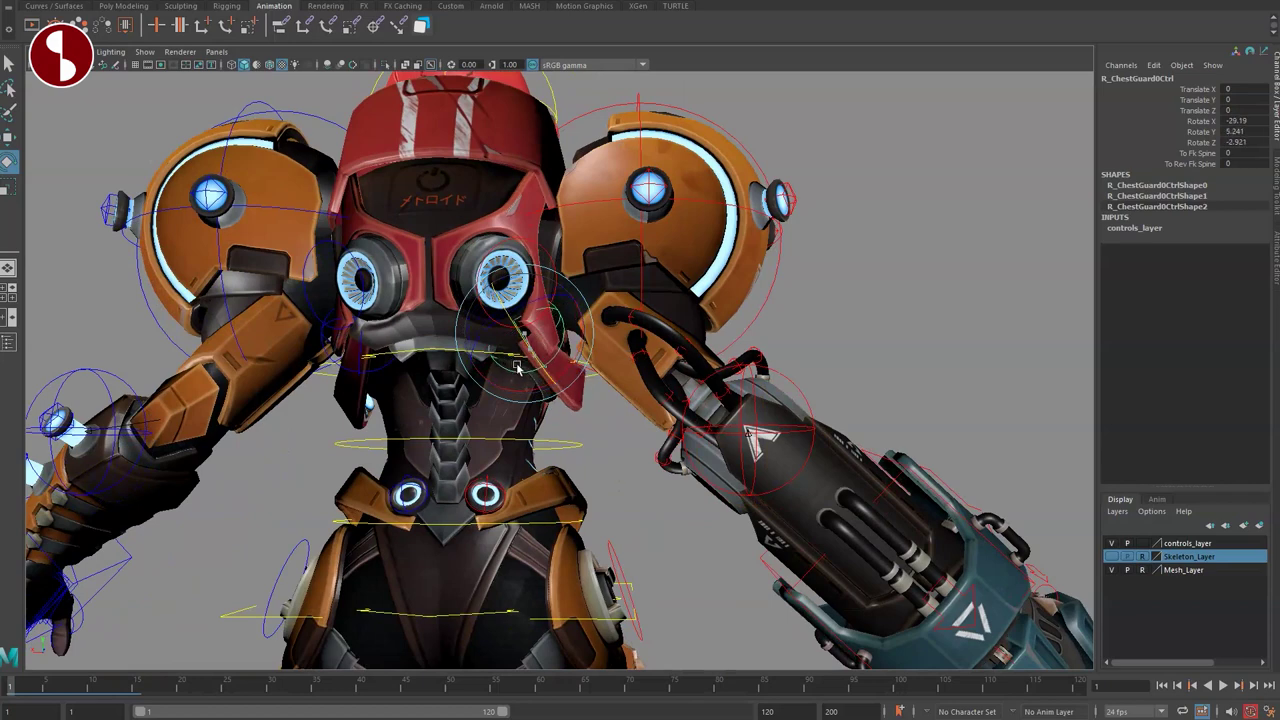
# Step: Select the right thruster control on the back, try adjusting its To Fk Spine value, and reselect the right chest guard control
pyautogui.keyDown('alt'); pyautogui.moveTo(498, 343); pyautogui.dragTo(526, 354); pyautogui.keyUp('alt')
pyautogui.keyDown('alt'); pyautogui.moveTo(526, 354); pyautogui.dragTo(636, 392, button='right'); pyautogui.keyUp('alt')
pyautogui.keyDown('alt'); pyautogui.moveTo(636, 392); pyautogui.dragTo(682, 384); pyautogui.keyUp('alt')
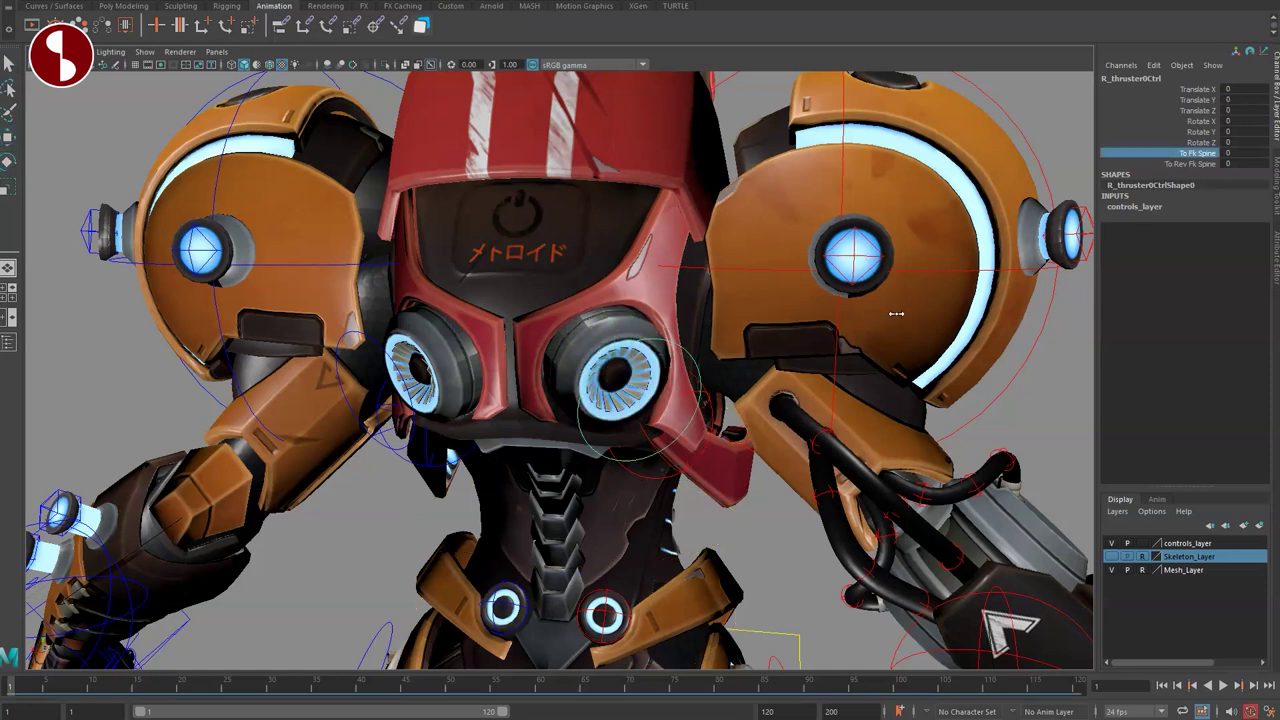
pyautogui.moveTo(687, 282); pyautogui.dragTo(653, 280, button='middle')
pyautogui.click(612, 347)
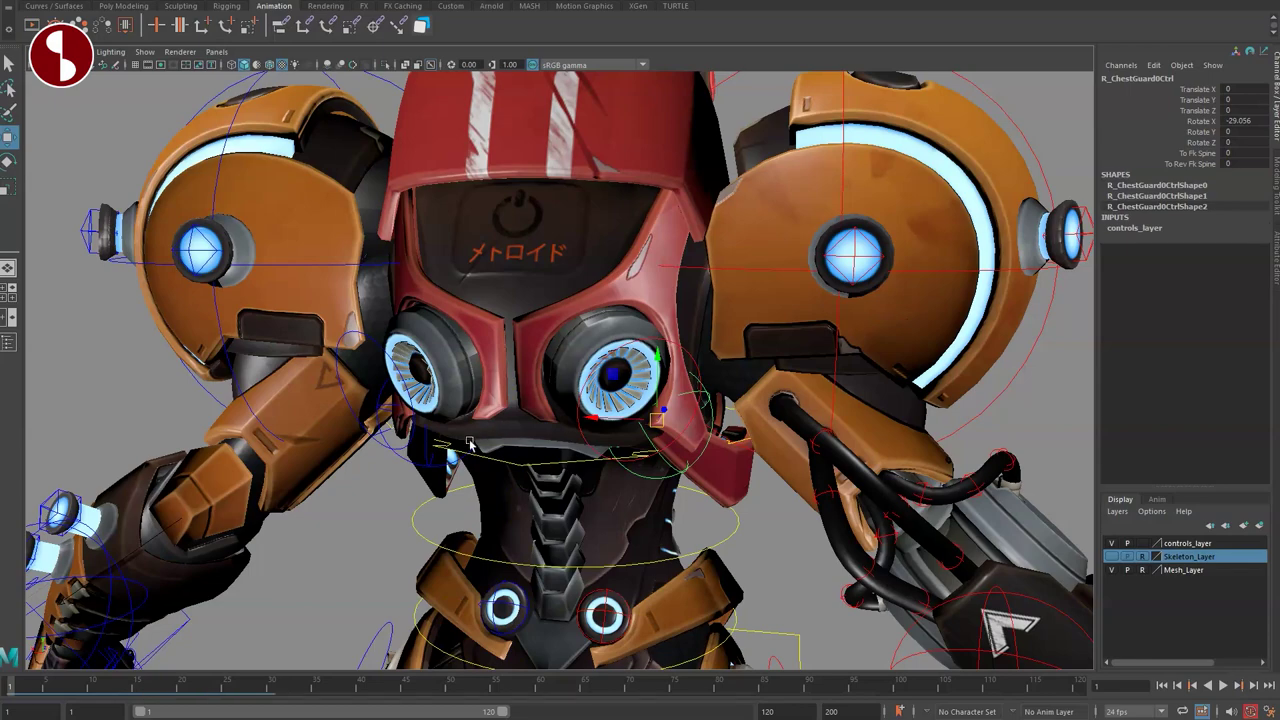
# Step: Try moving and rotating the right hip guard control on the lower back, and restore its original pose
pyautogui.press('q')
pyautogui.keyDown('alt'); pyautogui.moveTo(470, 443); pyautogui.dragTo(489, 406, button='middle'); pyautogui.keyUp('alt')
pyautogui.keyDown('alt'); pyautogui.moveTo(489, 406); pyautogui.dragTo(460, 380, button='right'); pyautogui.keyUp('alt')
pyautogui.keyDown('alt'); pyautogui.moveTo(460, 380); pyautogui.dragTo(449, 323, button='middle'); pyautogui.keyUp('alt')
pyautogui.click(449, 323)
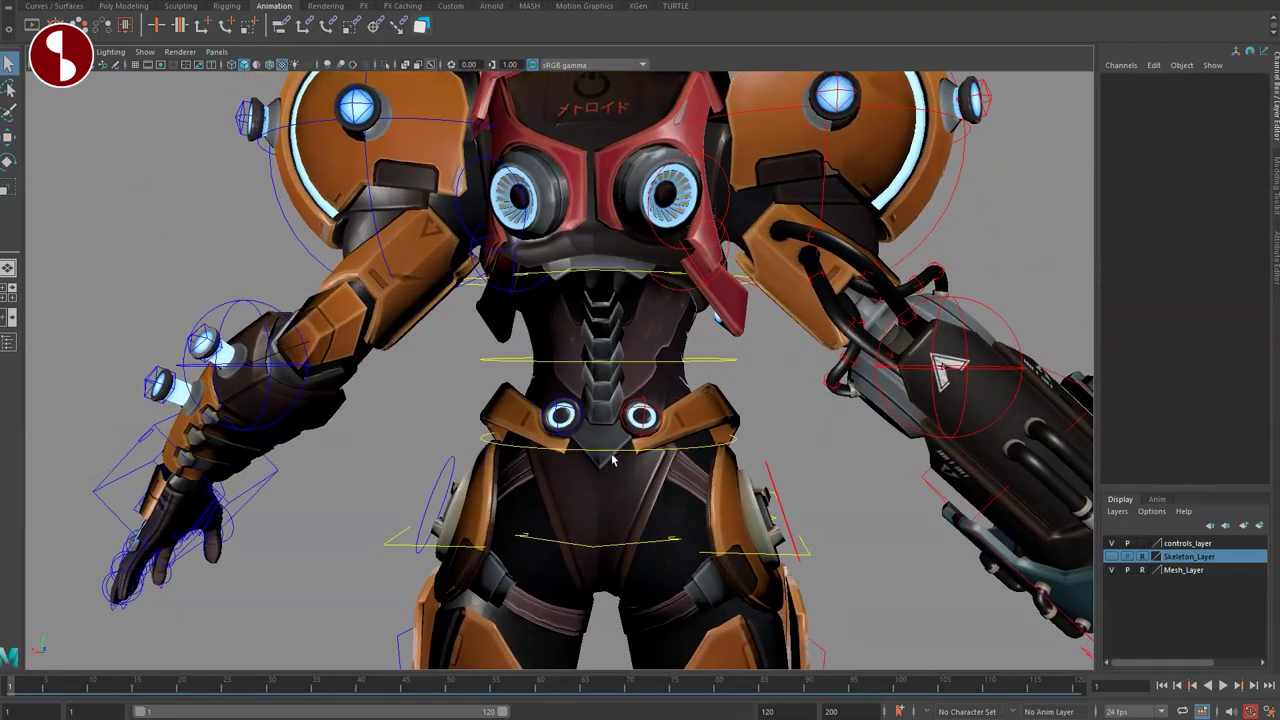
pyautogui.keyDown('alt'); pyautogui.moveTo(613, 459); pyautogui.dragTo(699, 449, button='right'); pyautogui.keyUp('alt')
pyautogui.keyDown('alt'); pyautogui.moveTo(699, 449); pyautogui.dragTo(631, 400, button='middle'); pyautogui.keyUp('alt')
pyautogui.press('w')
pyautogui.click(637, 397)
pyautogui.moveTo(645, 398); pyautogui.dragTo(559, 444)
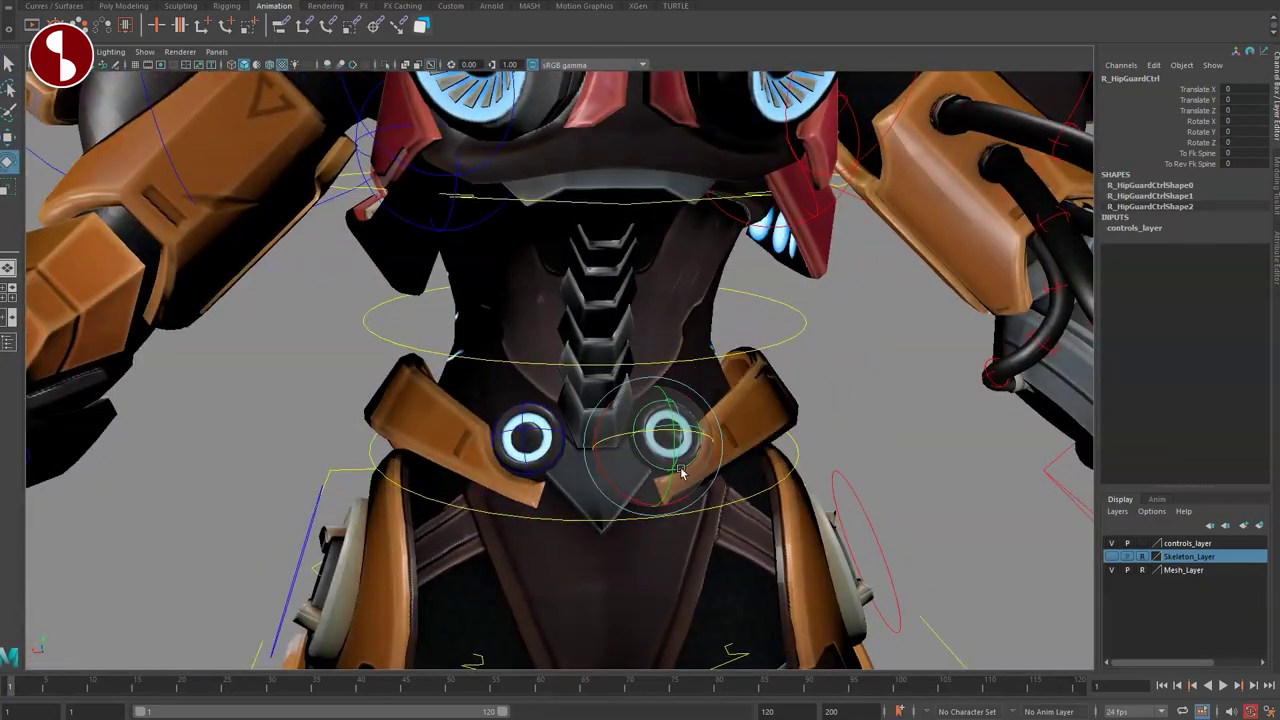
pyautogui.press('q')
# Step: Examine the chest and helmet from the front in wireframe, plain shaded, and textured display
pyautogui.keyDown('alt'); pyautogui.moveTo(681, 472); pyautogui.dragTo(542, 286, button='right'); pyautogui.keyUp('alt')
pyautogui.keyDown('alt'); pyautogui.moveTo(542, 286); pyautogui.dragTo(531, 463, button='middle'); pyautogui.keyUp('alt')
pyautogui.press('4')
pyautogui.keyDown('alt'); pyautogui.moveTo(531, 463); pyautogui.dragTo(855, 474); pyautogui.keyUp('alt')
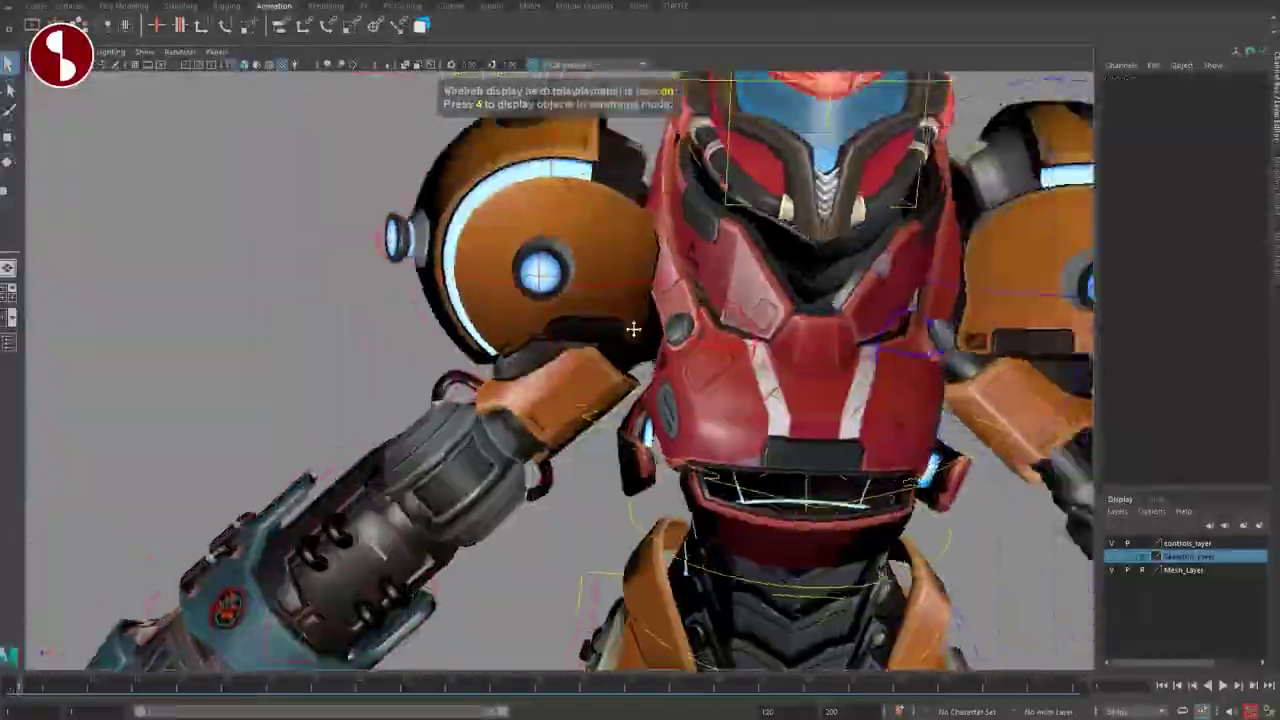
pyautogui.moveTo(634, 329)
pyautogui.keyDown('alt'); pyautogui.mouseDown()
pyautogui.moveTo(576, 519)
pyautogui.moveTo(625, 484)
pyautogui.mouseUp(); pyautogui.keyUp('alt')
pyautogui.press('4')
pyautogui.scroll(3, 576, 519)
pyautogui.press('5')
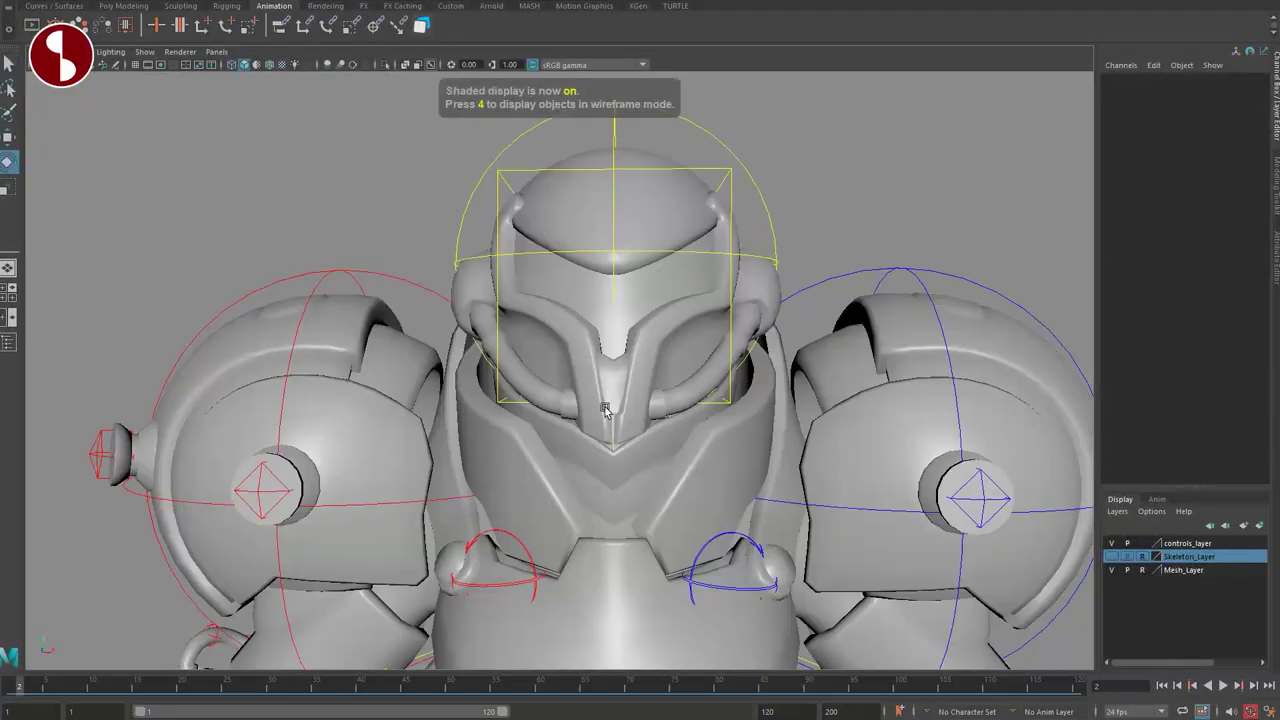
pyautogui.press('4')
pyautogui.press('6')
# Step: Pick the box-shaped neck control in wireframe, restore textured display, try rotating the head, and undo it
pyautogui.moveTo(604, 410)
pyautogui.keyDown('alt'); pyautogui.mouseDown()
pyautogui.moveTo(724, 466)
pyautogui.moveTo(551, 462)
pyautogui.mouseUp(); pyautogui.keyUp('alt')
pyautogui.press('4')
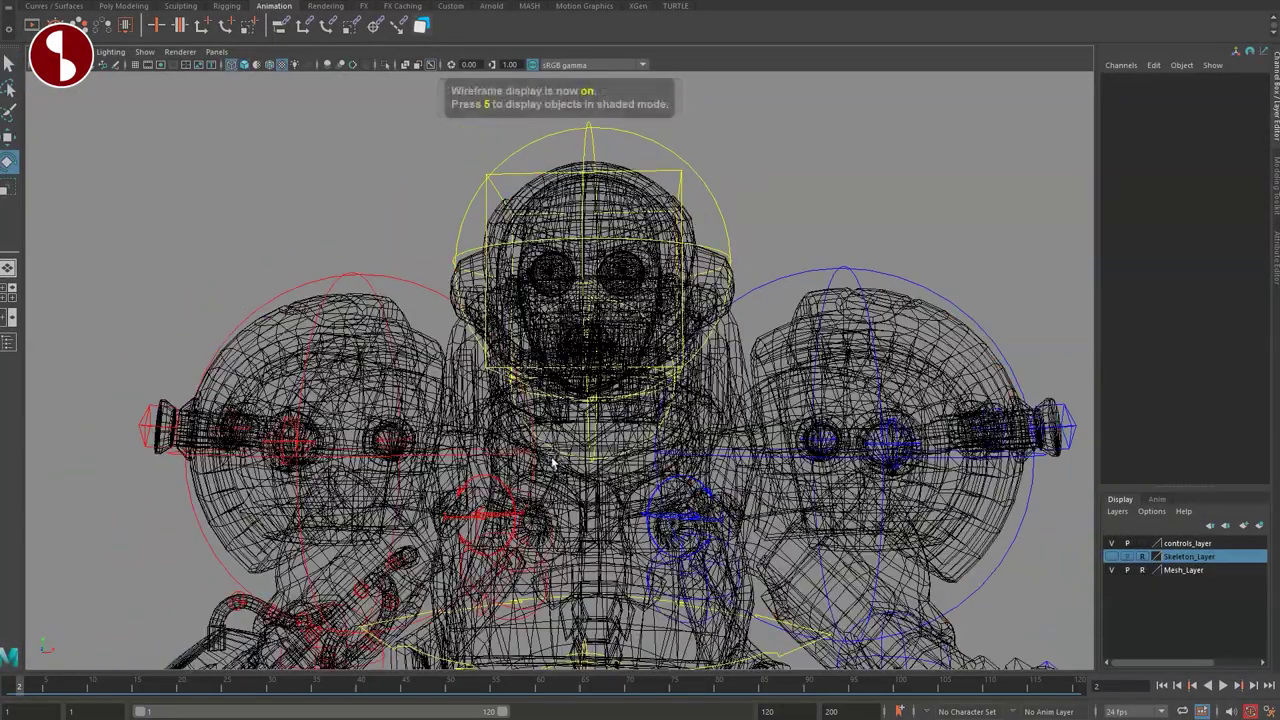
pyautogui.click(565, 454)
pyautogui.press('5')
pyautogui.press('6')
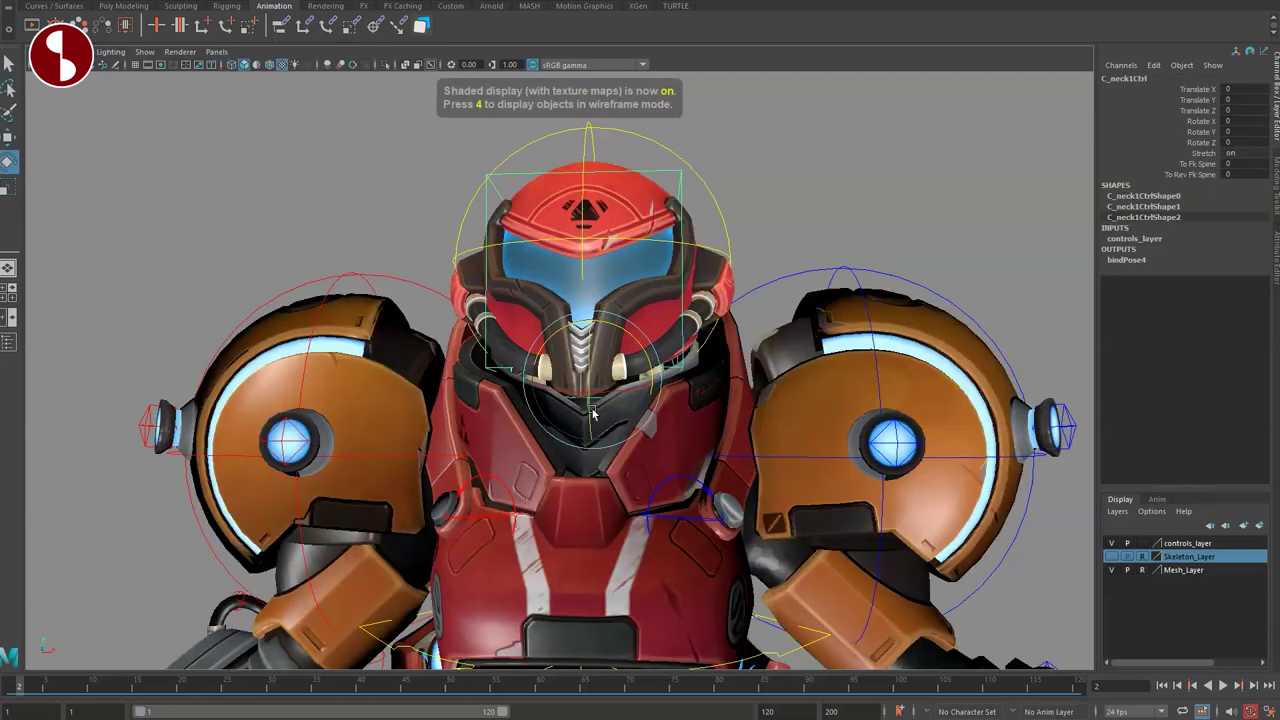
pyautogui.moveTo(617, 324); pyautogui.dragTo(648, 410)
pyautogui.hotkey('ctrl', 'z')
# Step: Try moving the neck control up and away to stretch the neck, undo the moves, and clear the selection
pyautogui.keyDown('alt'); pyautogui.moveTo(648, 410); pyautogui.dragTo(613, 437, button='right'); pyautogui.keyUp('alt')
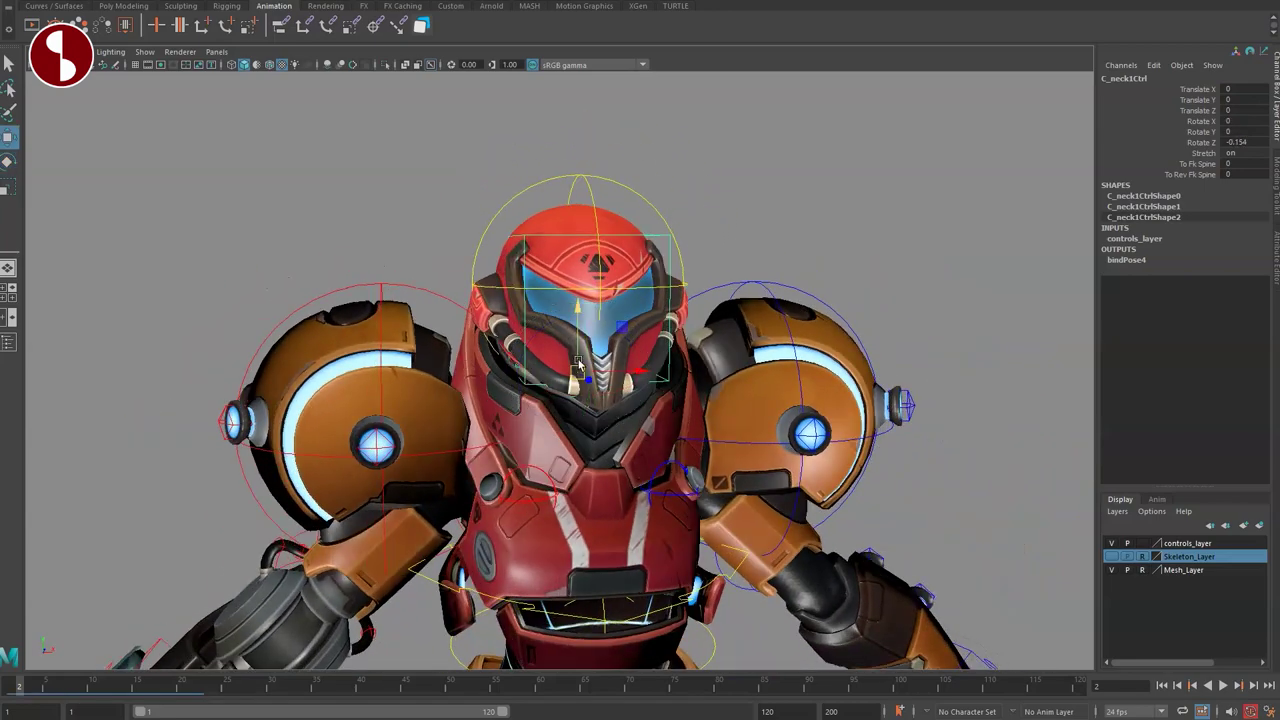
pyautogui.moveTo(578, 364); pyautogui.dragTo(612, 228)
pyautogui.keyDown('alt'); pyautogui.moveTo(588, 420); pyautogui.dragTo(410, 403); pyautogui.keyUp('alt')
pyautogui.moveTo(600, 252); pyautogui.dragTo(408, 110)
pyautogui.keyDown('alt'); pyautogui.moveTo(446, 250); pyautogui.dragTo(634, 486, button='middle'); pyautogui.keyUp('alt')
pyautogui.keyDown('alt'); pyautogui.moveTo(634, 486); pyautogui.dragTo(471, 383, button='right'); pyautogui.keyUp('alt')
pyautogui.keyDown('alt'); pyautogui.moveTo(471, 383); pyautogui.dragTo(590, 400); pyautogui.keyUp('alt')
pyautogui.hotkey('ctrl', 'z')
pyautogui.hotkey('ctrl', 'z')
pyautogui.click(656, 372)
# Step: Select the helmet control, try rotating the helmet on the head, and undo the rotation
pyautogui.keyDown('alt'); pyautogui.moveTo(590, 400); pyautogui.dragTo(655, 504, button='right'); pyautogui.keyUp('alt')
pyautogui.keyDown('alt'); pyautogui.moveTo(655, 504); pyautogui.dragTo(575, 398, button='middle'); pyautogui.keyUp('alt')
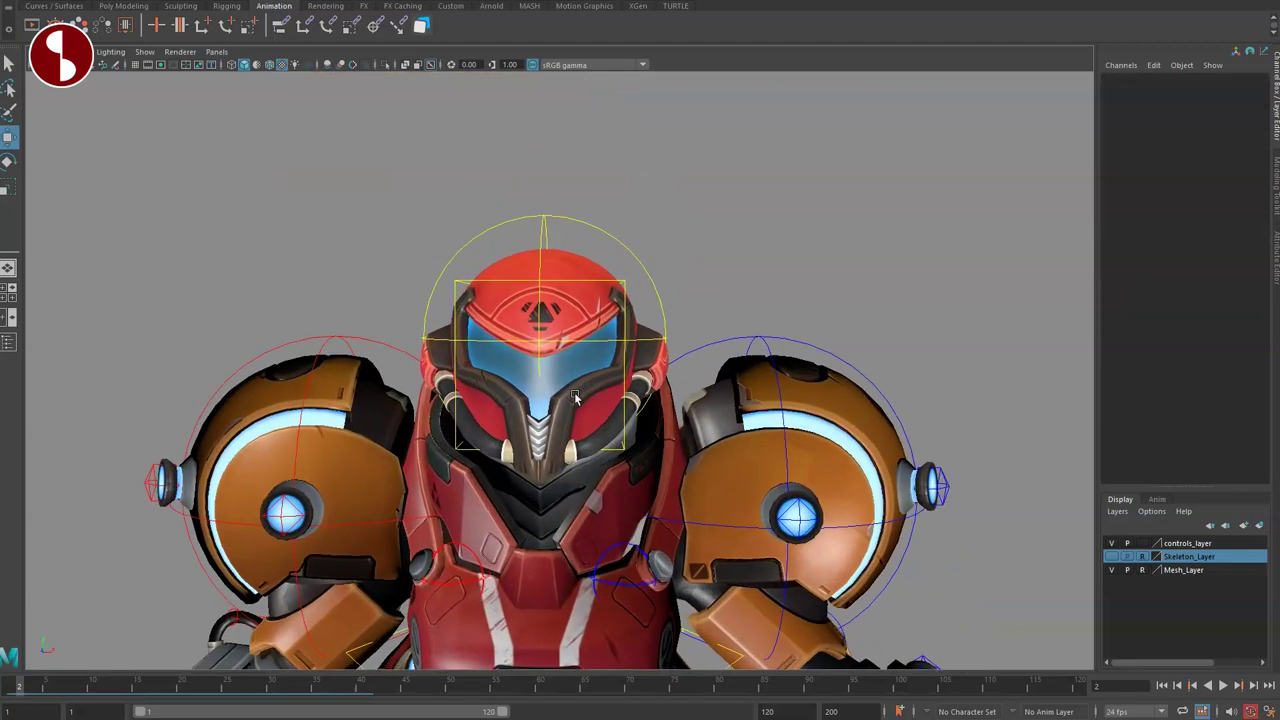
pyautogui.click(605, 231)
pyautogui.keyDown('alt'); pyautogui.moveTo(592, 347); pyautogui.dragTo(658, 317, button='middle'); pyautogui.keyUp('alt')
pyautogui.keyDown('alt'); pyautogui.moveTo(658, 317); pyautogui.dragTo(565, 307, button='right'); pyautogui.keyUp('alt')
pyautogui.press('e')
pyautogui.moveTo(604, 396); pyautogui.dragTo(577, 406)
pyautogui.hotkey('ctrl', 'z')
# Step: Try moving the helmet off the head to expose the face, and undo the move
pyautogui.moveTo(620, 336); pyautogui.dragTo(297, 288)
pyautogui.hotkey('ctrl', 'z')
pyautogui.press('w')
pyautogui.moveTo(510, 382)
pyautogui.keyDown('alt'); pyautogui.mouseDown()
pyautogui.moveTo(683, 392)
pyautogui.moveTo(510, 404)
pyautogui.mouseUp(); pyautogui.keyUp('alt')
pyautogui.scroll(2, 538, 406)
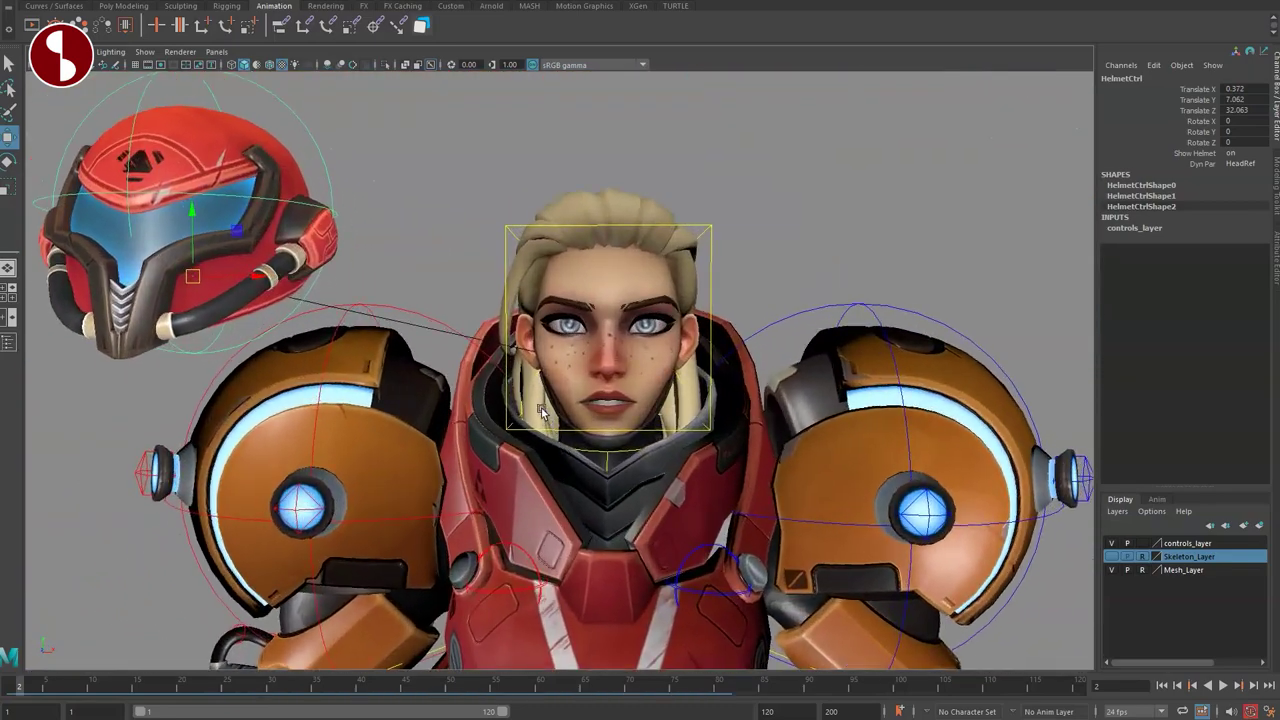
pyautogui.hotkey('ctrl', 'z')
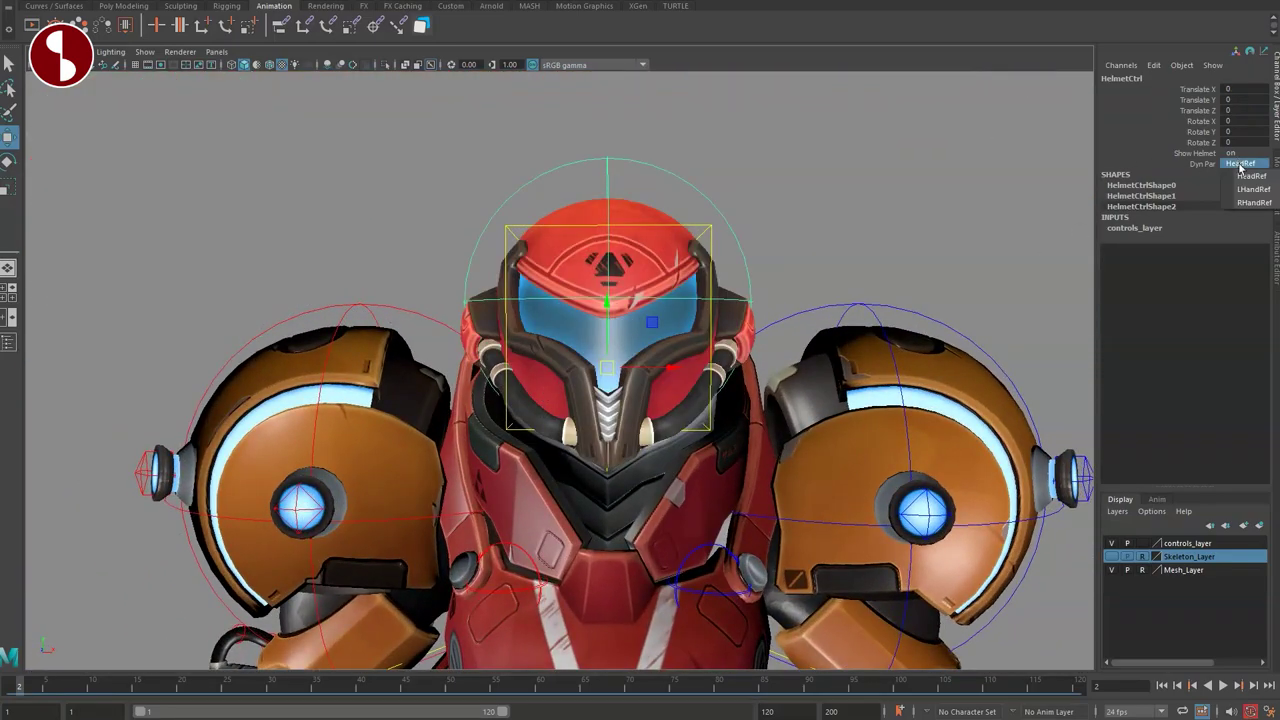
# Step: Try the helmet control's Dyn Par options LHandRef and RHandRef, and set it to LHandRef
pyautogui.click(1245, 179)
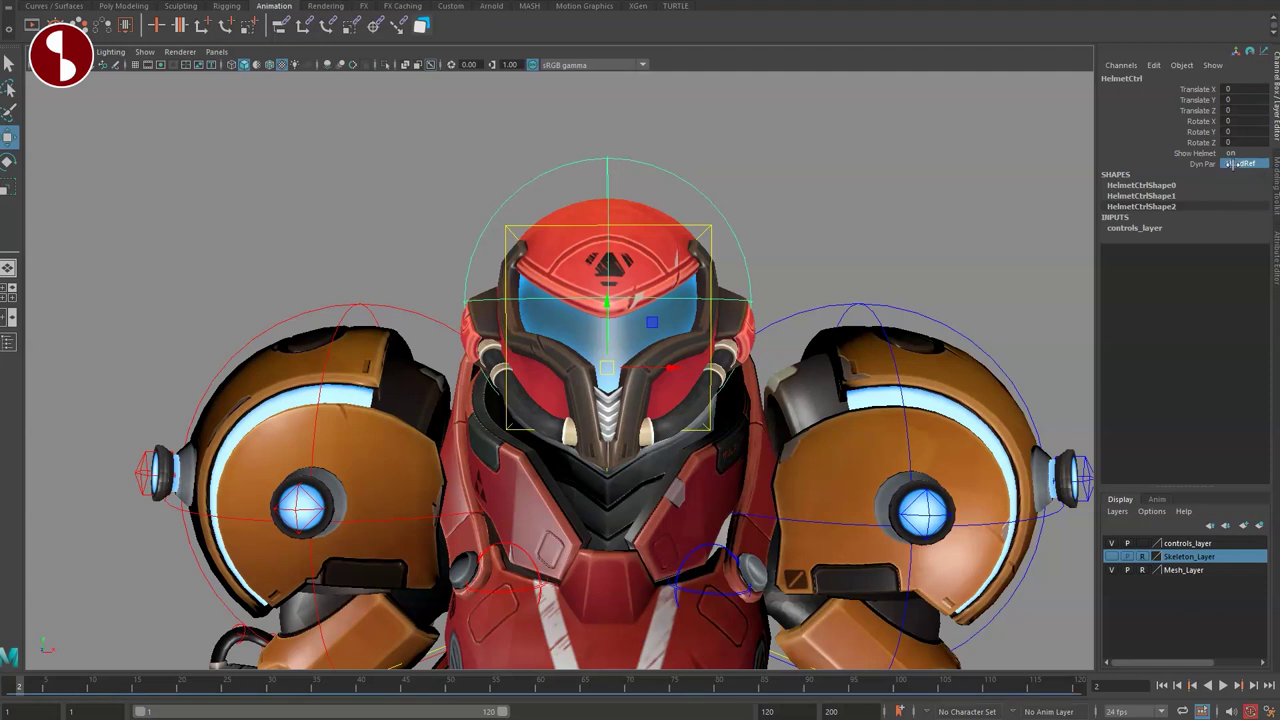
pyautogui.click(1240, 194)
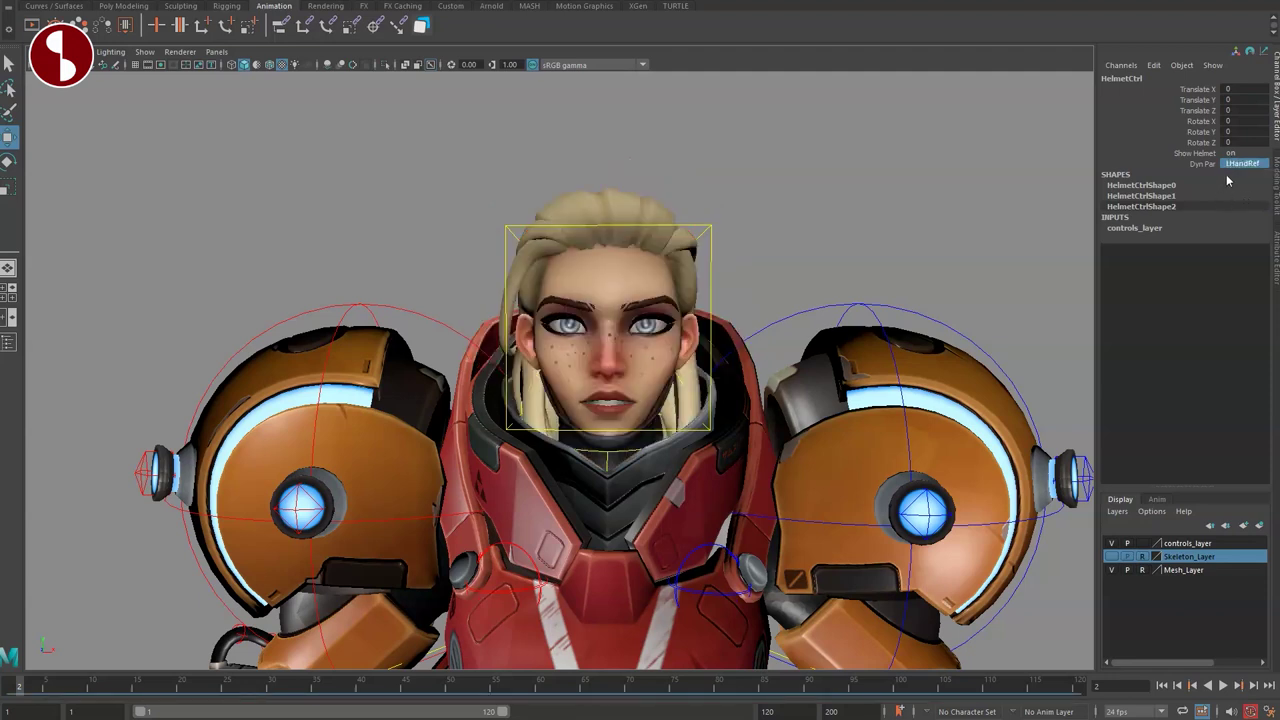
pyautogui.click(1240, 205)
pyautogui.keyDown('alt'); pyautogui.moveTo(620, 270); pyautogui.dragTo(240, 251, button='right'); pyautogui.keyUp('alt')
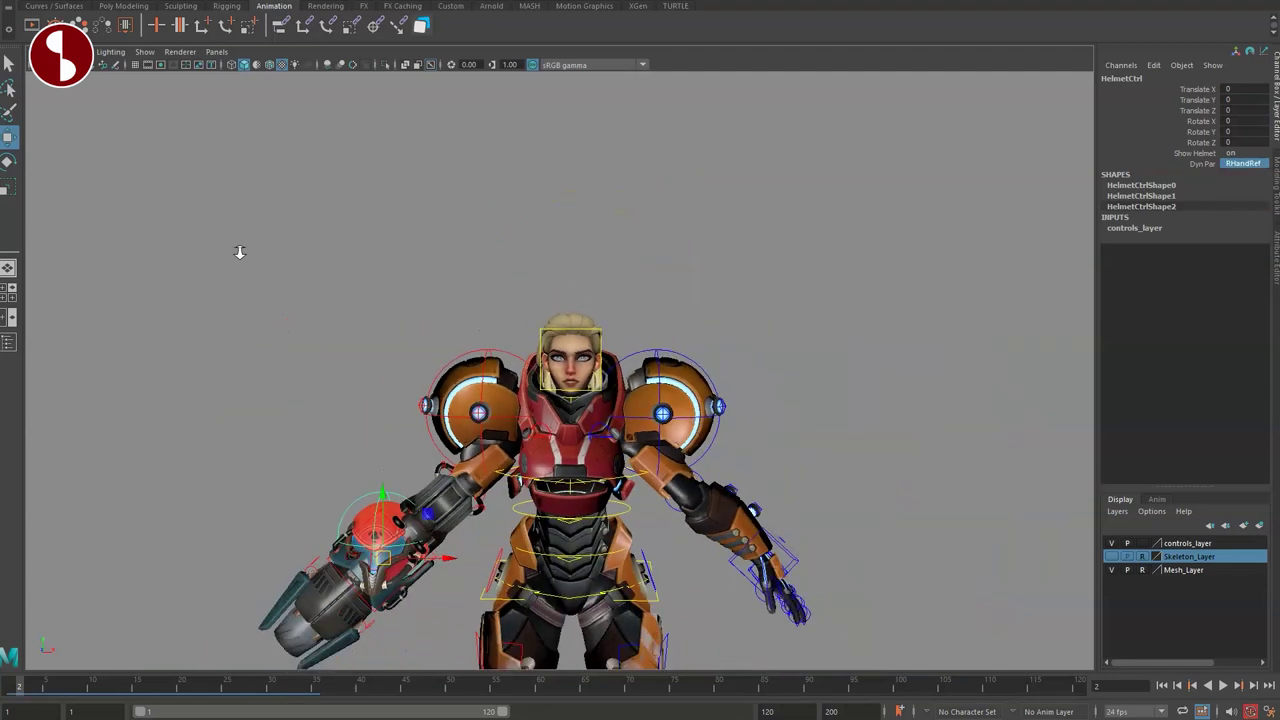
pyautogui.keyDown('alt'); pyautogui.moveTo(418, 316); pyautogui.dragTo(466, 191, button='middle'); pyautogui.keyUp('alt')
pyautogui.keyDown('alt'); pyautogui.moveTo(528, 334); pyautogui.dragTo(517, 324); pyautogui.keyUp('alt')
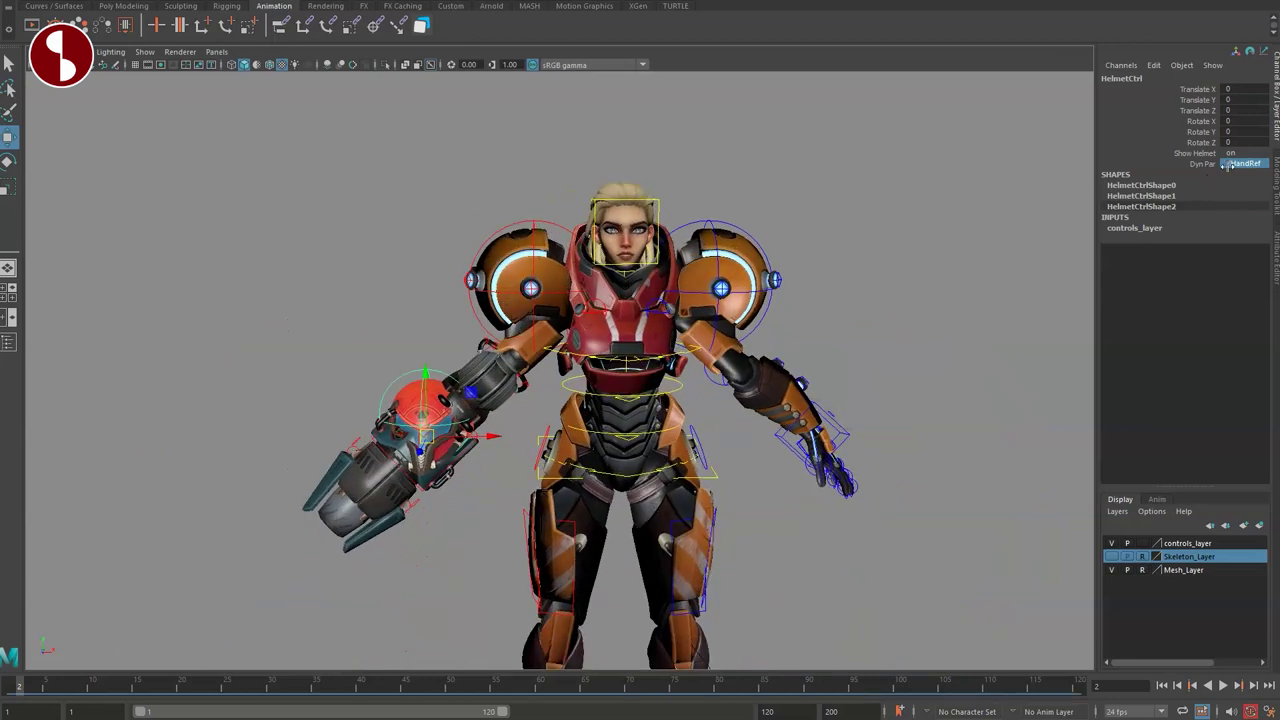
pyautogui.click(1240, 189)
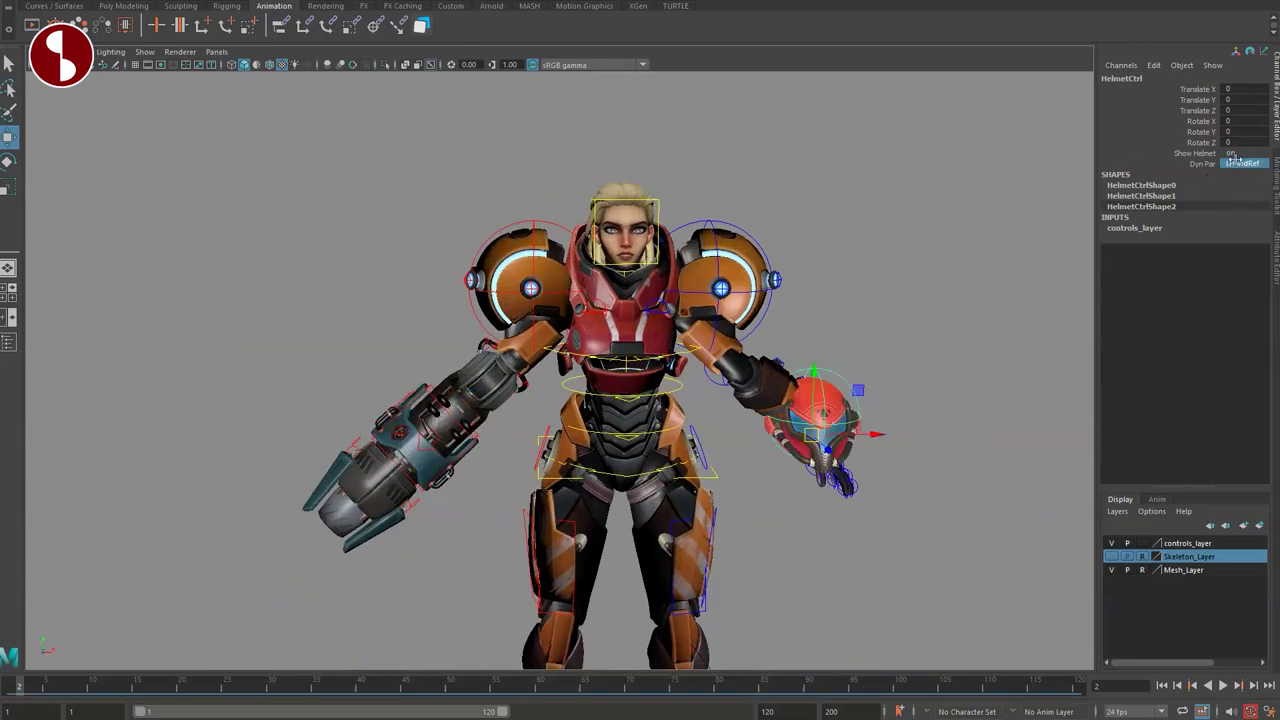
# Step: Set the helmet control's Dyn Par to HeadRef and check the helmet back on the head
pyautogui.click(1246, 178)
pyautogui.press('q')
pyautogui.keyDown('alt'); pyautogui.moveTo(470, 300); pyautogui.dragTo(664, 308, button='right'); pyautogui.keyUp('alt')
pyautogui.keyDown('alt'); pyautogui.moveTo(655, 310); pyautogui.dragTo(612, 436, button='middle'); pyautogui.keyUp('alt')
pyautogui.keyDown('alt'); pyautogui.moveTo(612, 436); pyautogui.dragTo(617, 394, button='right'); pyautogui.keyUp('alt')
pyautogui.keyDown('alt'); pyautogui.moveTo(656, 359); pyautogui.dragTo(621, 358); pyautogui.keyUp('alt')
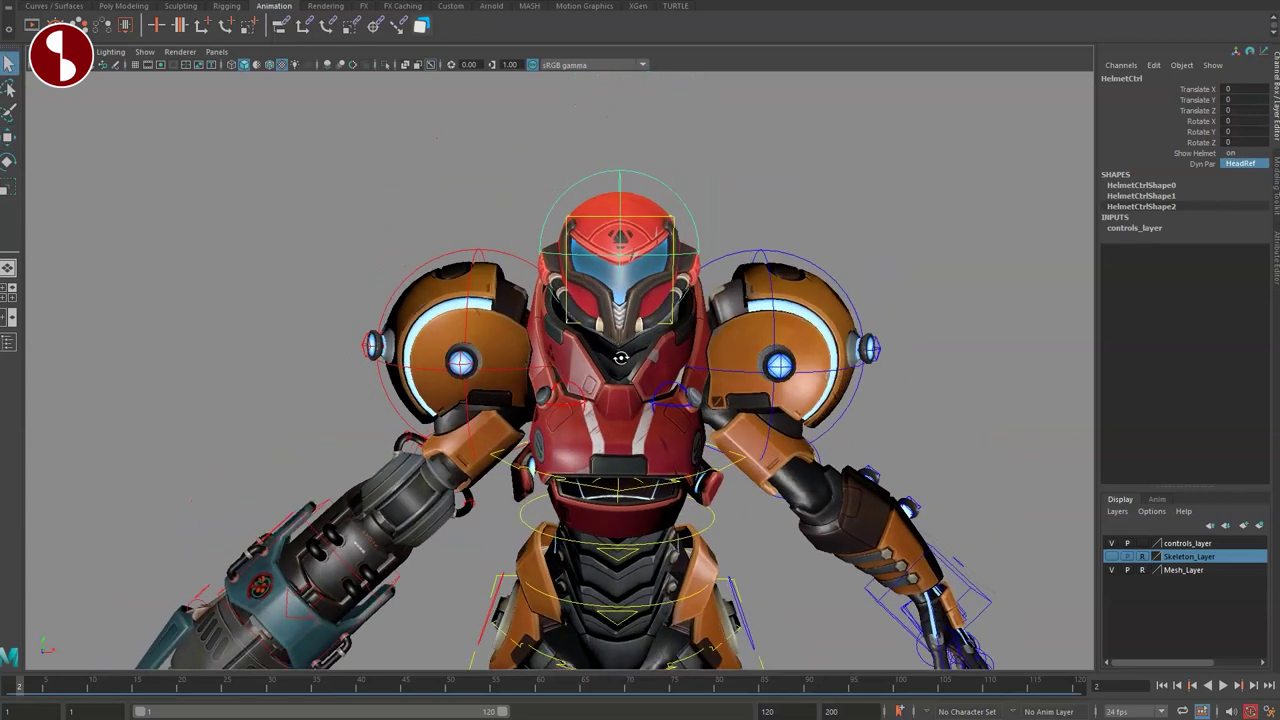
# Step: Turn off Show Helmet on the helmet control to expose the face
pyautogui.click(1241, 166)
pyautogui.keyDown('alt'); pyautogui.moveTo(457, 358); pyautogui.dragTo(709, 434, button='right'); pyautogui.keyUp('alt')
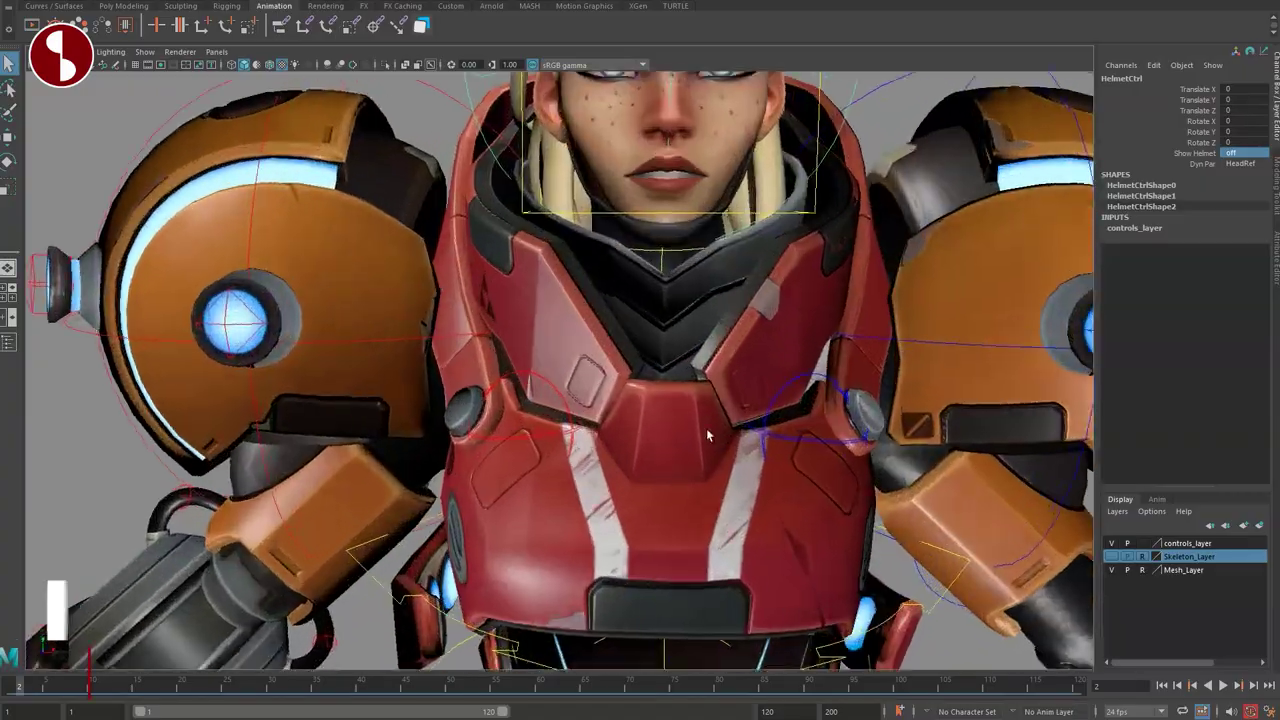
pyautogui.keyDown('alt'); pyautogui.moveTo(709, 434); pyautogui.dragTo(675, 635, button='middle'); pyautogui.keyUp('alt')
pyautogui.keyDown('alt'); pyautogui.moveTo(600, 432); pyautogui.dragTo(569, 477); pyautogui.keyUp('alt')
pyautogui.keyDown('alt'); pyautogui.moveTo(569, 477); pyautogui.dragTo(535, 470, button='right'); pyautogui.keyUp('alt')
# Step: Check the head in wireframe display, return to textured shading, and select the head control
pyautogui.click(295, 198)
pyautogui.press('4')
pyautogui.moveTo(557, 417)
pyautogui.keyDown('alt'); pyautogui.mouseDown()
pyautogui.moveTo(694, 446)
pyautogui.moveTo(560, 446)
pyautogui.moveTo(489, 400)
pyautogui.moveTo(589, 446)
pyautogui.mouseUp(); pyautogui.keyUp('alt')
pyautogui.press('5')
pyautogui.press('6')
pyautogui.click(729, 222)
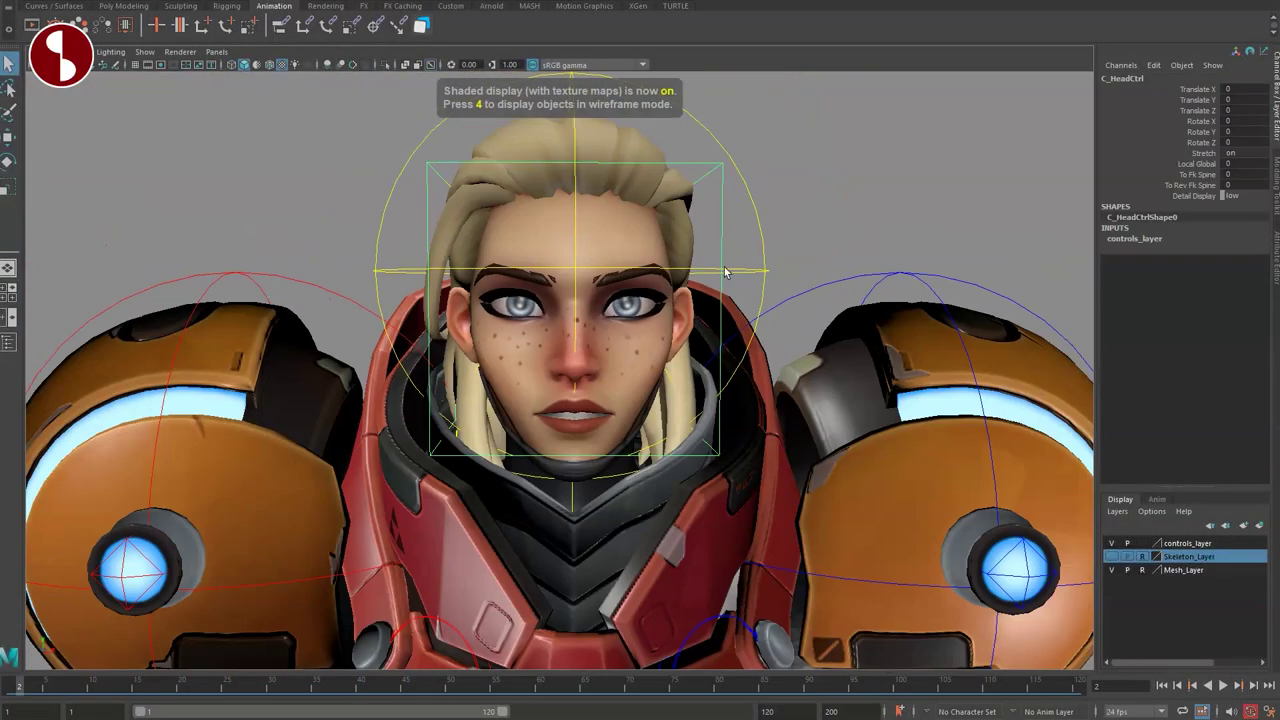
# Step: Try rotating the head control on all three axes, and undo the changes
pyautogui.click(1176, 163)
pyautogui.keyDown('alt'); pyautogui.moveTo(795, 345); pyautogui.dragTo(665, 317, button='right'); pyautogui.keyUp('alt')
pyautogui.moveTo(569, 360); pyautogui.dragTo(594, 318)
pyautogui.hotkey('ctrl', 'z')
pyautogui.press('e')
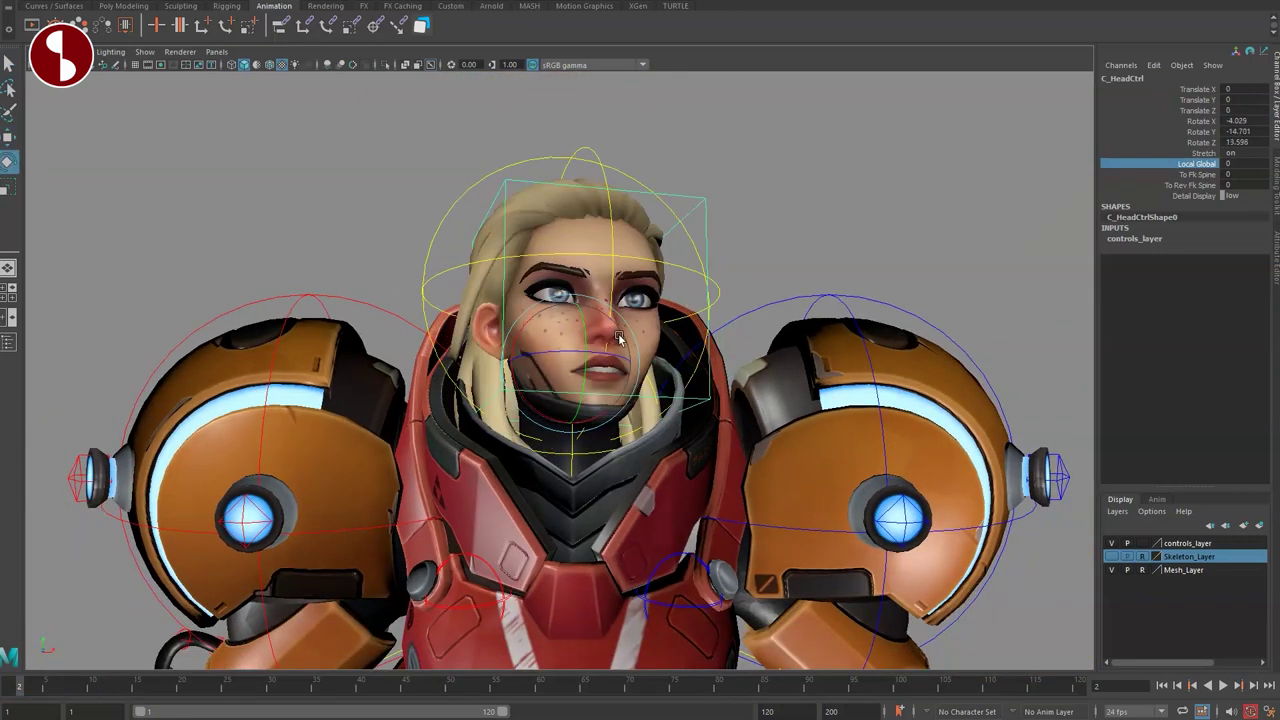
pyautogui.hotkey('ctrl', 'z')
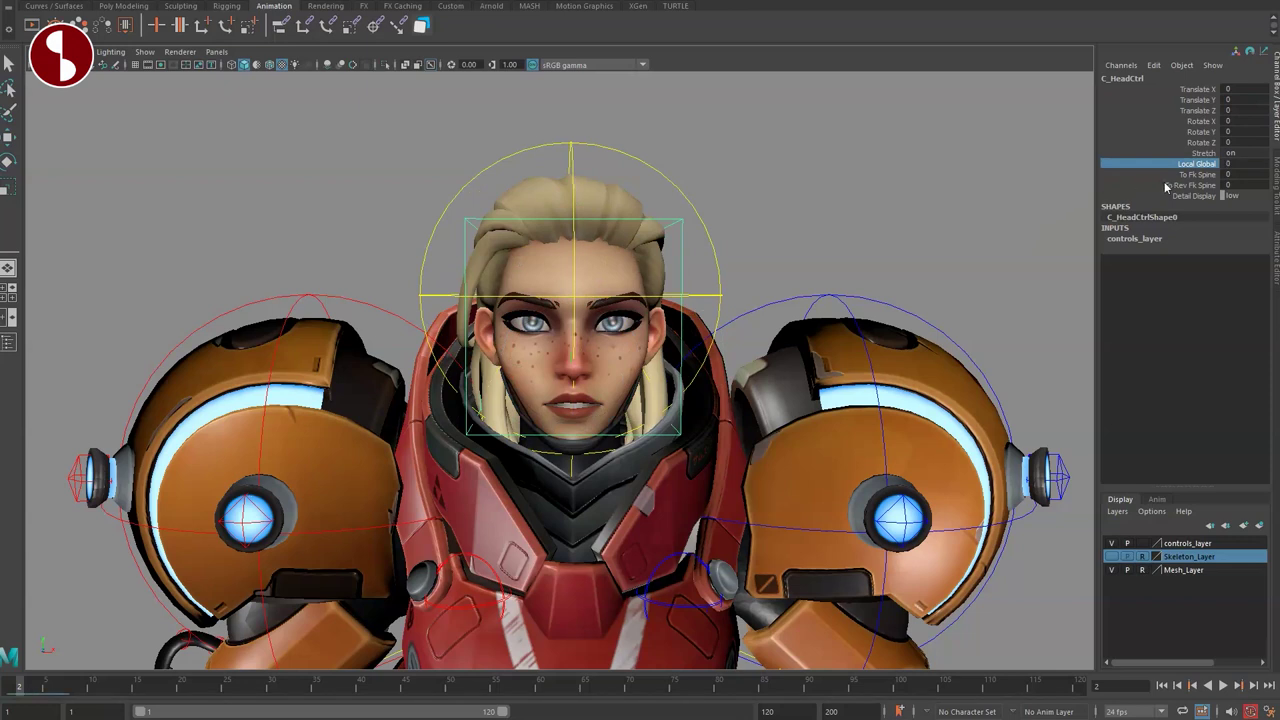
pyautogui.hotkey('ctrl', 'z')
# Step: Set the head control's Detail Display to mid to show the facial controls
pyautogui.click(1250, 221)
pyautogui.click(1243, 235)
pyautogui.press('q')
pyautogui.keyDown('alt'); pyautogui.moveTo(540, 430); pyautogui.dragTo(850, 512, button='right'); pyautogui.keyUp('alt')
pyautogui.keyDown('alt'); pyautogui.moveTo(850, 512); pyautogui.dragTo(808, 470); pyautogui.keyUp('alt')
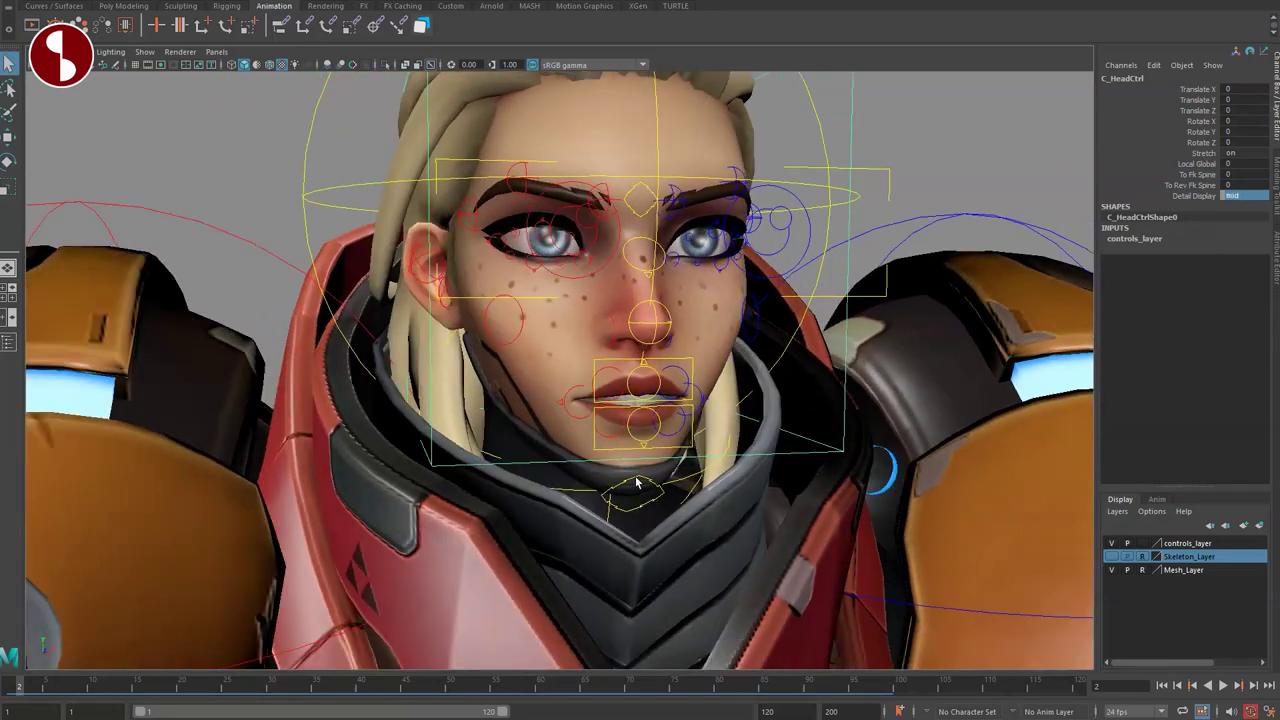
# Step: Try rotating the jaw control about -8 on Z to open the mouth, and undo the rotation
pyautogui.click(632, 490)
pyautogui.press('e')
pyautogui.moveTo(600, 249)
pyautogui.mouseDown()
pyautogui.moveTo(602, 272)
pyautogui.moveTo(599, 255)
pyautogui.moveTo(560, 292)
pyautogui.moveTo(581, 298)
pyautogui.mouseUp()
pyautogui.hotkey('ctrl', 'z')
pyautogui.press('q')
pyautogui.keyDown('alt'); pyautogui.moveTo(588, 400); pyautogui.dragTo(643, 420, button='right'); pyautogui.keyUp('alt')
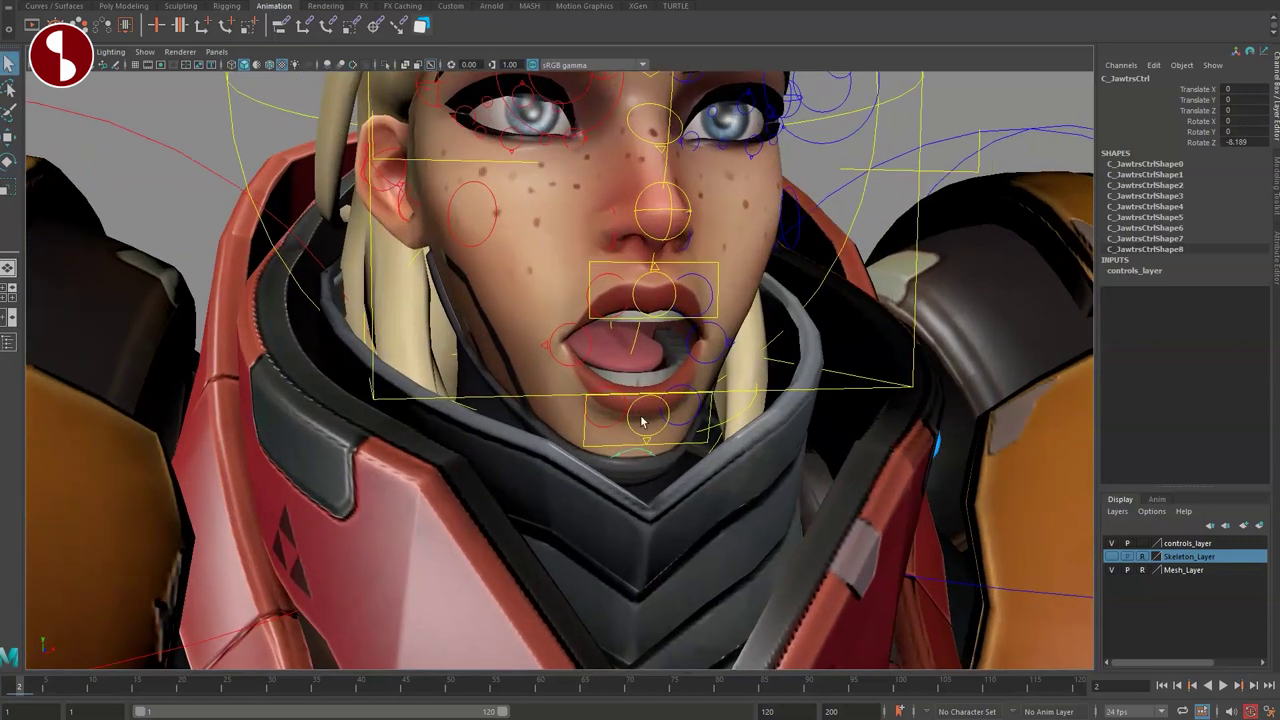
pyautogui.keyDown('alt'); pyautogui.moveTo(643, 420); pyautogui.dragTo(606, 449); pyautogui.keyUp('alt')
pyautogui.hotkey('ctrl', 'z')
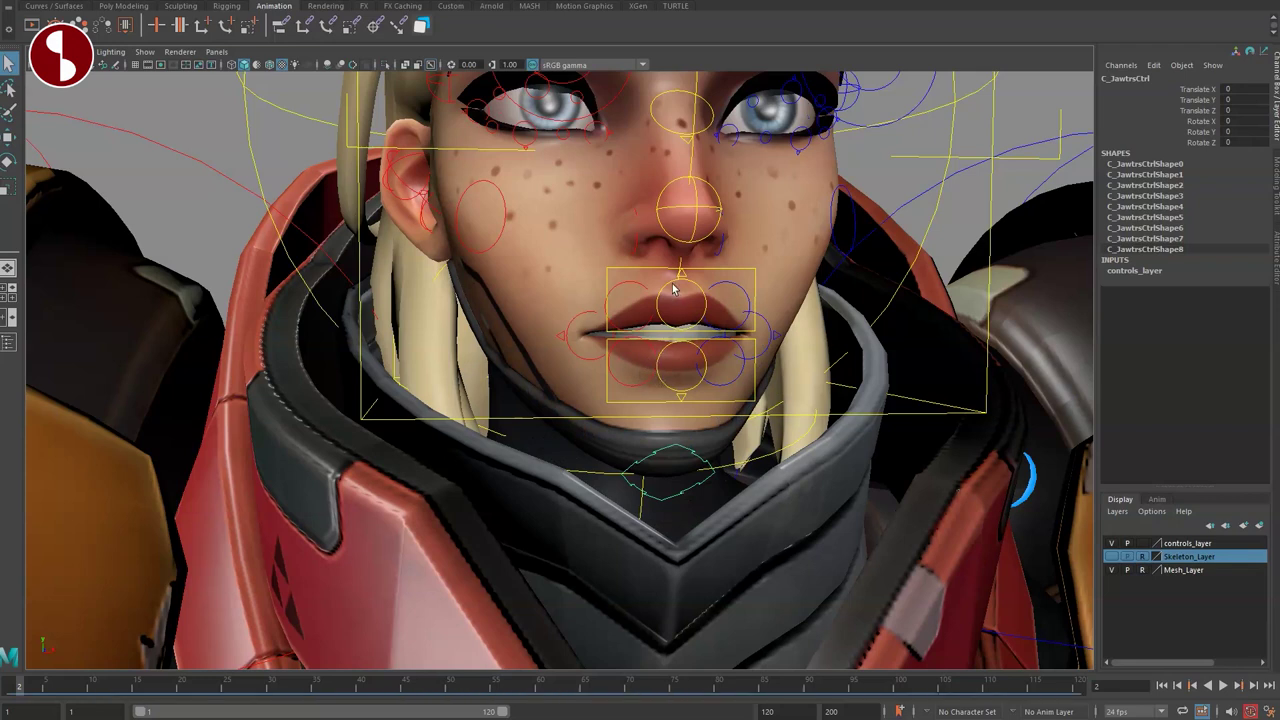
# Step: Select the main upper mouth control, try moving and rotating it, and undo both changes
pyautogui.click(643, 268)
pyautogui.press('w')
pyautogui.moveTo(676, 327)
pyautogui.mouseDown()
pyautogui.moveTo(688, 302)
pyautogui.moveTo(655, 319)
pyautogui.moveTo(664, 302)
pyautogui.mouseUp()
pyautogui.hotkey('ctrl', 'z')
pyautogui.press('e')
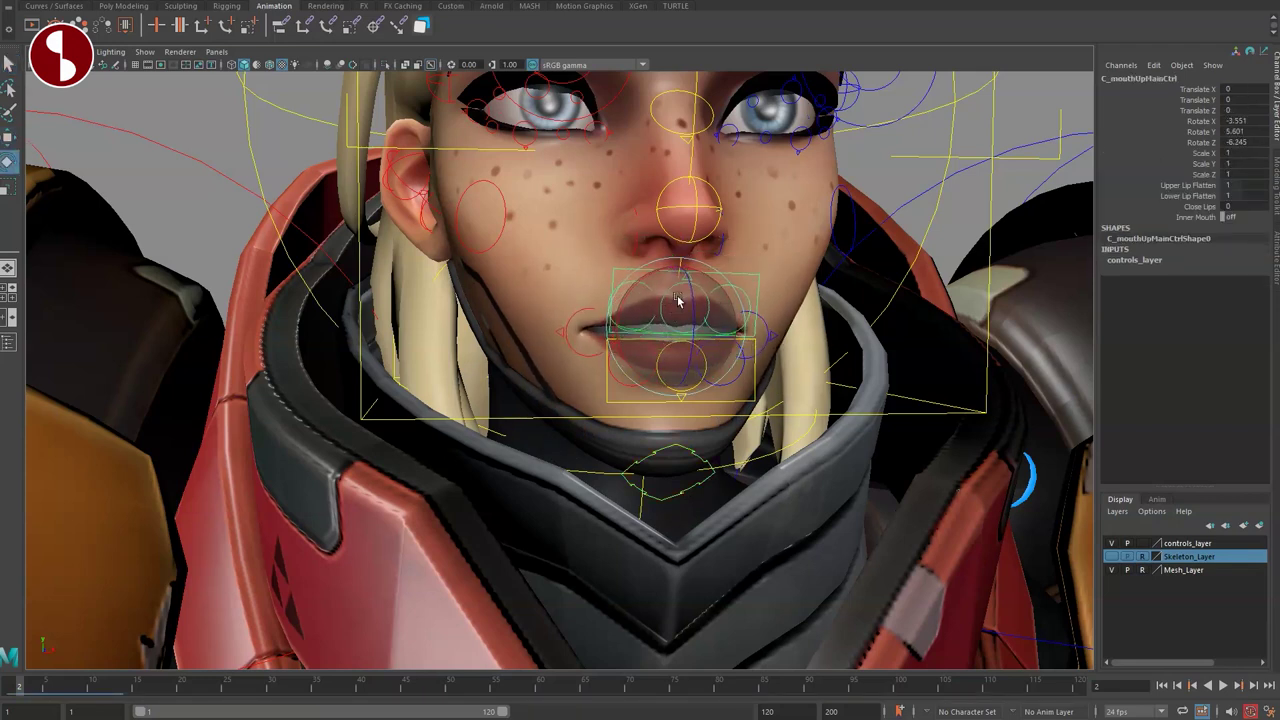
pyautogui.hotkey('ctrl', 'z')
# Step: Try lowering the mouth control's Upper Lip Flatten to 0.2 and adjusting Lower Lip Flatten, undoing each change
pyautogui.moveTo(934, 248); pyautogui.dragTo(852, 242, button='middle')
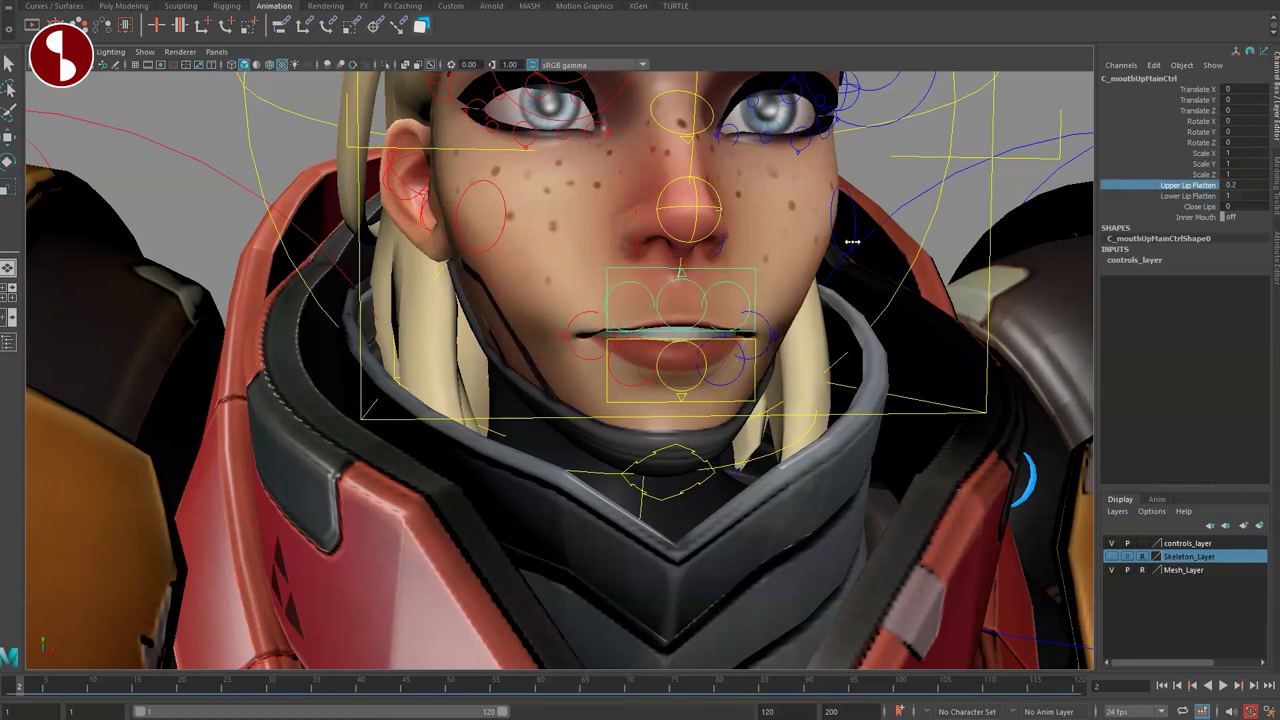
pyautogui.hotkey('ctrl', 'z')
pyautogui.click(1151, 198)
pyautogui.moveTo(984, 212); pyautogui.dragTo(935, 212, button='middle')
pyautogui.hotkey('ctrl', 'z')
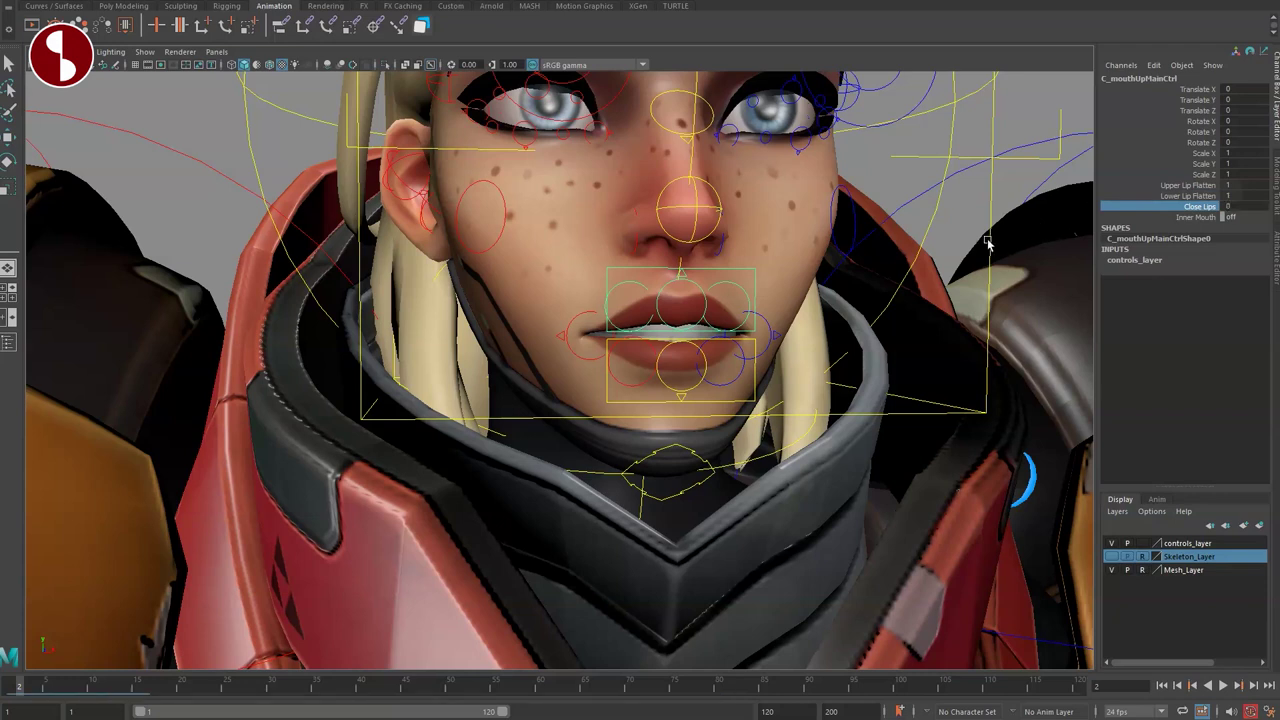
# Step: Turn on Inner Mouth for the main mouth control, try moving the lower teeth control, and undo the move
pyautogui.click(1244, 243)
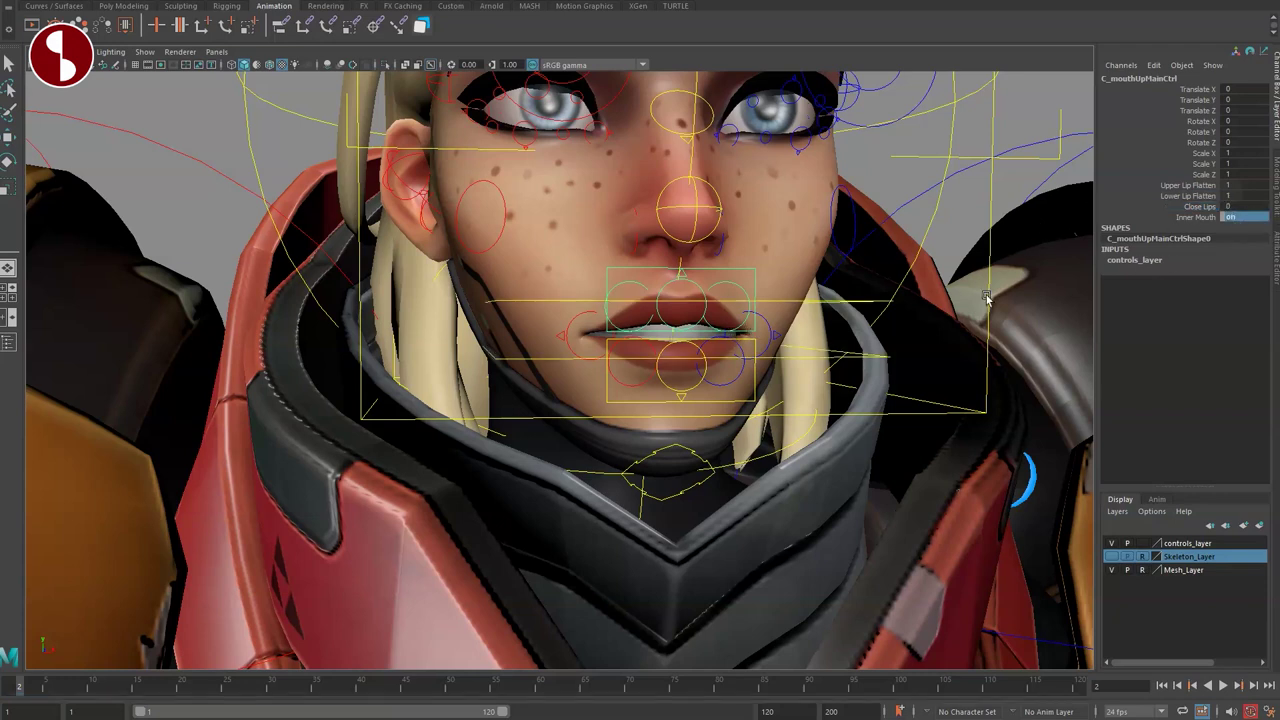
pyautogui.click(599, 354)
pyautogui.moveTo(653, 412); pyautogui.dragTo(654, 414)
pyautogui.hotkey('ctrl', 'z')
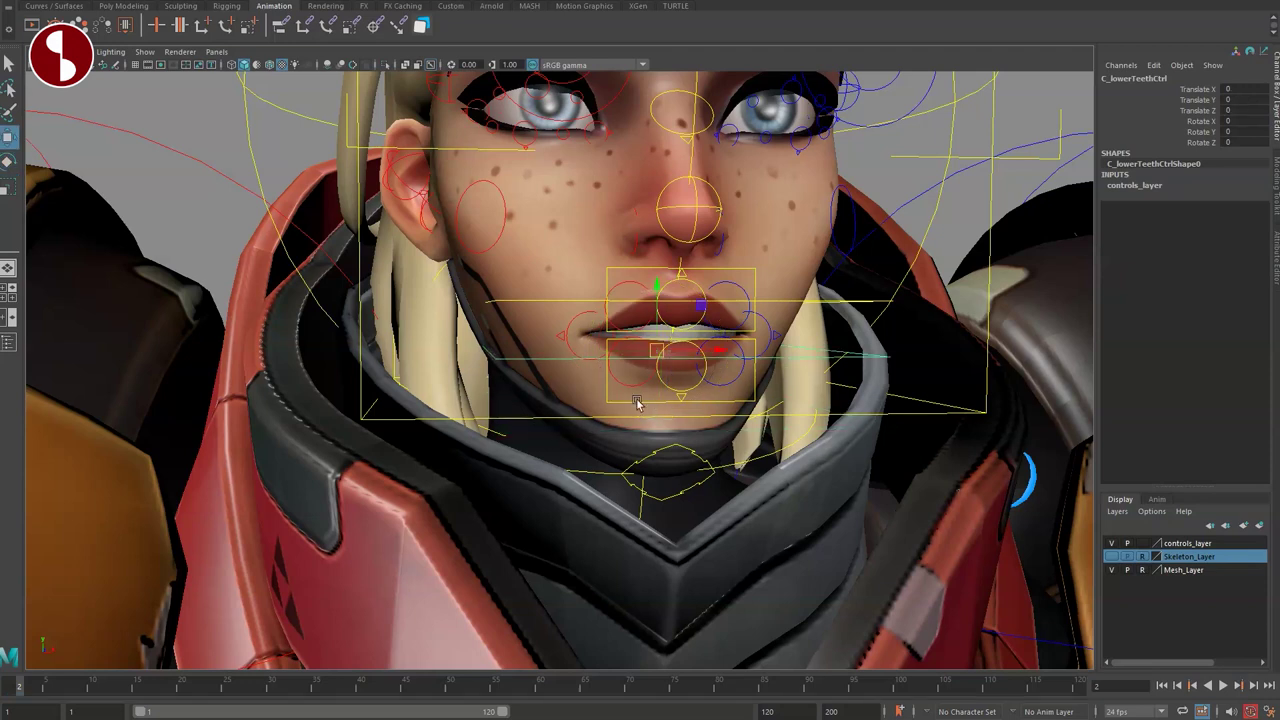
# Step: Try opening the jaw about -17 on Z and moving the upper teeth control, and undo the changes
pyautogui.click(670, 451)
pyautogui.press('e')
pyautogui.moveTo(630, 212); pyautogui.dragTo(573, 322)
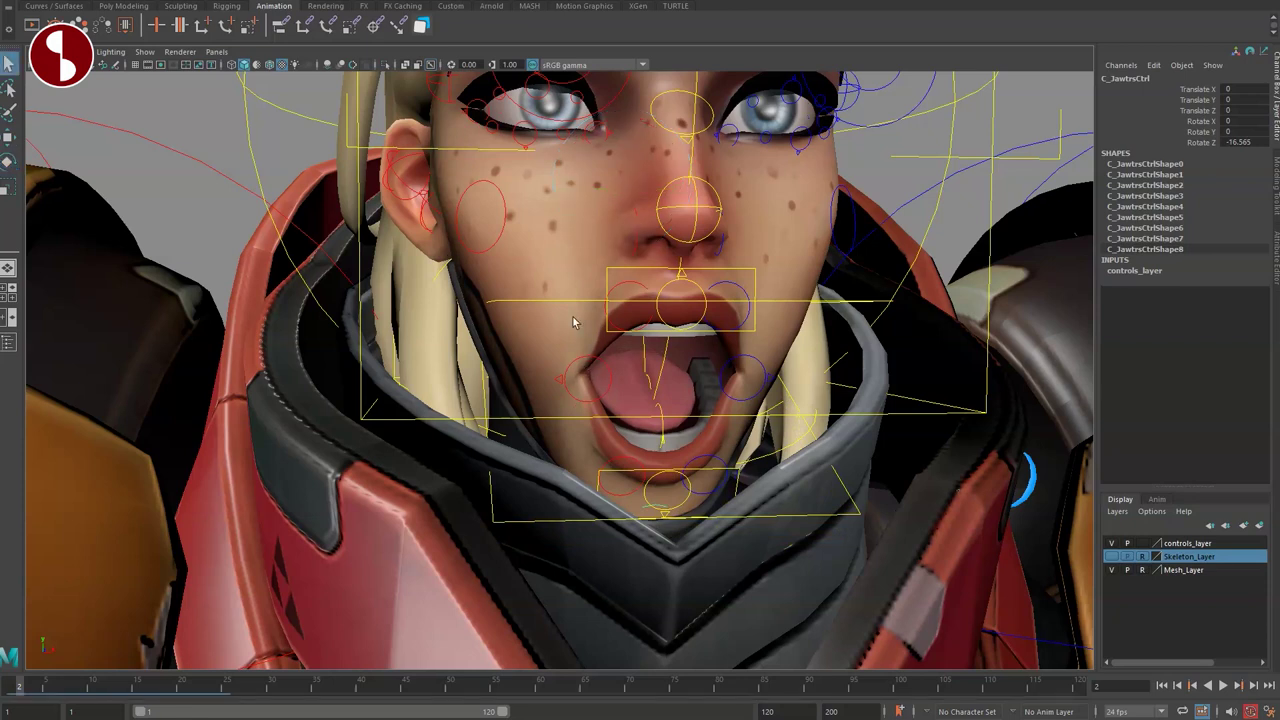
pyautogui.click(557, 301)
pyautogui.press('w')
pyautogui.moveTo(655, 303)
pyautogui.mouseDown()
pyautogui.moveTo(651, 362)
pyautogui.moveTo(663, 311)
pyautogui.mouseUp()
pyautogui.hotkey('ctrl', 'z')
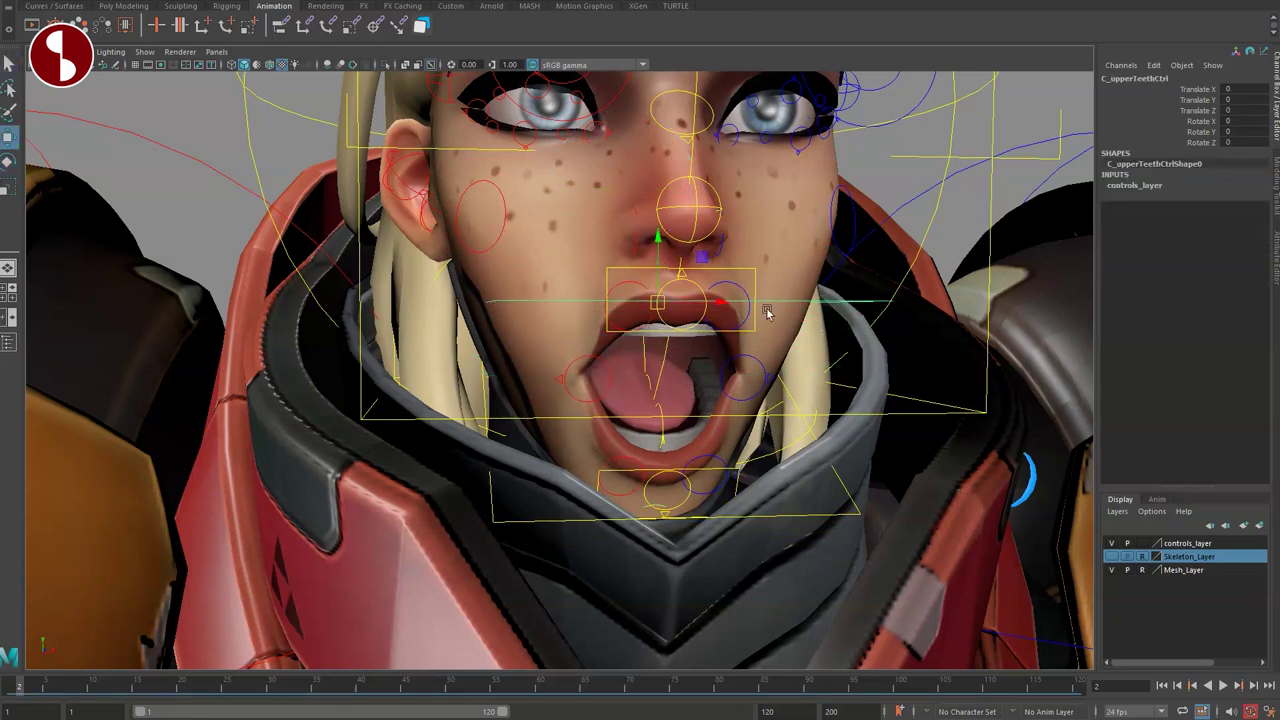
pyautogui.hotkey('ctrl', 'z')
pyautogui.hotkey('ctrl', 'z')
# Step: Try raising the center upper lip control about 0.4 on Y
pyautogui.click(638, 359)
pyautogui.click(757, 311)
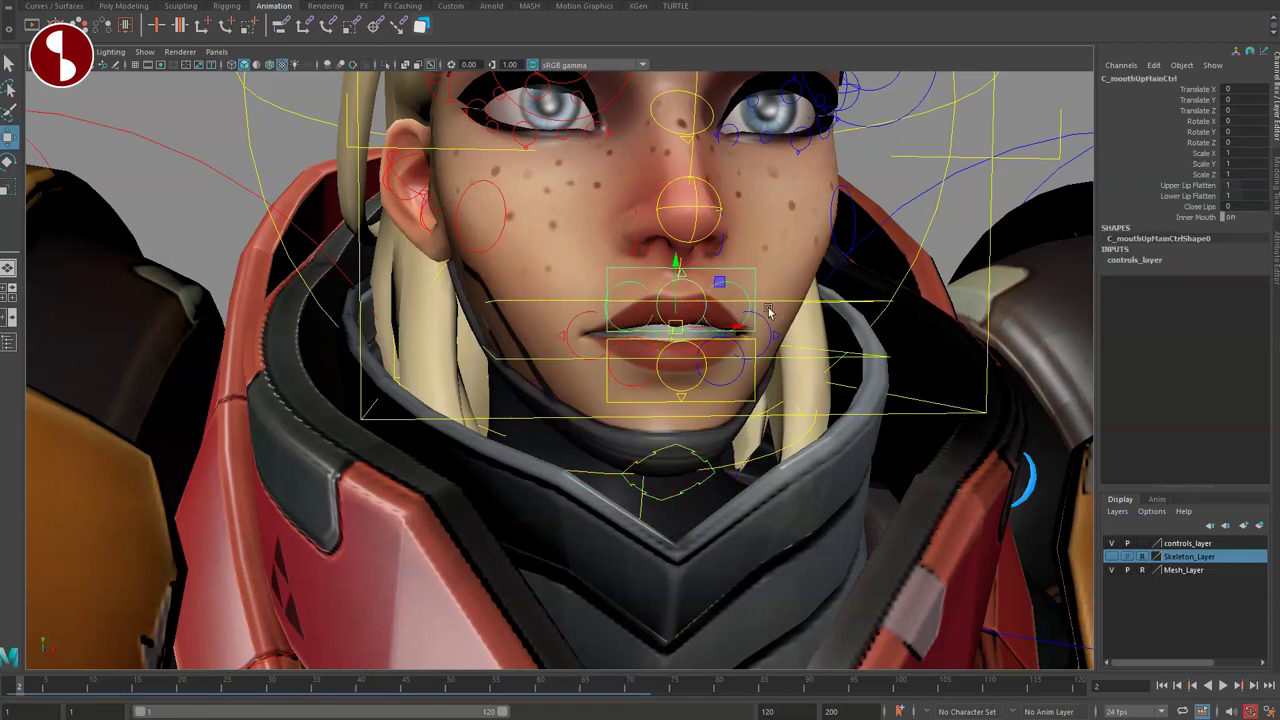
pyautogui.press('q')
pyautogui.scroll(4, 636, 360)
pyautogui.keyDown('alt'); pyautogui.moveTo(636, 360); pyautogui.dragTo(535, 407, button='middle'); pyautogui.keyUp('alt')
pyautogui.click(662, 271)
pyautogui.press('w')
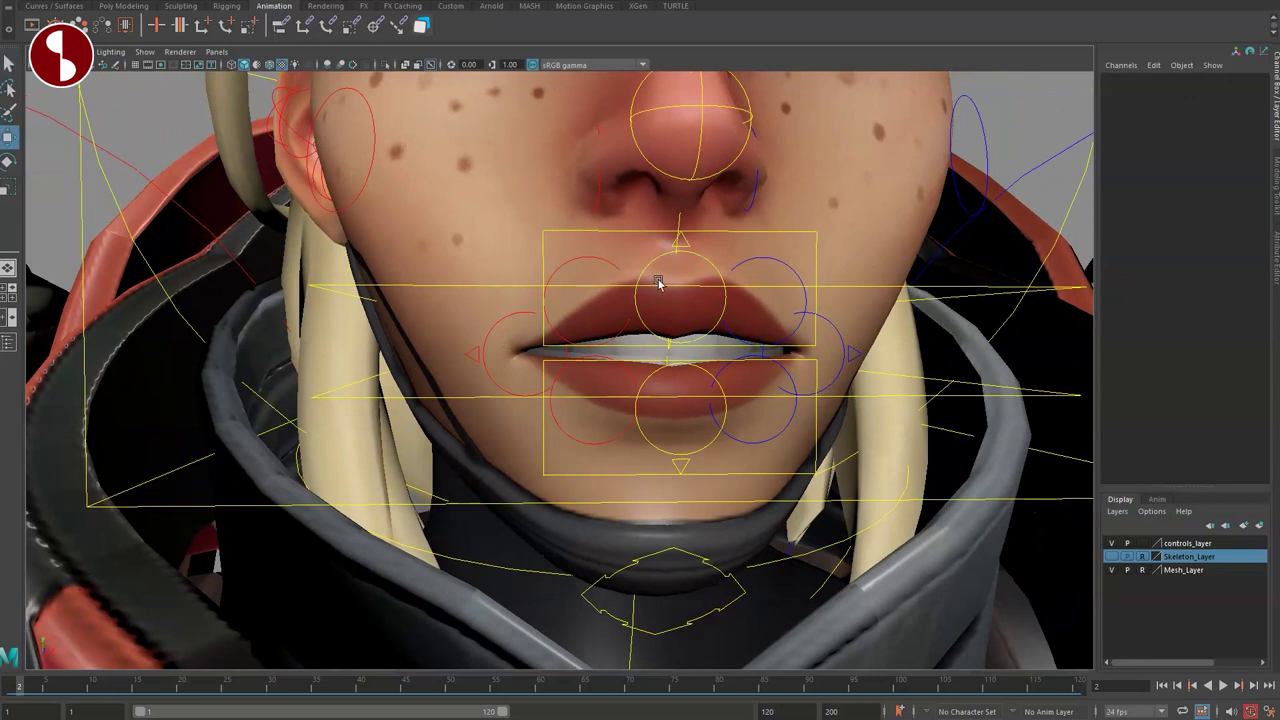
pyautogui.click(682, 245)
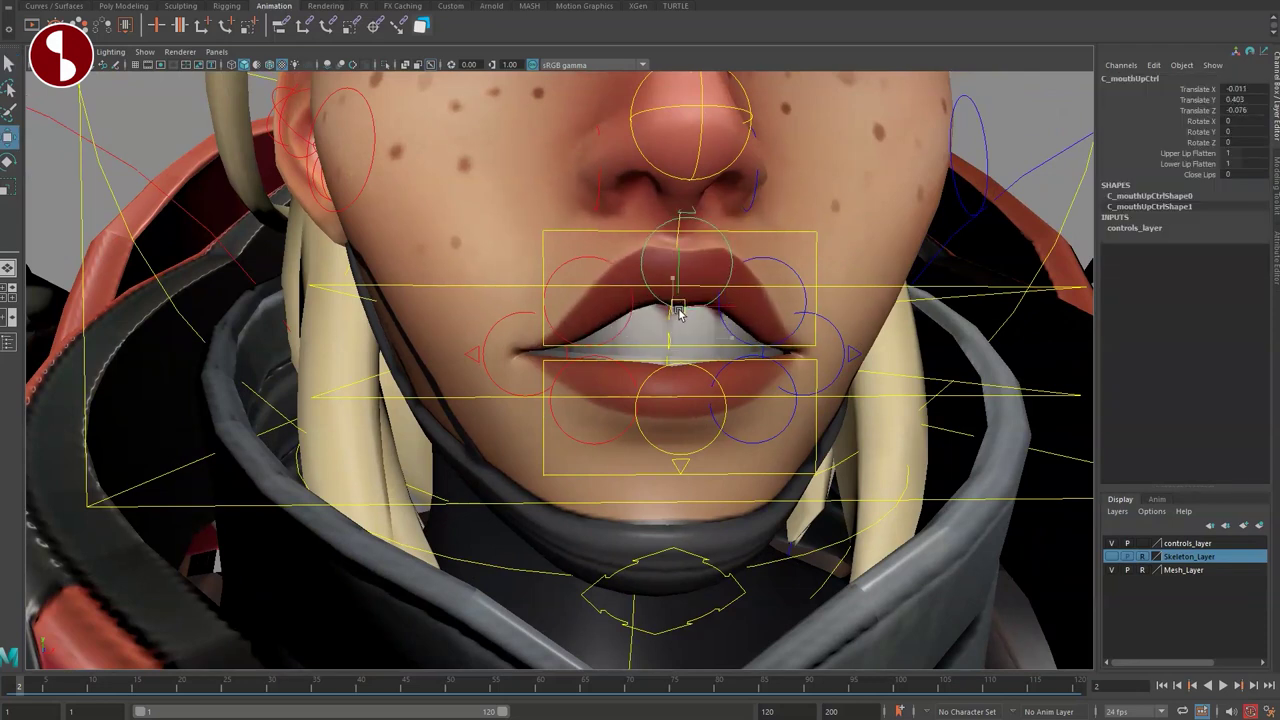
# Step: Try moving the character's right upper lip and mouth corner controls outward, undoing each move
pyautogui.click(605, 262)
pyautogui.moveTo(586, 343); pyautogui.dragTo(547, 236)
pyautogui.hotkey('ctrl', 'z')
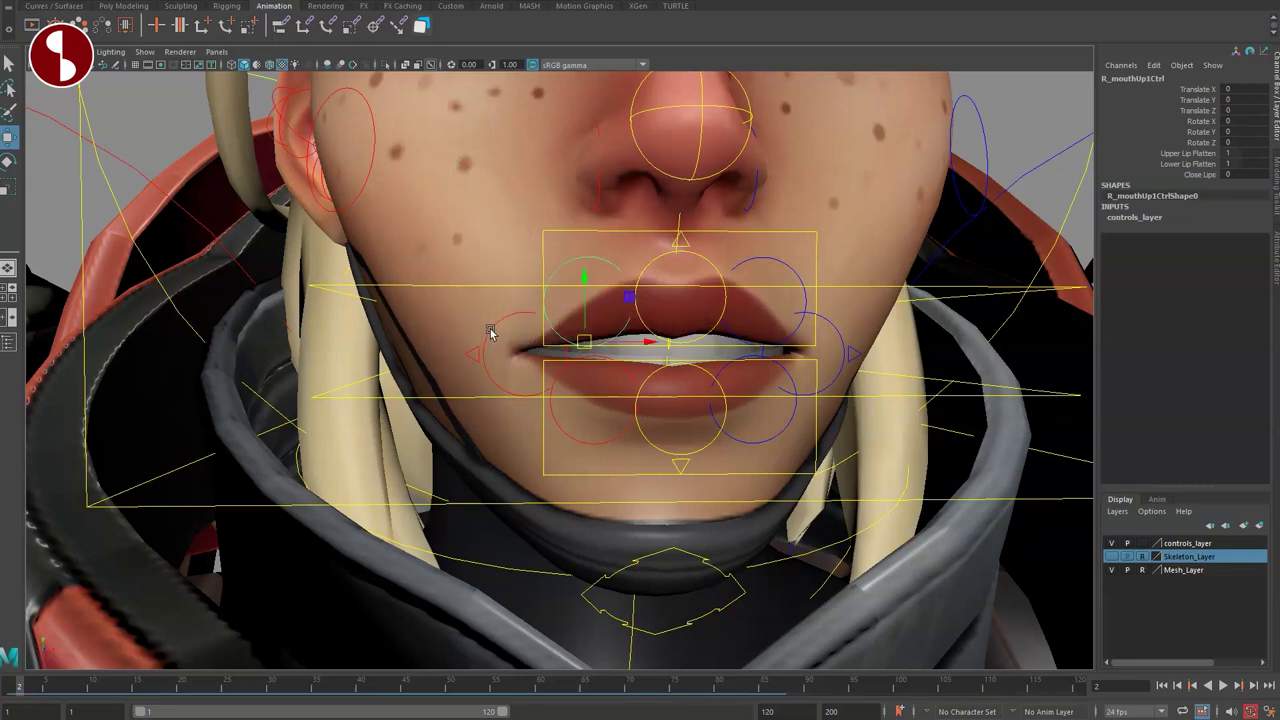
pyautogui.click(491, 331)
pyautogui.moveTo(525, 355); pyautogui.dragTo(460, 332)
pyautogui.hotkey('ctrl', 'z')
pyautogui.press('q')
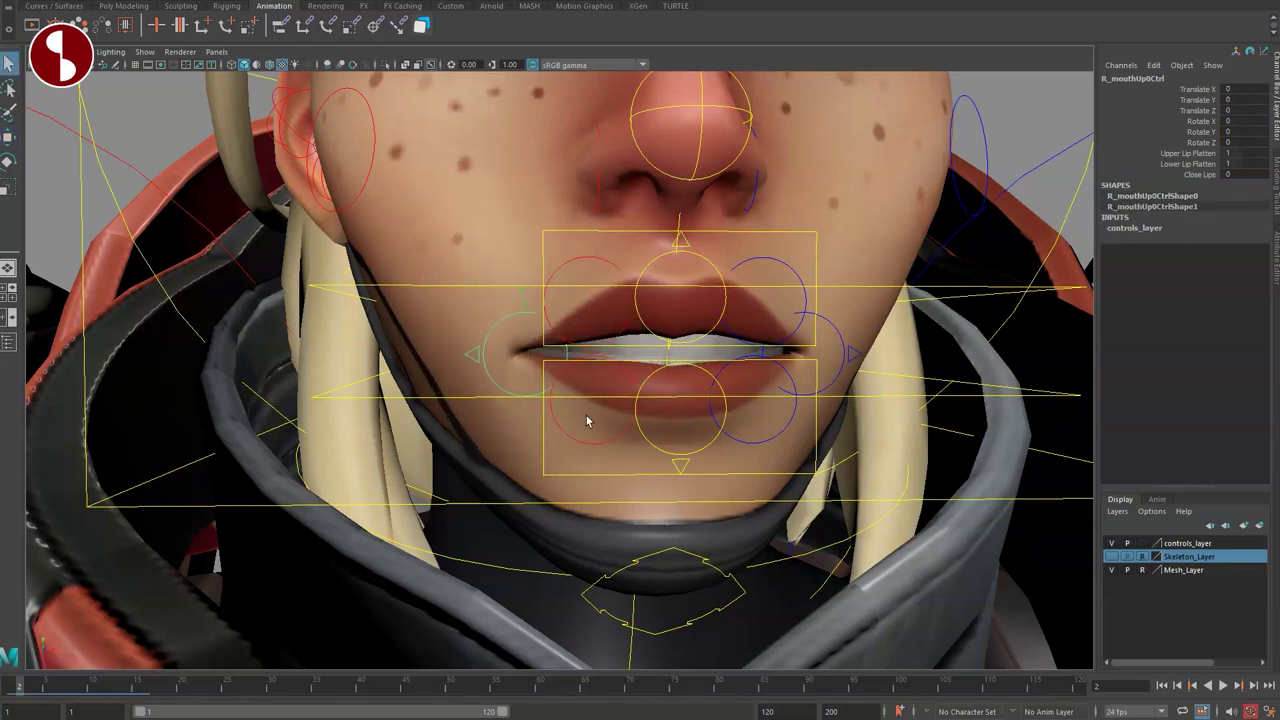
# Step: Select the nose tip control, try moving it in different directions, and undo each change
pyautogui.keyDown('alt'); pyautogui.moveTo(587, 421); pyautogui.dragTo(551, 414, button='right'); pyautogui.keyUp('alt')
pyautogui.keyDown('alt'); pyautogui.moveTo(551, 414); pyautogui.dragTo(629, 457); pyautogui.keyUp('alt')
pyautogui.keyDown('alt'); pyautogui.moveTo(629, 457); pyautogui.dragTo(622, 430, button='right'); pyautogui.keyUp('alt')
pyautogui.keyDown('alt'); pyautogui.moveTo(622, 430); pyautogui.dragTo(667, 491, button='middle'); pyautogui.keyUp('alt')
pyautogui.keyDown('alt'); pyautogui.moveTo(667, 491); pyautogui.dragTo(596, 461); pyautogui.keyUp('alt')
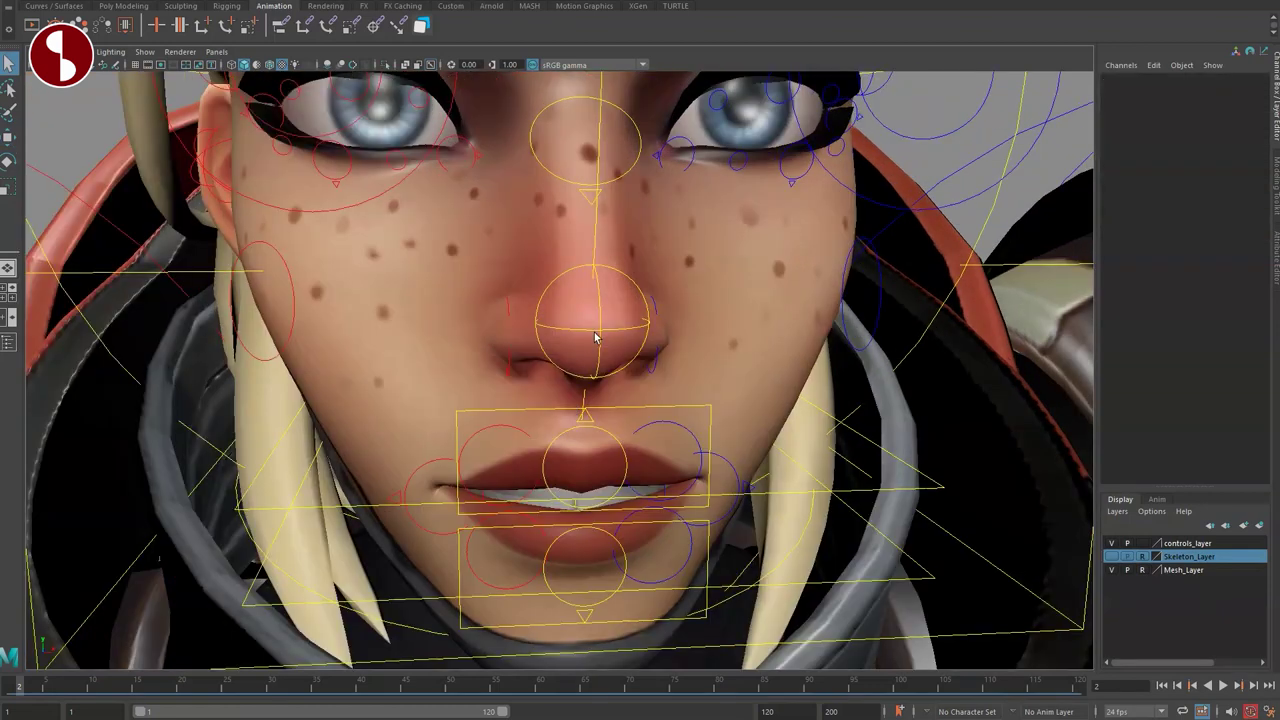
pyautogui.click(595, 338)
pyautogui.press('w')
pyautogui.moveTo(593, 322); pyautogui.dragTo(594, 325)
pyautogui.hotkey('ctrl', 'z')
pyautogui.keyDown('alt'); pyautogui.moveTo(684, 455); pyautogui.dragTo(668, 457, button='middle'); pyautogui.keyUp('alt')
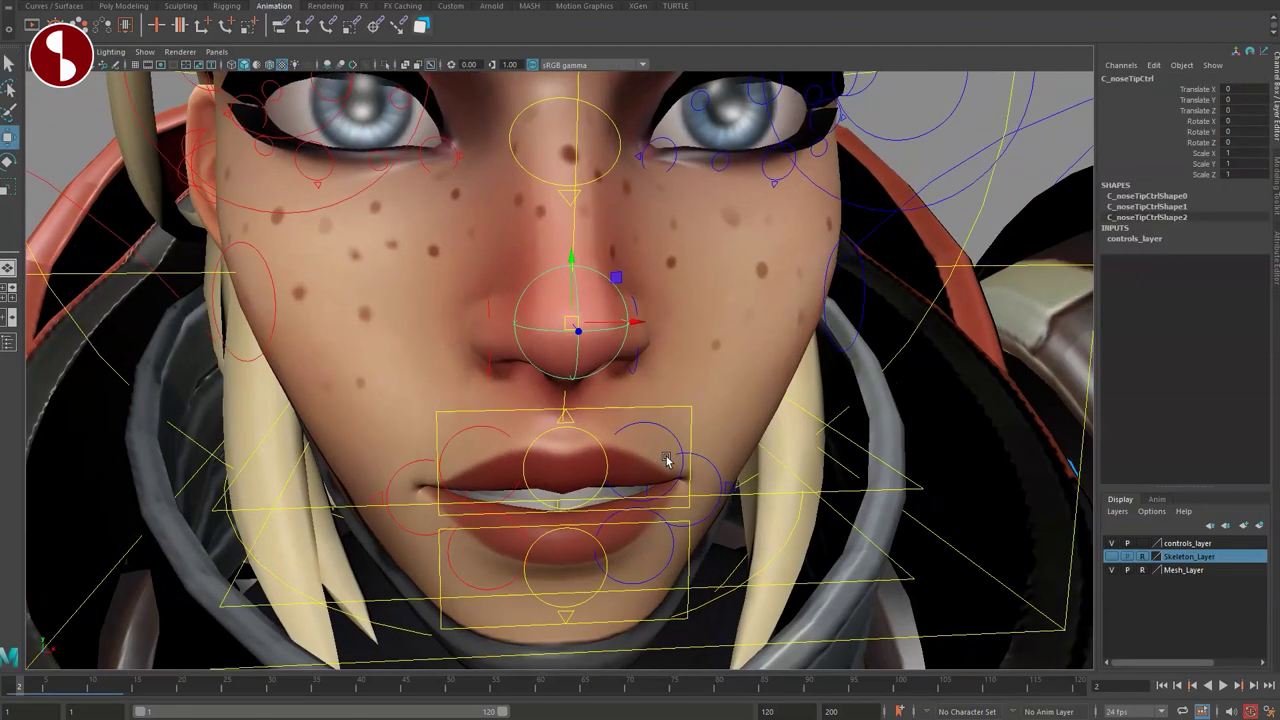
pyautogui.keyDown('alt'); pyautogui.moveTo(668, 457); pyautogui.dragTo(600, 392, button='right'); pyautogui.keyUp('alt')
pyautogui.moveTo(650, 327); pyautogui.dragTo(740, 343)
pyautogui.hotkey('ctrl', 'z')
pyautogui.press('q')
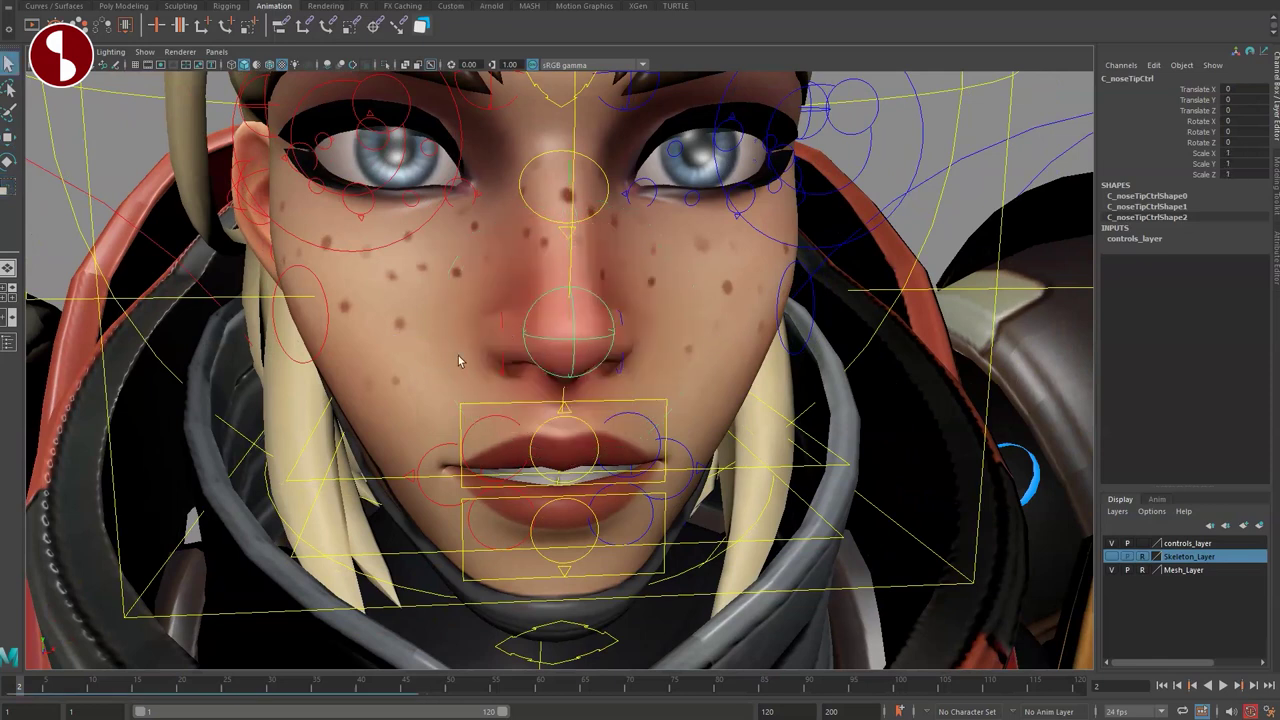
# Step: Select the character's right nostril control and try moving it
pyautogui.click(503, 374)
pyautogui.press('e')
pyautogui.press('w')
pyautogui.moveTo(459, 298); pyautogui.dragTo(548, 378)
pyautogui.keyDown('alt'); pyautogui.moveTo(548, 378); pyautogui.dragTo(585, 463, button='middle'); pyautogui.keyUp('alt')
# Step: Select the whole-nose control, try moving and rotating it, and undo the changes
pyautogui.click(584, 392)
pyautogui.moveTo(562, 331); pyautogui.dragTo(514, 306)
pyautogui.hotkey('ctrl', 'z')
pyautogui.press('e')
pyautogui.hotkey('ctrl', 'z')
pyautogui.press('q')
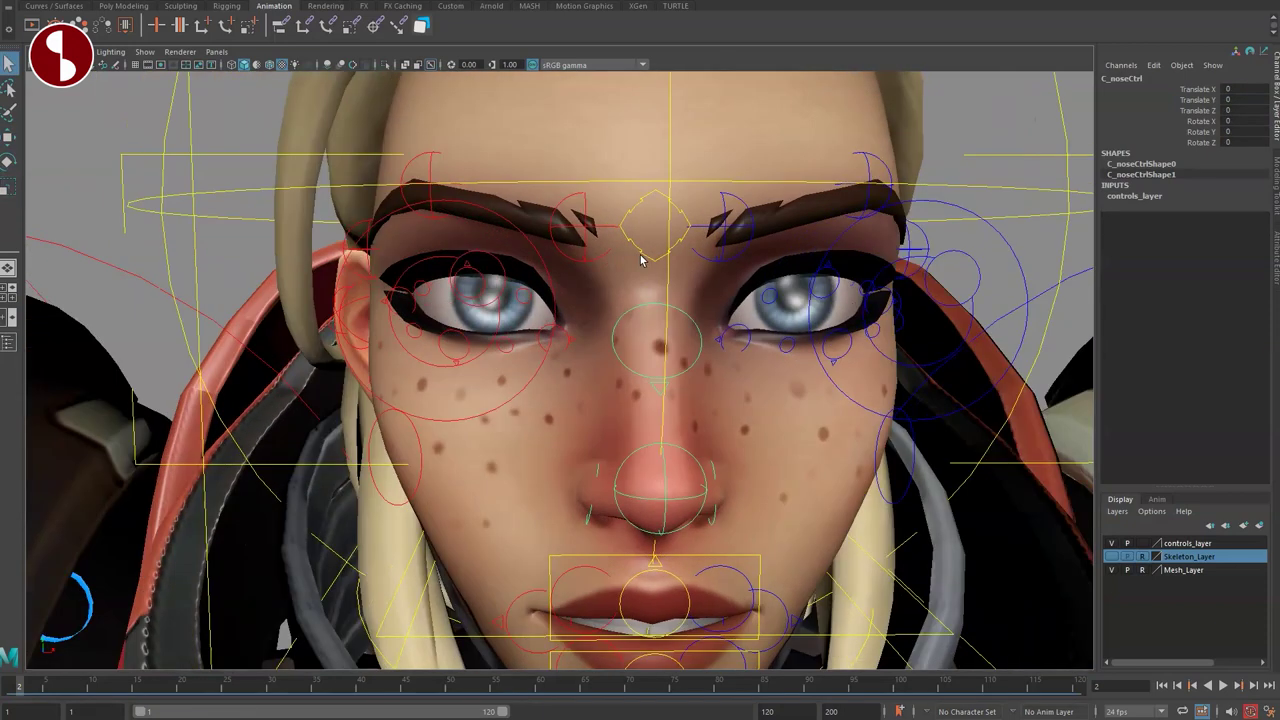
# Step: Try moving the center brow control, check the brows from the side, and undo the moves
pyautogui.click(646, 261)
pyautogui.press('w')
pyautogui.moveTo(651, 229); pyautogui.dragTo(641, 184)
pyautogui.keyDown('alt'); pyautogui.moveTo(641, 184); pyautogui.dragTo(632, 306, button='middle'); pyautogui.keyUp('alt')
pyautogui.keyDown('alt'); pyautogui.moveTo(632, 306); pyautogui.dragTo(508, 336, button='right'); pyautogui.keyUp('alt')
pyautogui.keyDown('alt'); pyautogui.moveTo(508, 336); pyautogui.dragTo(774, 357); pyautogui.keyUp('alt')
pyautogui.keyDown('alt'); pyautogui.moveTo(774, 357); pyautogui.dragTo(690, 360, button='right'); pyautogui.keyUp('alt')
pyautogui.moveTo(443, 371); pyautogui.dragTo(510, 378)
pyautogui.keyDown('alt'); pyautogui.moveTo(562, 420); pyautogui.dragTo(406, 436); pyautogui.keyUp('alt')
pyautogui.hotkey('ctrl', 'z')
pyautogui.hotkey('ctrl', 'z')
# Step: Try rotating the center brow control about 10 degrees on each axis, and undo the rotation
pyautogui.keyDown('alt'); pyautogui.moveTo(520, 470); pyautogui.dragTo(632, 492, button='right'); pyautogui.keyUp('alt')
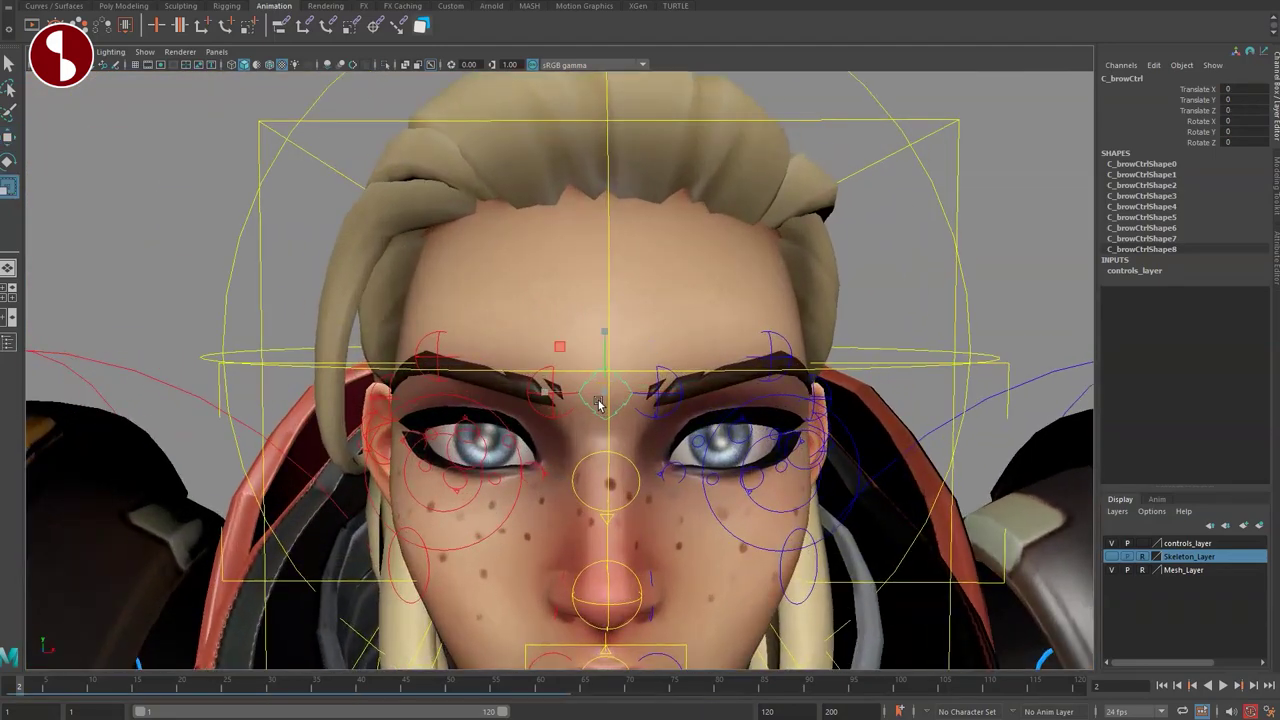
pyautogui.keyDown('alt'); pyautogui.moveTo(598, 404); pyautogui.dragTo(602, 428); pyautogui.keyUp('alt')
pyautogui.press('e')
pyautogui.moveTo(603, 377); pyautogui.dragTo(625, 326)
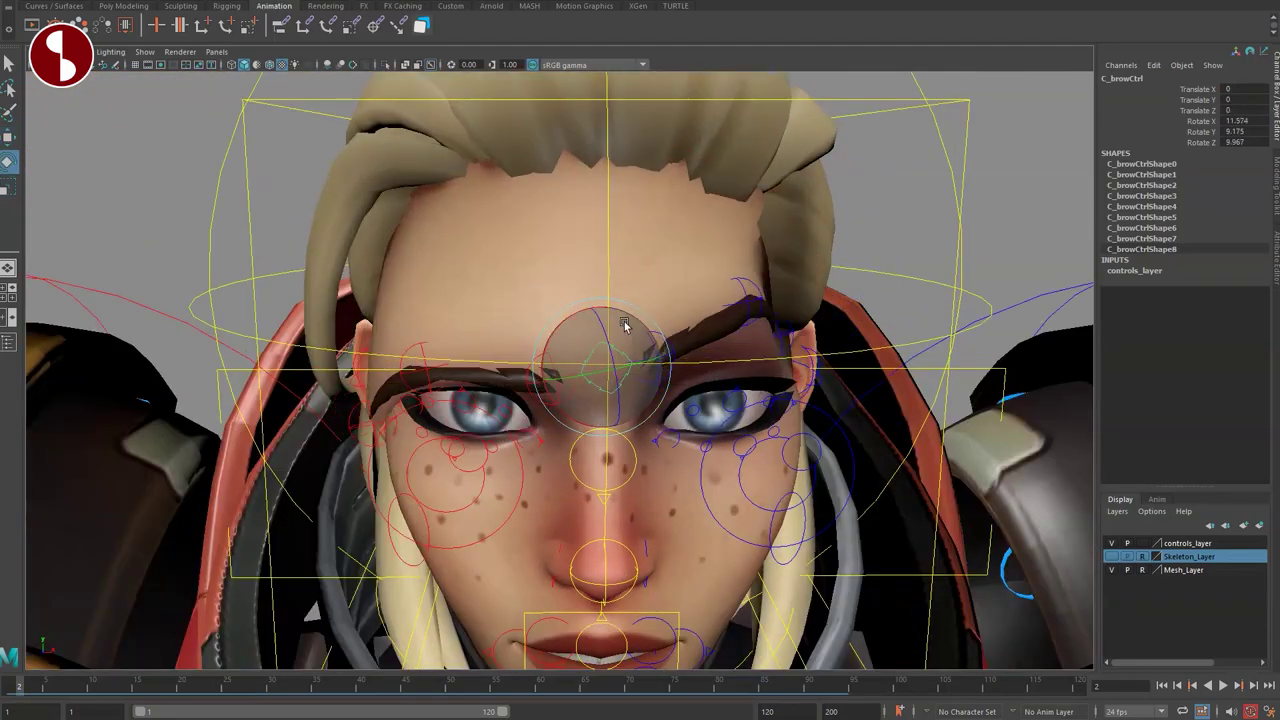
pyautogui.hotkey('ctrl', 'z')
pyautogui.press('q')
# Step: Try raising the character's right inner brow control with Stretch off, and undo the changes
pyautogui.keyDown('alt'); pyautogui.moveTo(520, 345); pyautogui.dragTo(554, 371, button='right'); pyautogui.keyUp('alt')
pyautogui.keyDown('alt'); pyautogui.moveTo(554, 371); pyautogui.dragTo(535, 283); pyautogui.keyUp('alt')
pyautogui.click(529, 349)
pyautogui.press('w')
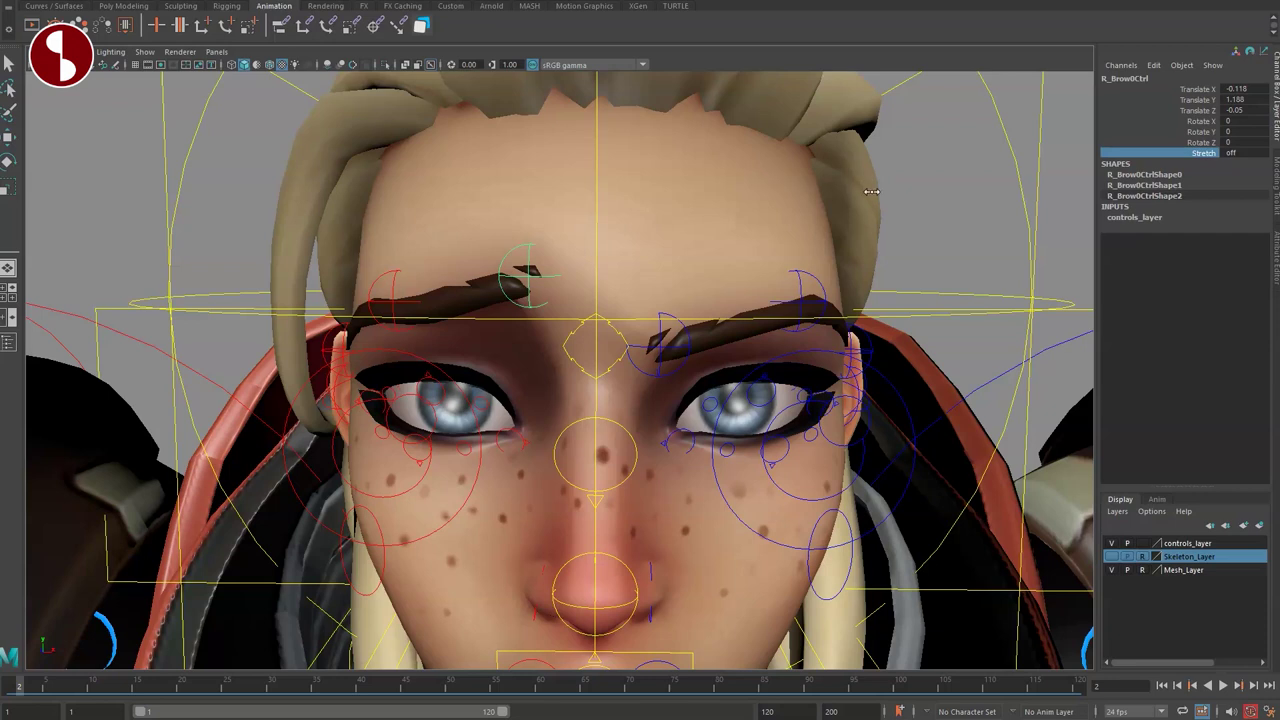
pyautogui.press('q')
pyautogui.hotkey('ctrl', 'z')
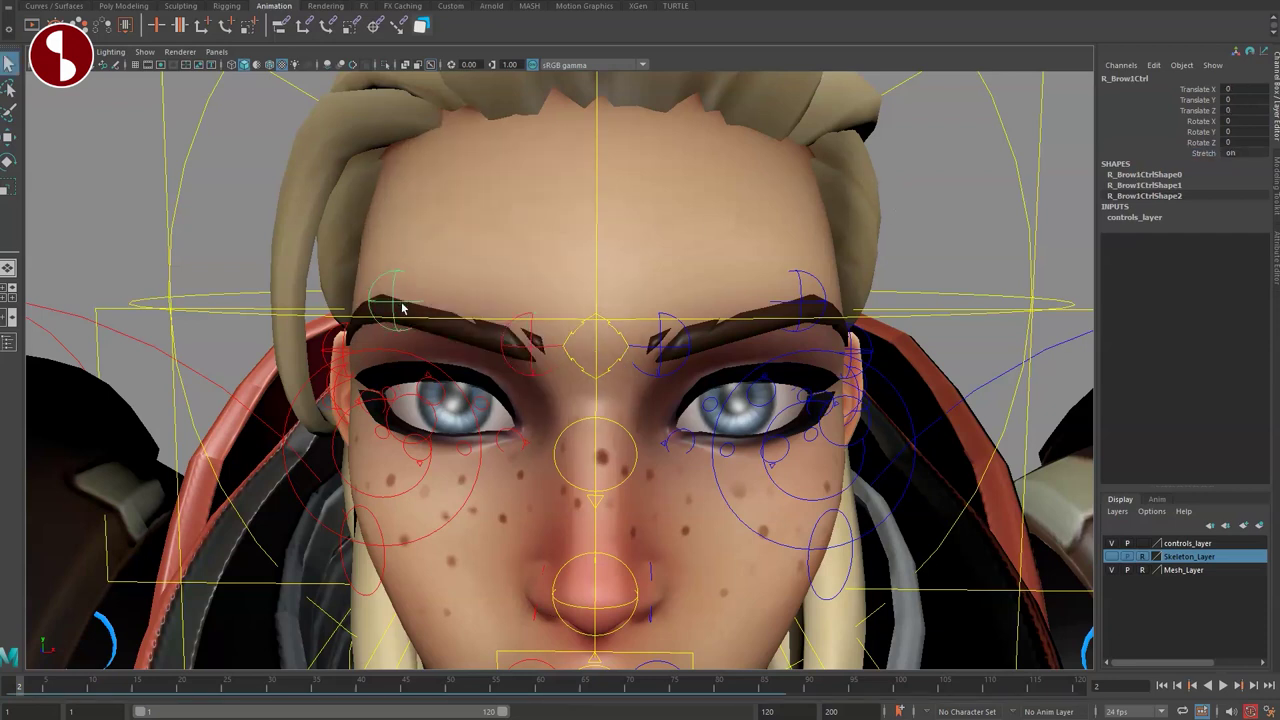
# Step: Try moving the character's right middle and outer brow controls, undoing each move
pyautogui.moveTo(399, 297); pyautogui.dragTo(443, 253)
pyautogui.hotkey('ctrl', 'z')
pyautogui.keyDown('alt'); pyautogui.moveTo(208, 334); pyautogui.dragTo(268, 346); pyautogui.keyUp('alt')
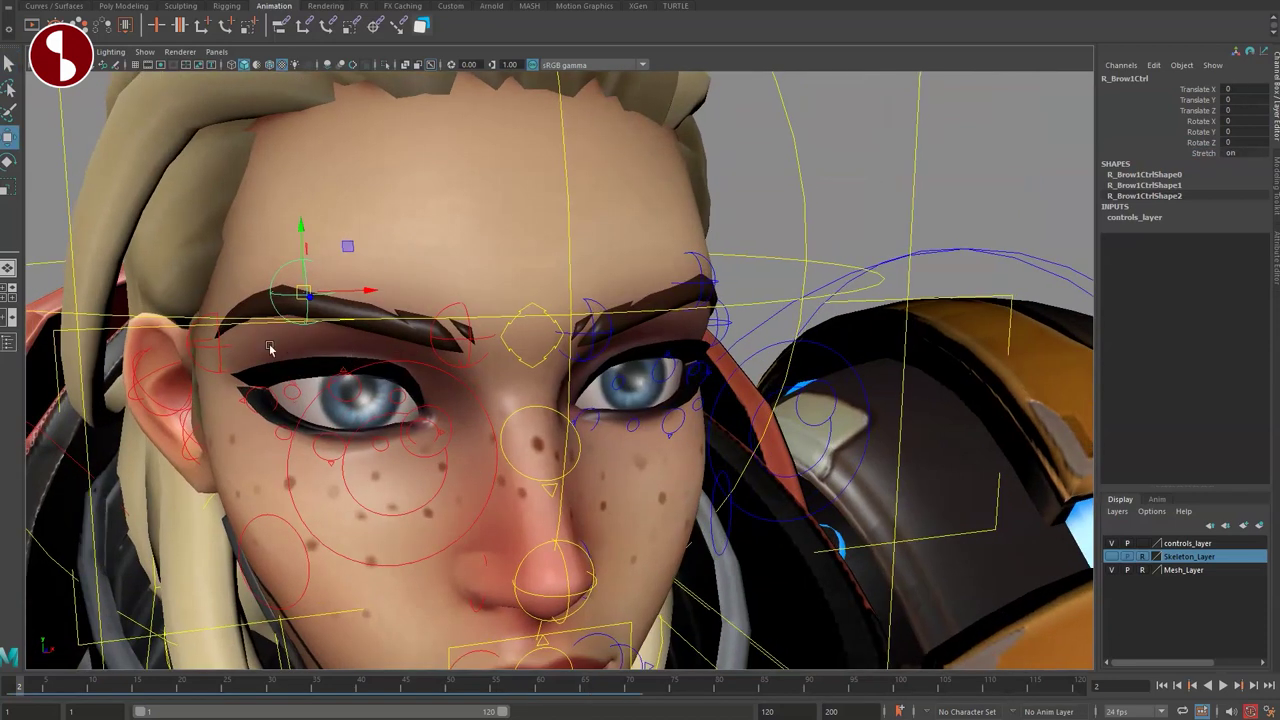
pyautogui.click(225, 350)
pyautogui.click(219, 347)
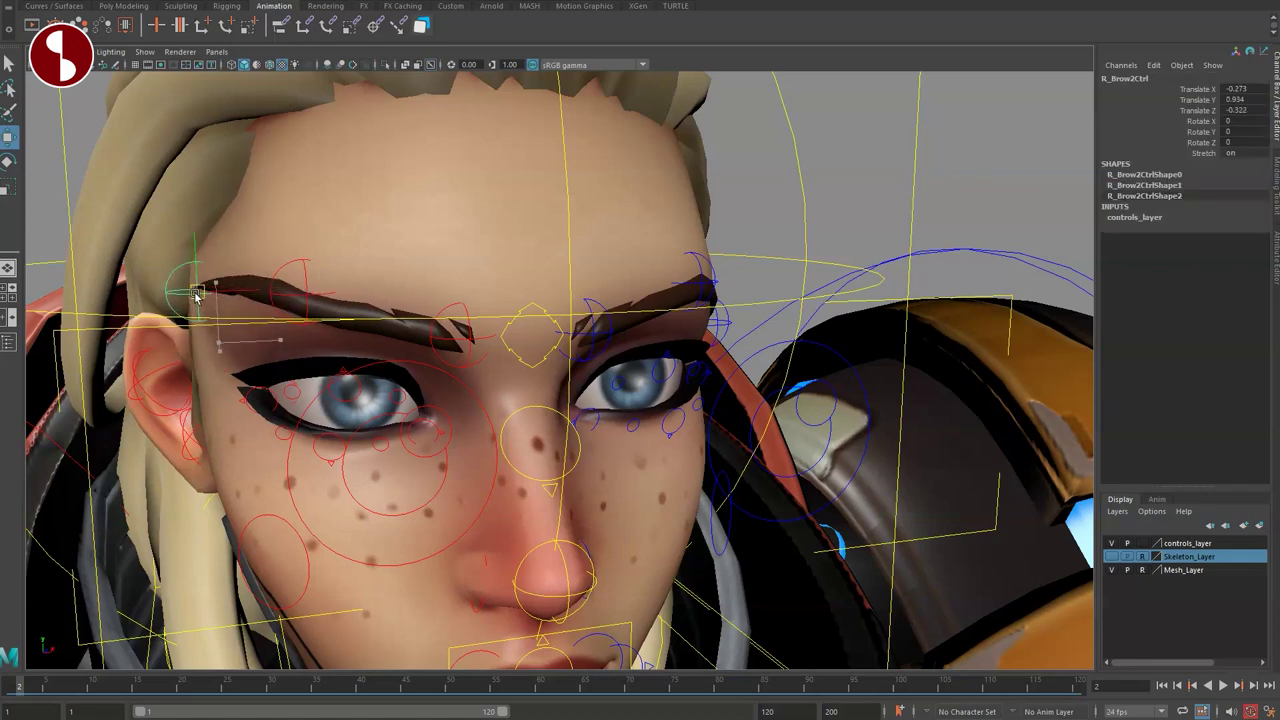
pyautogui.keyDown('alt'); pyautogui.moveTo(567, 415); pyautogui.dragTo(414, 454); pyautogui.keyUp('alt')
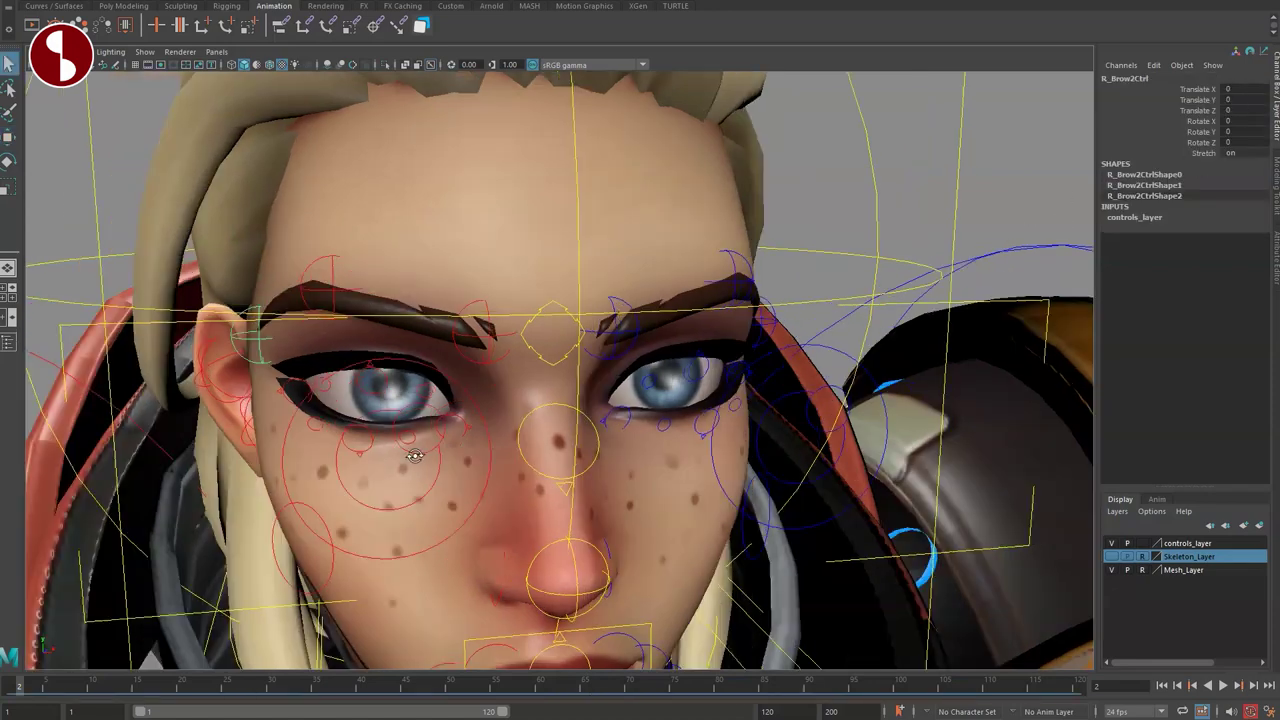
# Step: Select the character's right cheek control, try moving it, and undo the moves
pyautogui.keyDown('alt'); pyautogui.moveTo(414, 454); pyautogui.dragTo(557, 323, button='middle'); pyautogui.keyUp('alt')
pyautogui.keyDown('alt'); pyautogui.moveTo(557, 323); pyautogui.dragTo(677, 421, button='right'); pyautogui.keyUp('alt')
pyautogui.keyDown('alt'); pyautogui.moveTo(543, 378); pyautogui.dragTo(310, 326, button='right'); pyautogui.keyUp('alt')
pyautogui.keyDown('alt'); pyautogui.moveTo(402, 369); pyautogui.dragTo(520, 355); pyautogui.keyUp('alt')
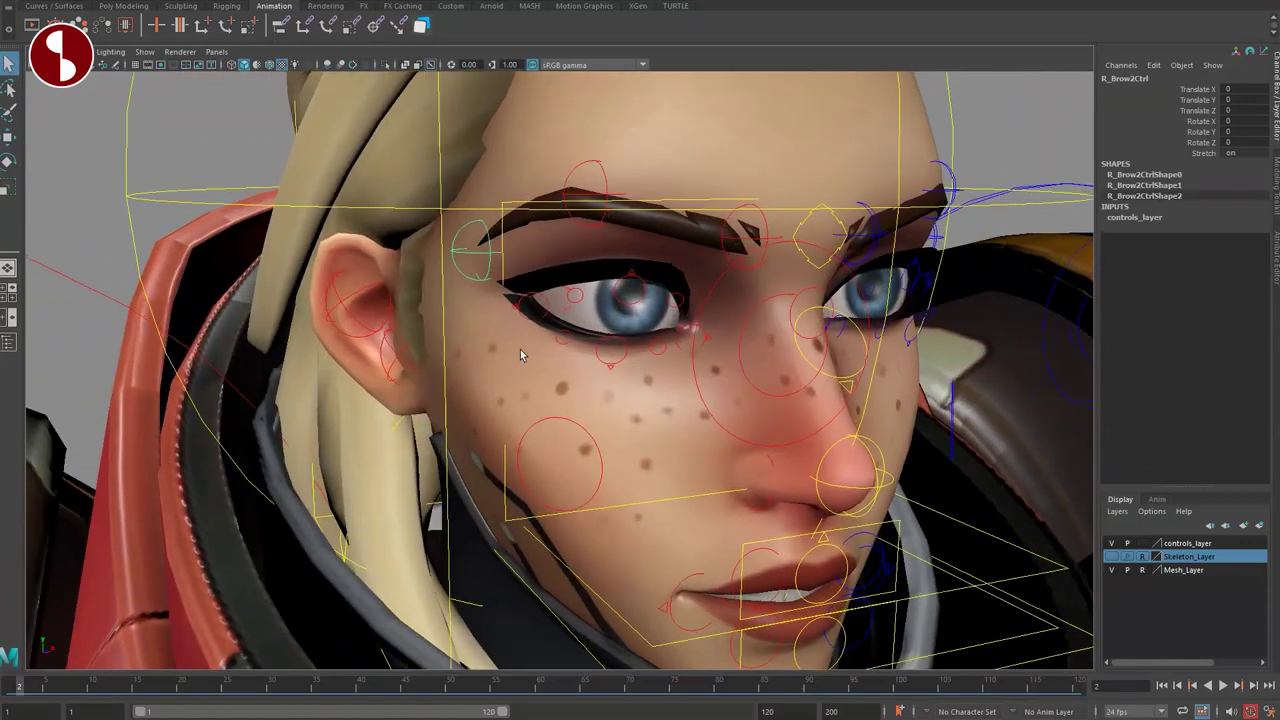
pyautogui.click(540, 447)
pyautogui.press('w')
pyautogui.moveTo(579, 458)
pyautogui.mouseDown()
pyautogui.moveTo(548, 448)
pyautogui.moveTo(548, 389)
pyautogui.moveTo(546, 474)
pyautogui.moveTo(594, 480)
pyautogui.moveTo(578, 480)
pyautogui.mouseUp()
pyautogui.hotkey('ctrl', 'z')
pyautogui.hotkey('ctrl', 'z')
pyautogui.press('q')
# Step: Try rotating the character's right ear controls, and undo the rotations
pyautogui.keyDown('alt'); pyautogui.moveTo(588, 549); pyautogui.dragTo(548, 406, button='middle'); pyautogui.keyUp('alt')
pyautogui.keyDown('alt'); pyautogui.moveTo(464, 358); pyautogui.dragTo(499, 478, button='middle'); pyautogui.keyUp('alt')
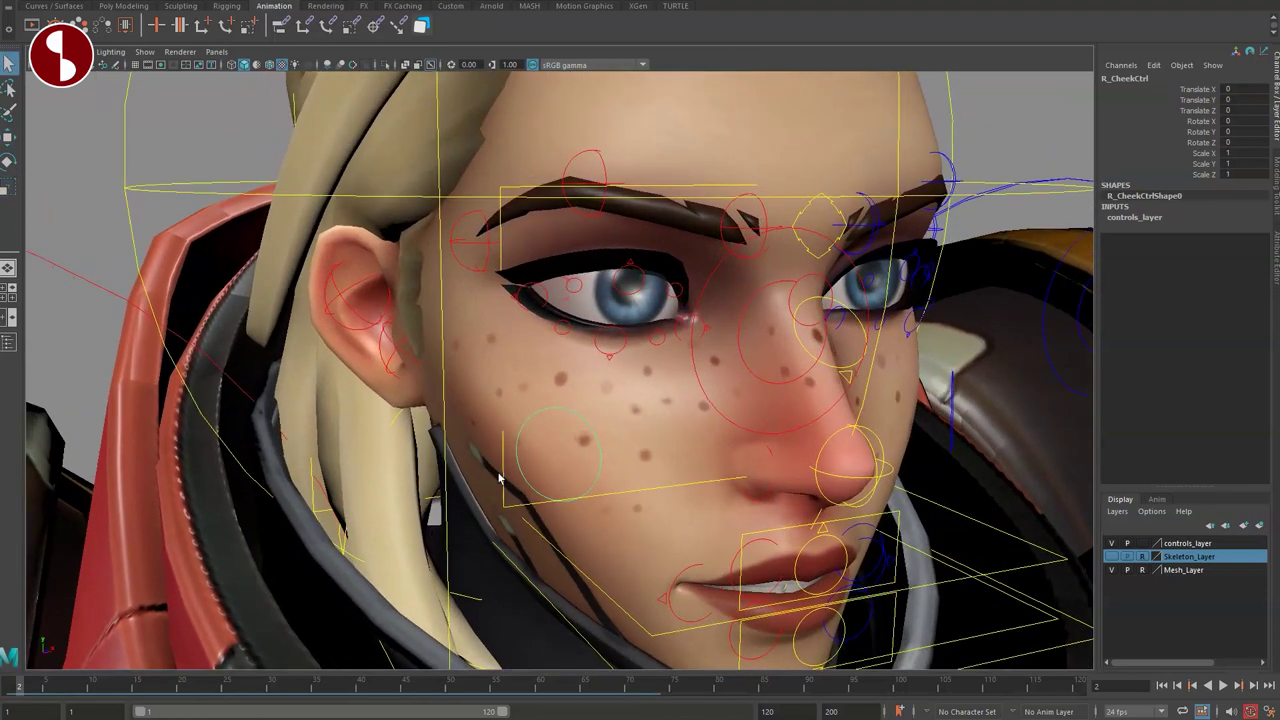
pyautogui.click(393, 350)
pyautogui.press('e')
pyautogui.moveTo(397, 362)
pyautogui.mouseDown()
pyautogui.moveTo(451, 405)
pyautogui.moveTo(417, 375)
pyautogui.mouseUp()
pyautogui.hotkey('ctrl', 'z')
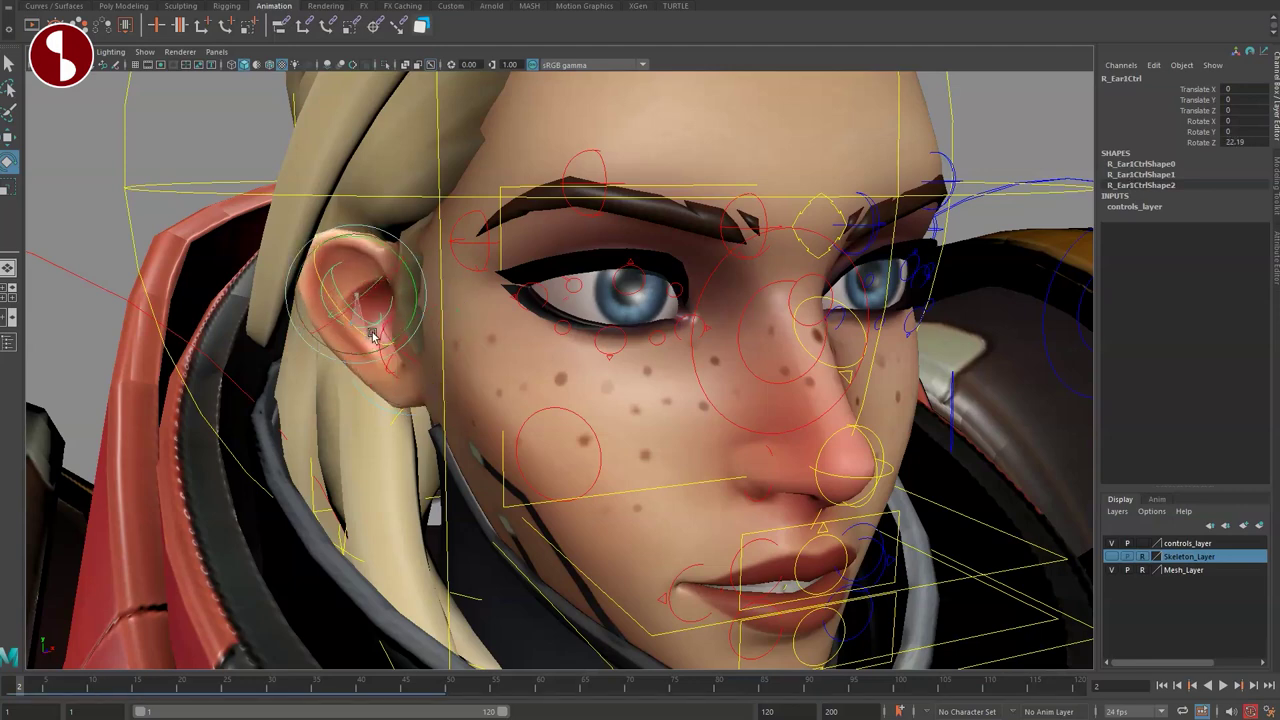
# Step: Try moving the right eyeball's main aim control, and undo the move
pyautogui.keyDown('alt'); pyautogui.moveTo(623, 444); pyautogui.dragTo(468, 366); pyautogui.keyUp('alt')
pyautogui.keyDown('alt'); pyautogui.moveTo(561, 361); pyautogui.dragTo(566, 400); pyautogui.keyUp('alt')
pyautogui.click(537, 320)
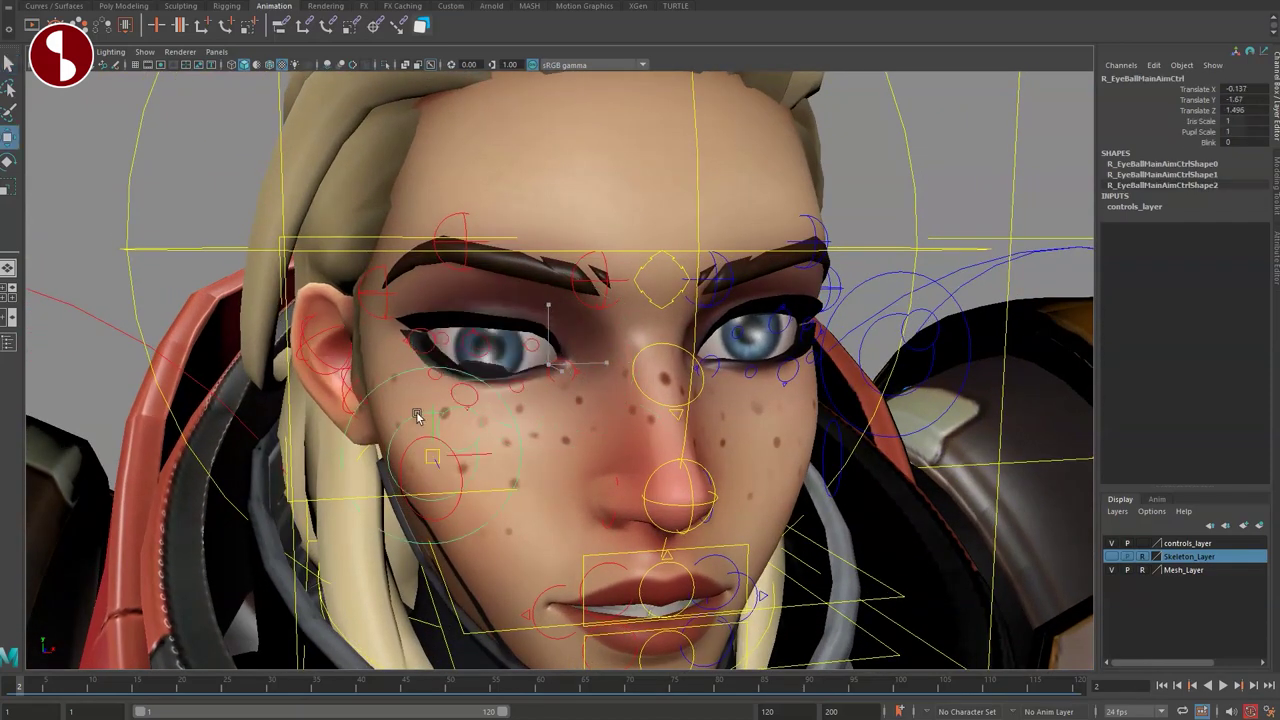
pyautogui.hotkey('ctrl', 'z')
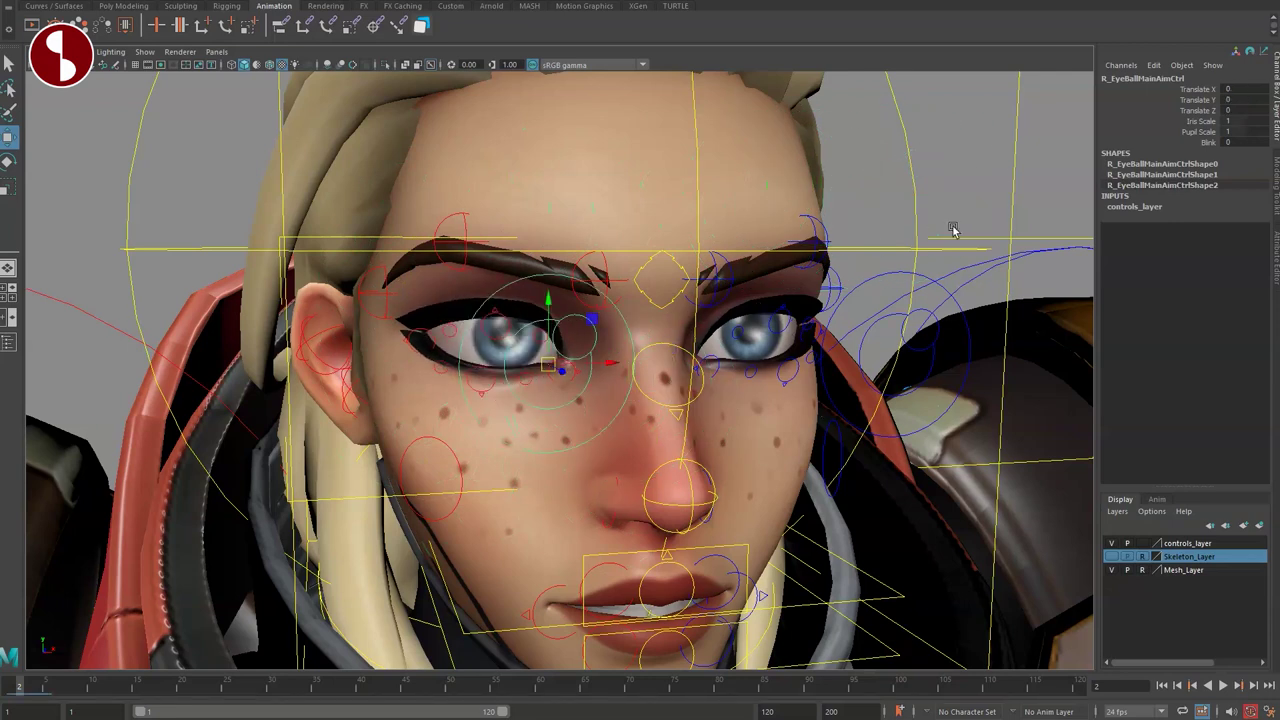
# Step: Try changing the right eyeball aim control's Iris Scale and Blink attributes, and restore them
pyautogui.click(1133, 122)
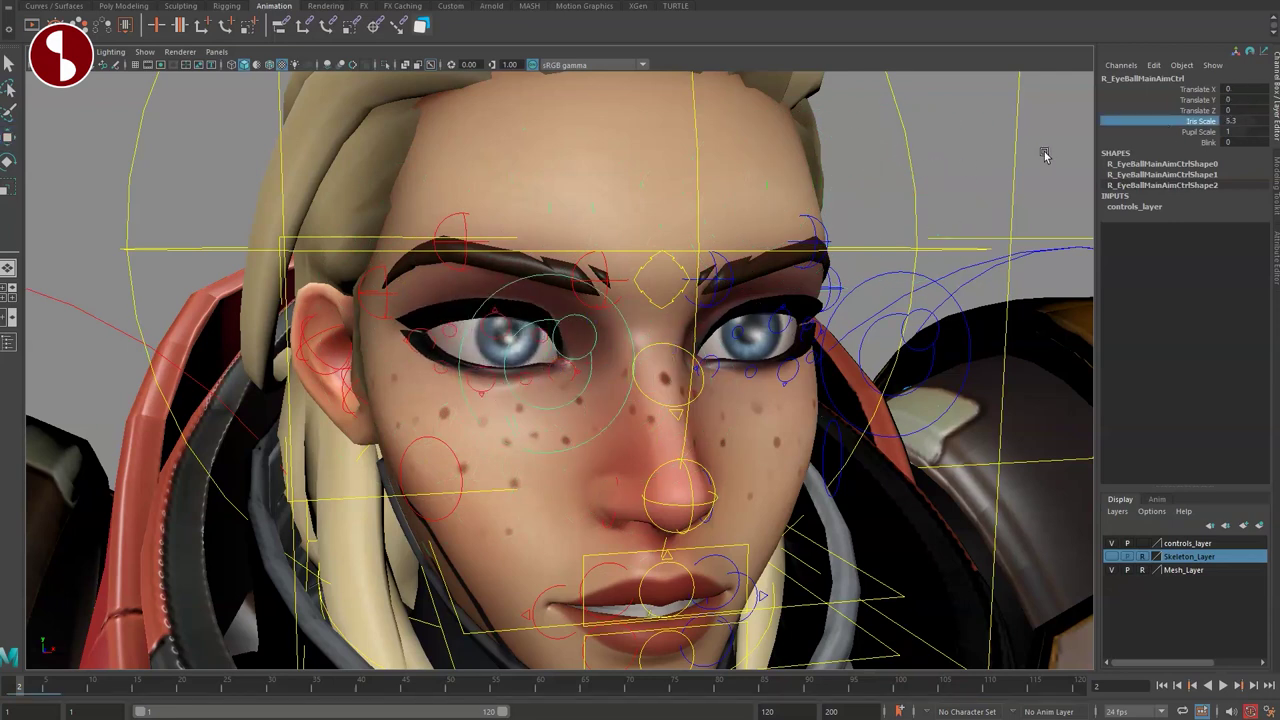
pyautogui.click(1161, 143)
pyautogui.moveTo(908, 142)
pyautogui.mouseDown(button='middle')
pyautogui.moveTo(957, 141)
pyautogui.moveTo(931, 143)
pyautogui.moveTo(963, 162)
pyautogui.moveTo(896, 163)
pyautogui.mouseUp(button='middle')
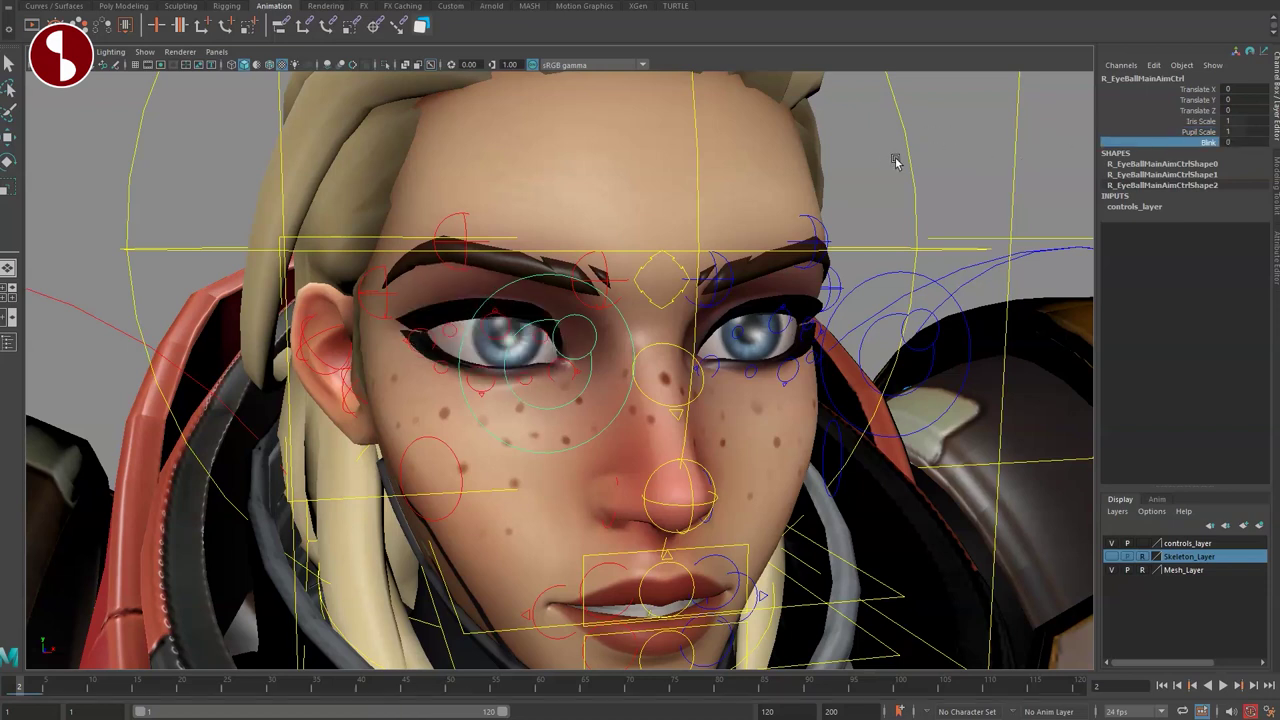
# Step: Try moving the upper eyelid controls near the middle and inner side of the right eye, and undo the moves
pyautogui.keyDown('alt'); pyautogui.moveTo(474, 407); pyautogui.dragTo(470, 377); pyautogui.keyUp('alt')
pyautogui.click(492, 340)
pyautogui.press('w')
pyautogui.moveTo(497, 260)
pyautogui.mouseDown()
pyautogui.moveTo(503, 307)
pyautogui.moveTo(500, 267)
pyautogui.mouseUp()
pyautogui.click(539, 350)
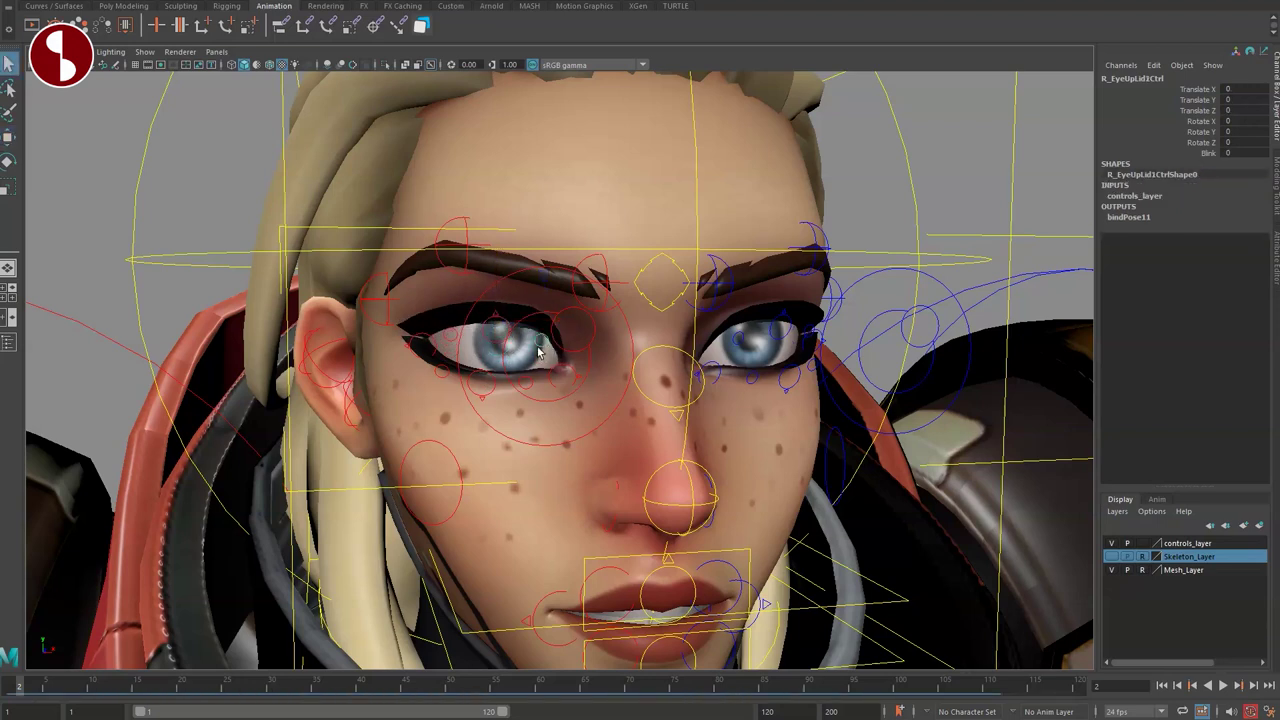
pyautogui.moveTo(536, 372); pyautogui.dragTo(533, 374)
pyautogui.hotkey('ctrl', 'z')
# Step: Try moving the upper eyelid control at the right eye's outer corner, and undo the move
pyautogui.click(525, 382)
pyautogui.click(527, 385)
pyautogui.click(426, 346)
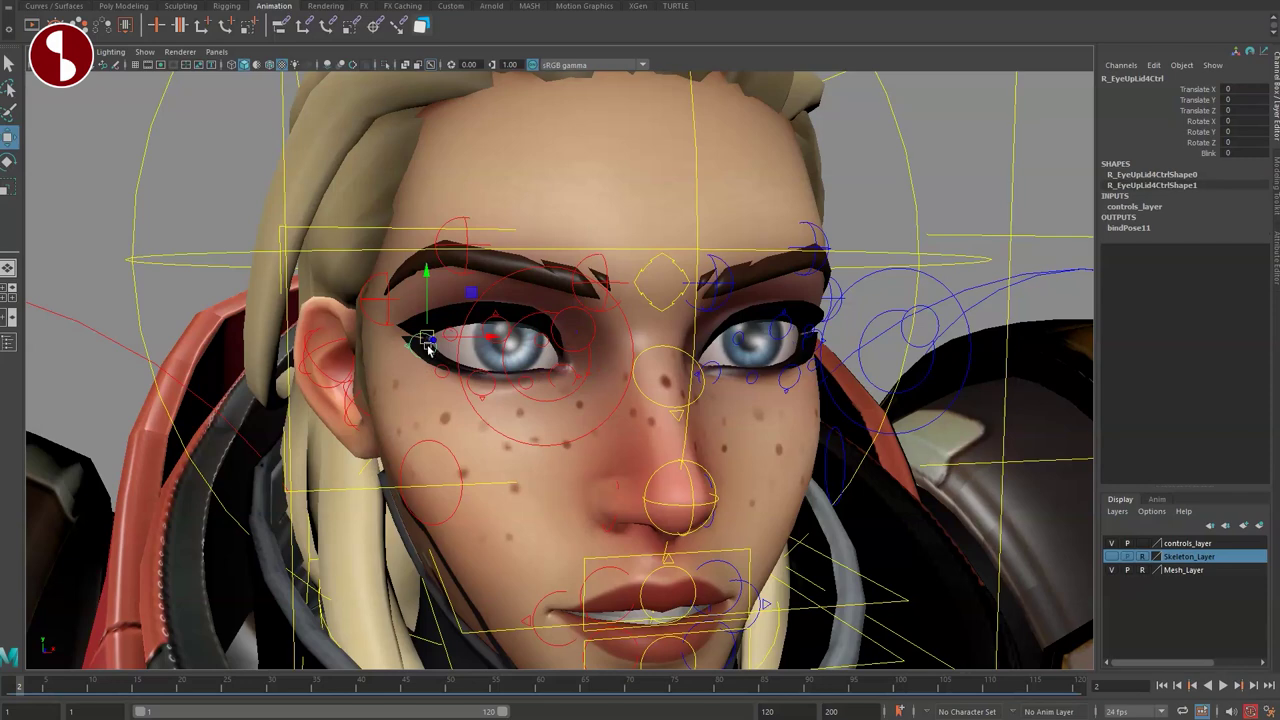
pyautogui.moveTo(427, 337); pyautogui.dragTo(428, 338)
pyautogui.hotkey('ctrl', 'z')
# Step: Try moving the eye aim control in front of the face in several directions, and undo the moves
pyautogui.keyDown('alt'); pyautogui.moveTo(557, 395); pyautogui.dragTo(429, 311); pyautogui.keyUp('alt')
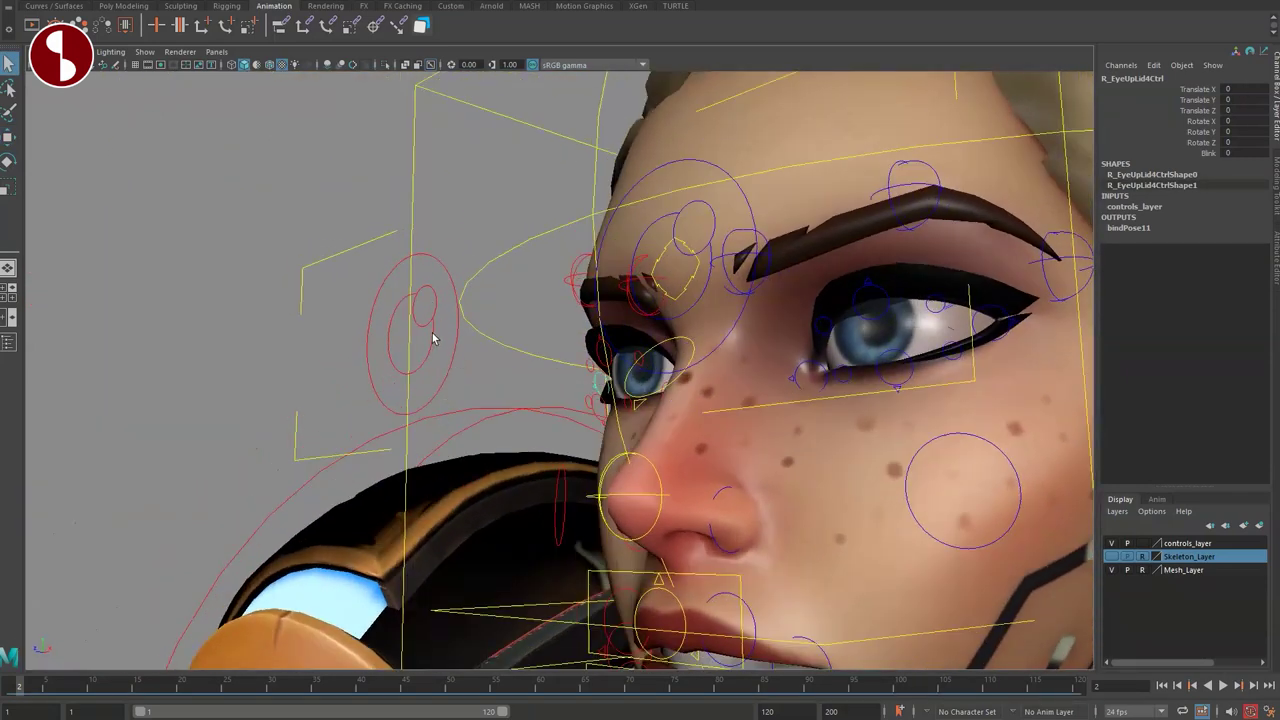
pyautogui.click(433, 340)
pyautogui.keyDown('alt'); pyautogui.moveTo(437, 250); pyautogui.dragTo(610, 385); pyautogui.keyUp('alt')
pyautogui.keyDown('alt'); pyautogui.moveTo(610, 385); pyautogui.dragTo(425, 305, button='right'); pyautogui.keyUp('alt')
pyautogui.keyDown('alt'); pyautogui.moveTo(425, 305); pyautogui.dragTo(550, 318); pyautogui.keyUp('alt')
pyautogui.click(685, 331)
pyautogui.keyDown('alt'); pyautogui.moveTo(634, 424); pyautogui.dragTo(537, 413); pyautogui.keyUp('alt')
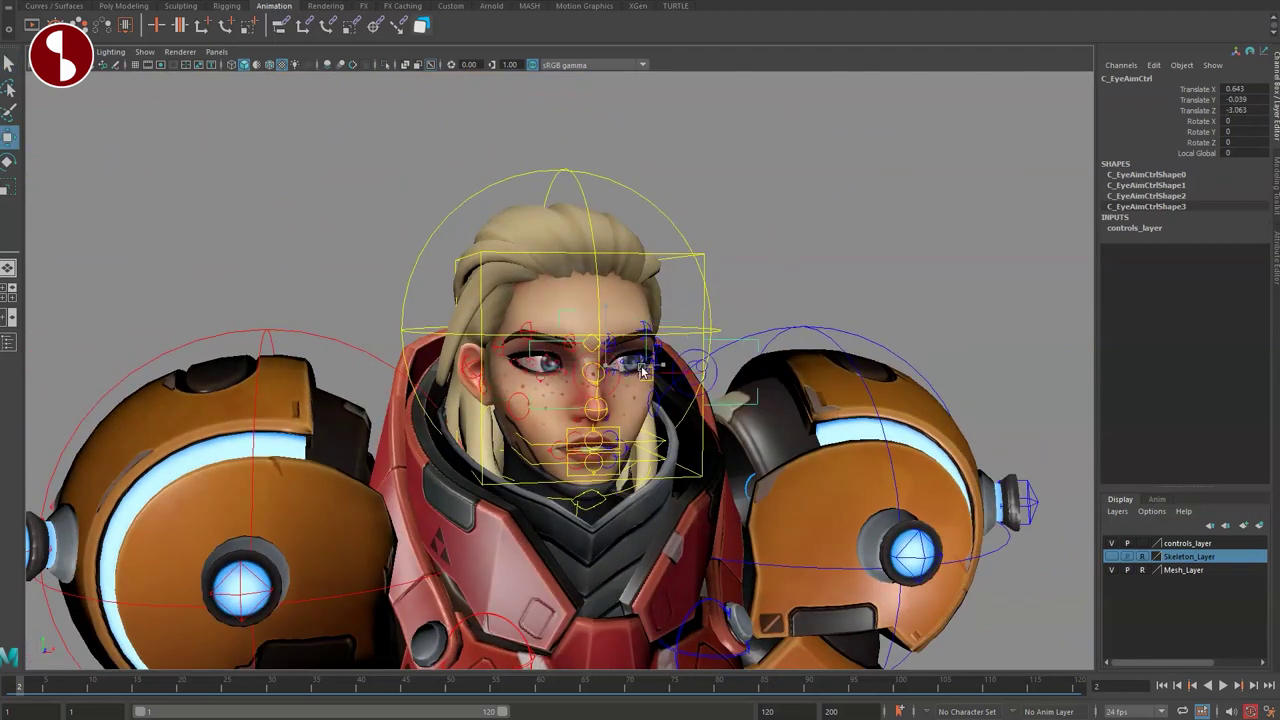
pyautogui.moveTo(635, 375); pyautogui.dragTo(514, 393)
pyautogui.hotkey('ctrl', 'z')
pyautogui.click(549, 388)
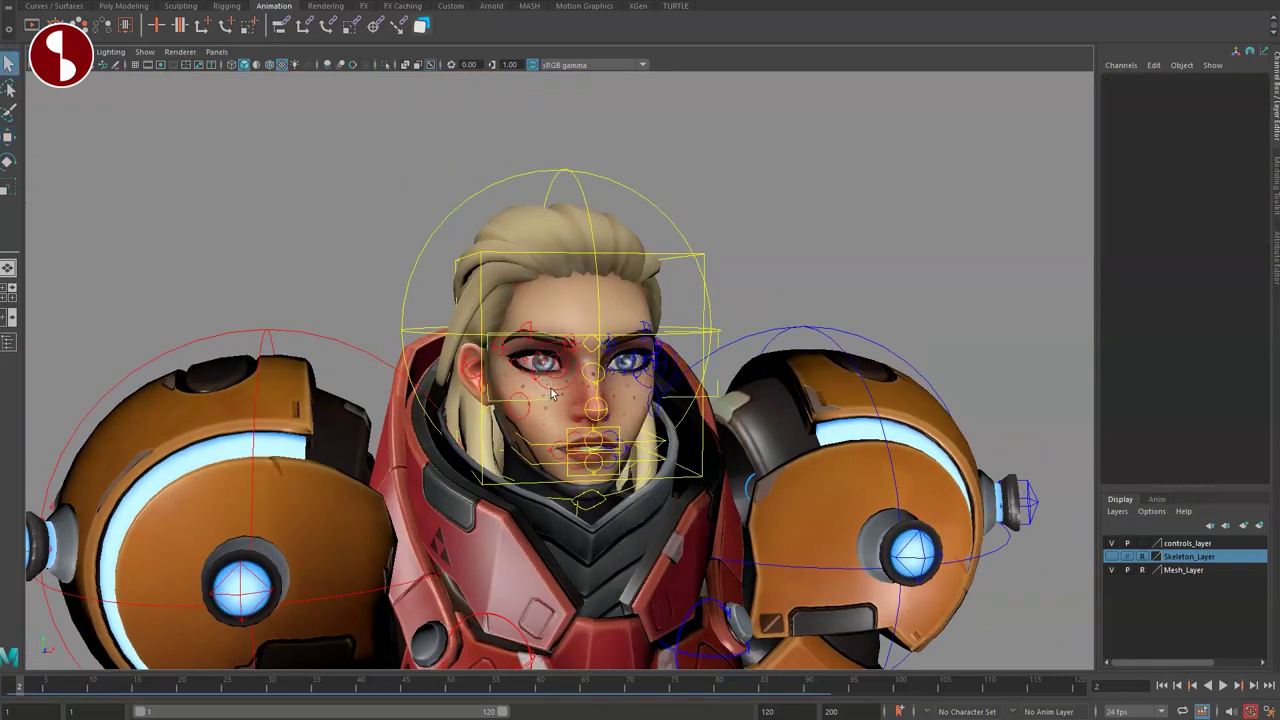
pyautogui.click(552, 389)
pyautogui.press('w')
pyautogui.hotkey('ctrl', 'z')
# Step: Select the head control, try rotating it, and undo the rotation
pyautogui.scroll(-3, 710, 386)
pyautogui.press('q')
pyautogui.click(638, 318)
pyautogui.click(652, 322)
pyautogui.press('e')
pyautogui.moveTo(592, 366); pyautogui.dragTo(612, 373)
pyautogui.hotkey('ctrl', 'z')
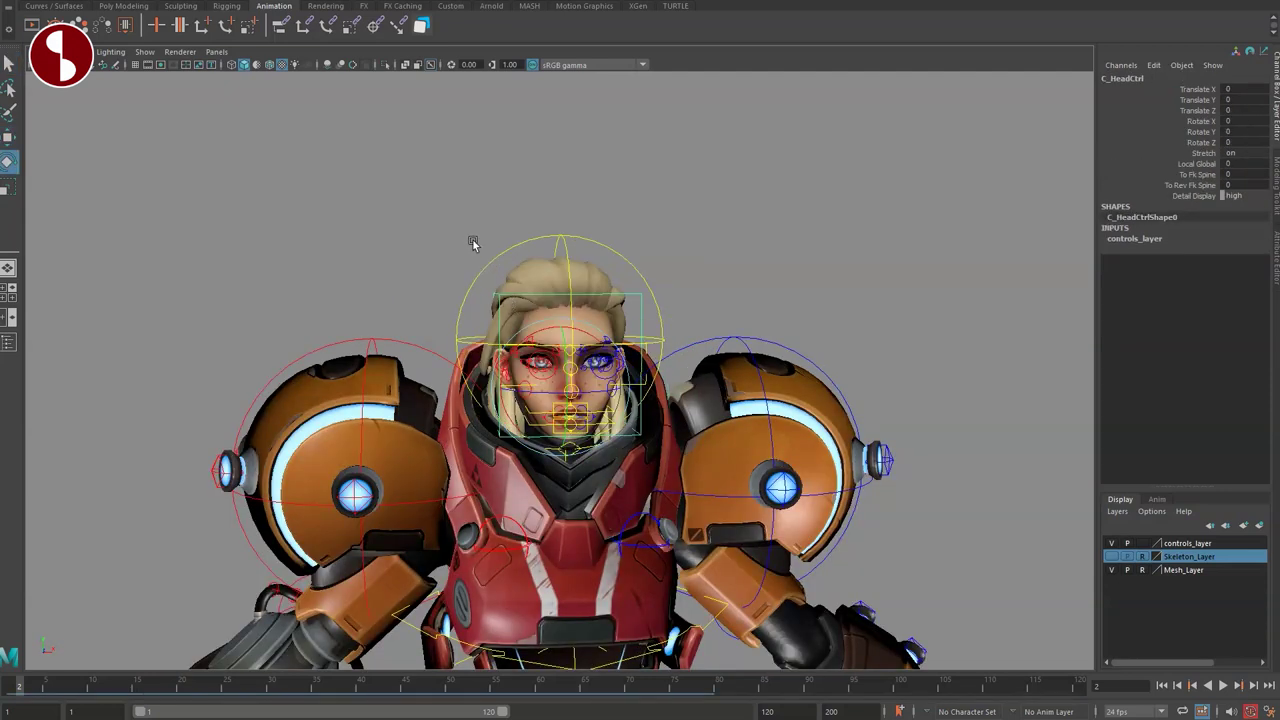
# Step: Rotate the head control to about 0.4 in X, -19.6 in Y and 28.9 in Z
pyautogui.moveTo(473, 240); pyautogui.dragTo(500, 269)
pyautogui.click(508, 296)
pyautogui.moveTo(553, 398); pyautogui.dragTo(578, 392)
pyautogui.press('q')
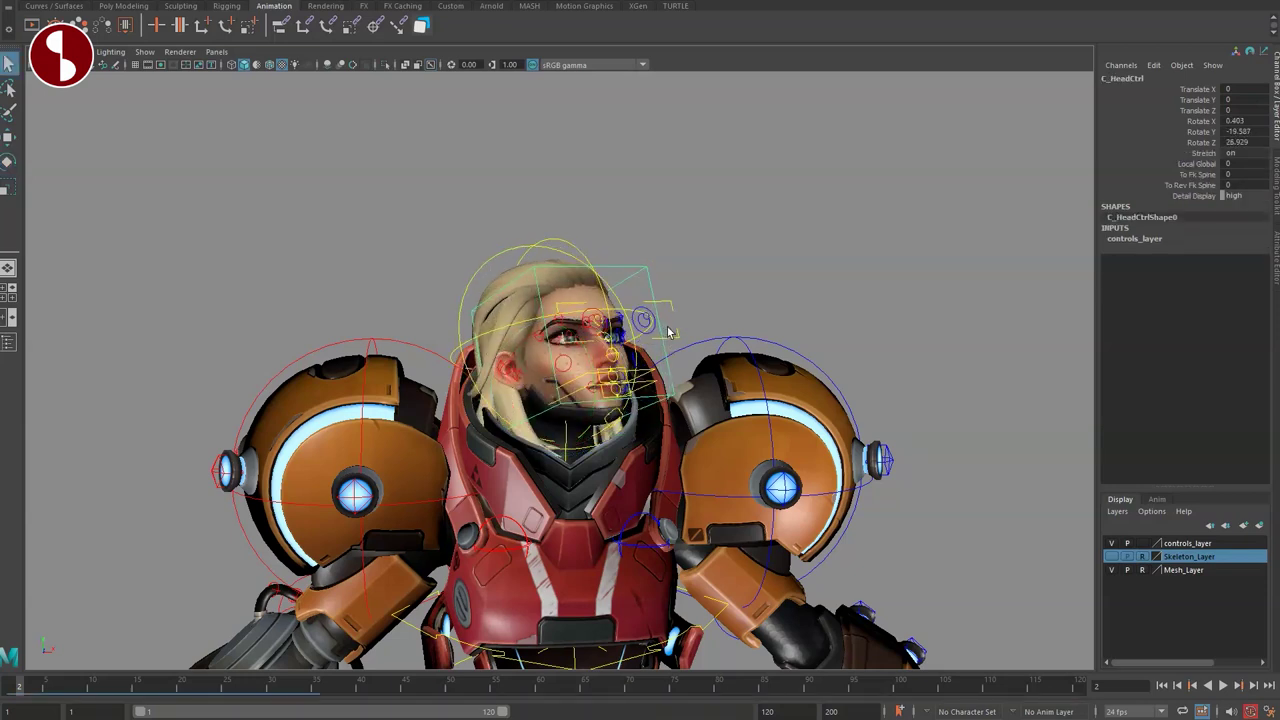
# Step: Move the eye aim control away from the face, then try rotating the head control and undo that rotation
pyautogui.click(672, 333)
pyautogui.press('w')
pyautogui.moveTo(733, 273); pyautogui.dragTo(732, 269)
pyautogui.keyDown('alt'); pyautogui.moveTo(732, 269); pyautogui.dragTo(604, 347); pyautogui.keyUp('alt')
pyautogui.click(636, 262)
pyautogui.press('e')
pyautogui.hotkey('ctrl', 'z')
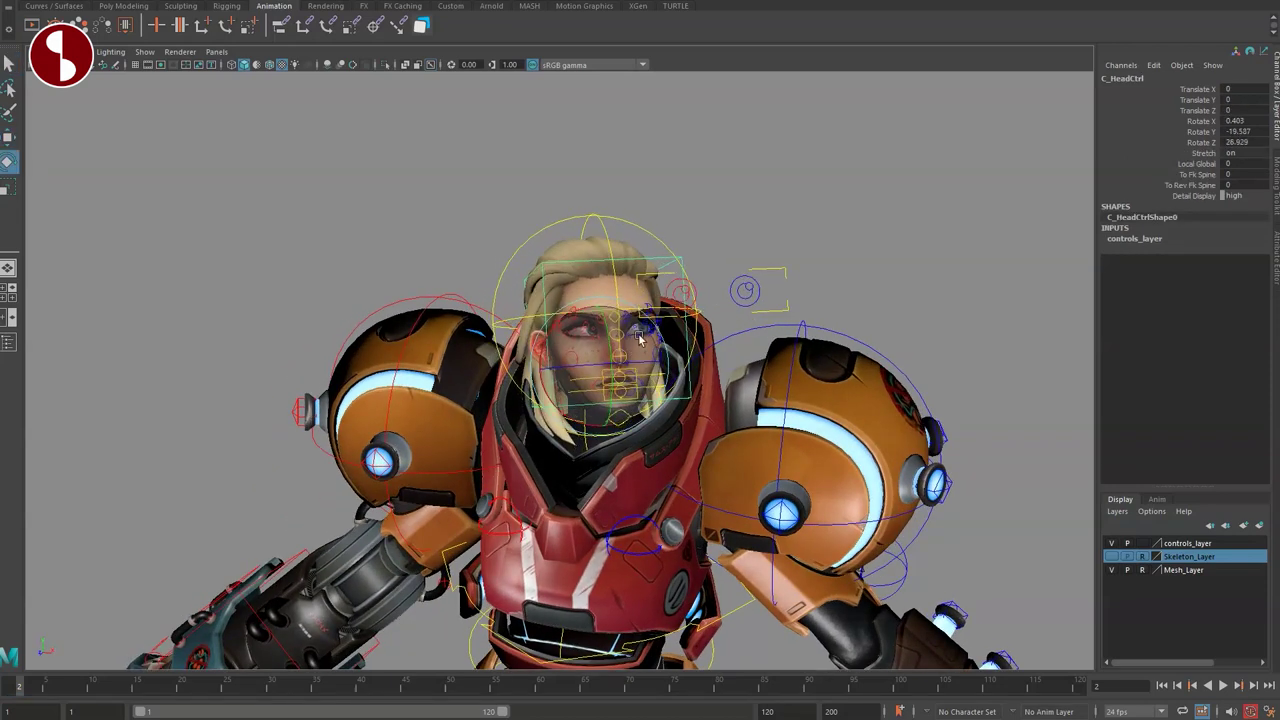
# Step: Set the eye aim control's Local Global to 1 and rotate the head to about -6.2, -11.2 and 25.7
pyautogui.click(777, 270)
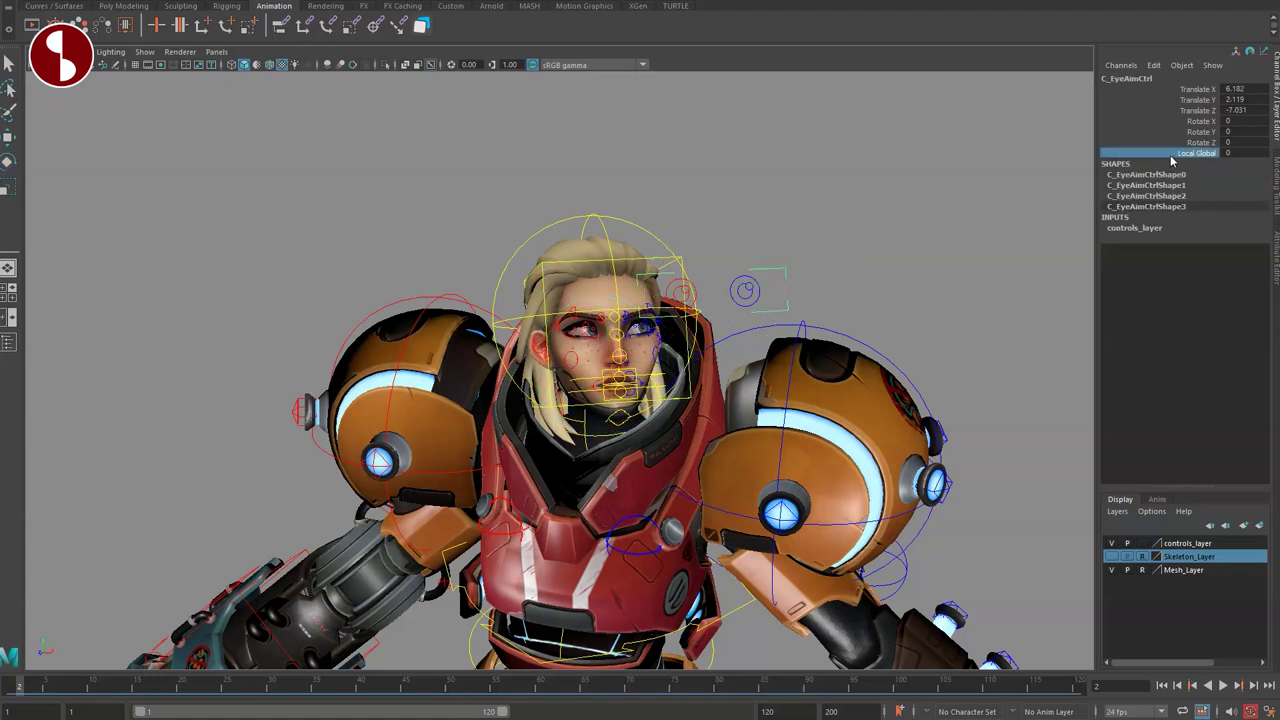
pyautogui.keyDown('alt'); pyautogui.moveTo(574, 424); pyautogui.dragTo(635, 419); pyautogui.keyUp('alt')
pyautogui.click(645, 259)
pyautogui.press('e')
pyautogui.moveTo(580, 362)
pyautogui.mouseDown()
pyautogui.moveTo(552, 378)
pyautogui.moveTo(547, 365)
pyautogui.moveTo(581, 363)
pyautogui.mouseUp()
pyautogui.press('q')
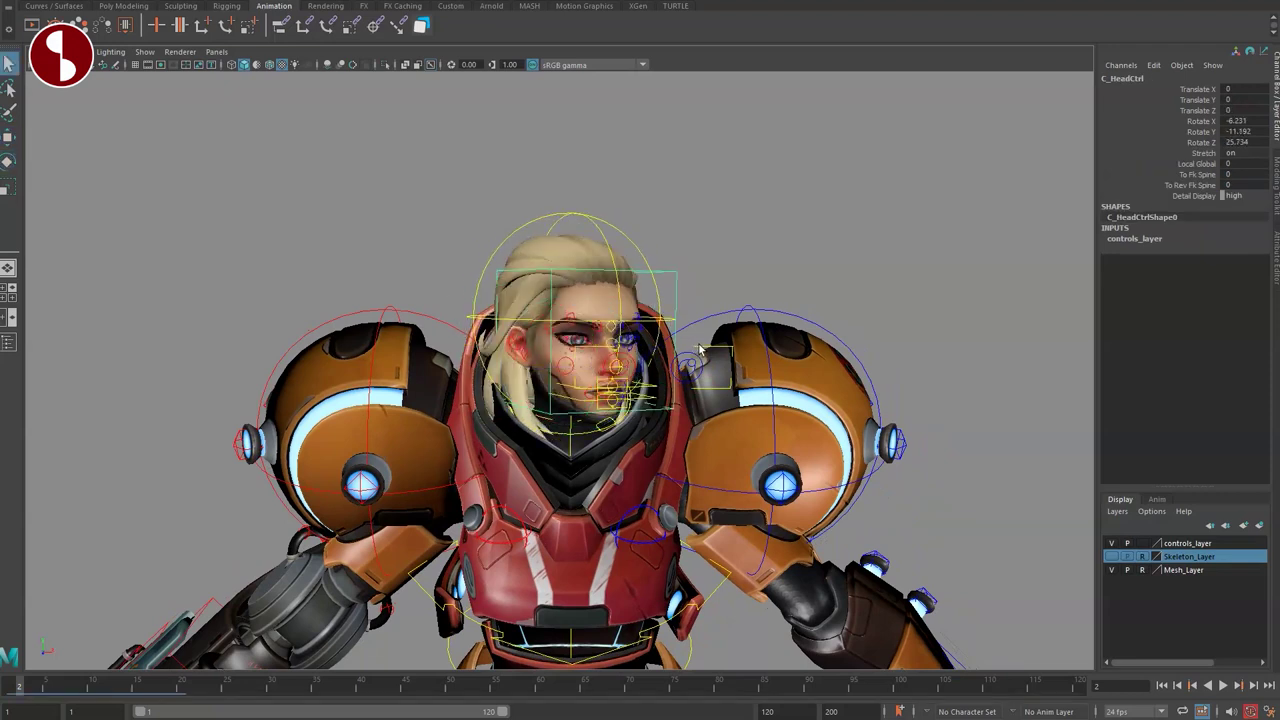
# Step: Reposition the eye aim control, and reset the head control's X, Y and Z rotations to 0
pyautogui.click(698, 352)
pyautogui.click(697, 356)
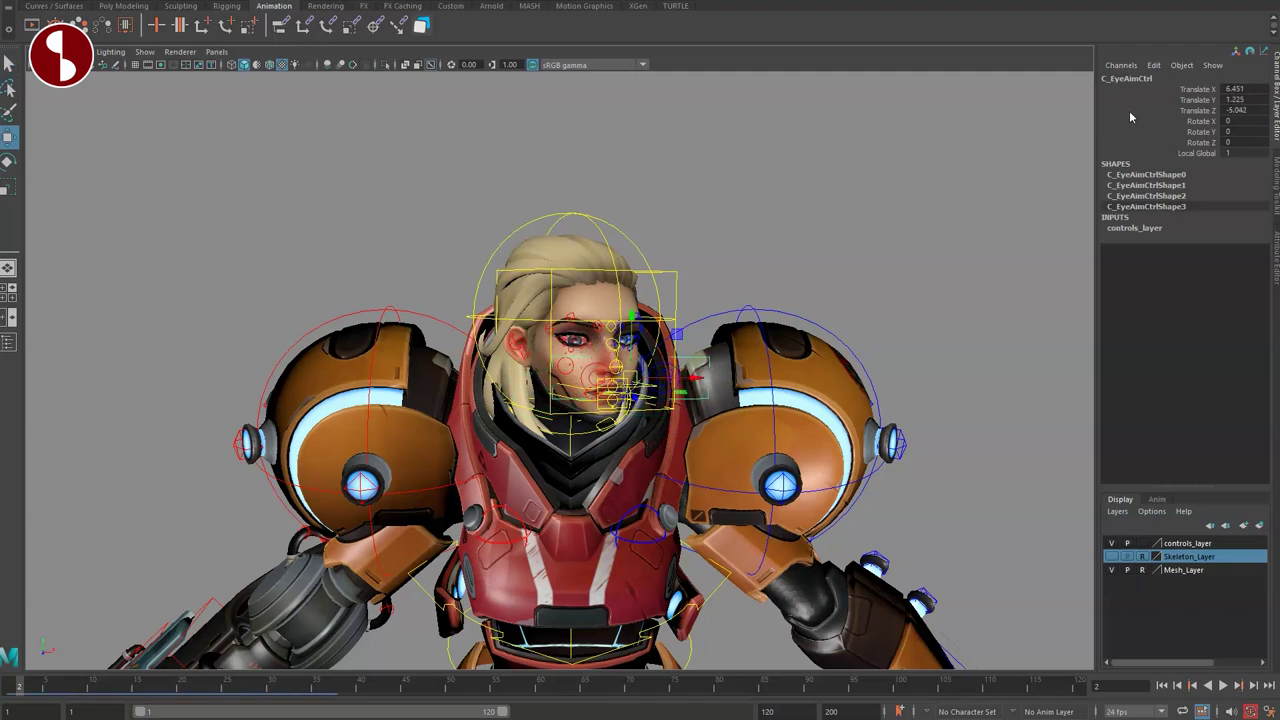
pyautogui.click(672, 275)
pyautogui.press('w')
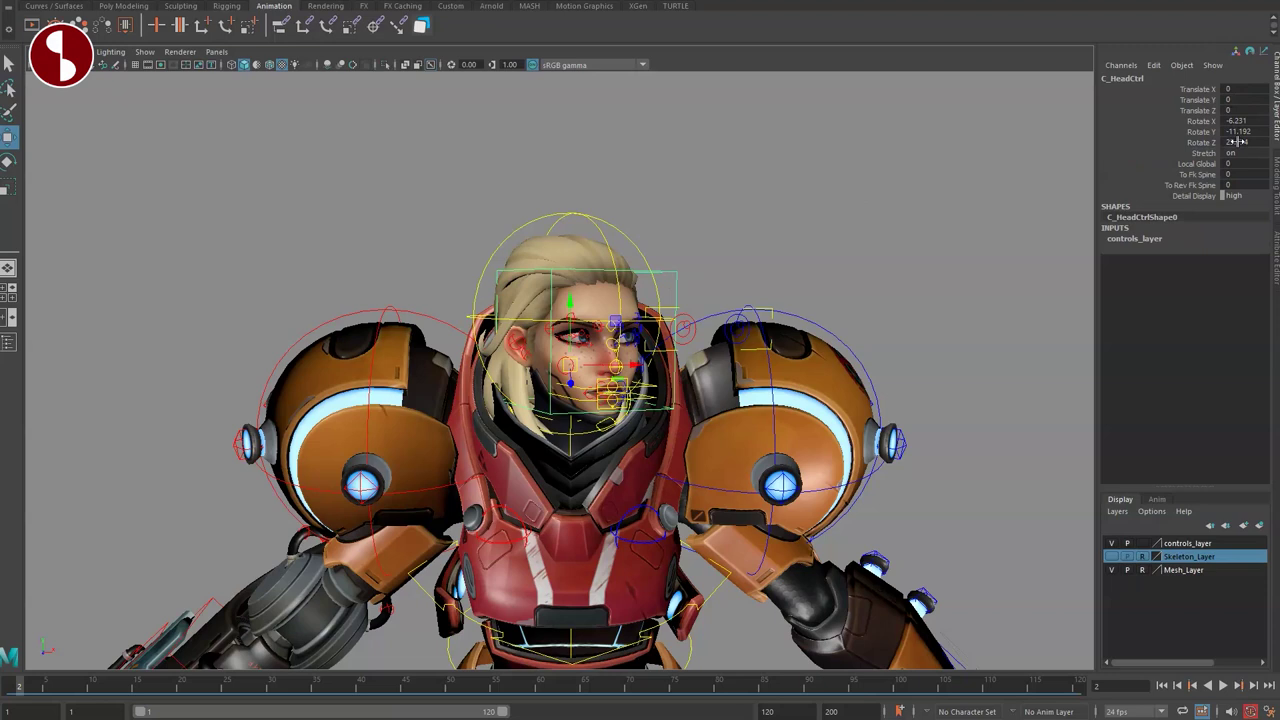
pyautogui.write('0')
pyautogui.press('Return')
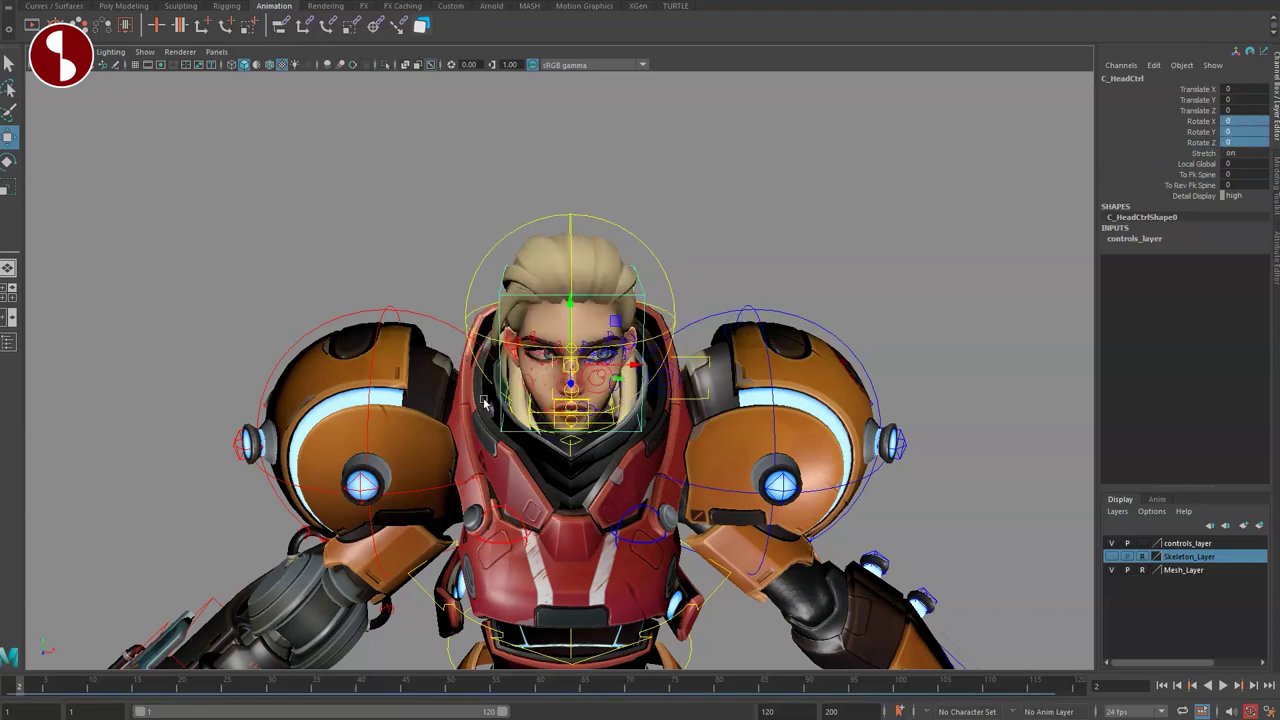
# Step: Inspect the helmet control's Show Helmet and Dyn Par attributes and the head control's space and Detail Display attributes
pyautogui.keyDown('alt'); pyautogui.moveTo(484, 402); pyautogui.dragTo(462, 360, button='middle'); pyautogui.keyUp('alt')
pyautogui.keyDown('alt'); pyautogui.moveTo(462, 360); pyautogui.dragTo(640, 509, button='right'); pyautogui.keyUp('alt')
pyautogui.keyDown('alt'); pyautogui.moveTo(640, 509); pyautogui.dragTo(780, 515); pyautogui.keyUp('alt')
pyautogui.press('q')
pyautogui.click(645, 142)
pyautogui.click(643, 139)
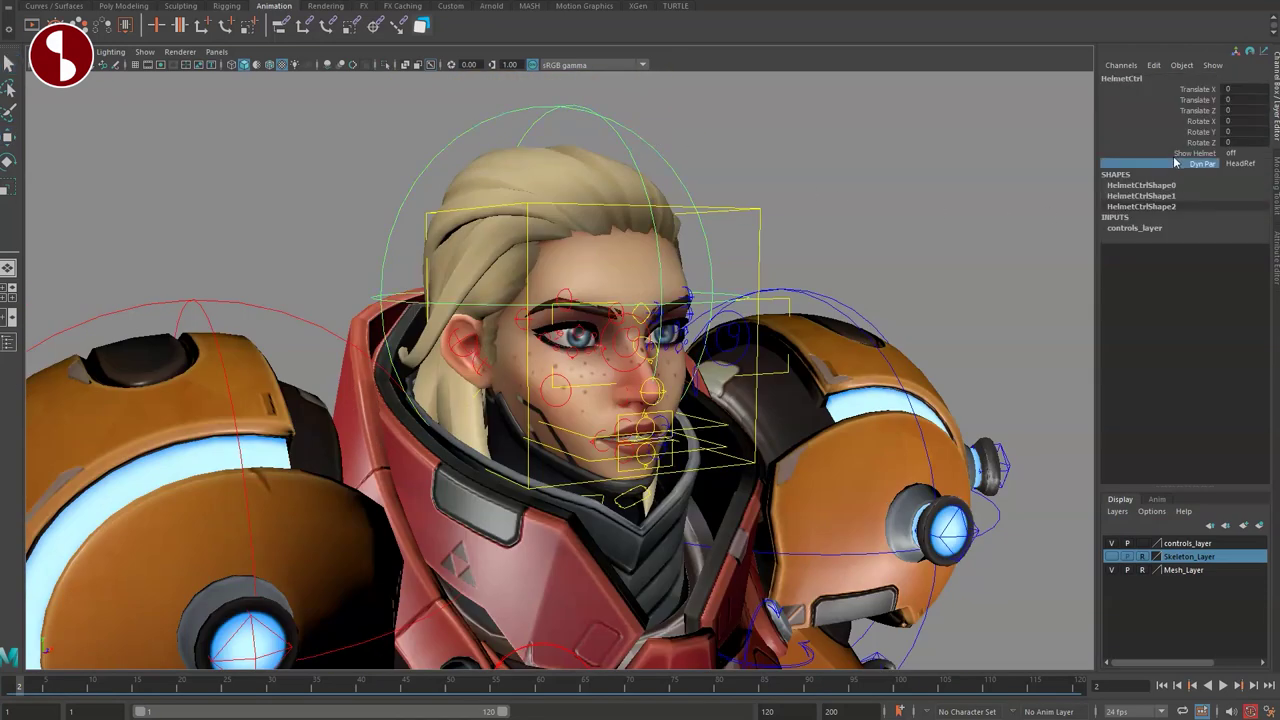
pyautogui.click(748, 218)
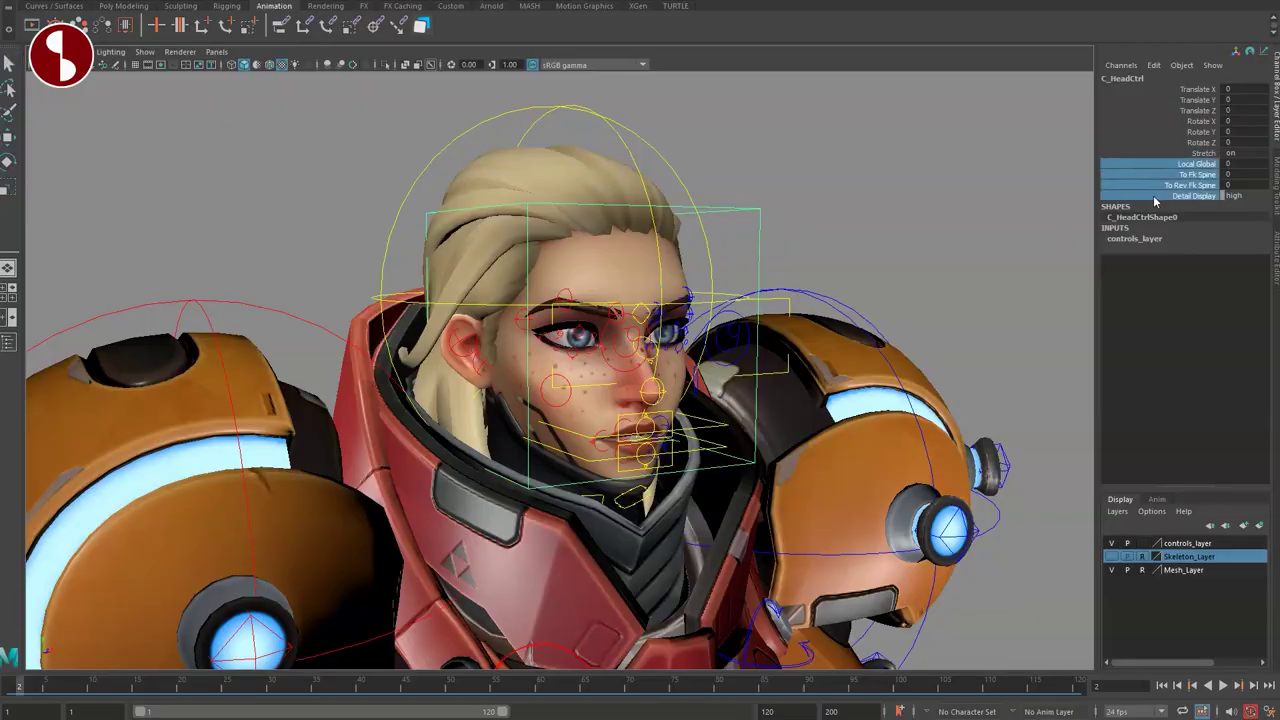
# Step: Compare the character's head and hair in wireframe, shaded and textured display
pyautogui.click(334, 246)
pyautogui.press('4')
pyautogui.moveTo(415, 425)
pyautogui.keyDown('alt'); pyautogui.mouseDown()
pyautogui.moveTo(630, 432)
pyautogui.moveTo(450, 410)
pyautogui.mouseUp(); pyautogui.keyUp('alt')
pyautogui.press('5')
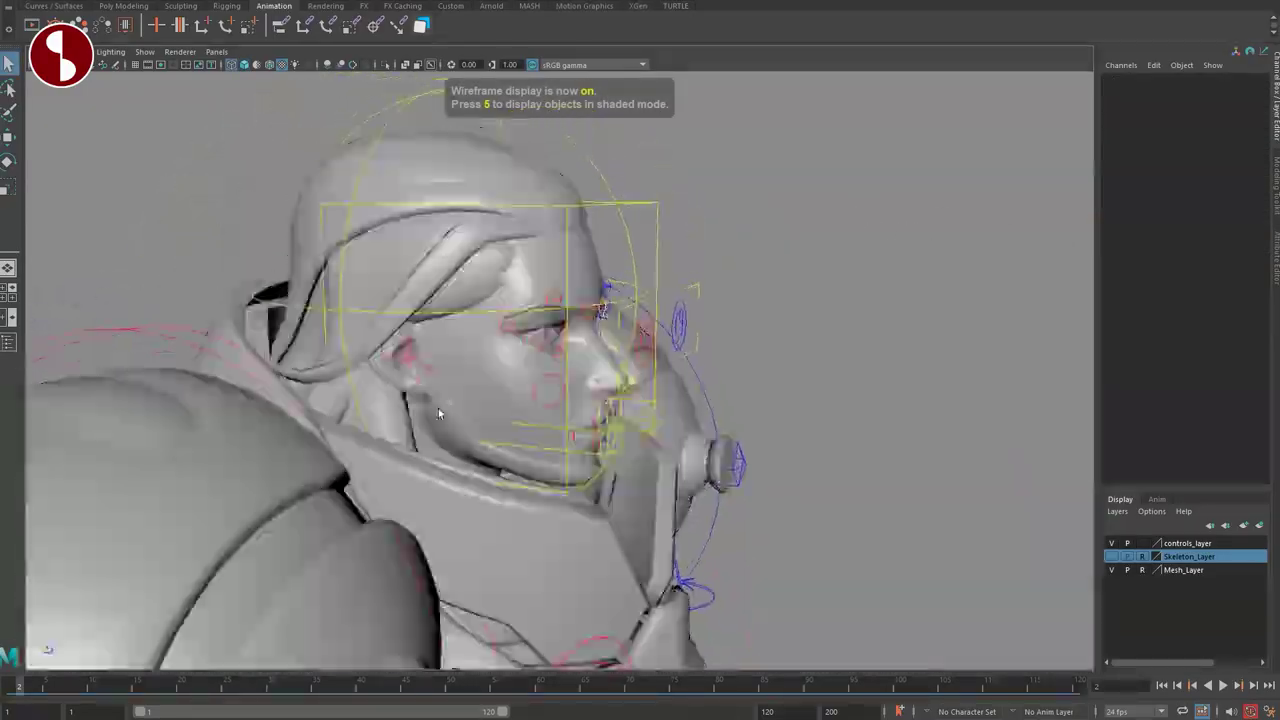
pyautogui.press('6')
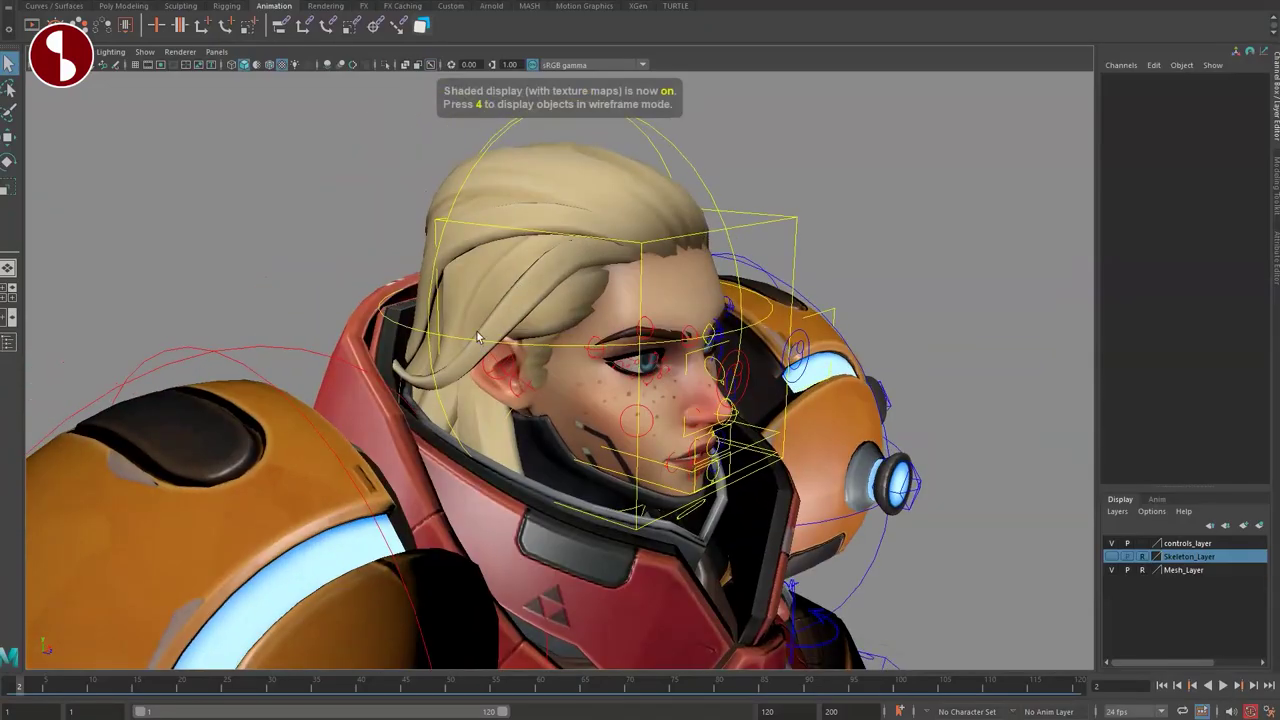
pyautogui.scroll(-5, 490, 331)
pyautogui.keyDown('alt'); pyautogui.moveTo(580, 372); pyautogui.dragTo(530, 400); pyautogui.keyUp('alt')
pyautogui.press('4')
pyautogui.press('6')
# Step: Test sliding the front piston control on the right shoulder pad, and select the neighbouring side piston control
pyautogui.keyDown('alt'); pyautogui.moveTo(556, 413); pyautogui.dragTo(513, 376, button='middle'); pyautogui.keyUp('alt')
pyautogui.scroll(-2, 513, 376)
pyautogui.keyDown('alt'); pyautogui.moveTo(312, 446); pyautogui.dragTo(610, 396, button='middle'); pyautogui.keyUp('alt')
pyautogui.scroll(5, 637, 405)
pyautogui.keyDown('alt'); pyautogui.moveTo(636, 405); pyautogui.dragTo(643, 401); pyautogui.keyUp('alt')
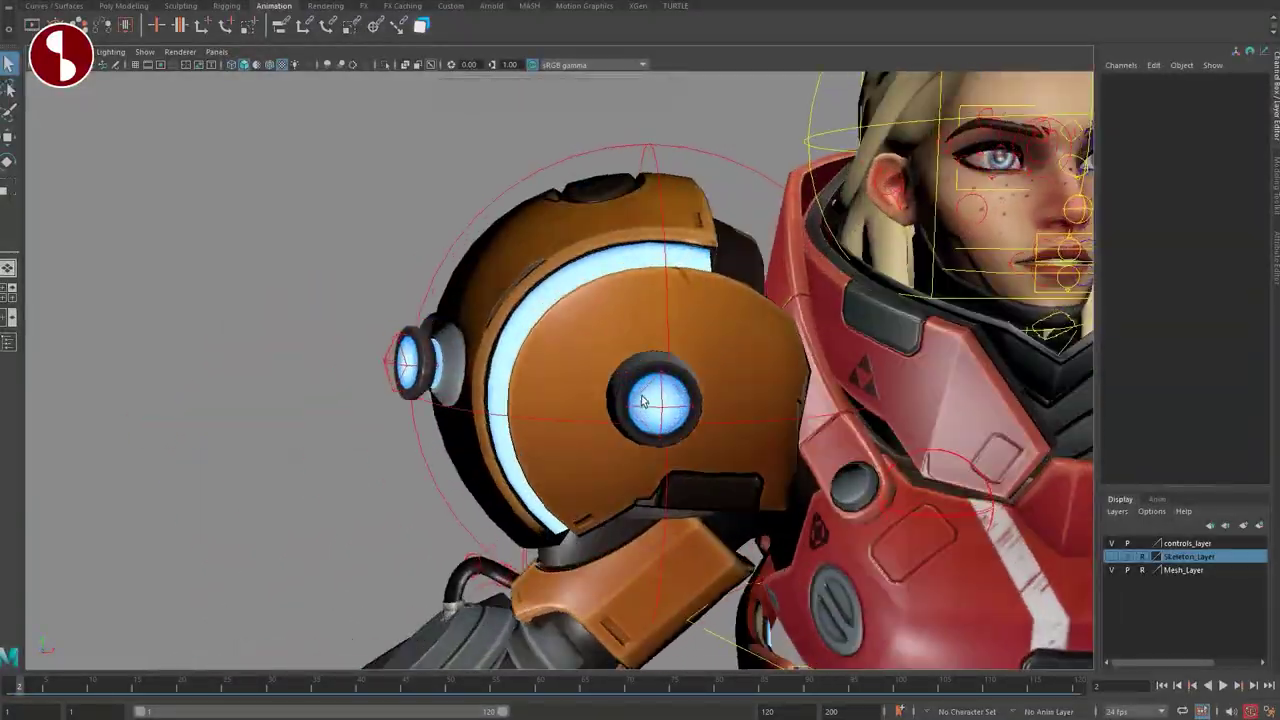
pyautogui.click(657, 410)
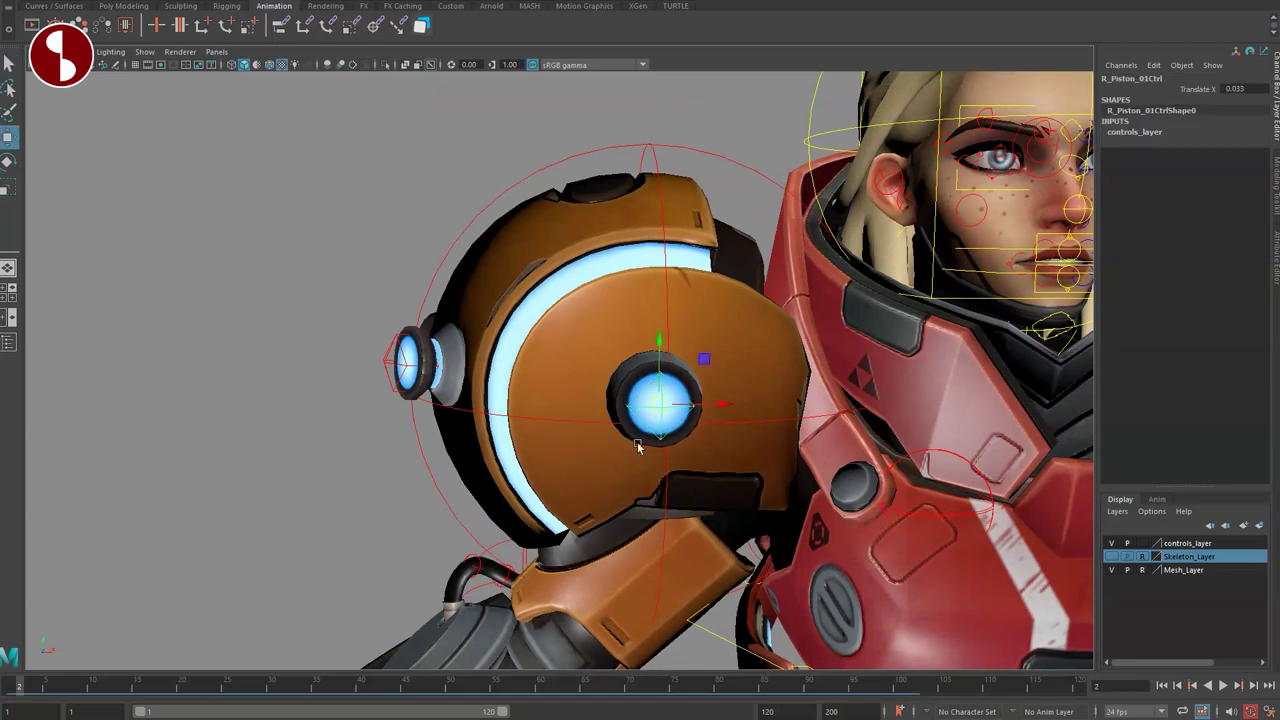
pyautogui.keyDown('alt'); pyautogui.moveTo(637, 447); pyautogui.dragTo(734, 450); pyautogui.keyUp('alt')
pyautogui.moveTo(840, 402); pyautogui.dragTo(914, 399)
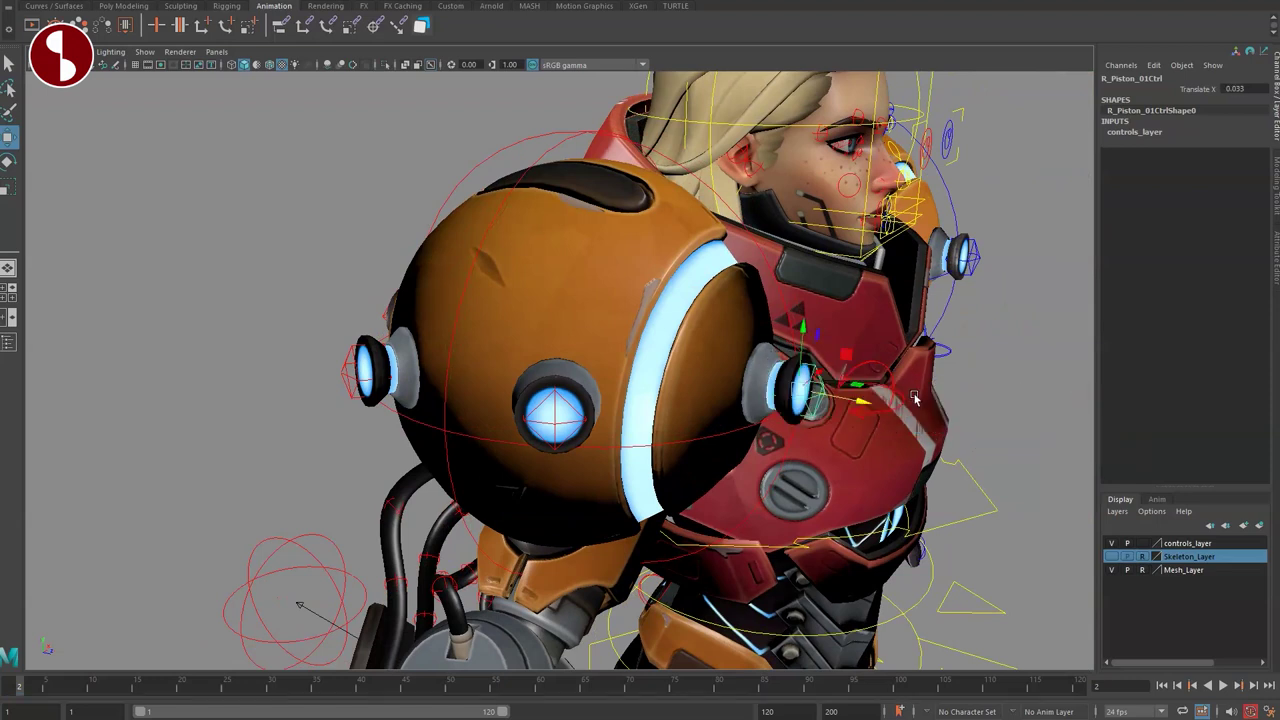
pyautogui.click(552, 405)
pyautogui.click(558, 400)
pyautogui.press('e')
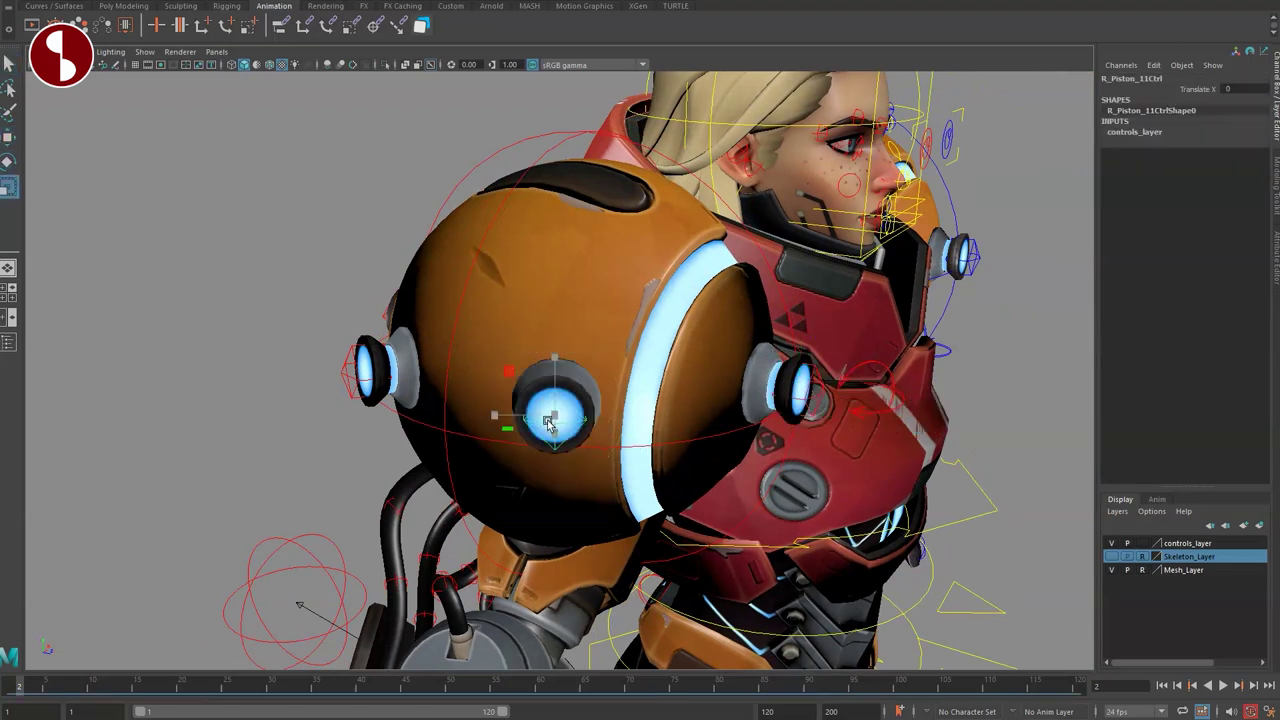
# Step: Examine the right arm cannon in wireframe, shaded and textured display, and select a tube control behind the elbow
pyautogui.keyDown('alt'); pyautogui.moveTo(490, 390); pyautogui.dragTo(520, 200); pyautogui.keyUp('alt')
pyautogui.press('4')
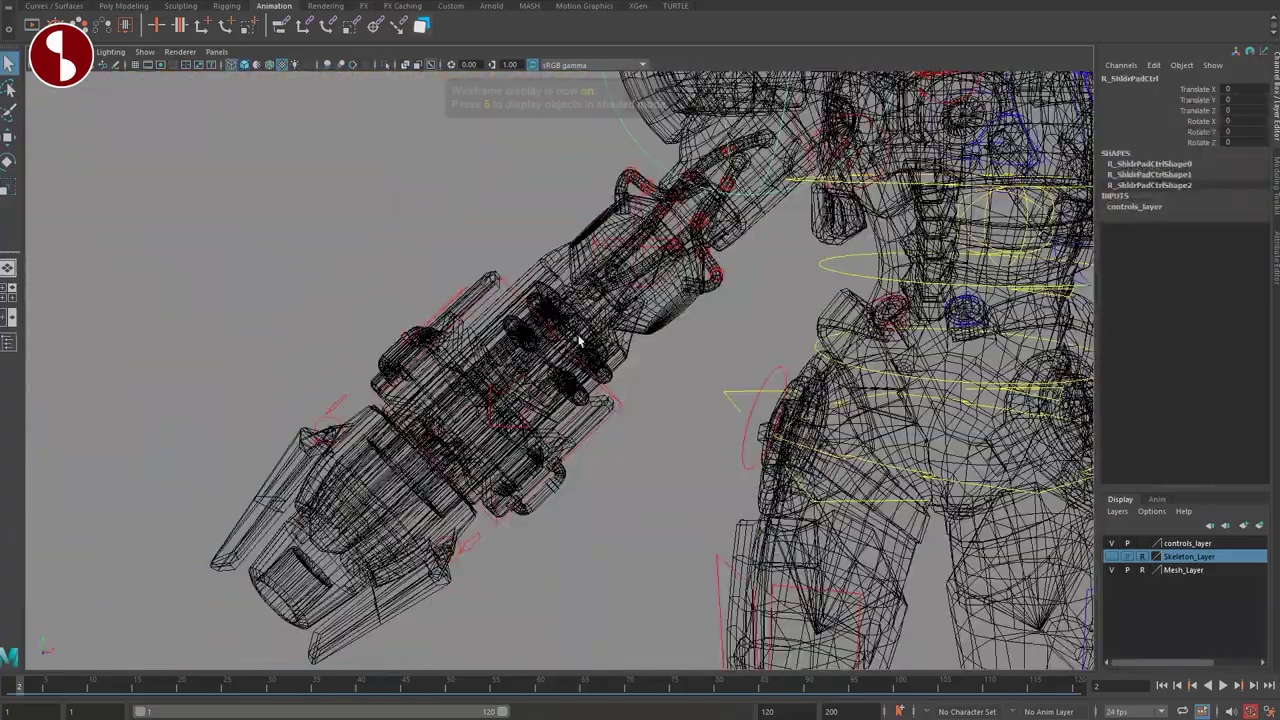
pyautogui.keyDown('alt'); pyautogui.moveTo(640, 299); pyautogui.dragTo(668, 288); pyautogui.keyUp('alt')
pyautogui.keyDown('alt'); pyautogui.moveTo(668, 288); pyautogui.dragTo(651, 357, button='middle'); pyautogui.keyUp('alt')
pyautogui.keyDown('alt'); pyautogui.moveTo(651, 357); pyautogui.dragTo(650, 285); pyautogui.keyUp('alt')
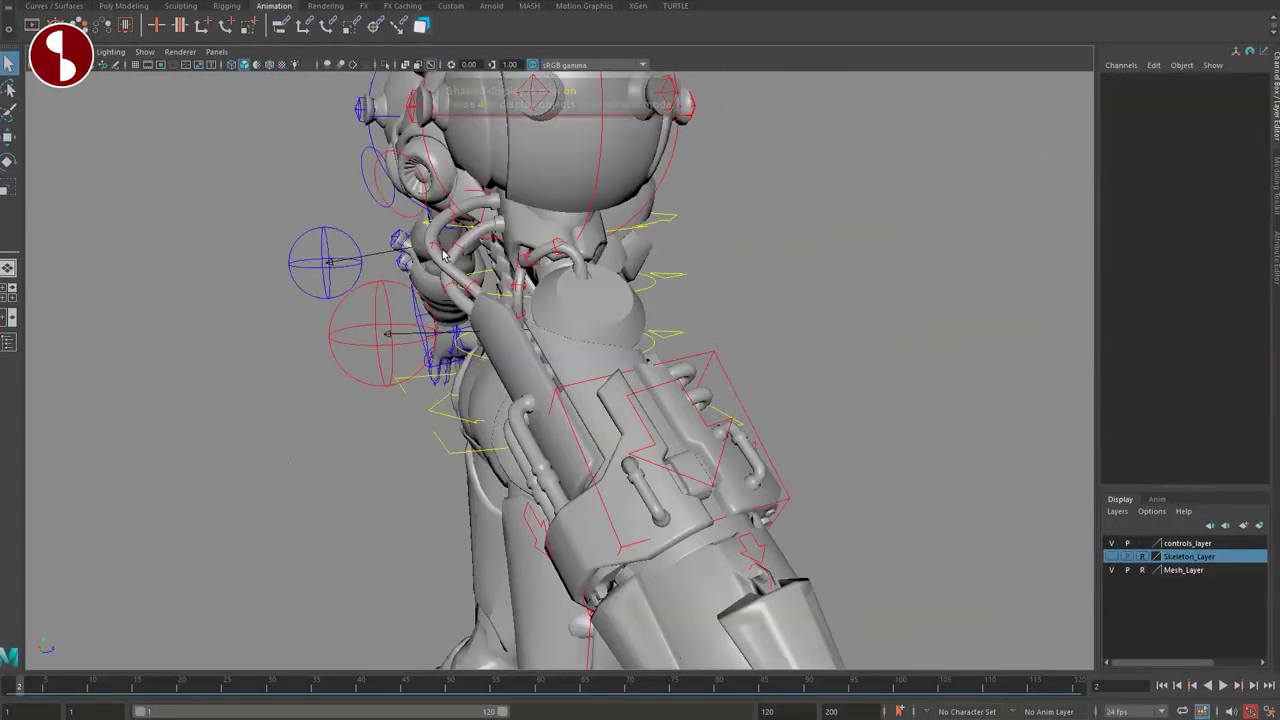
pyautogui.press('5')
pyautogui.click(440, 245)
pyautogui.press('6')
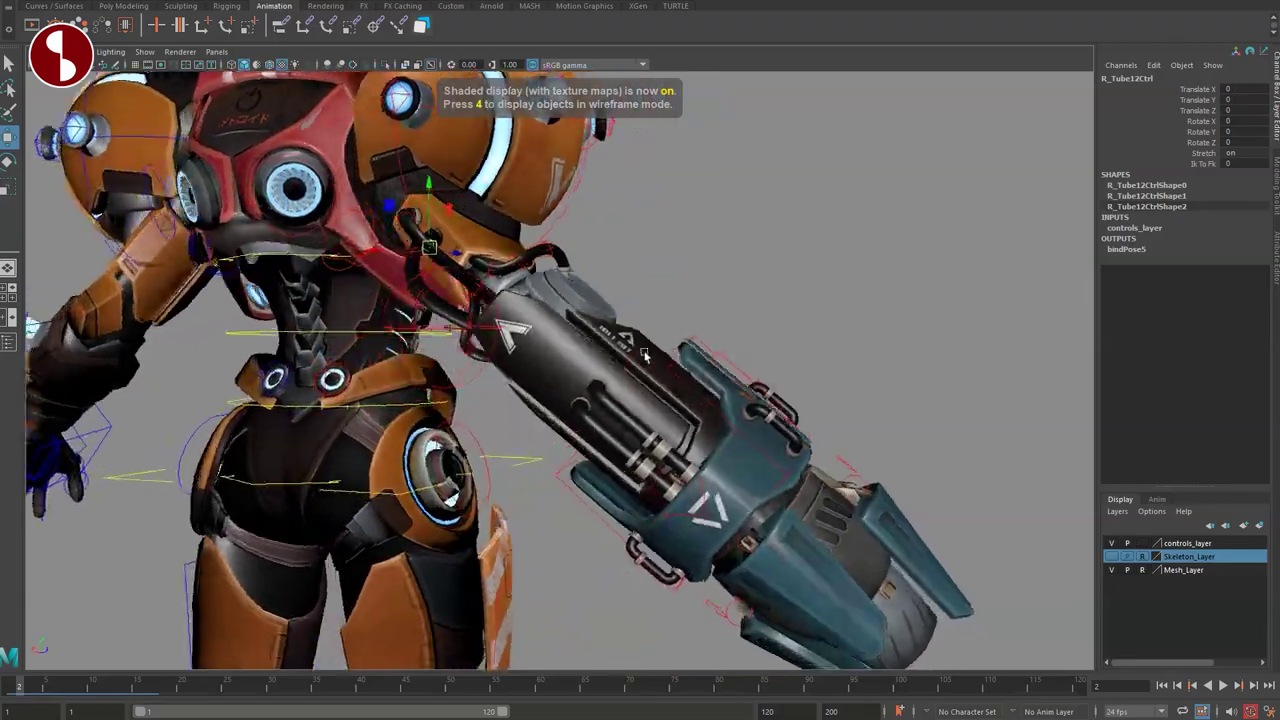
# Step: Try moving the right arm's pole vector control, inspect its Stretch through Snap To Ik Handle attributes, and undo the move
pyautogui.moveTo(680, 300)
pyautogui.keyDown('alt'); pyautogui.mouseDown()
pyautogui.moveTo(709, 337)
pyautogui.moveTo(500, 385)
pyautogui.moveTo(417, 394)
pyautogui.moveTo(397, 374)
pyautogui.moveTo(458, 370)
pyautogui.mouseUp(); pyautogui.keyUp('alt')
pyautogui.press('4')
pyautogui.press('6')
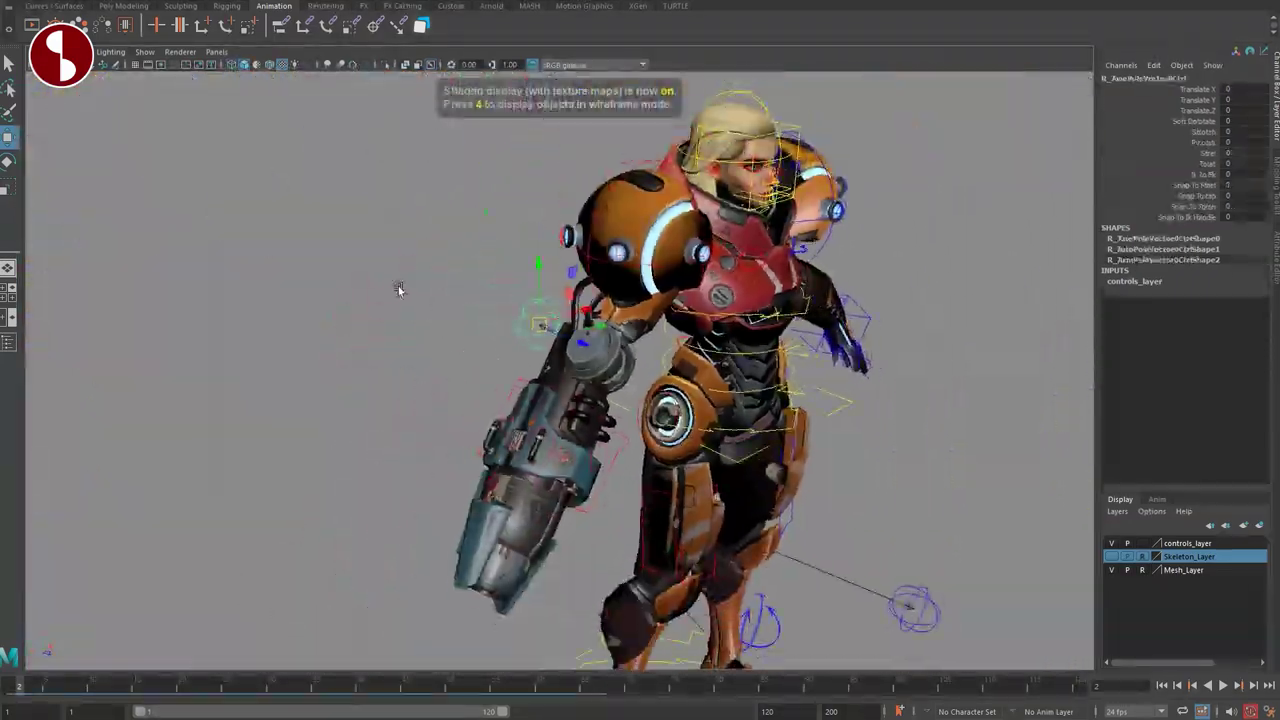
pyautogui.keyDown('alt'); pyautogui.moveTo(397, 286); pyautogui.dragTo(452, 303); pyautogui.keyUp('alt')
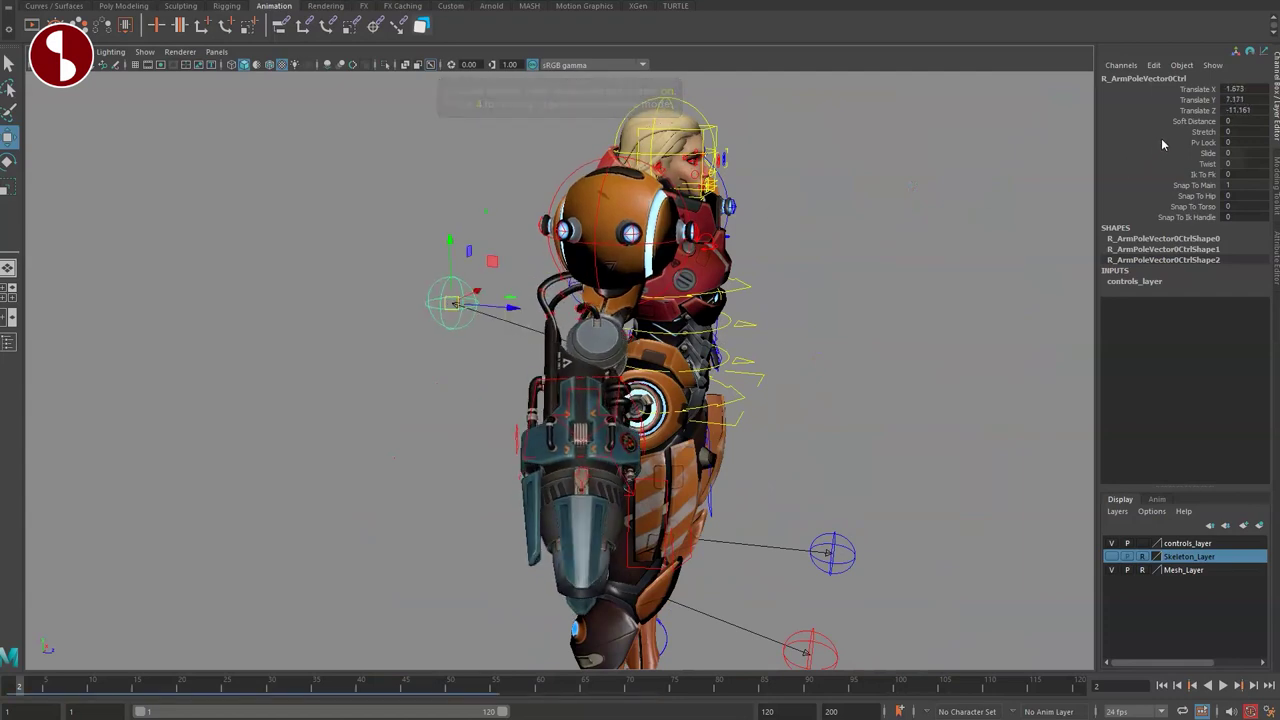
pyautogui.moveTo(1160, 179); pyautogui.dragTo(1154, 202)
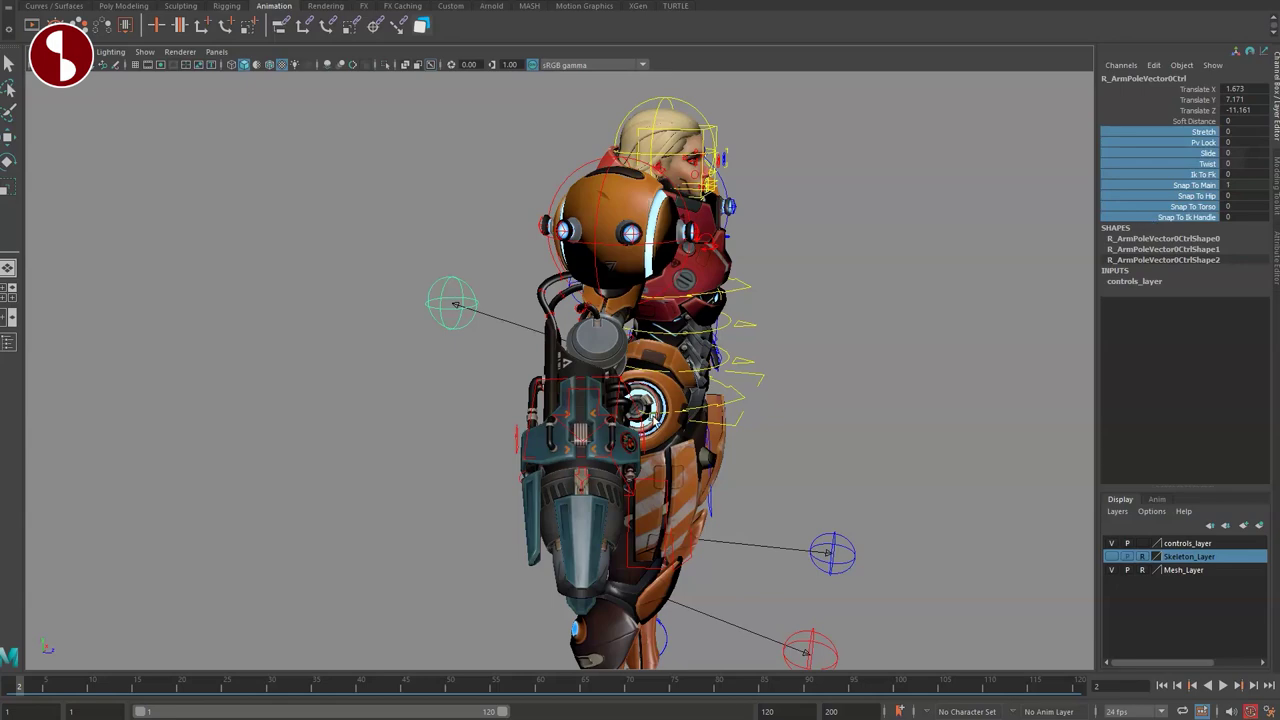
pyautogui.hotkey('ctrl', 'z')
# Step: Select the right arm's IK handle control and move it to bend the arm cannon into new positions
pyautogui.keyDown('alt'); pyautogui.moveTo(630, 490); pyautogui.dragTo(523, 377); pyautogui.keyUp('alt')
pyautogui.keyDown('alt'); pyautogui.moveTo(523, 377); pyautogui.dragTo(671, 483, button='right'); pyautogui.keyUp('alt')
pyautogui.keyDown('alt'); pyautogui.moveTo(671, 483); pyautogui.dragTo(610, 346); pyautogui.keyUp('alt')
pyautogui.click(688, 406)
pyautogui.press('w')
pyautogui.keyDown('alt'); pyautogui.moveTo(610, 350); pyautogui.dragTo(735, 345); pyautogui.keyUp('alt')
pyautogui.moveTo(582, 328); pyautogui.dragTo(482, 345)
pyautogui.keyDown('alt'); pyautogui.moveTo(482, 345); pyautogui.dragTo(363, 393); pyautogui.keyUp('alt')
pyautogui.moveTo(598, 336); pyautogui.dragTo(544, 327)
pyautogui.press('q')
# Step: Inspect the right arm IK handle's attributes, and set its Ik To Fk to 1
pyautogui.keyDown('alt'); pyautogui.moveTo(577, 420); pyautogui.dragTo(1002, 263); pyautogui.keyUp('alt')
pyautogui.click(1161, 208)
pyautogui.moveTo(1165, 133); pyautogui.dragTo(1160, 280)
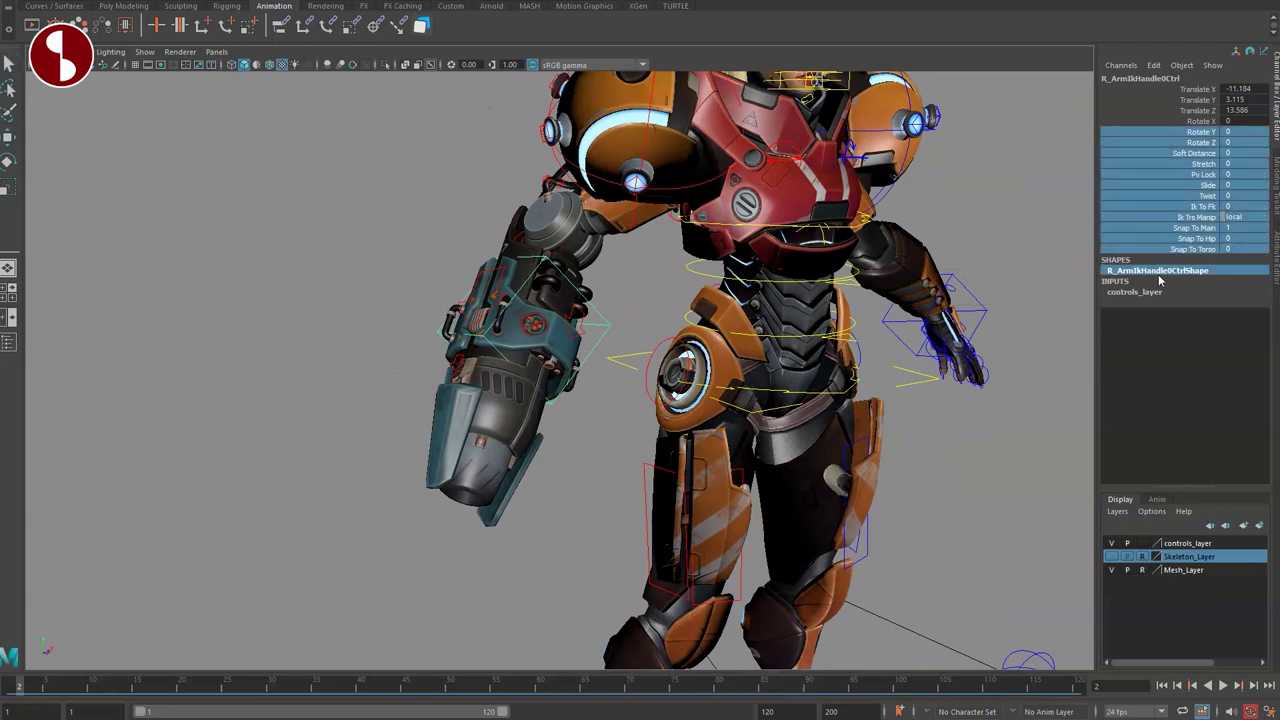
pyautogui.click(1173, 208)
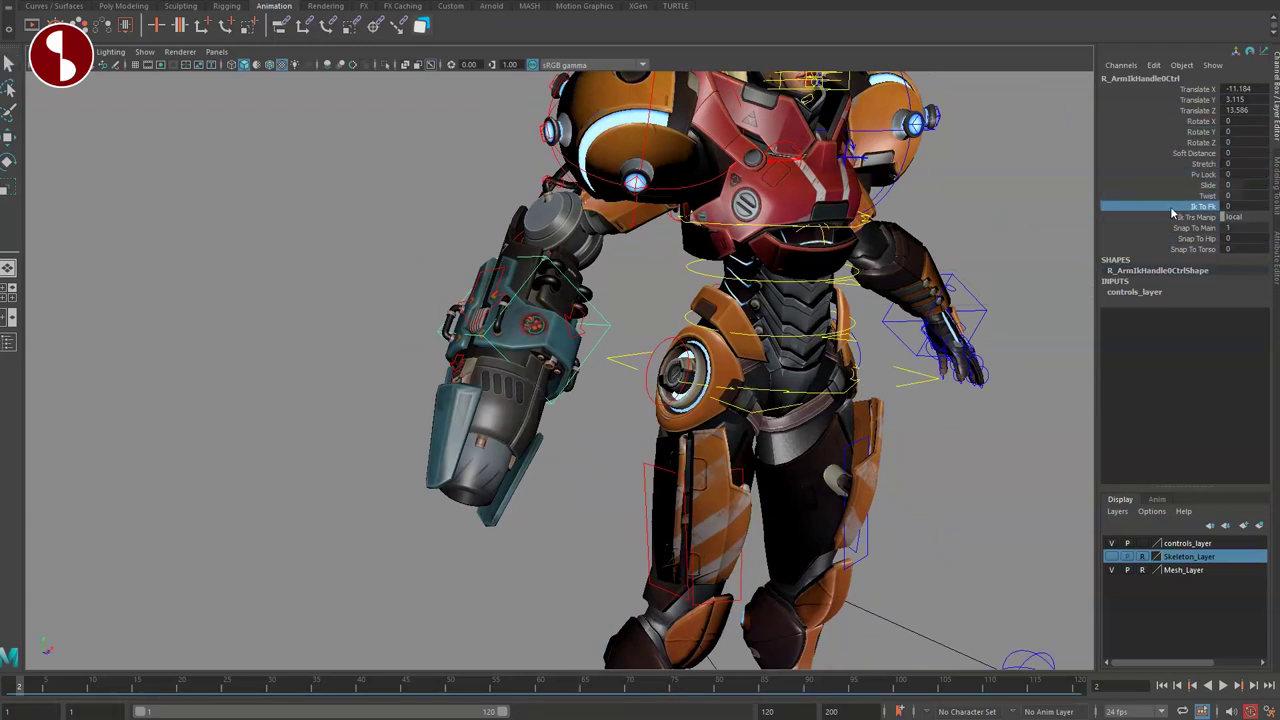
pyautogui.moveTo(423, 266); pyautogui.dragTo(1056, 332, button='middle')
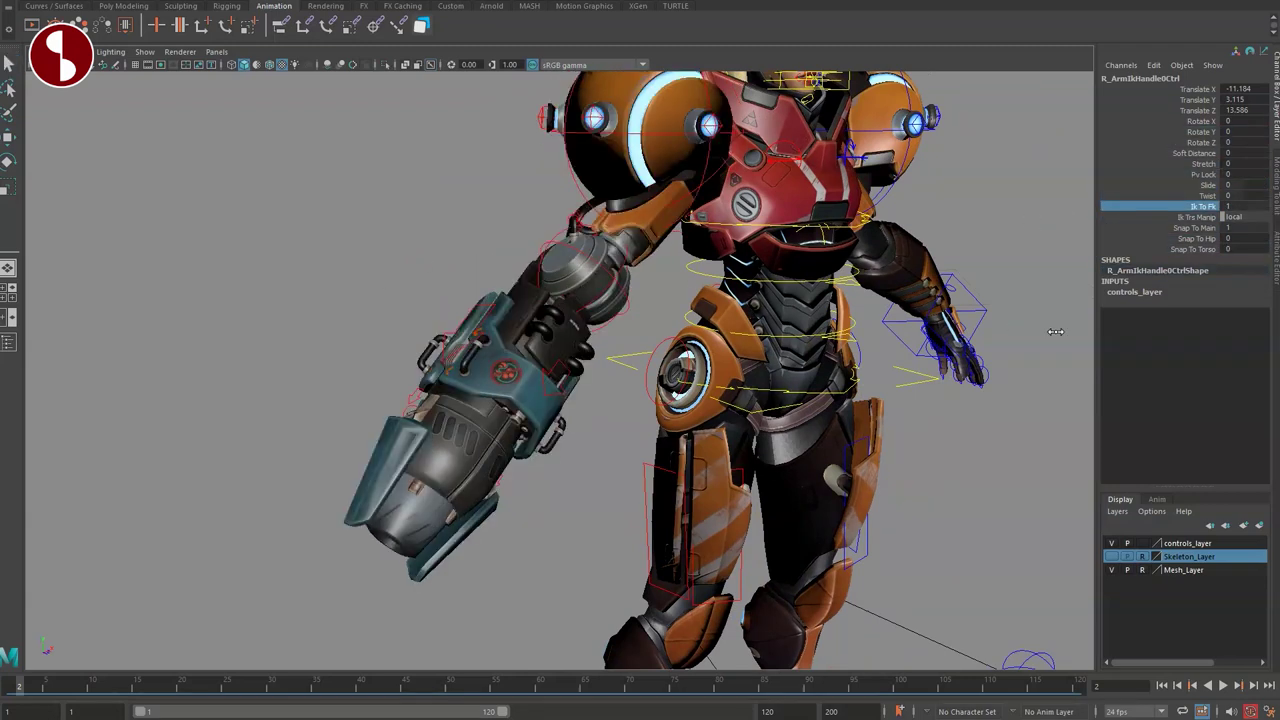
# Step: Test the right arm's FK elbow control with a rotation, and return the right arm IK handle's Ik To Fk to 0
pyautogui.click(616, 285)
pyautogui.moveTo(600, 307); pyautogui.dragTo(565, 360)
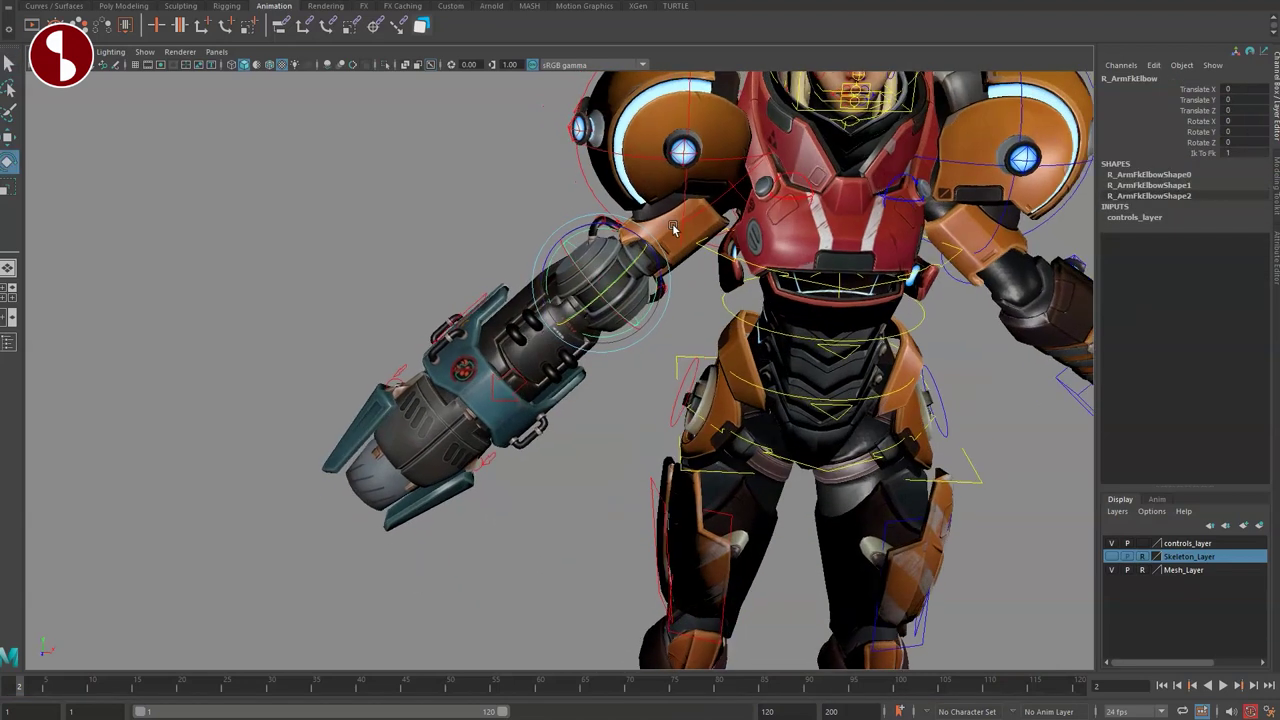
pyautogui.keyDown('alt'); pyautogui.moveTo(673, 229); pyautogui.dragTo(727, 183); pyautogui.keyUp('alt')
pyautogui.click(735, 181)
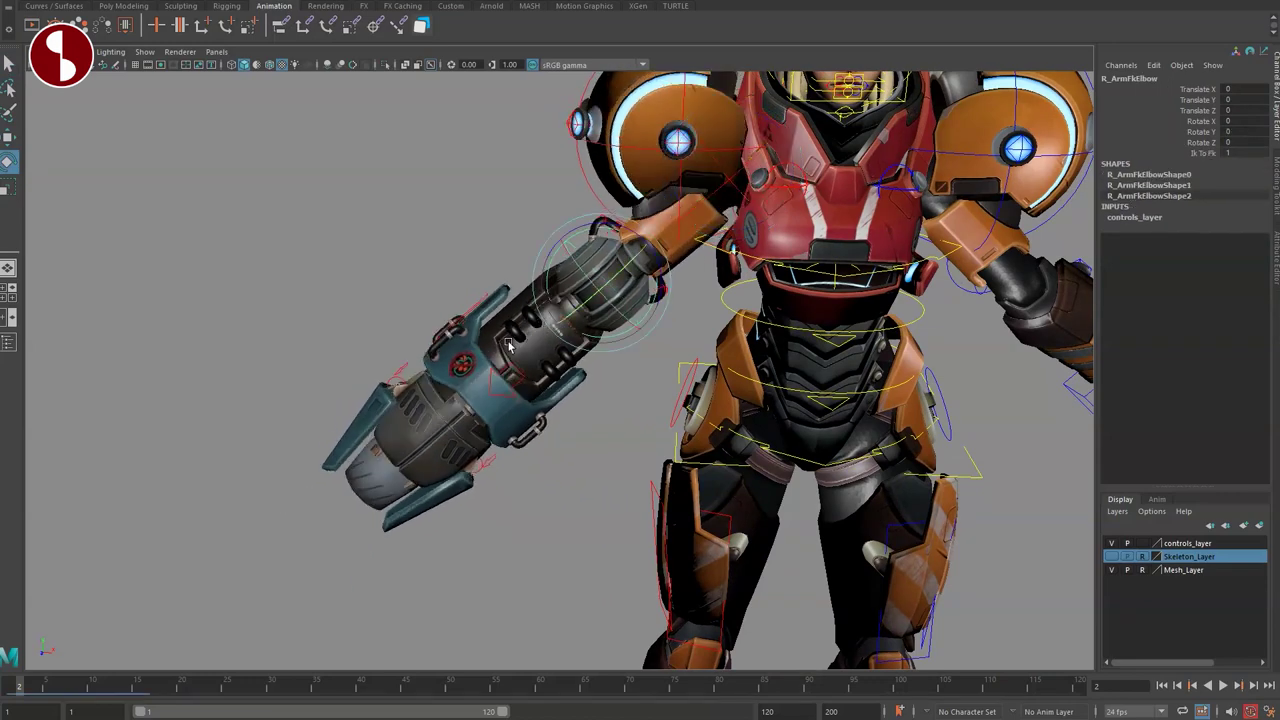
pyautogui.click(412, 352)
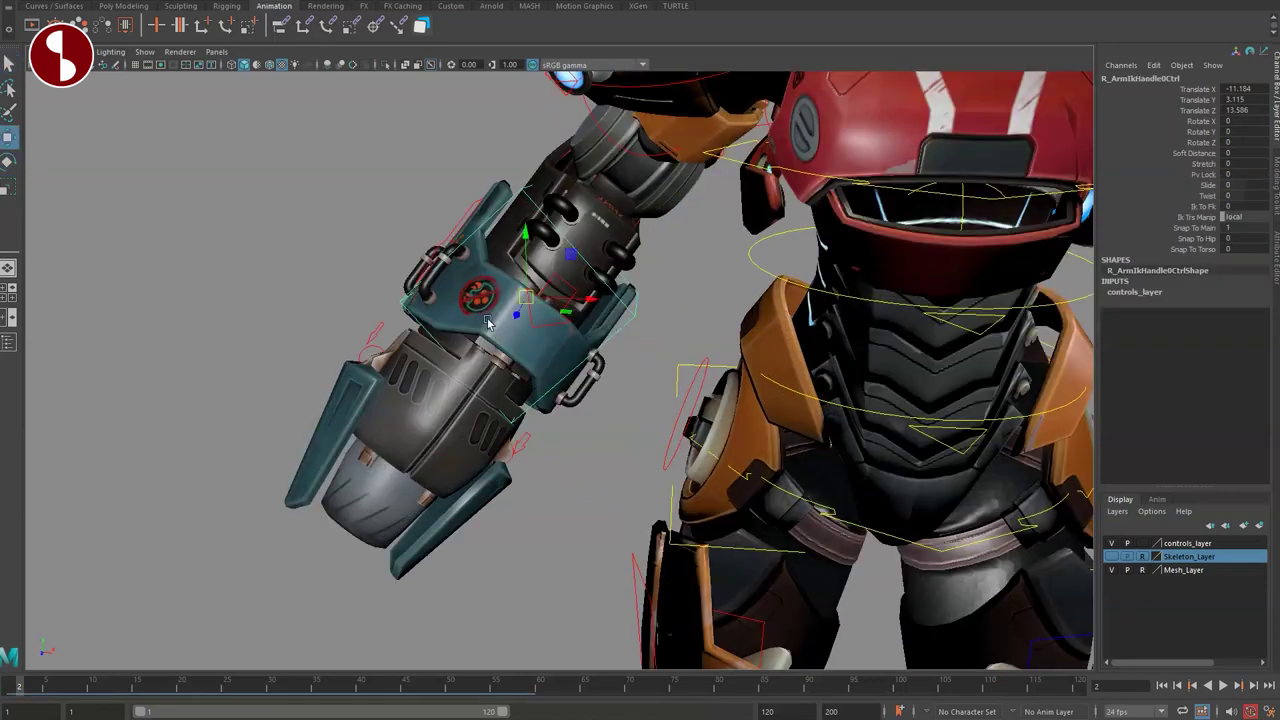
# Step: Examine the right arm cannon in wireframe, shaded and textured display, and select the gun control around its housing
pyautogui.moveTo(489, 323); pyautogui.dragTo(492, 377)
pyautogui.press('q')
pyautogui.press('4')
pyautogui.click(386, 258)
pyautogui.moveTo(386, 258)
pyautogui.keyDown('alt'); pyautogui.mouseDown()
pyautogui.moveTo(508, 388)
pyautogui.moveTo(476, 430)
pyautogui.moveTo(590, 425)
pyautogui.moveTo(450, 442)
pyautogui.mouseUp(); pyautogui.keyUp('alt')
pyautogui.click(508, 388)
pyautogui.press('5')
pyautogui.press('6')
pyautogui.keyDown('alt'); pyautogui.moveTo(450, 442); pyautogui.dragTo(492, 422, button='middle'); pyautogui.keyUp('alt')
# Step: Try sliding the right arm's gun control along Translate X, check the cannon from the side, and undo the moves
pyautogui.press('w')
pyautogui.keyDown('alt'); pyautogui.moveTo(492, 422); pyautogui.dragTo(556, 431); pyautogui.keyUp('alt')
pyautogui.hotkey('ctrl', 'z')
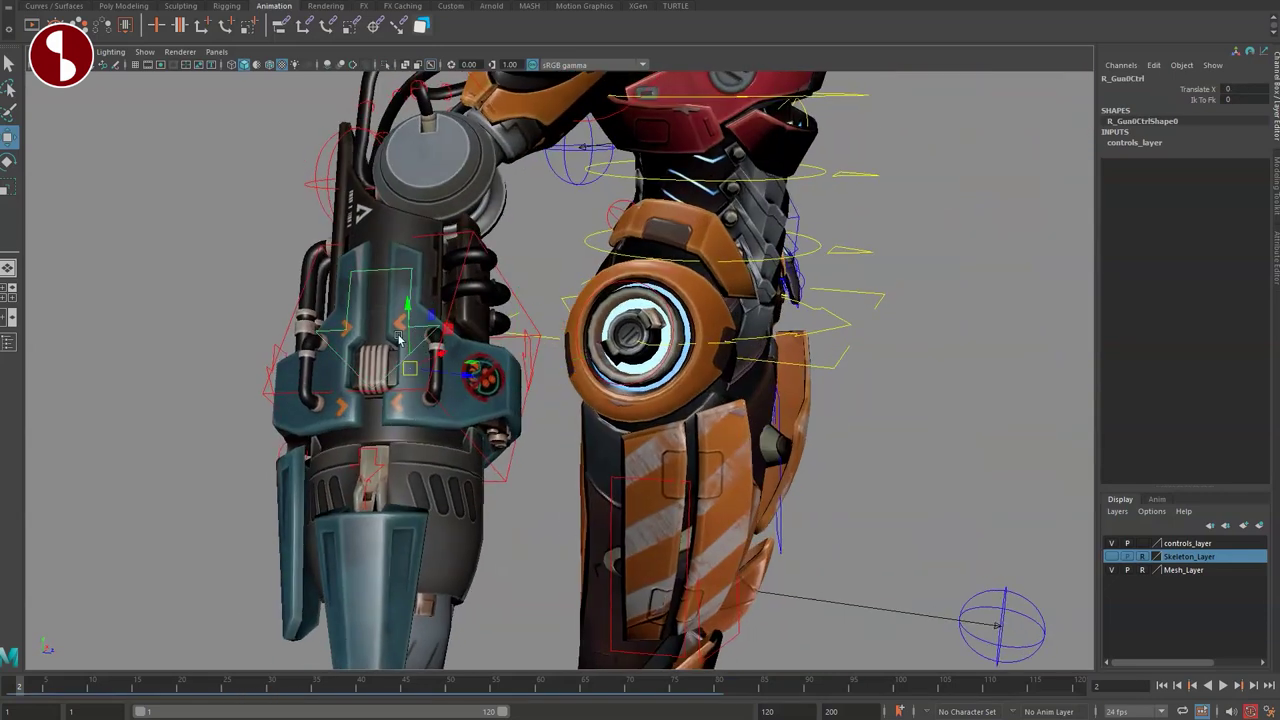
pyautogui.moveTo(391, 434); pyautogui.dragTo(391, 403)
pyautogui.keyDown('alt'); pyautogui.moveTo(376, 395); pyautogui.dragTo(209, 280, button='right'); pyautogui.keyUp('alt')
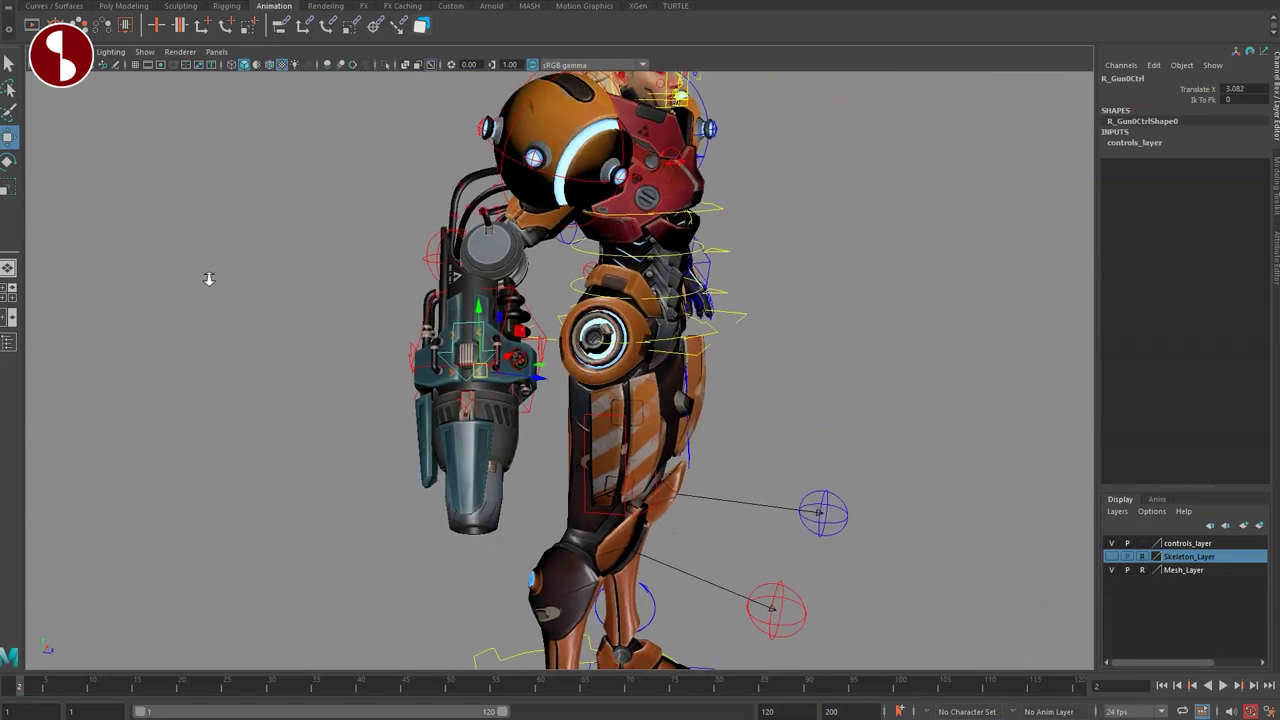
pyautogui.keyDown('alt'); pyautogui.moveTo(520, 398); pyautogui.dragTo(413, 369); pyautogui.keyUp('alt')
pyautogui.moveTo(496, 370)
pyautogui.mouseDown()
pyautogui.moveTo(467, 413)
pyautogui.moveTo(484, 353)
pyautogui.mouseUp()
pyautogui.hotkey('ctrl', 'z')
# Step: Examine the arm cannon's muzzle and guard flaps up close in wireframe, shaded and textured display
pyautogui.press('e')
pyautogui.press('q')
pyautogui.keyDown('alt'); pyautogui.moveTo(430, 540); pyautogui.dragTo(391, 471); pyautogui.keyUp('alt')
pyautogui.keyDown('alt'); pyautogui.moveTo(391, 471); pyautogui.dragTo(432, 356, button='middle'); pyautogui.keyUp('alt')
pyautogui.keyDown('alt'); pyautogui.moveTo(432, 356); pyautogui.dragTo(580, 566, button='right'); pyautogui.keyUp('alt')
pyautogui.moveTo(401, 320)
pyautogui.keyDown('alt'); pyautogui.mouseDown()
pyautogui.moveTo(398, 352)
pyautogui.moveTo(476, 393)
pyautogui.mouseUp(); pyautogui.keyUp('alt')
pyautogui.press('4')
pyautogui.press('6')
pyautogui.keyDown('alt'); pyautogui.moveTo(374, 404); pyautogui.dragTo(380, 388, button='middle'); pyautogui.keyUp('alt')
pyautogui.keyDown('alt'); pyautogui.moveTo(380, 388); pyautogui.dragTo(635, 415); pyautogui.keyUp('alt')
pyautogui.keyDown('alt'); pyautogui.moveTo(687, 458); pyautogui.dragTo(370, 324); pyautogui.keyUp('alt')
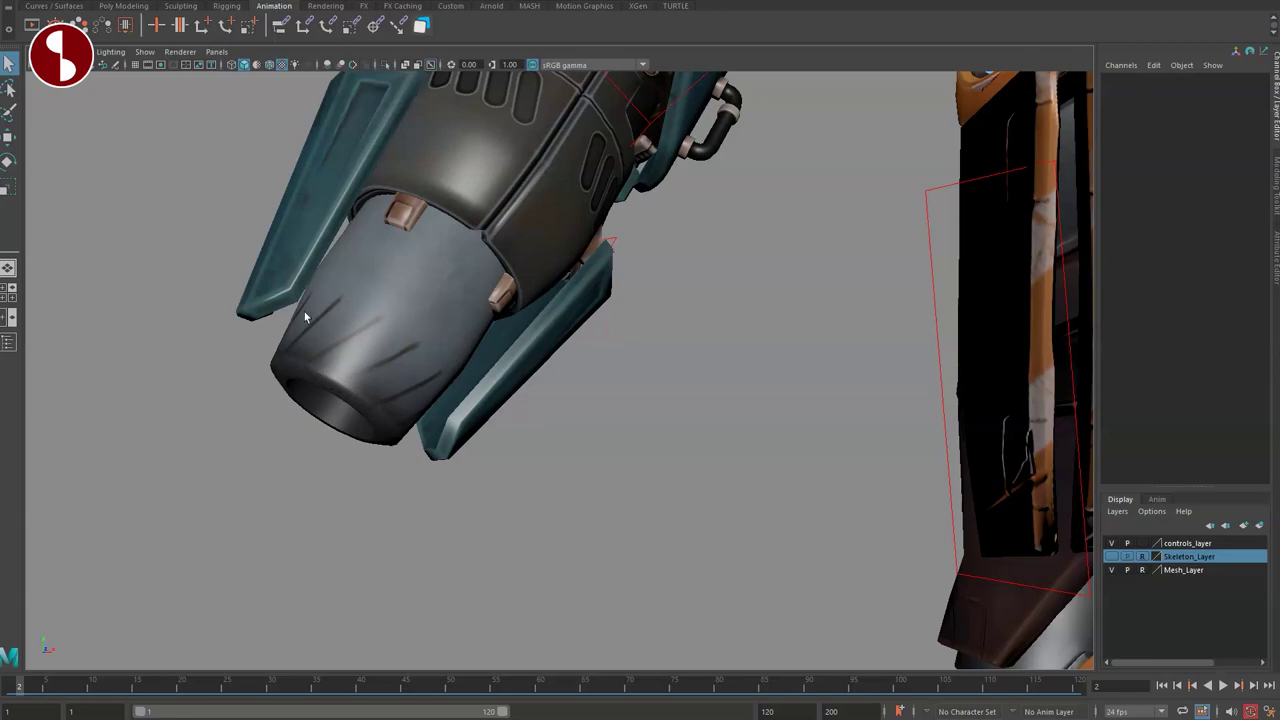
pyautogui.keyDown('alt'); pyautogui.moveTo(356, 432); pyautogui.dragTo(409, 371); pyautogui.keyUp('alt')
pyautogui.press('4')
pyautogui.keyDown('alt'); pyautogui.moveTo(409, 371); pyautogui.dragTo(355, 388, button='right'); pyautogui.keyUp('alt')
pyautogui.press('5')
pyautogui.press('6')
pyautogui.moveTo(431, 380)
pyautogui.keyDown('alt'); pyautogui.mouseDown()
pyautogui.moveTo(469, 357)
pyautogui.moveTo(592, 415)
pyautogui.moveTo(608, 455)
pyautogui.moveTo(620, 440)
pyautogui.moveTo(478, 417)
pyautogui.moveTo(388, 373)
pyautogui.moveTo(509, 397)
pyautogui.moveTo(541, 418)
pyautogui.moveTo(548, 398)
pyautogui.mouseUp(); pyautogui.keyUp('alt')
# Step: Try rotating the guard flap controls around the right arm cannon to swing the flaps outward
pyautogui.click(537, 360)
pyautogui.hotkey('ctrl', 'z')
pyautogui.hotkey('ctrl', 'z')
pyautogui.keyDown('alt'); pyautogui.moveTo(643, 457); pyautogui.dragTo(450, 468); pyautogui.keyUp('alt')
pyautogui.click(587, 260)
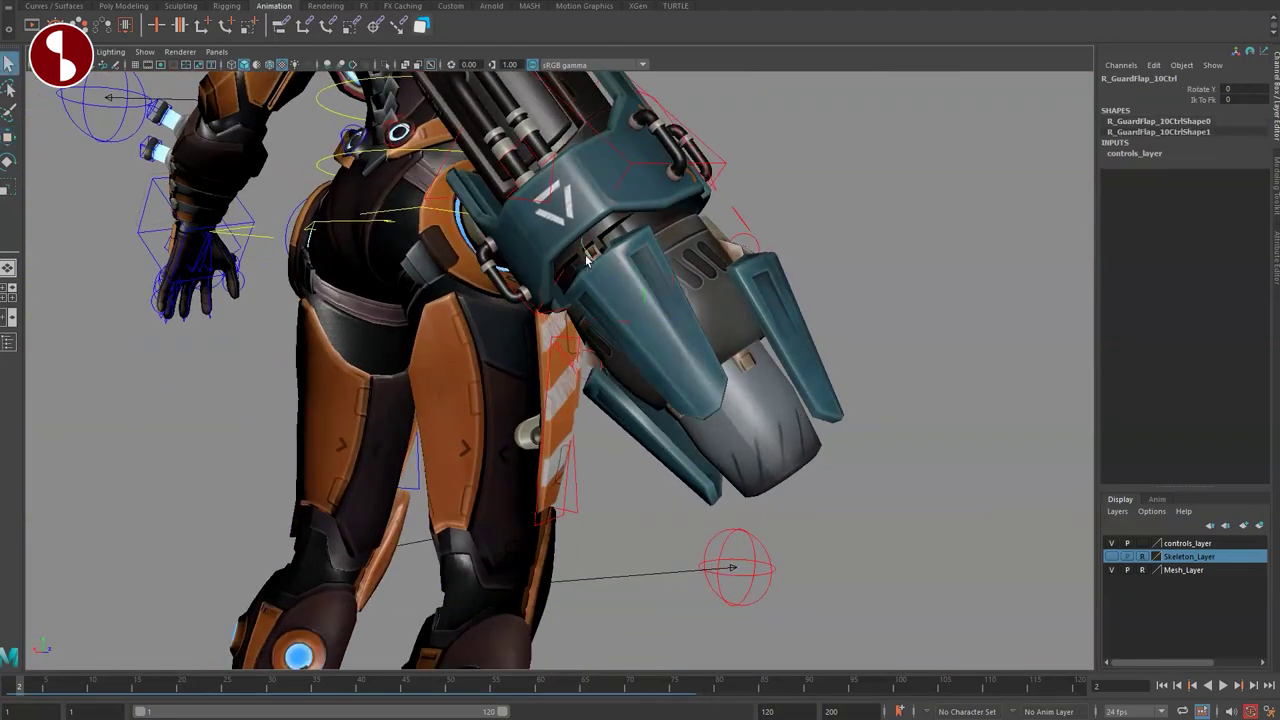
pyautogui.press('e')
pyautogui.moveTo(606, 277); pyautogui.dragTo(560, 328)
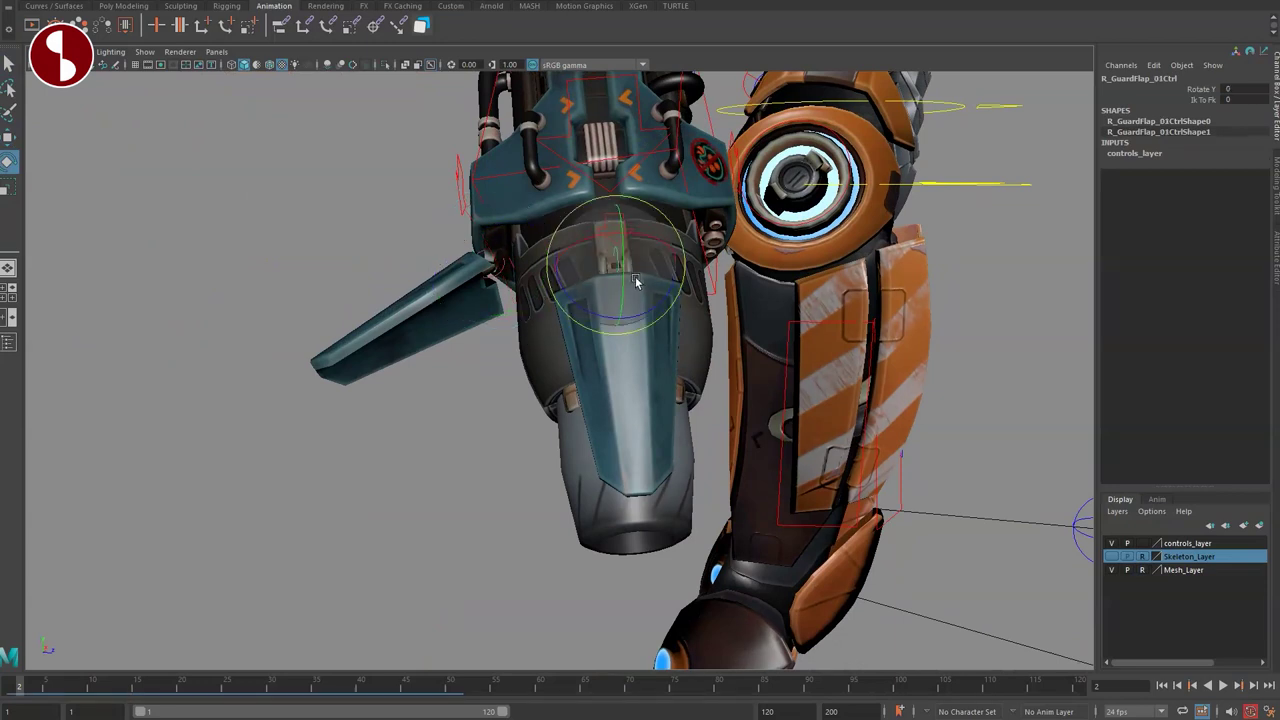
pyautogui.moveTo(635, 276); pyautogui.dragTo(636, 222)
pyautogui.press('q')
pyautogui.click(621, 236)
pyautogui.press('w')
pyautogui.moveTo(604, 287); pyautogui.dragTo(704, 330)
# Step: Undo the rotations made to the arm cannon's guard flap controls
pyautogui.hotkey('ctrl', 'z')
pyautogui.hotkey('ctrl', 'z')
pyautogui.hotkey('ctrl', 'z')
pyautogui.hotkey('ctrl', 'z')
pyautogui.hotkey('ctrl', 'z')
pyautogui.hotkey('ctrl', 'z')
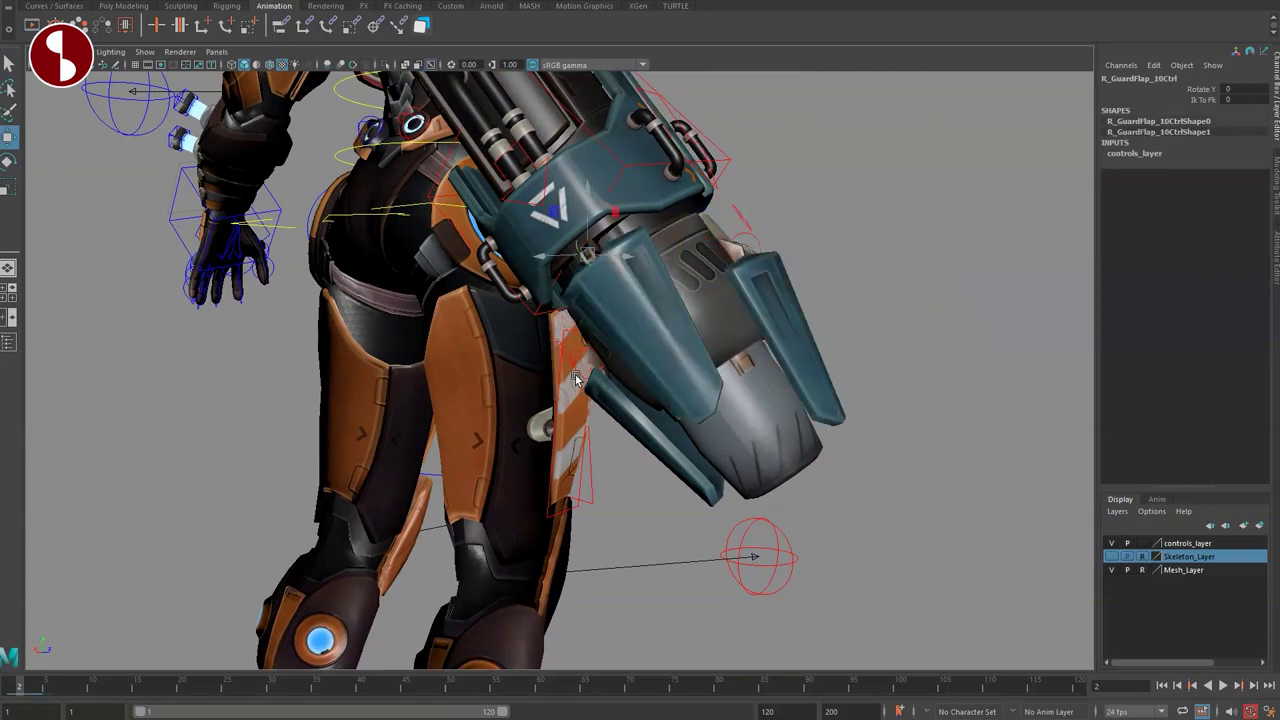
pyautogui.hotkey('ctrl', 'z')
pyautogui.hotkey('ctrl', 'z')
pyautogui.press('q')
# Step: Try moving a control on the character's left arm and undo the move
pyautogui.scroll(-2, 552, 394)
pyautogui.keyDown('alt'); pyautogui.moveTo(552, 394); pyautogui.dragTo(409, 405); pyautogui.keyUp('alt')
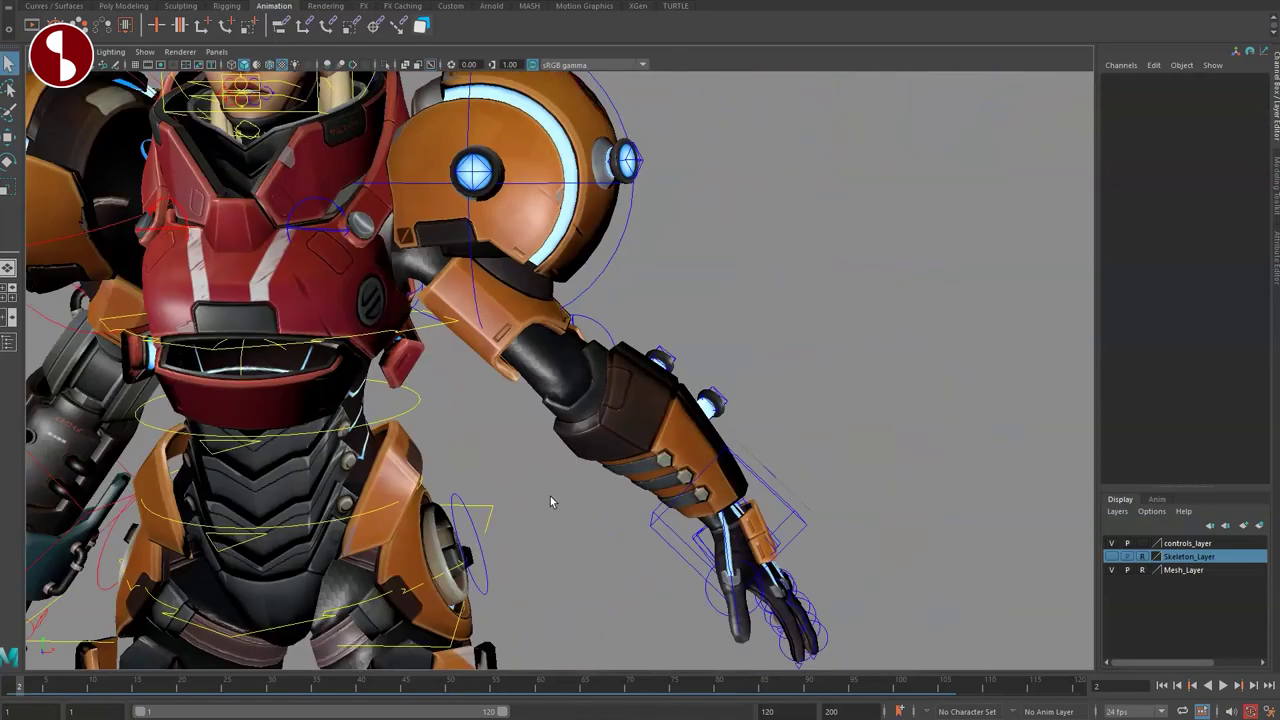
pyautogui.keyDown('alt'); pyautogui.moveTo(550, 496); pyautogui.dragTo(565, 350); pyautogui.keyUp('alt')
pyautogui.moveTo(624, 320); pyautogui.dragTo(627, 318)
pyautogui.press('w')
pyautogui.moveTo(575, 354); pyautogui.dragTo(664, 298)
pyautogui.hotkey('ctrl', 'z')
# Step: Move the left arm's IK handle control to Translate -10.209, -9.737, 13.119 to bend the arm forward
pyautogui.click(800, 531)
pyautogui.moveTo(717, 520); pyautogui.dragTo(722, 410)
pyautogui.keyDown('alt'); pyautogui.moveTo(722, 410); pyautogui.dragTo(589, 480); pyautogui.keyUp('alt')
pyautogui.keyDown('alt'); pyautogui.moveTo(589, 480); pyautogui.dragTo(726, 411, button='middle'); pyautogui.keyUp('alt')
pyautogui.keyDown('alt'); pyautogui.moveTo(726, 411); pyautogui.dragTo(805, 449); pyautogui.keyUp('alt')
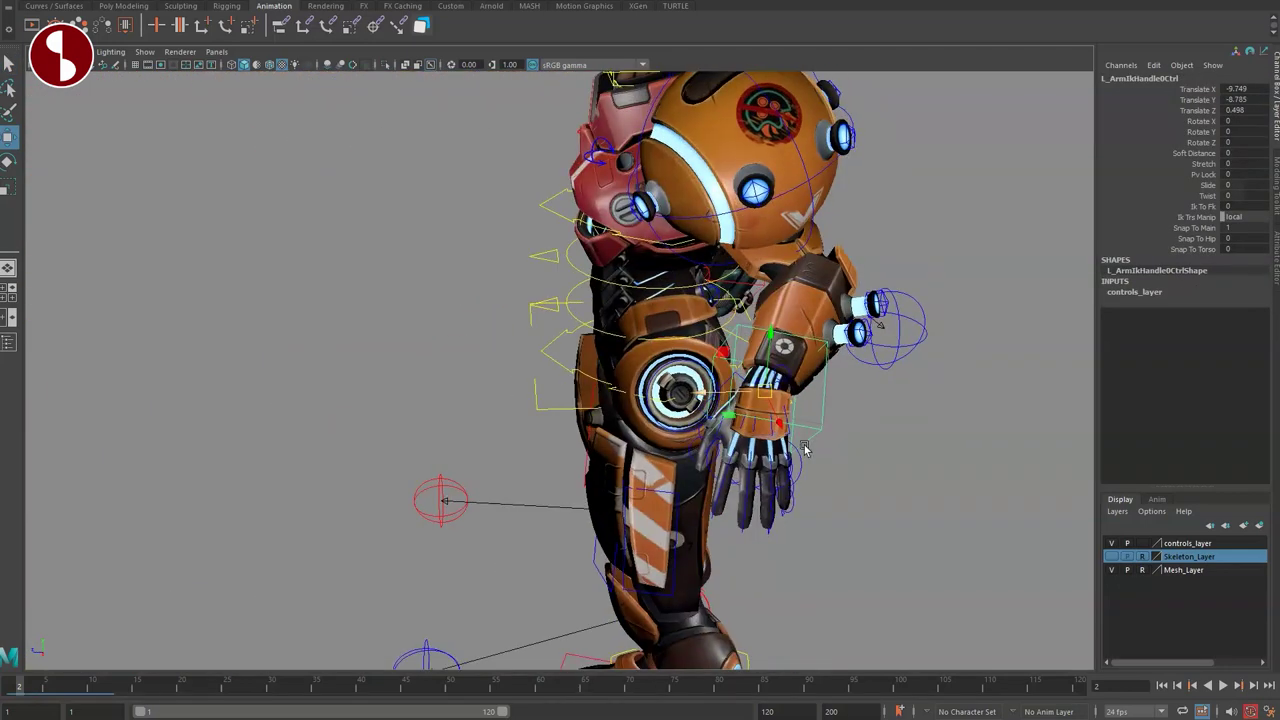
pyautogui.moveTo(767, 389); pyautogui.dragTo(673, 398)
pyautogui.moveTo(926, 392); pyautogui.dragTo(858, 404)
pyautogui.keyDown('alt'); pyautogui.moveTo(712, 410); pyautogui.dragTo(570, 412, button='middle'); pyautogui.keyUp('alt')
pyautogui.keyDown('alt'); pyautogui.moveTo(568, 407); pyautogui.dragTo(666, 457); pyautogui.keyUp('alt')
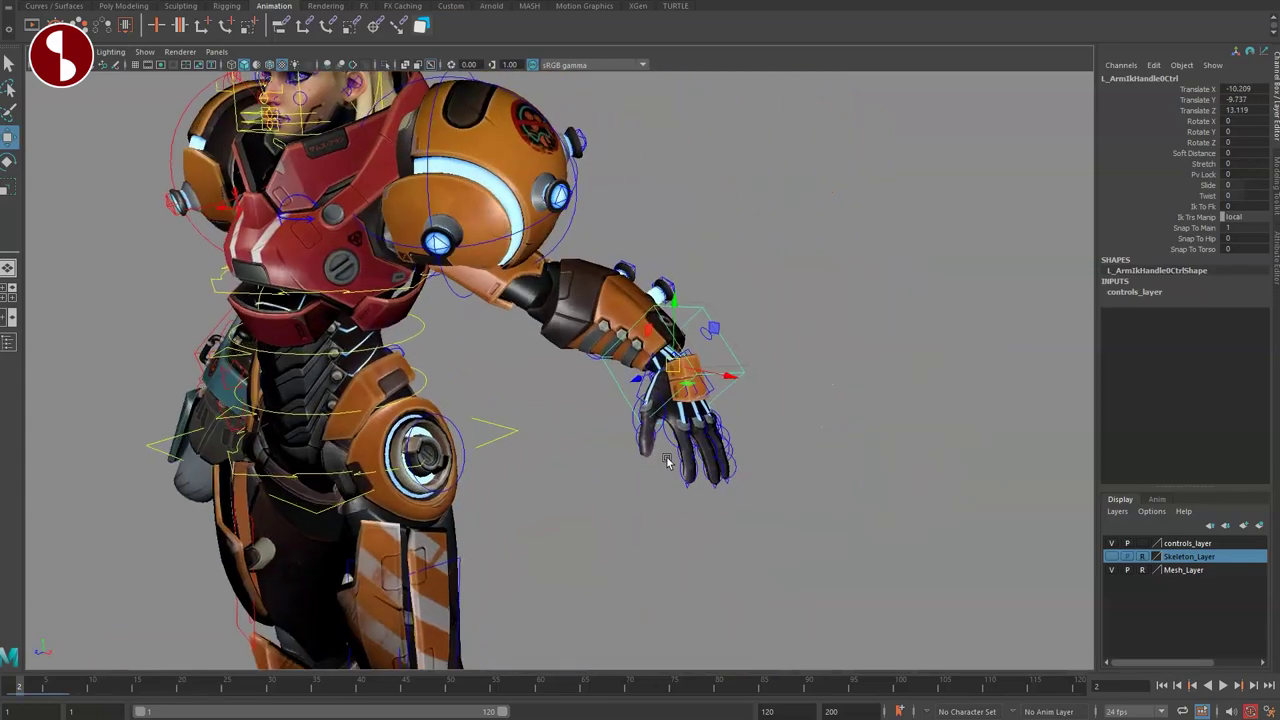
# Step: Inspect the left arm IK handle's Soft Distance, Stretch, Pv Lock and Slide attributes, and deselect the control
pyautogui.keyDown('alt'); pyautogui.moveTo(666, 457); pyautogui.dragTo(765, 465, button='right'); pyautogui.keyUp('alt')
pyautogui.keyDown('alt'); pyautogui.moveTo(765, 465); pyautogui.dragTo(667, 395, button='middle'); pyautogui.keyUp('alt')
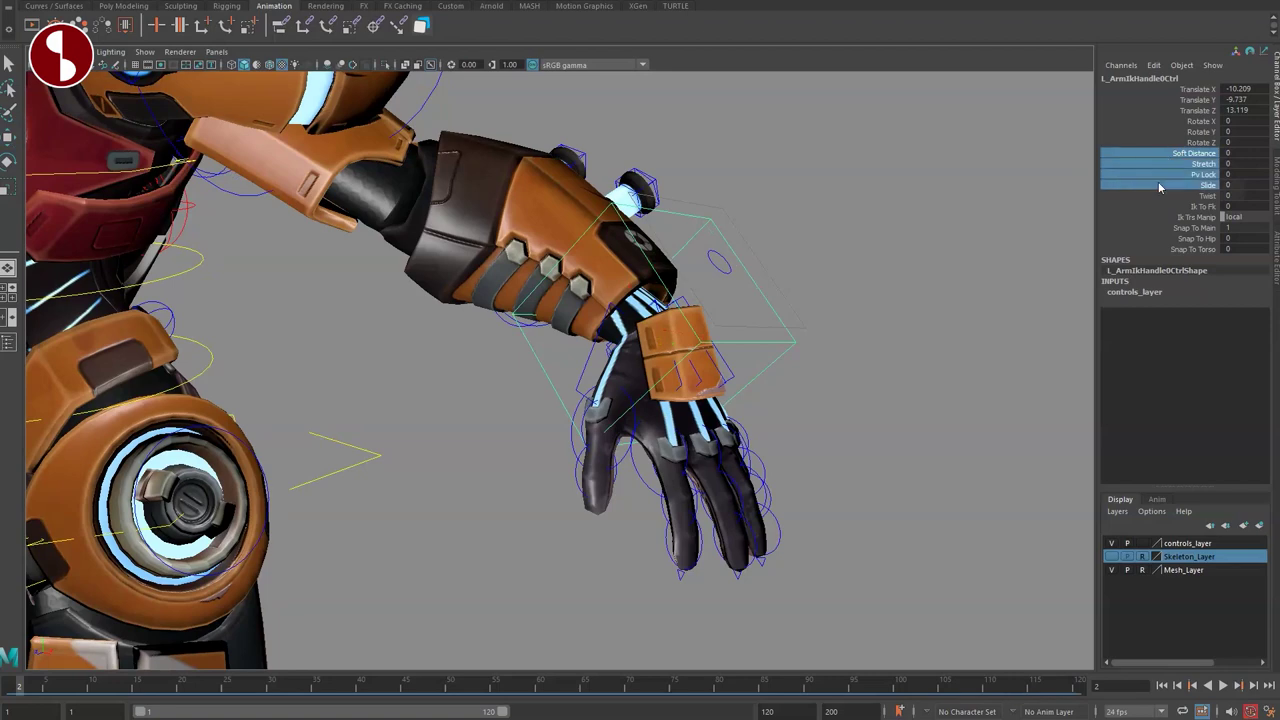
pyautogui.click(805, 378)
pyautogui.press('q')
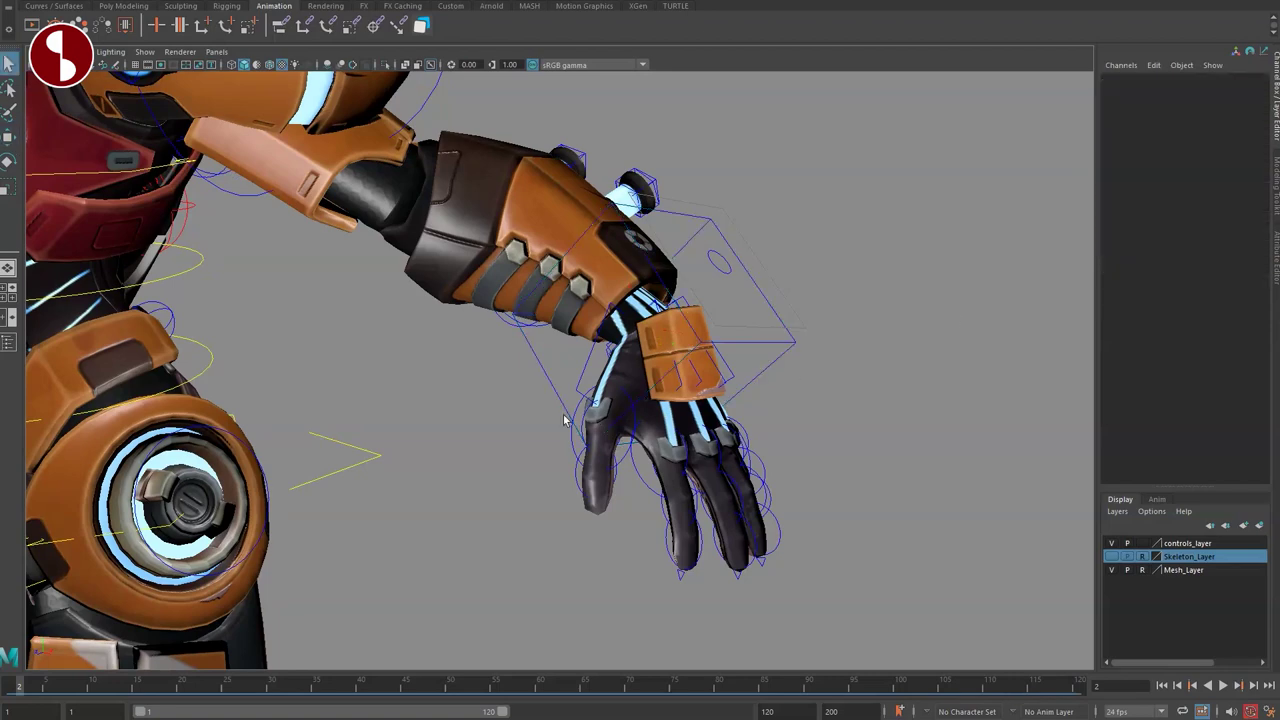
# Step: Test the two piston controls on the left forearm by moving each of them along its axis
pyautogui.keyDown('alt'); pyautogui.moveTo(567, 421); pyautogui.dragTo(529, 412); pyautogui.keyUp('alt')
pyautogui.press('4')
pyautogui.keyDown('alt'); pyautogui.moveTo(443, 306); pyautogui.dragTo(543, 416, button='middle'); pyautogui.keyUp('alt')
pyautogui.press('6')
pyautogui.click(632, 229)
pyautogui.press('w')
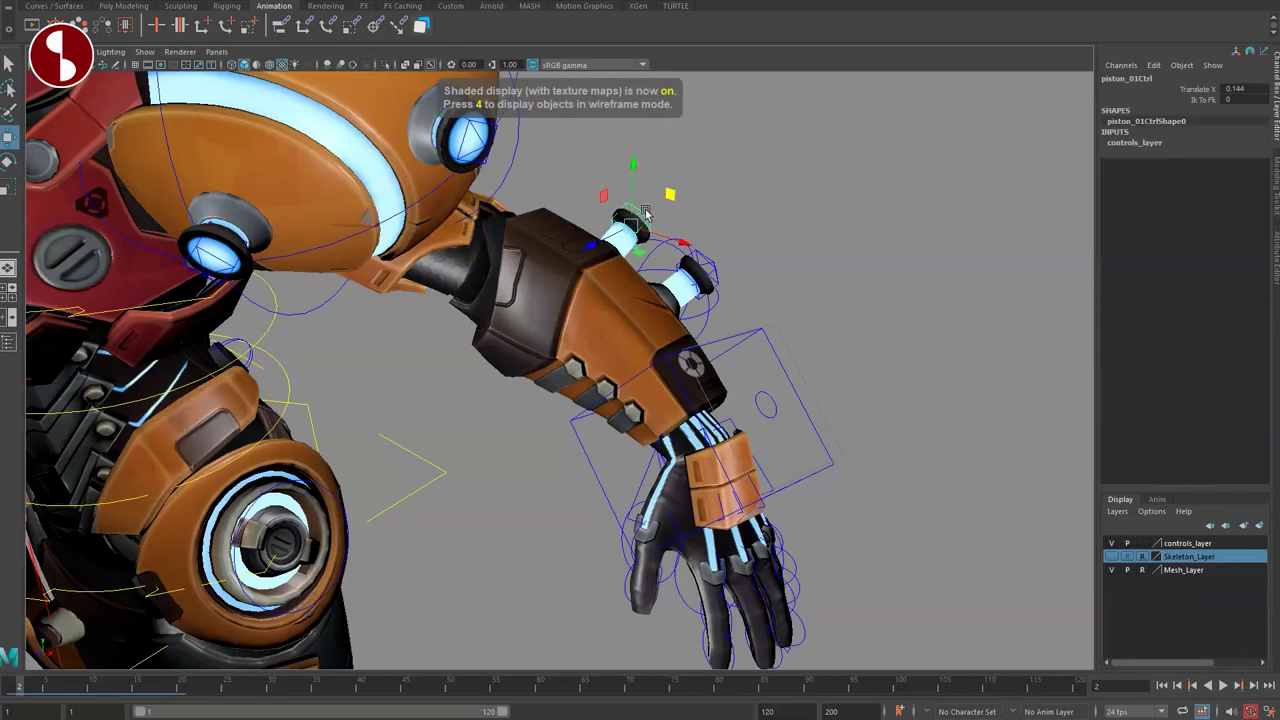
pyautogui.moveTo(637, 218); pyautogui.dragTo(634, 221)
pyautogui.click(708, 277)
pyautogui.click(702, 274)
pyautogui.moveTo(695, 292); pyautogui.dragTo(693, 288)
pyautogui.click(469, 423)
# Step: Move the left hand's all-finger control in Translate X and Z to test how the fingers curl and spread
pyautogui.press('4')
pyautogui.moveTo(474, 427)
pyautogui.keyDown('alt'); pyautogui.mouseDown()
pyautogui.moveTo(571, 500)
pyautogui.moveTo(605, 457)
pyautogui.moveTo(545, 454)
pyautogui.moveTo(523, 474)
pyautogui.moveTo(585, 474)
pyautogui.mouseUp(); pyautogui.keyUp('alt')
pyautogui.press('6')
pyautogui.keyDown('alt'); pyautogui.moveTo(634, 451); pyautogui.dragTo(582, 427, button='middle'); pyautogui.keyUp('alt')
pyautogui.keyDown('alt'); pyautogui.moveTo(582, 427); pyautogui.dragTo(723, 380, button='right'); pyautogui.keyUp('alt')
pyautogui.keyDown('alt'); pyautogui.moveTo(723, 380); pyautogui.dragTo(737, 357, button='middle'); pyautogui.keyUp('alt')
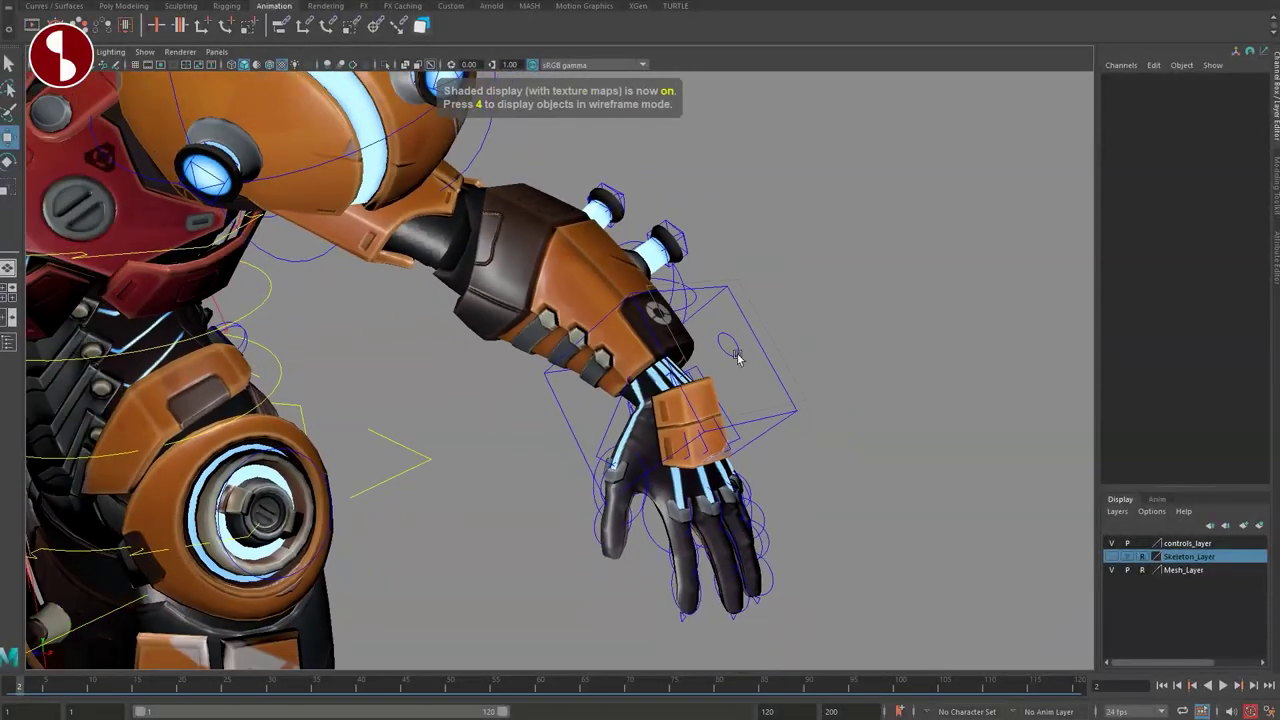
pyautogui.click(740, 364)
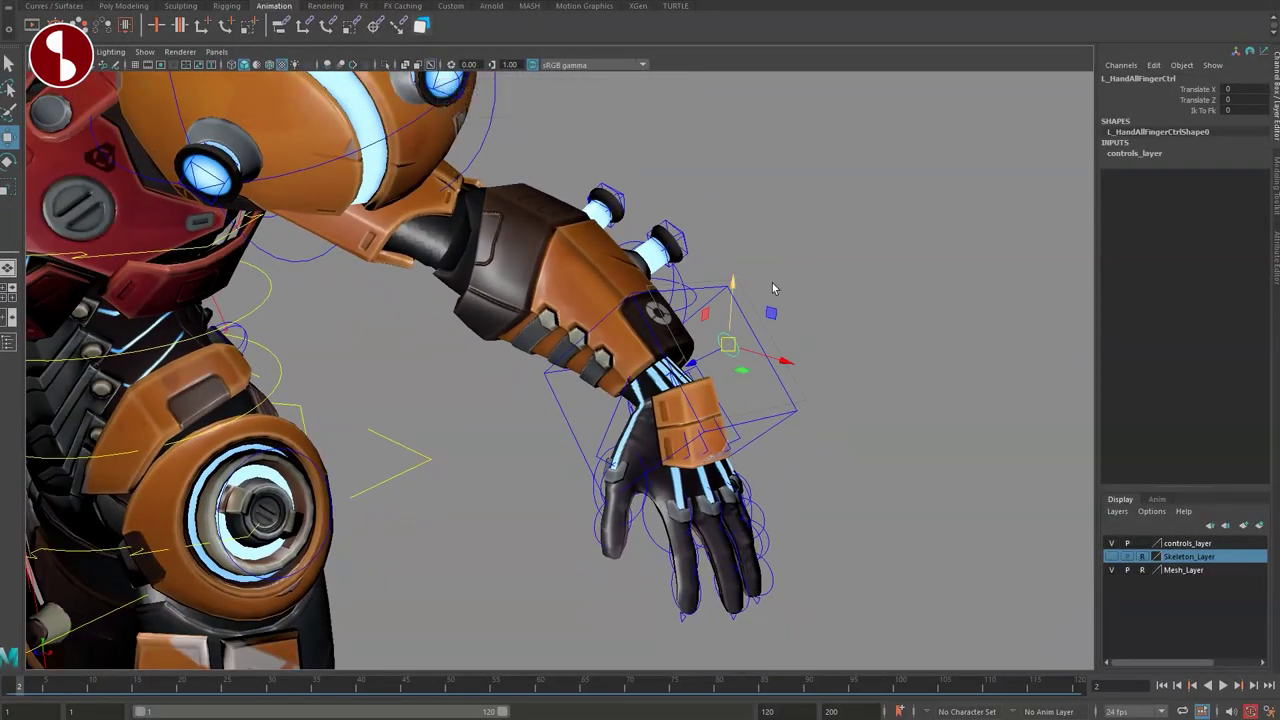
pyautogui.keyDown('alt'); pyautogui.moveTo(676, 380); pyautogui.dragTo(687, 326, button='middle'); pyautogui.keyUp('alt')
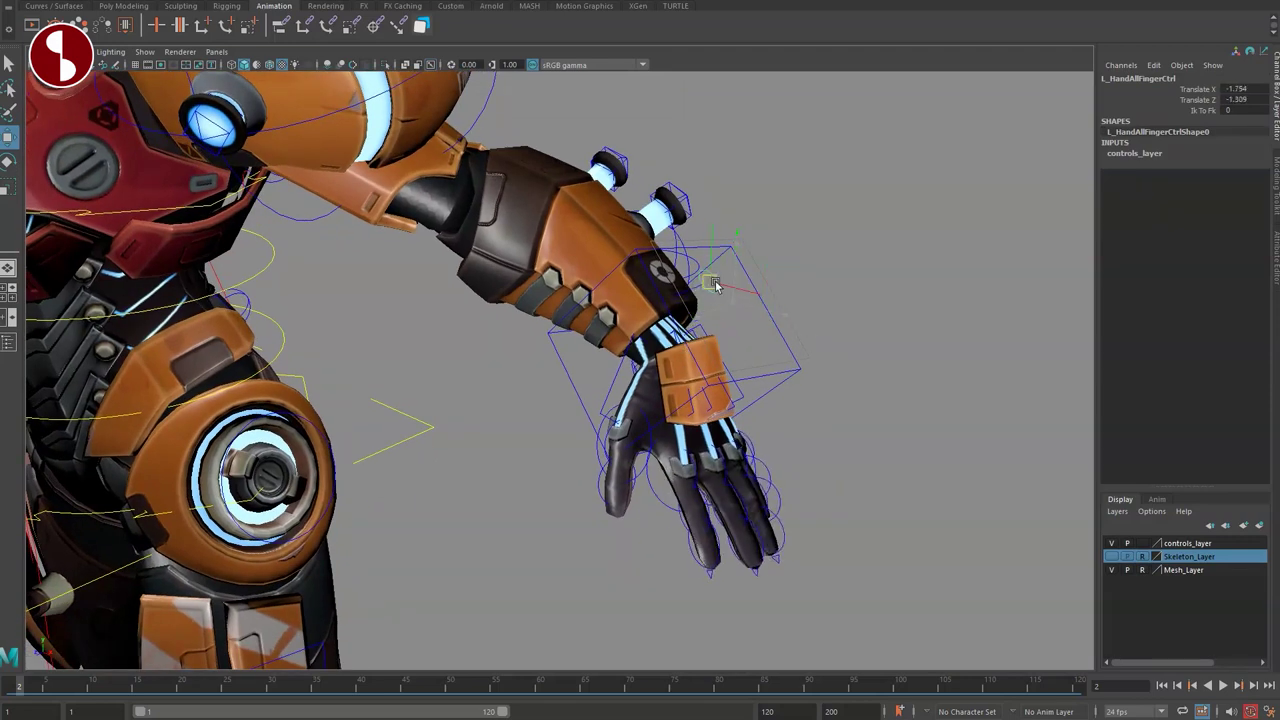
pyautogui.moveTo(822, 273); pyautogui.dragTo(760, 276)
pyautogui.keyDown('alt'); pyautogui.moveTo(822, 270); pyautogui.dragTo(676, 334); pyautogui.keyUp('alt')
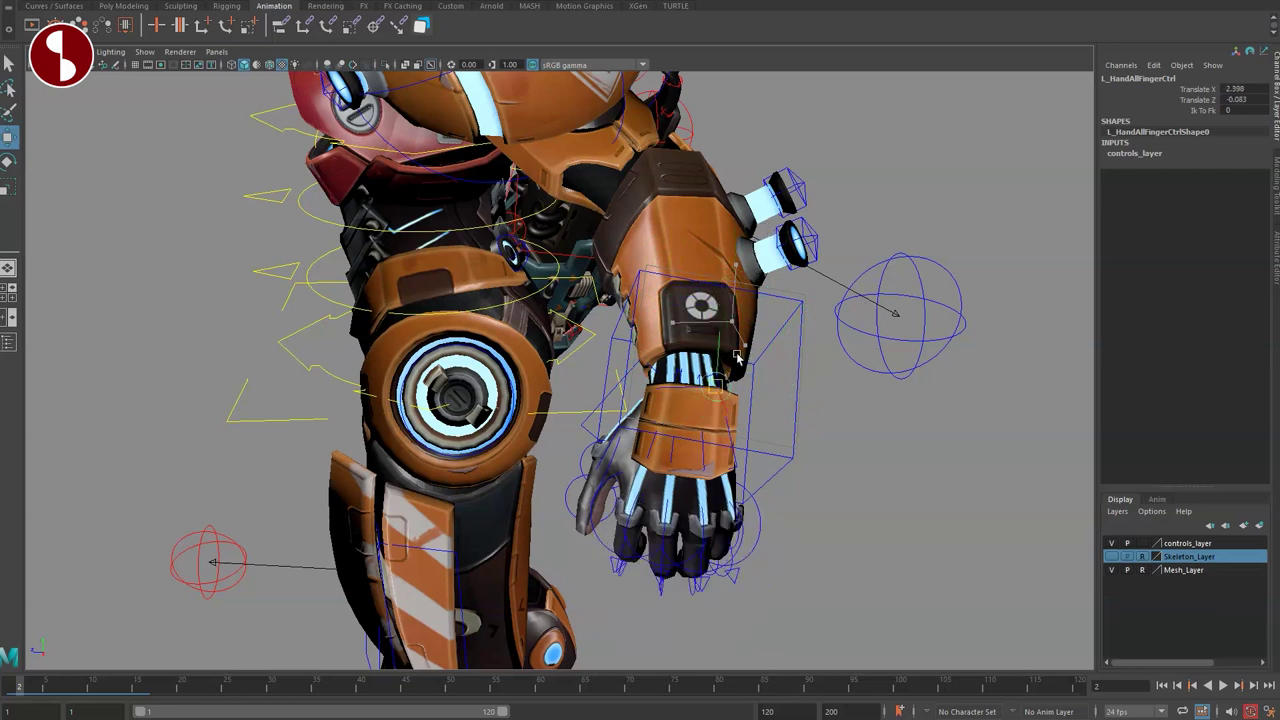
pyautogui.moveTo(615, 314); pyautogui.dragTo(708, 326)
pyautogui.keyDown('alt'); pyautogui.moveTo(708, 326); pyautogui.dragTo(759, 334); pyautogui.keyUp('alt')
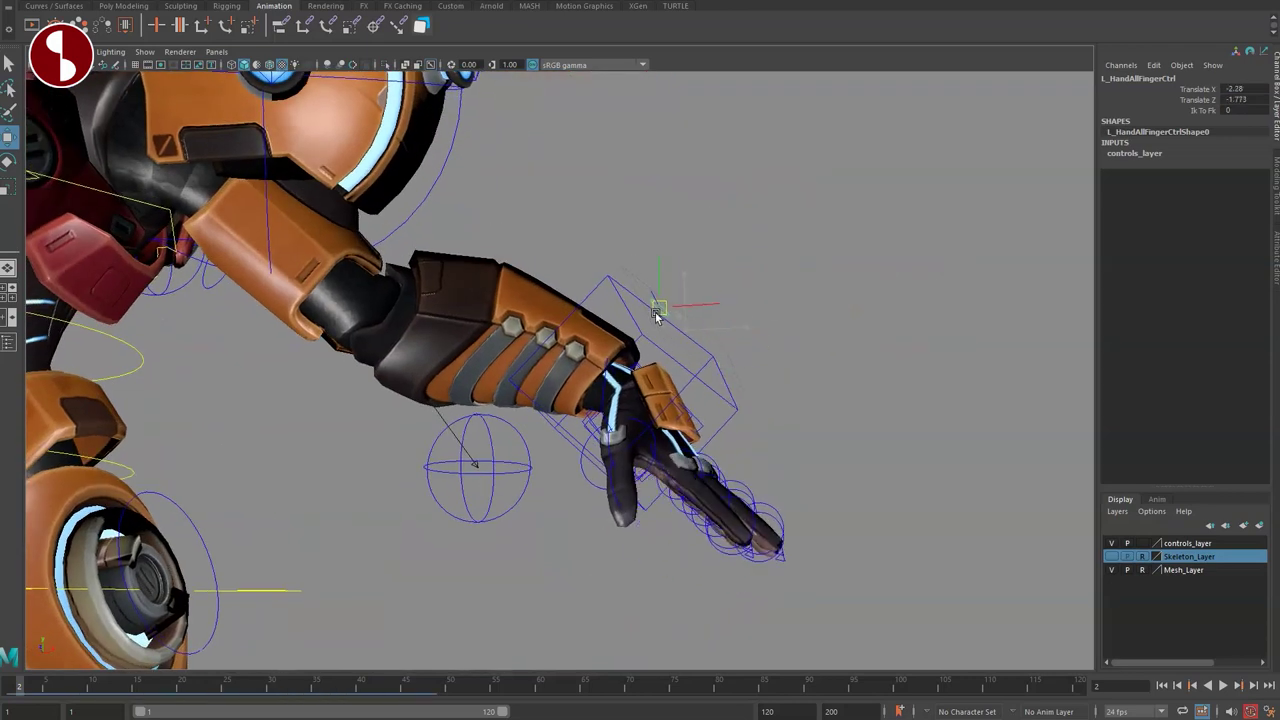
# Step: Rotate the left index finger's base control to -13.455 in Rotate Y
pyautogui.keyDown('alt'); pyautogui.moveTo(615, 430); pyautogui.dragTo(603, 457); pyautogui.keyUp('alt')
pyautogui.moveTo(716, 536)
pyautogui.keyDown('alt'); pyautogui.mouseDown()
pyautogui.moveTo(614, 529)
pyautogui.moveTo(722, 533)
pyautogui.mouseUp(); pyautogui.keyUp('alt')
pyautogui.press('4')
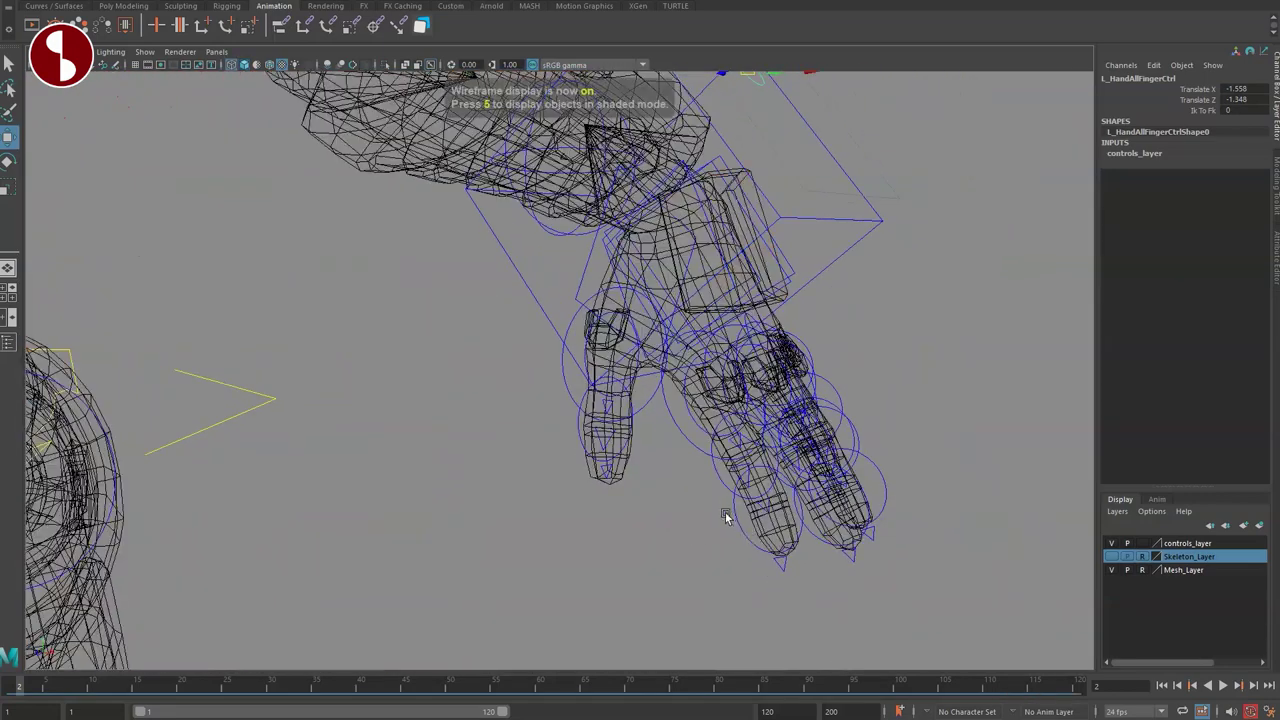
pyautogui.press('6')
pyautogui.click(713, 493)
pyautogui.press('e')
pyautogui.moveTo(762, 383)
pyautogui.mouseDown()
pyautogui.moveTo(757, 449)
pyautogui.moveTo(746, 380)
pyautogui.mouseUp()
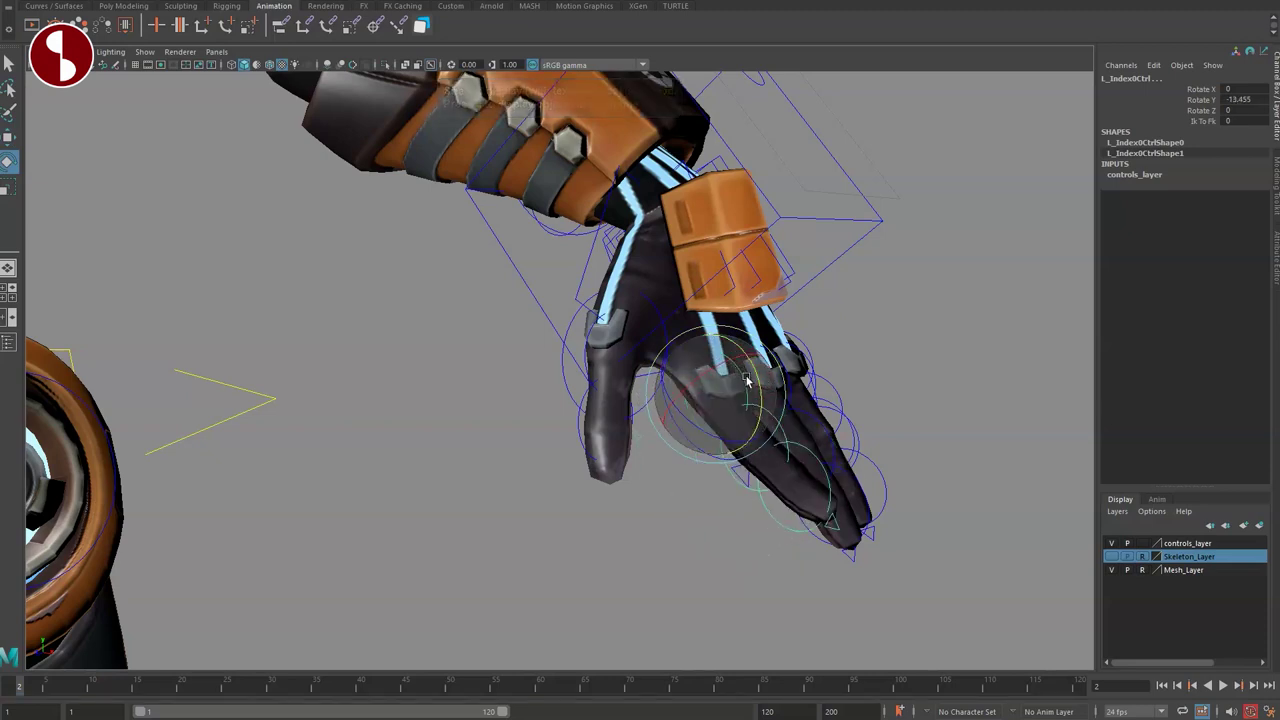
# Step: Inspect the index finger control's Ik To Fk attribute and try scrubbing its value
pyautogui.click(1160, 120)
pyautogui.click(1170, 122)
pyautogui.moveTo(880, 170); pyautogui.dragTo(1114, 208, button='middle')
pyautogui.keyDown('alt'); pyautogui.moveTo(800, 375); pyautogui.dragTo(571, 320, button='right'); pyautogui.keyUp('alt')
pyautogui.moveTo(750, 276); pyautogui.dragTo(692, 243, button='middle')
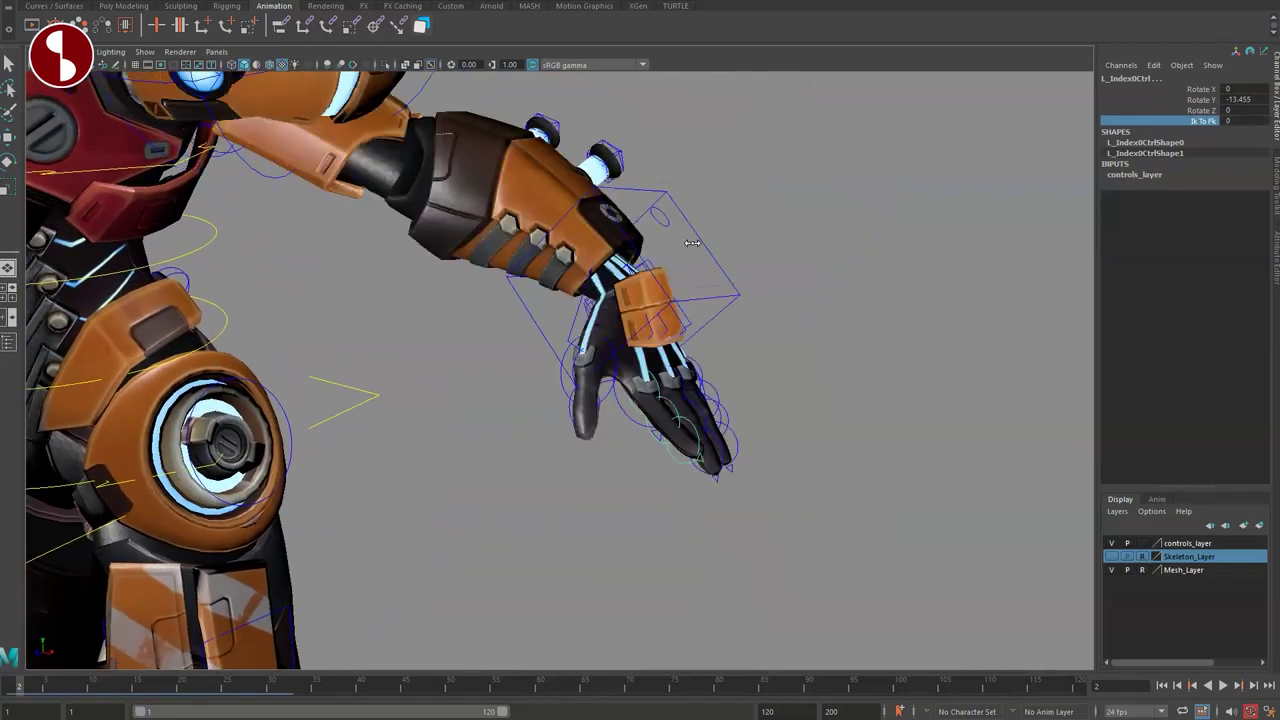
# Step: Select the left index finger's overall control and rotate it to 24.964 in Rotate Y
pyautogui.press('4')
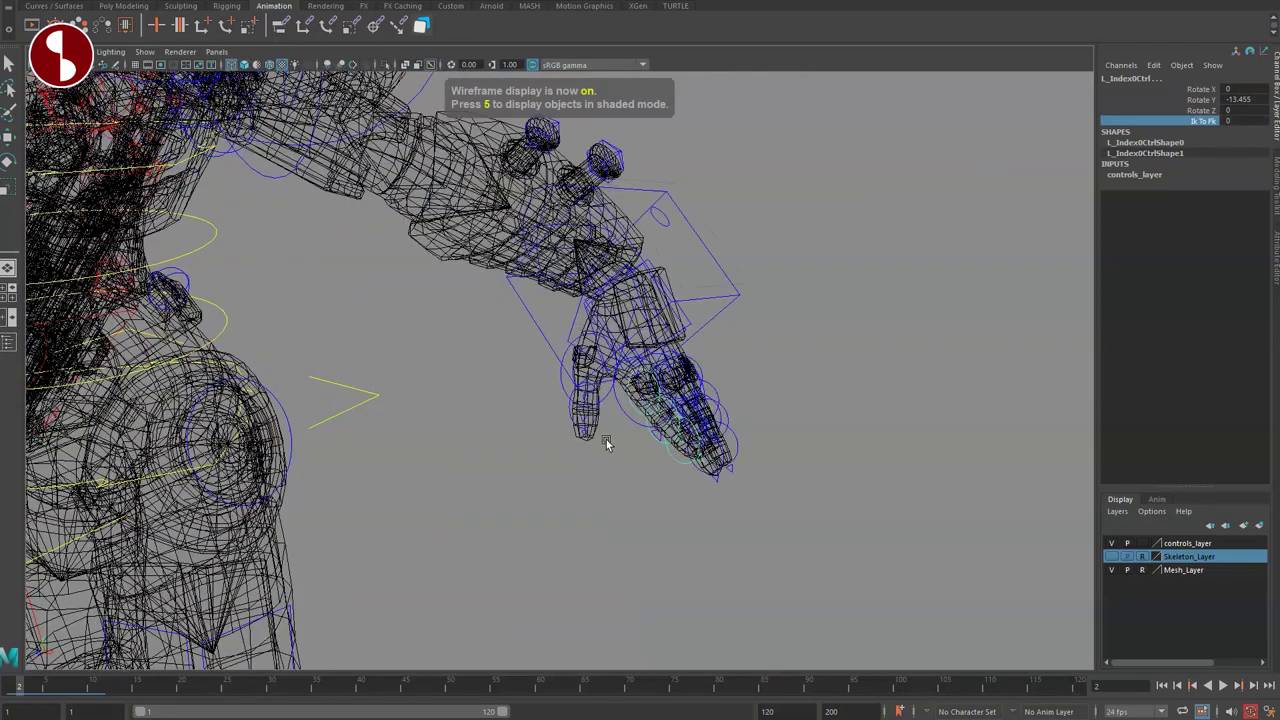
pyautogui.keyDown('alt'); pyautogui.moveTo(615, 453); pyautogui.dragTo(537, 426); pyautogui.keyUp('alt')
pyautogui.keyDown('alt'); pyautogui.moveTo(537, 426); pyautogui.dragTo(643, 505, button='right'); pyautogui.keyUp('alt')
pyautogui.keyDown('alt'); pyautogui.moveTo(694, 513); pyautogui.dragTo(654, 541); pyautogui.keyUp('alt')
pyautogui.moveTo(654, 351); pyautogui.dragTo(638, 382)
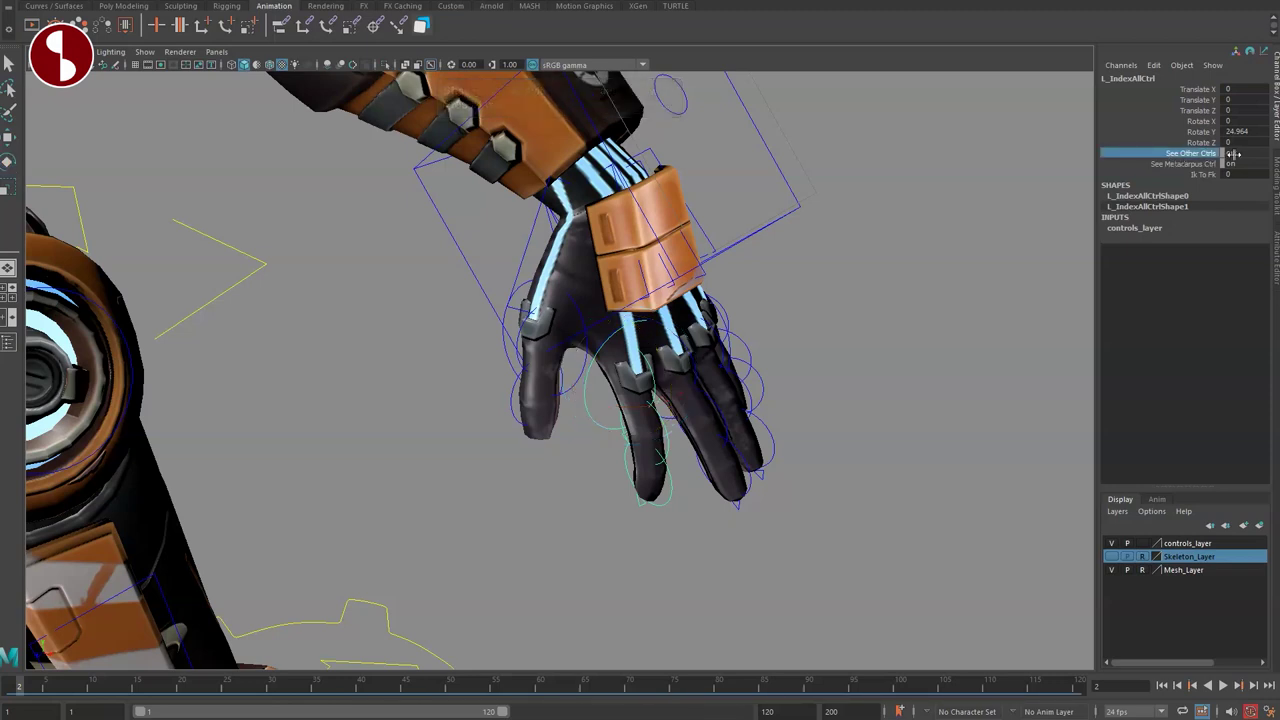
# Step: Turn the index finger's See Other Ctrls attribute off and back on
pyautogui.write('0')
pyautogui.press('Return')
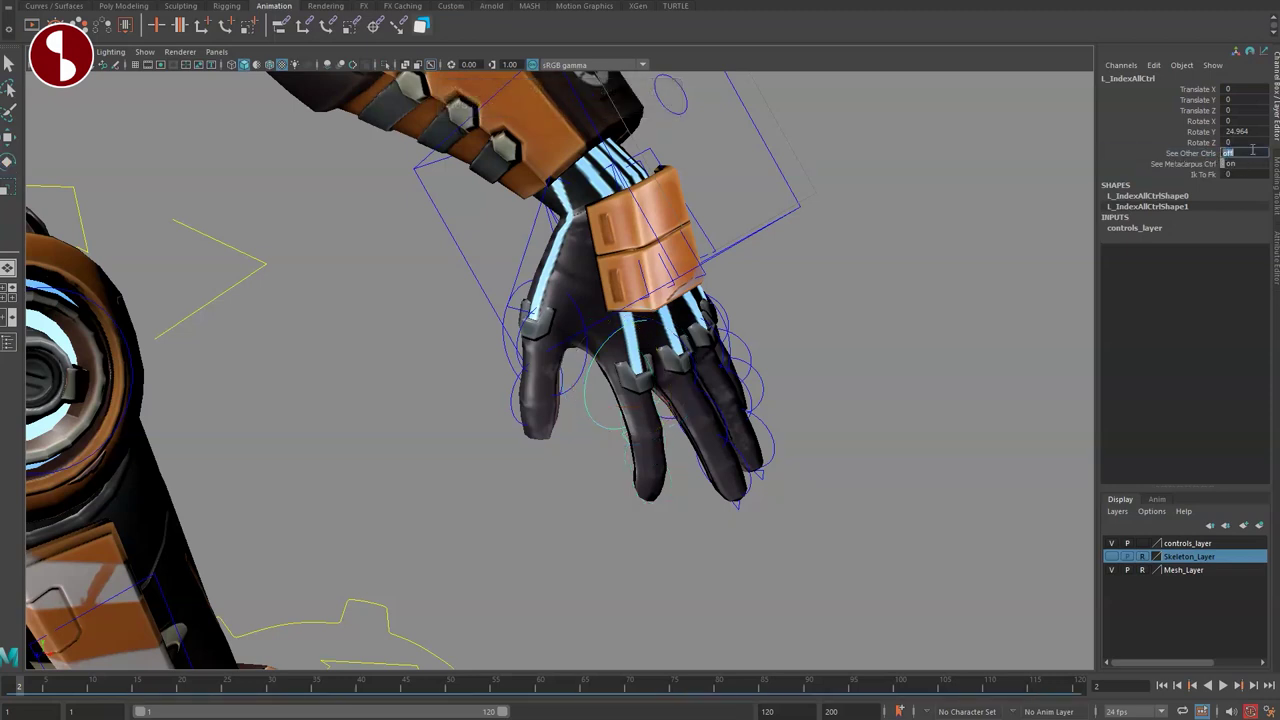
pyautogui.write('1')
pyautogui.press('Return')
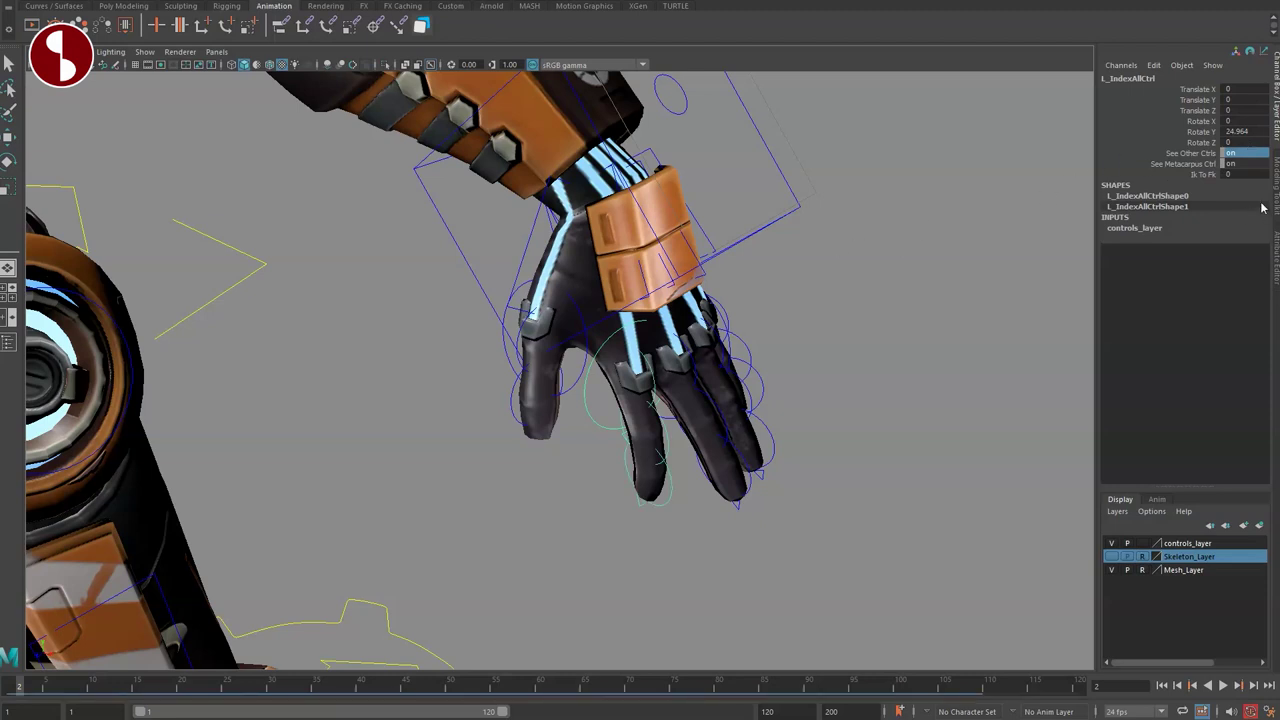
# Step: Turn the index finger's See Metacarpus Ctrl attribute off and back on, checking the hand in wireframe display
pyautogui.click(1235, 162)
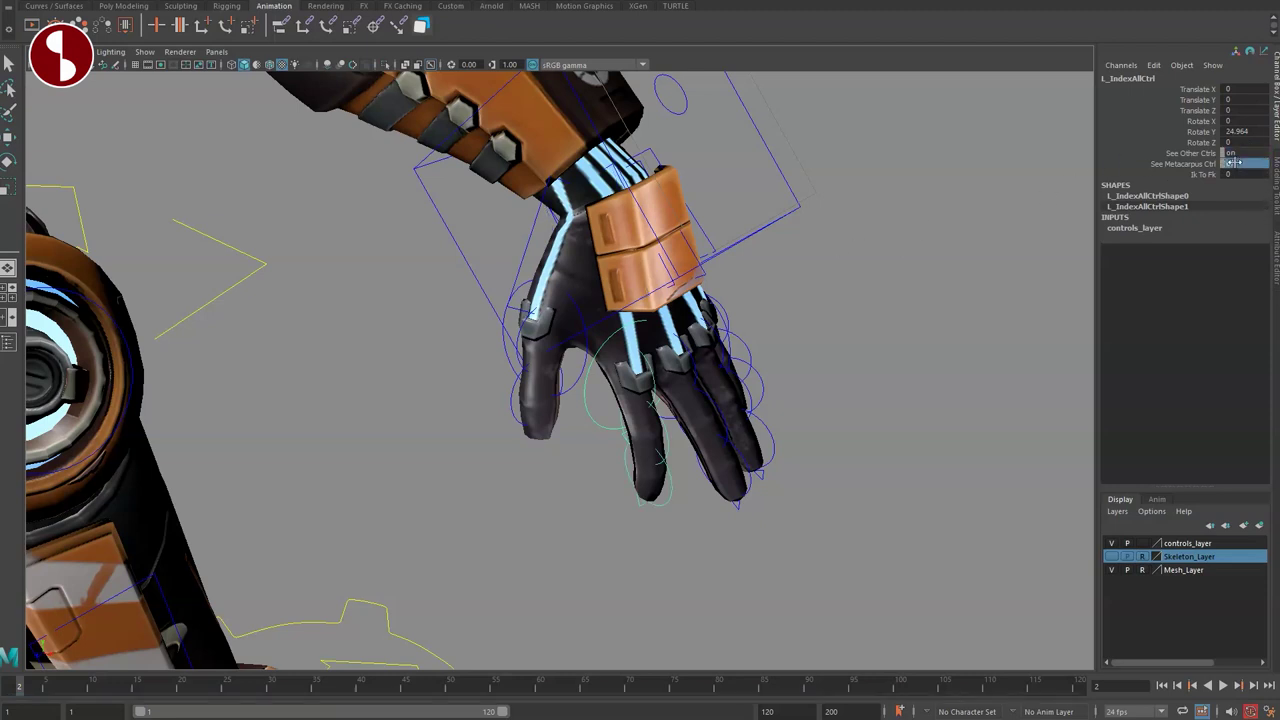
pyautogui.keyDown('alt'); pyautogui.moveTo(720, 256); pyautogui.dragTo(746, 357, button='middle'); pyautogui.keyUp('alt')
pyautogui.keyDown('alt'); pyautogui.moveTo(746, 357); pyautogui.dragTo(652, 322, button='right'); pyautogui.keyUp('alt')
pyautogui.keyDown('alt'); pyautogui.moveTo(652, 322); pyautogui.dragTo(672, 321, button='middle'); pyautogui.keyUp('alt')
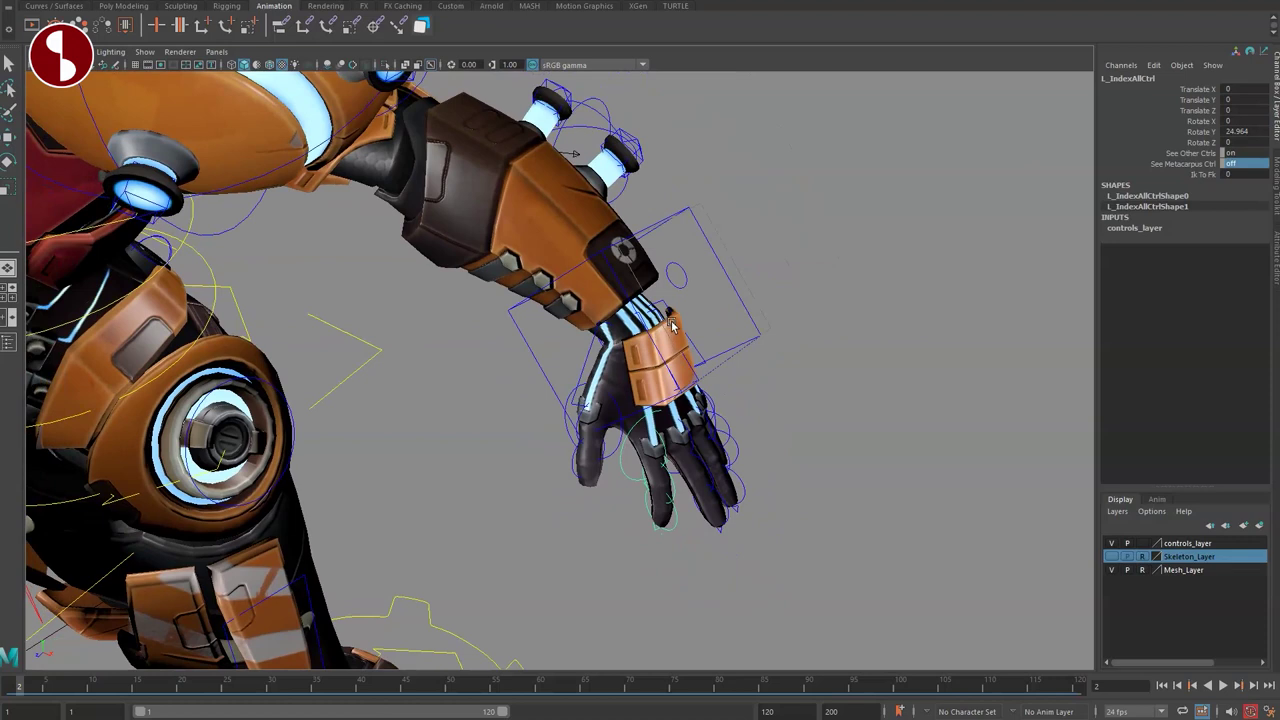
pyautogui.press('4')
pyautogui.click(1027, 263)
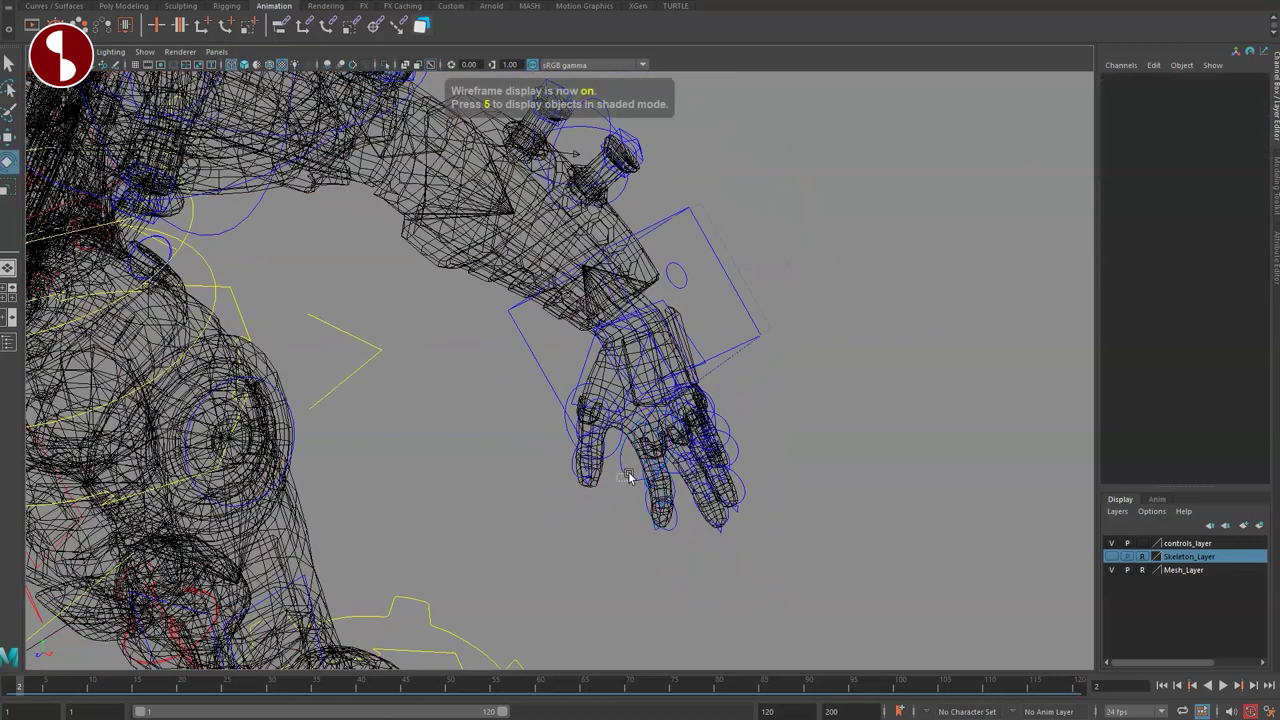
pyautogui.click(628, 477)
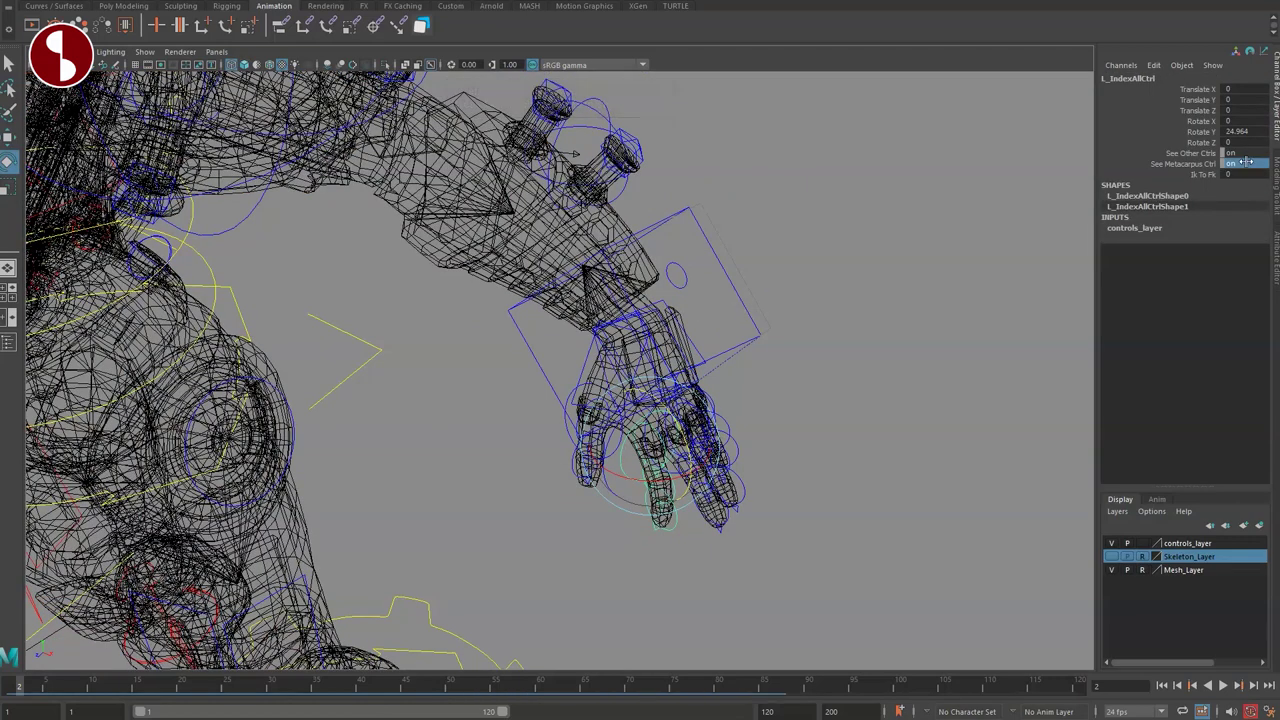
# Step: Examine the left hand's palm and finger controls in textured display from several angles
pyautogui.click(603, 367)
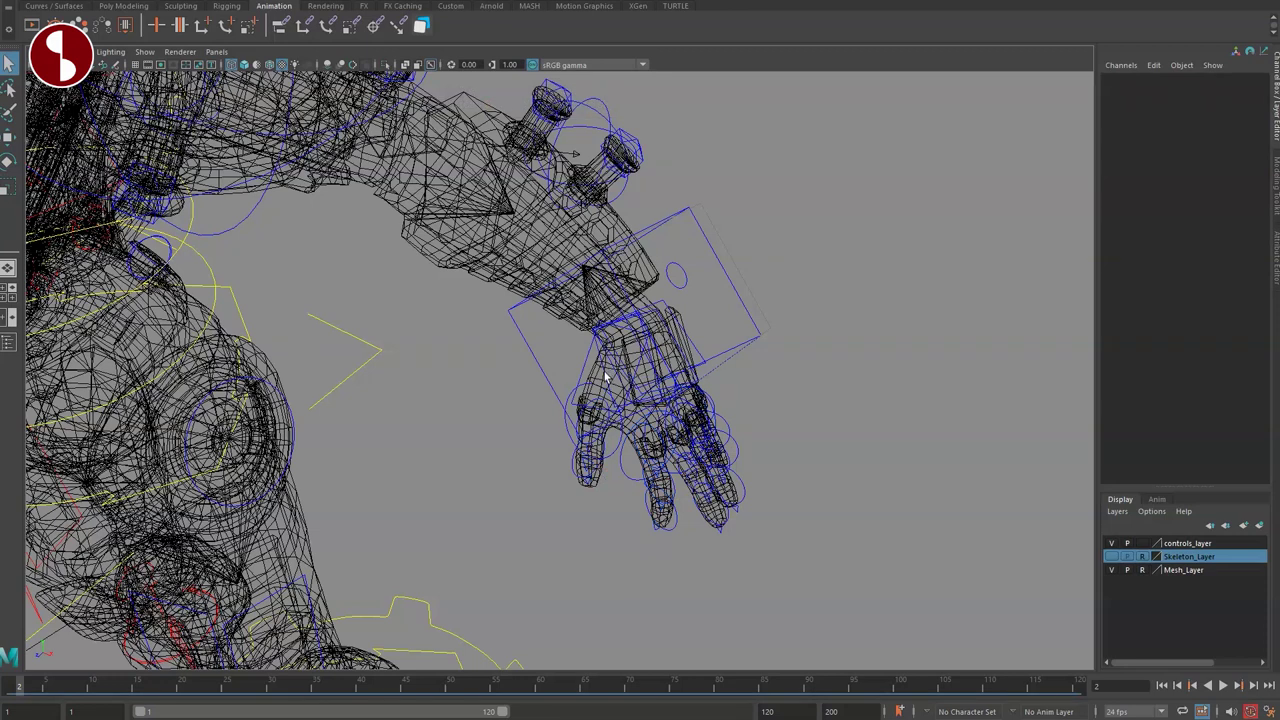
pyautogui.click(605, 376)
pyautogui.press('6')
pyautogui.moveTo(612, 376)
pyautogui.keyDown('alt'); pyautogui.mouseDown()
pyautogui.moveTo(600, 402)
pyautogui.moveTo(617, 352)
pyautogui.moveTo(600, 360)
pyautogui.mouseUp(); pyautogui.keyUp('alt')
pyautogui.press('e')
pyautogui.click(596, 474)
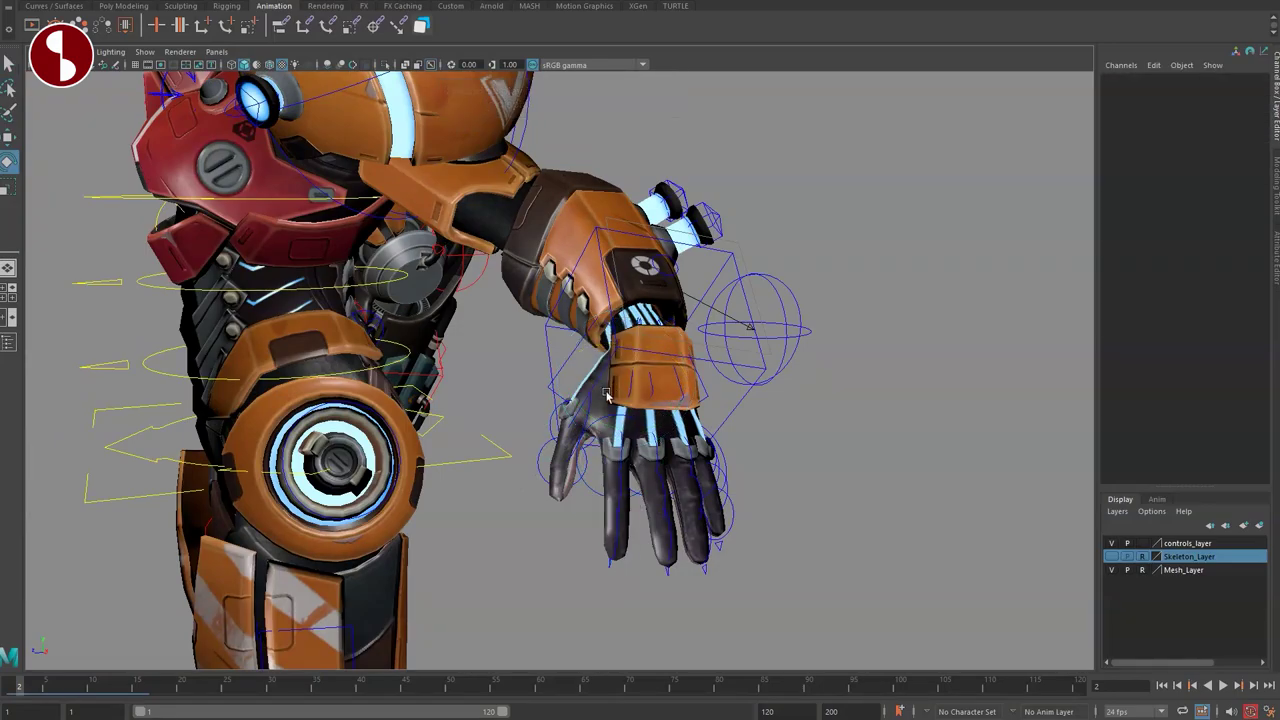
pyautogui.click(600, 486)
pyautogui.keyDown('alt'); pyautogui.moveTo(598, 482); pyautogui.dragTo(626, 491); pyautogui.keyUp('alt')
# Step: Select the left pinky's overall control in wireframe display and inspect its Ik To Fk attribute
pyautogui.press('q')
pyautogui.keyDown('alt'); pyautogui.moveTo(596, 446); pyautogui.dragTo(566, 414, button='middle'); pyautogui.keyUp('alt')
pyautogui.keyDown('alt'); pyautogui.moveTo(566, 414); pyautogui.dragTo(650, 450, button='right'); pyautogui.keyUp('alt')
pyautogui.press('4')
pyautogui.keyDown('alt'); pyautogui.moveTo(658, 502); pyautogui.dragTo(747, 422); pyautogui.keyUp('alt')
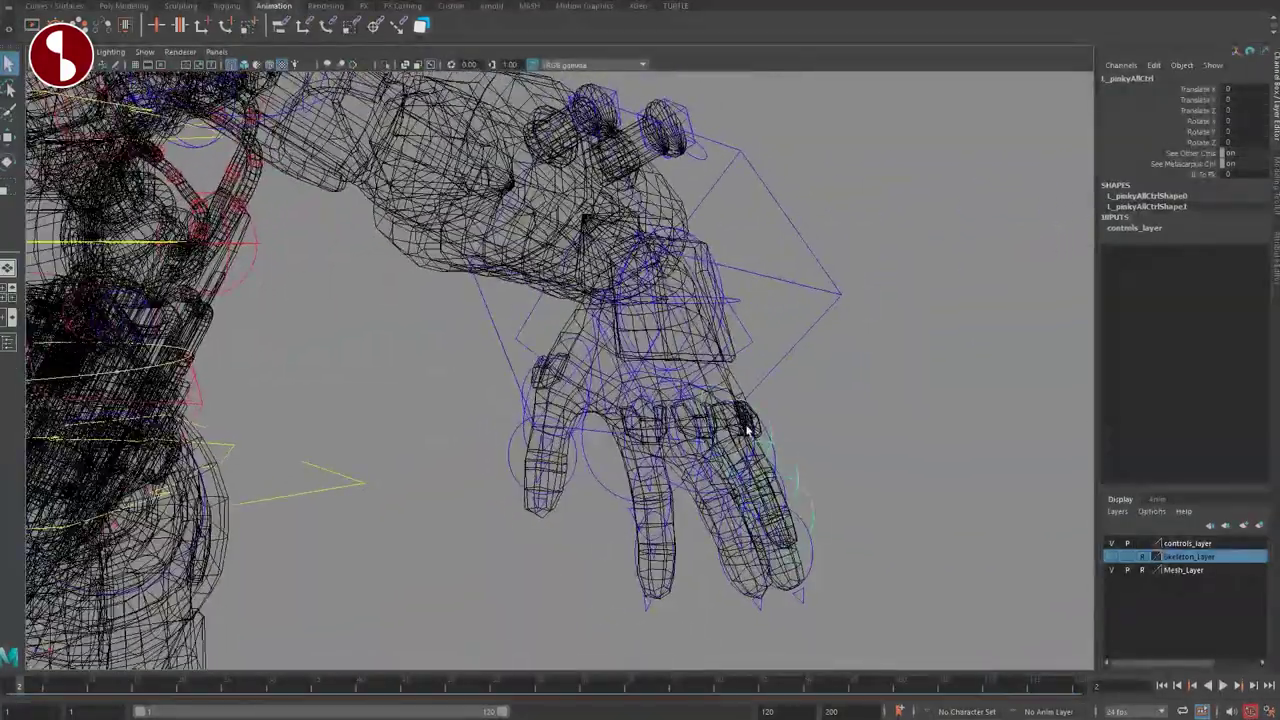
pyautogui.moveTo(911, 207)
pyautogui.mouseDown(button='middle')
pyautogui.moveTo(901, 243)
pyautogui.moveTo(759, 254)
pyautogui.mouseUp(button='middle')
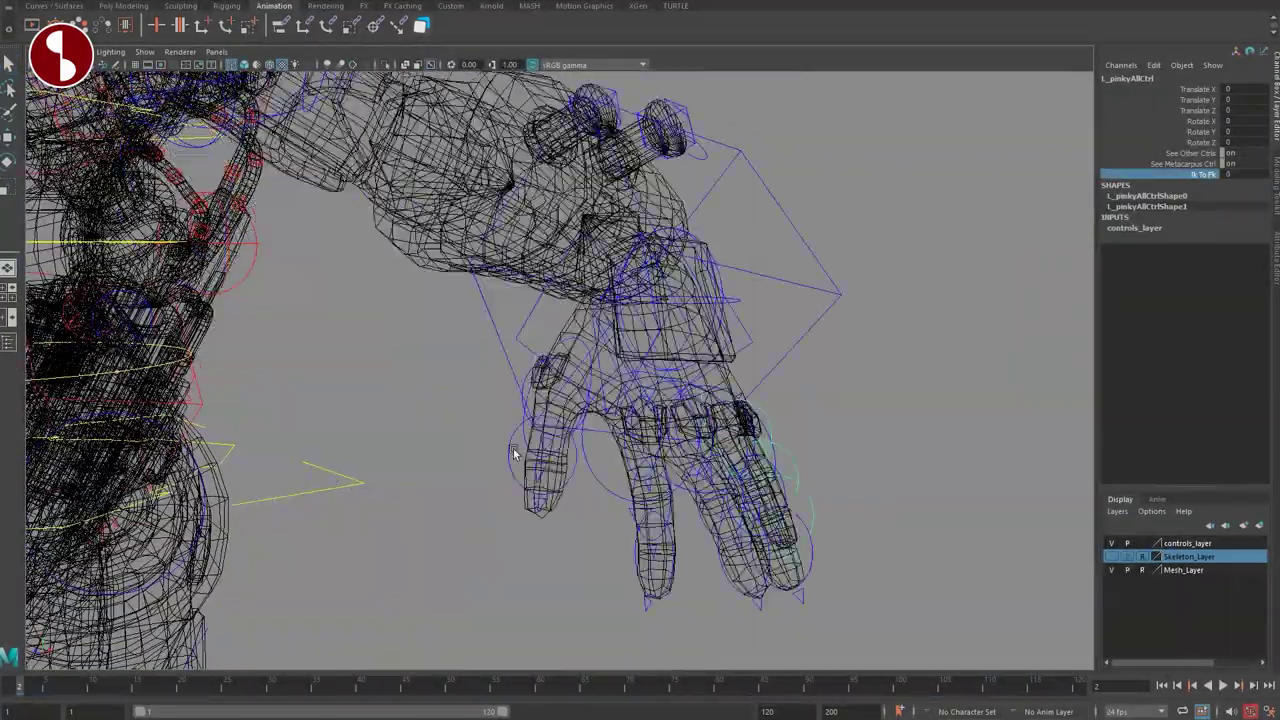
# Step: Return to textured display and curl the left hand's fingers into a fist with its all-finger control
pyautogui.press('6')
pyautogui.moveTo(484, 466)
pyautogui.keyDown('alt'); pyautogui.mouseDown()
pyautogui.moveTo(531, 492)
pyautogui.moveTo(598, 478)
pyautogui.mouseUp(); pyautogui.keyUp('alt')
pyautogui.click(523, 343)
pyautogui.keyDown('alt'); pyautogui.moveTo(523, 343); pyautogui.dragTo(661, 232); pyautogui.keyUp('alt')
pyautogui.press('q')
pyautogui.click(647, 299)
pyautogui.click(651, 274)
pyautogui.press('w')
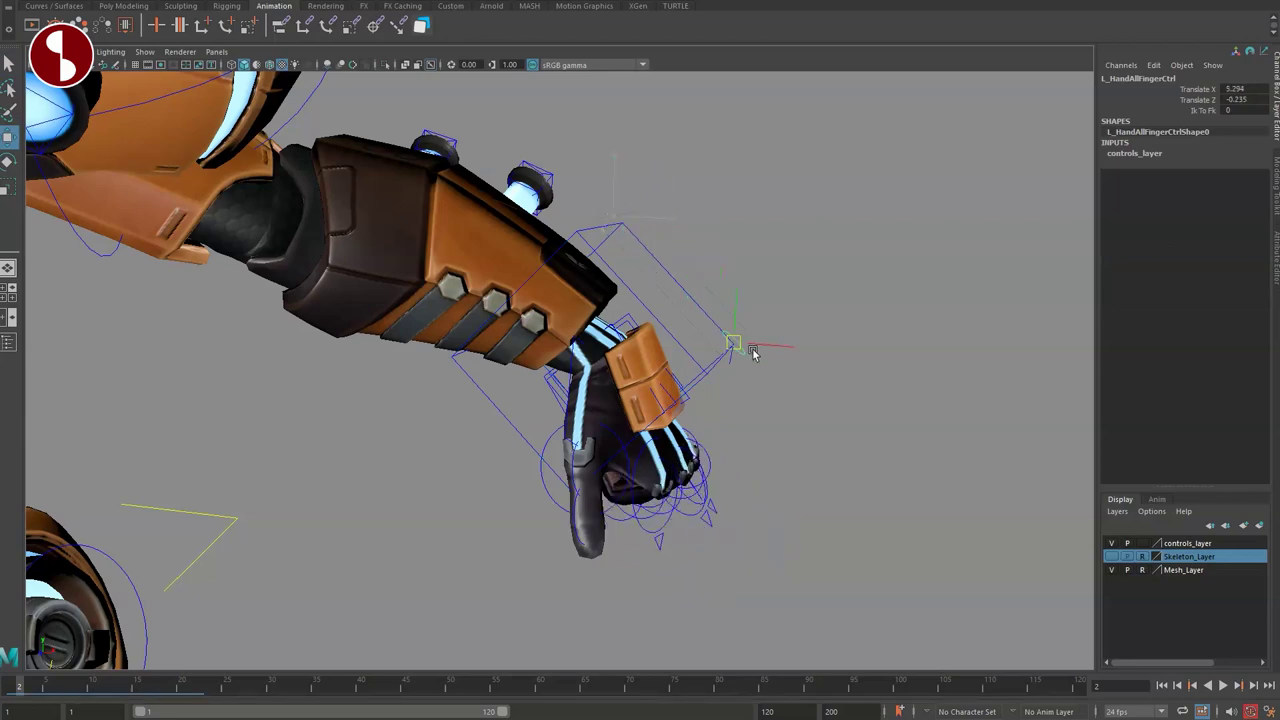
# Step: Move the left hand's all-finger control to about X -1.56 and Z -1.35 to extend the fingers
pyautogui.keyDown('alt'); pyautogui.moveTo(690, 316); pyautogui.dragTo(430, 358); pyautogui.keyUp('alt')
pyautogui.moveTo(430, 358)
pyautogui.keyDown('alt'); pyautogui.mouseDown()
pyautogui.moveTo(534, 346)
pyautogui.moveTo(618, 356)
pyautogui.moveTo(638, 385)
pyautogui.mouseUp(); pyautogui.keyUp('alt')
pyautogui.hotkey('ctrl', 'z')
pyautogui.press('6')
pyautogui.moveTo(638, 385); pyautogui.dragTo(597, 285, button='middle')
pyautogui.press('q')
pyautogui.scroll(-5, 540, 391)
pyautogui.keyDown('alt'); pyautogui.moveTo(537, 389); pyautogui.dragTo(511, 410); pyautogui.keyUp('alt')
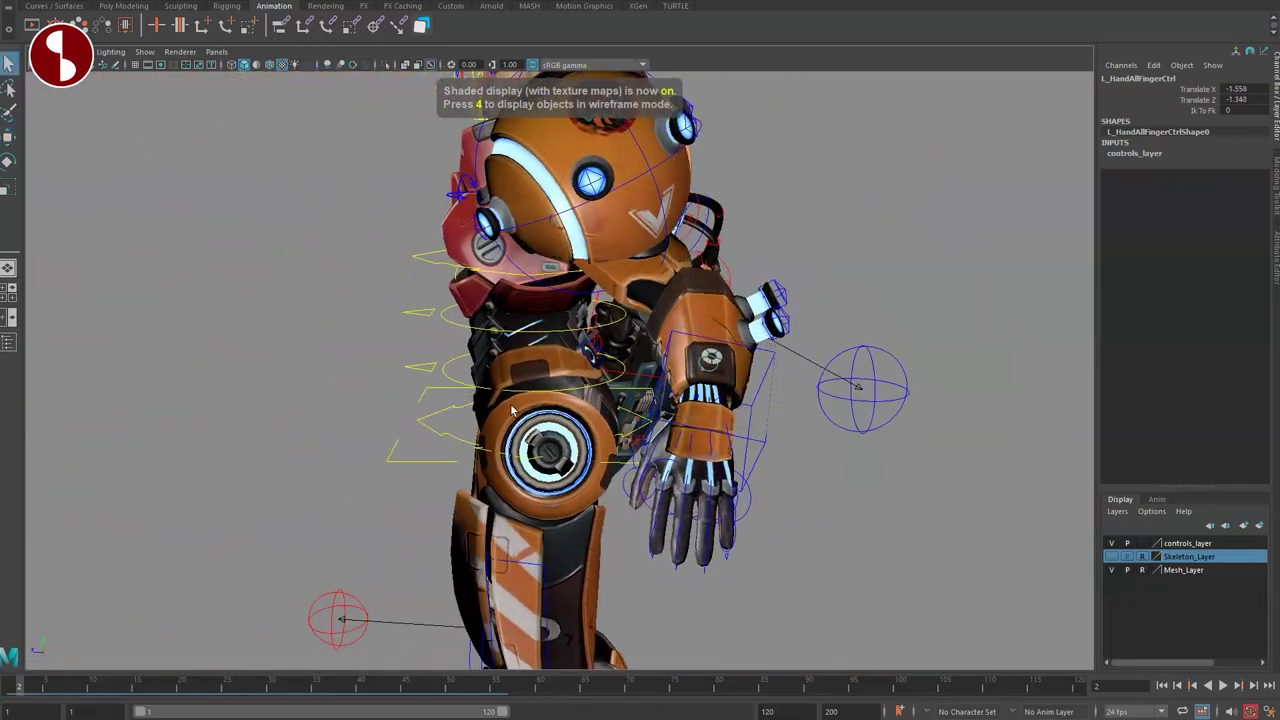
# Step: Move the left arm's IK control outward and up to about -14.24, -16.08, 4.21
pyautogui.click(763, 439)
pyautogui.press('w')
pyautogui.moveTo(778, 460); pyautogui.dragTo(640, 499, button='middle')
pyautogui.press('q')
pyautogui.keyDown('alt'); pyautogui.moveTo(530, 505); pyautogui.dragTo(624, 506); pyautogui.keyUp('alt')
pyautogui.keyDown('alt'); pyautogui.moveTo(637, 443); pyautogui.dragTo(580, 438); pyautogui.keyUp('alt')
pyautogui.press('w')
pyautogui.moveTo(673, 425); pyautogui.dragTo(739, 304)
pyautogui.keyDown('alt'); pyautogui.moveTo(692, 375); pyautogui.dragTo(794, 386); pyautogui.keyUp('alt')
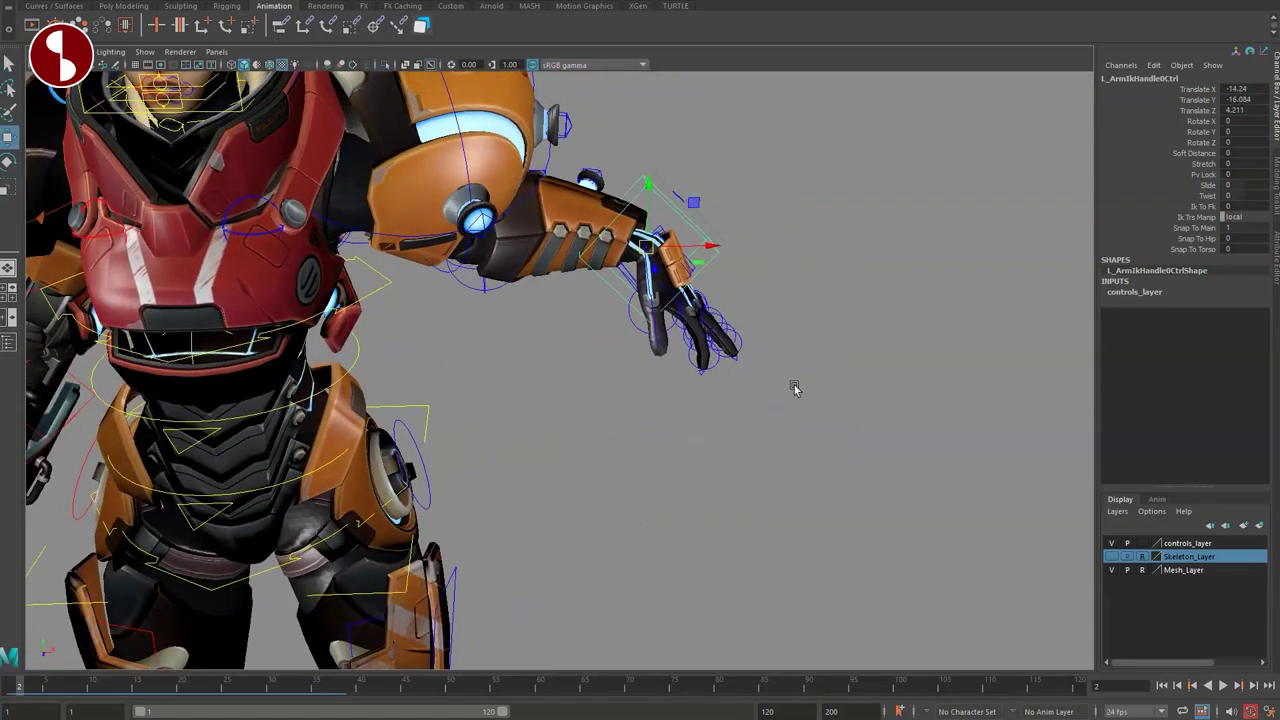
# Step: Reposition the left arm IK control at about -9.28, -13.96, 4.09, rotate the hand upward and set Twist to 13
pyautogui.keyDown('alt'); pyautogui.moveTo(794, 386); pyautogui.dragTo(650, 443, button='middle'); pyautogui.keyUp('alt')
pyautogui.press('q')
pyautogui.keyDown('alt'); pyautogui.moveTo(629, 357); pyautogui.dragTo(614, 443); pyautogui.keyUp('alt')
pyautogui.press('w')
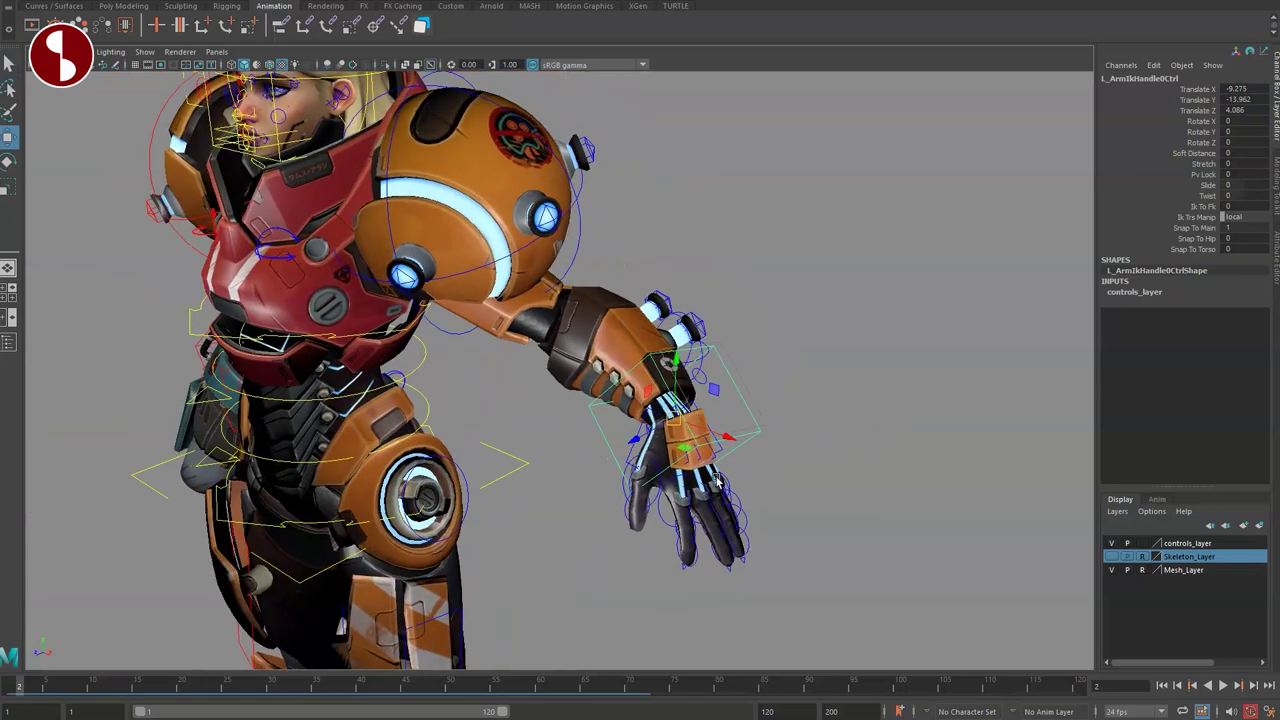
pyautogui.moveTo(714, 416); pyautogui.dragTo(708, 382)
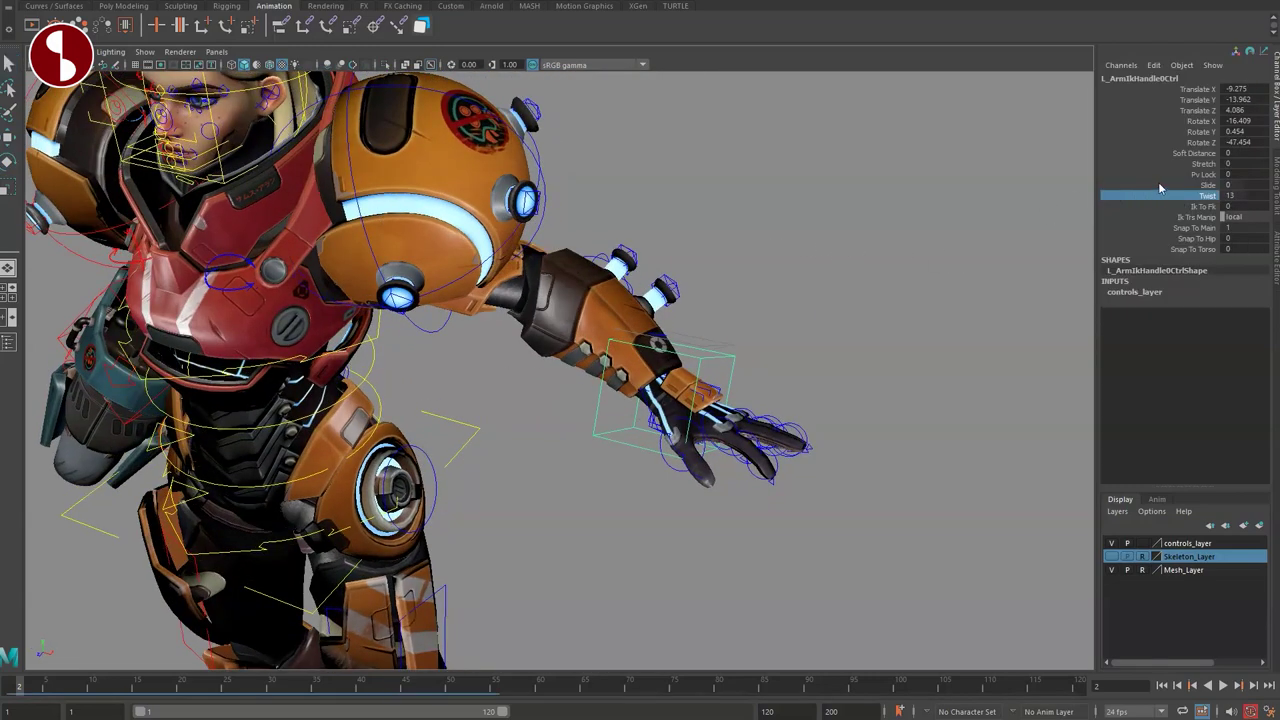
# Step: Try the left arm IK control's Slide attribute and a Pv Lock of 1, undoing each change
pyautogui.click(1160, 186)
pyautogui.moveTo(966, 202)
pyautogui.mouseDown(button='middle')
pyautogui.moveTo(1025, 206)
pyautogui.moveTo(932, 207)
pyautogui.moveTo(946, 212)
pyautogui.mouseUp(button='middle')
pyautogui.hotkey('ctrl', 'z')
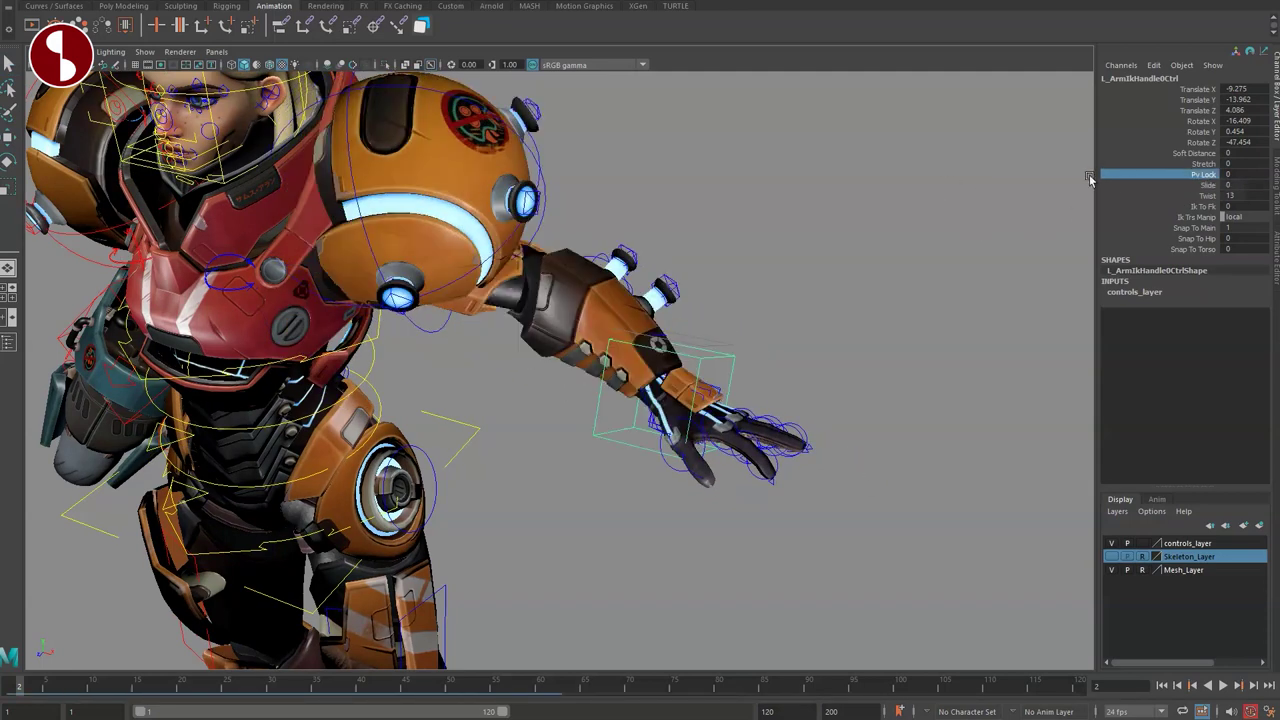
pyautogui.moveTo(1040, 200); pyautogui.dragTo(1079, 213, button='middle')
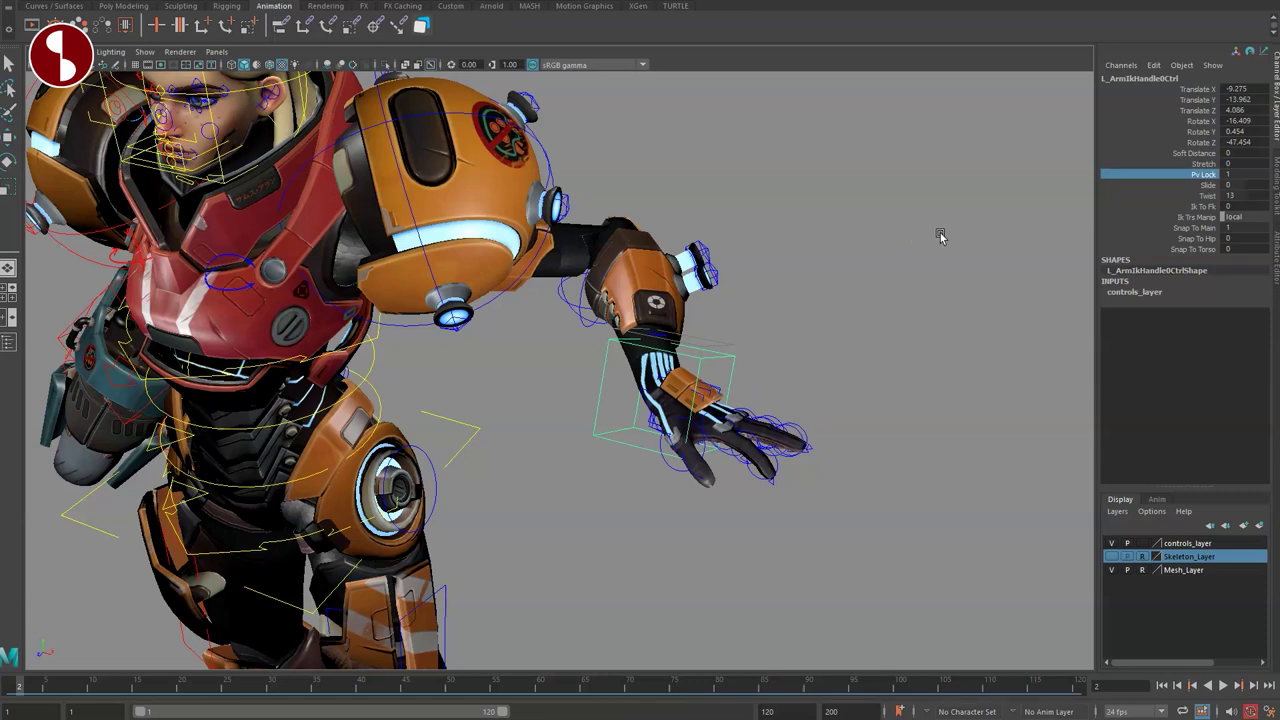
pyautogui.hotkey('ctrl', 'z')
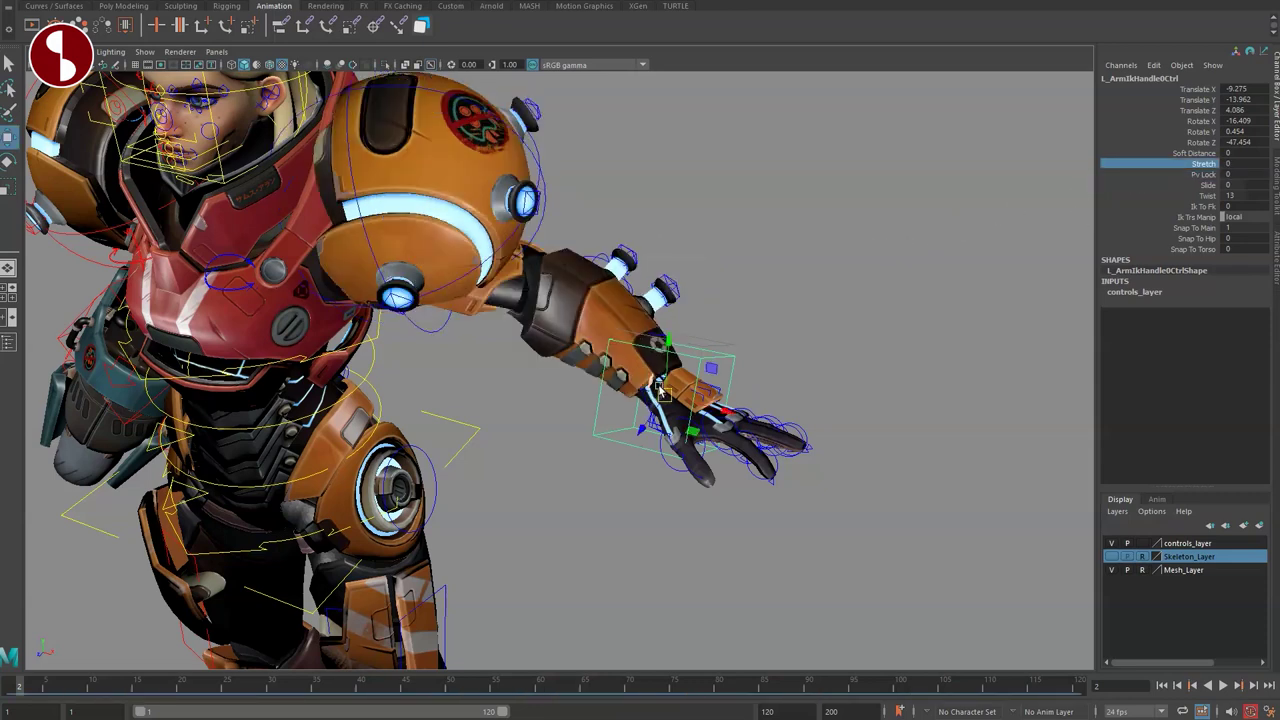
# Step: Pull the left arm IK control beyond the hand's reach, try its Stretch attribute and undo both changes
pyautogui.moveTo(660, 389); pyautogui.dragTo(962, 459)
pyautogui.click(1200, 164)
pyautogui.moveTo(970, 175); pyautogui.dragTo(891, 209, button='middle')
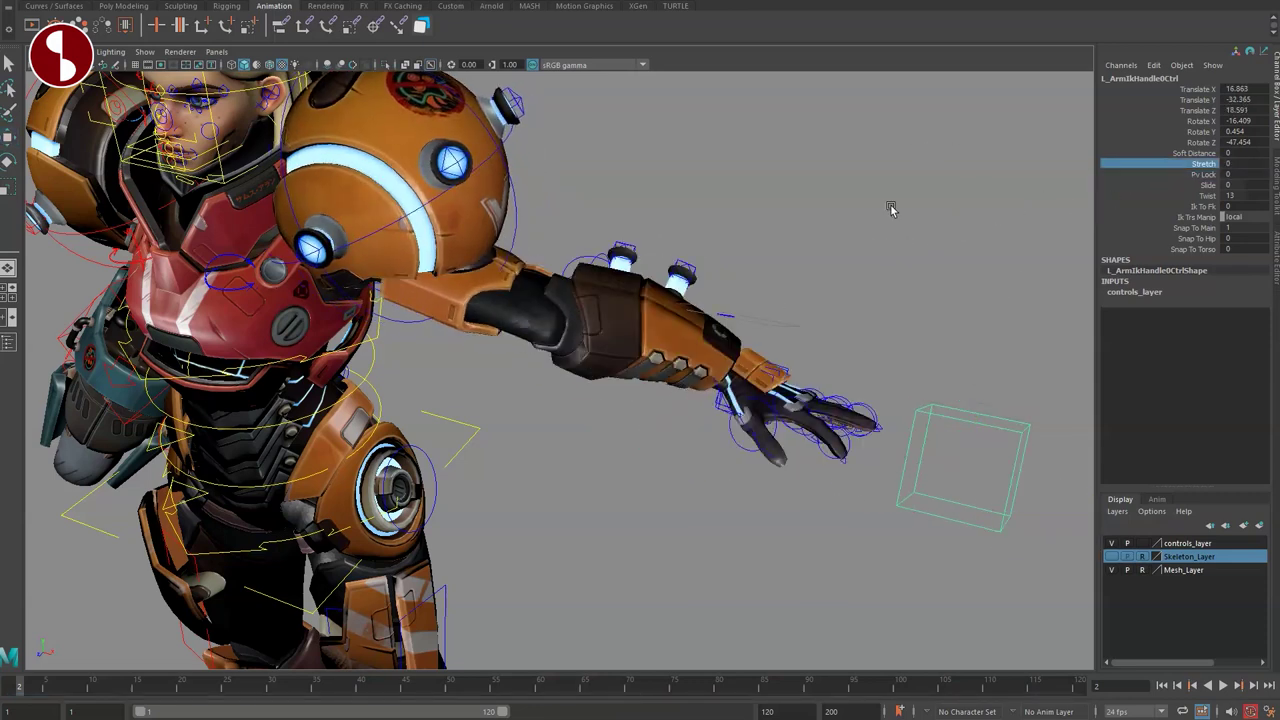
pyautogui.hotkey('ctrl', 'z')
pyautogui.hotkey('ctrl', 'z')
# Step: Set the left arm IK control's Twist to 0 and inspect its Ik Trs Manip and Snap To Hip attributes
pyautogui.moveTo(978, 202); pyautogui.dragTo(917, 187, button='middle')
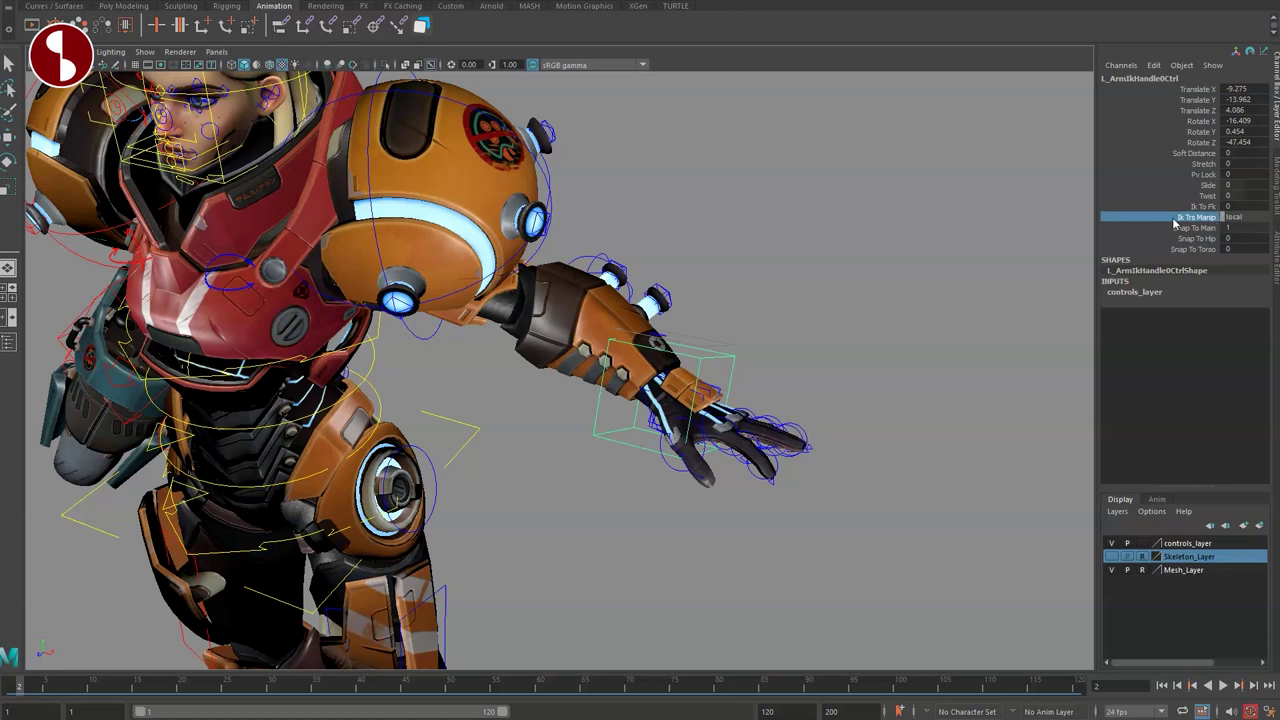
pyautogui.click(1250, 243)
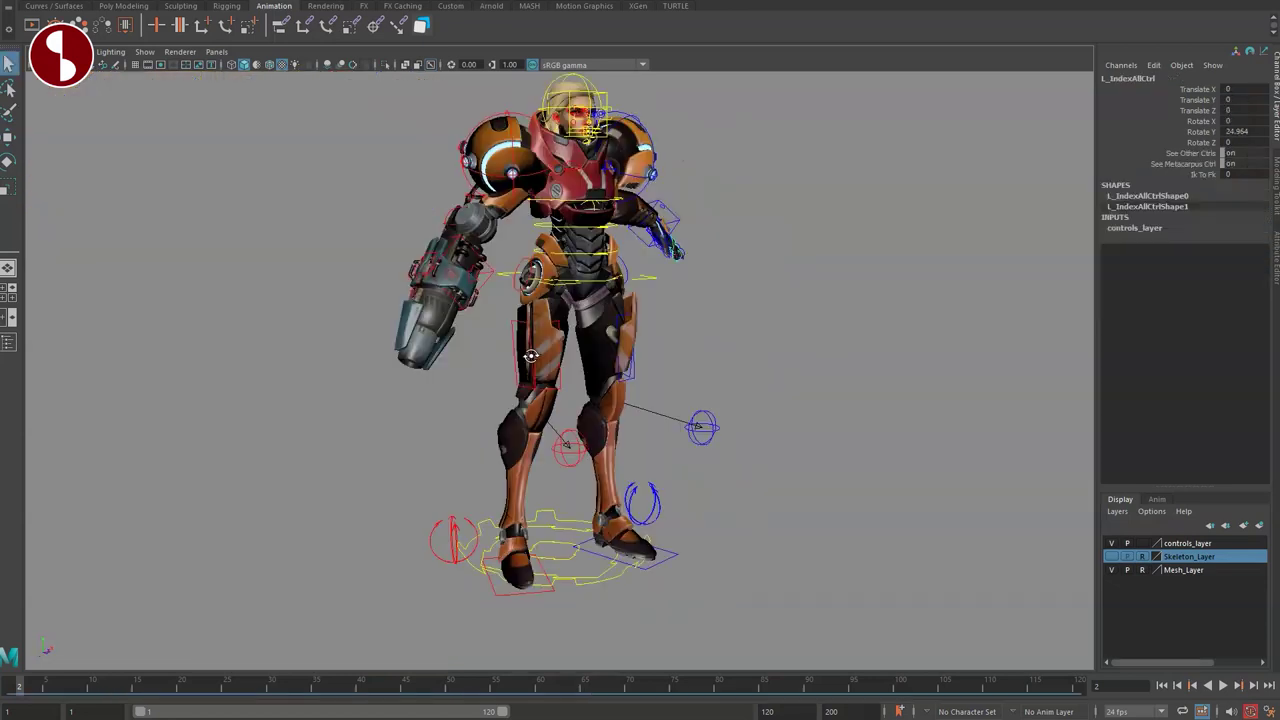
pyautogui.keyDown('alt'); pyautogui.moveTo(462, 358); pyautogui.dragTo(511, 353); pyautogui.keyUp('alt')
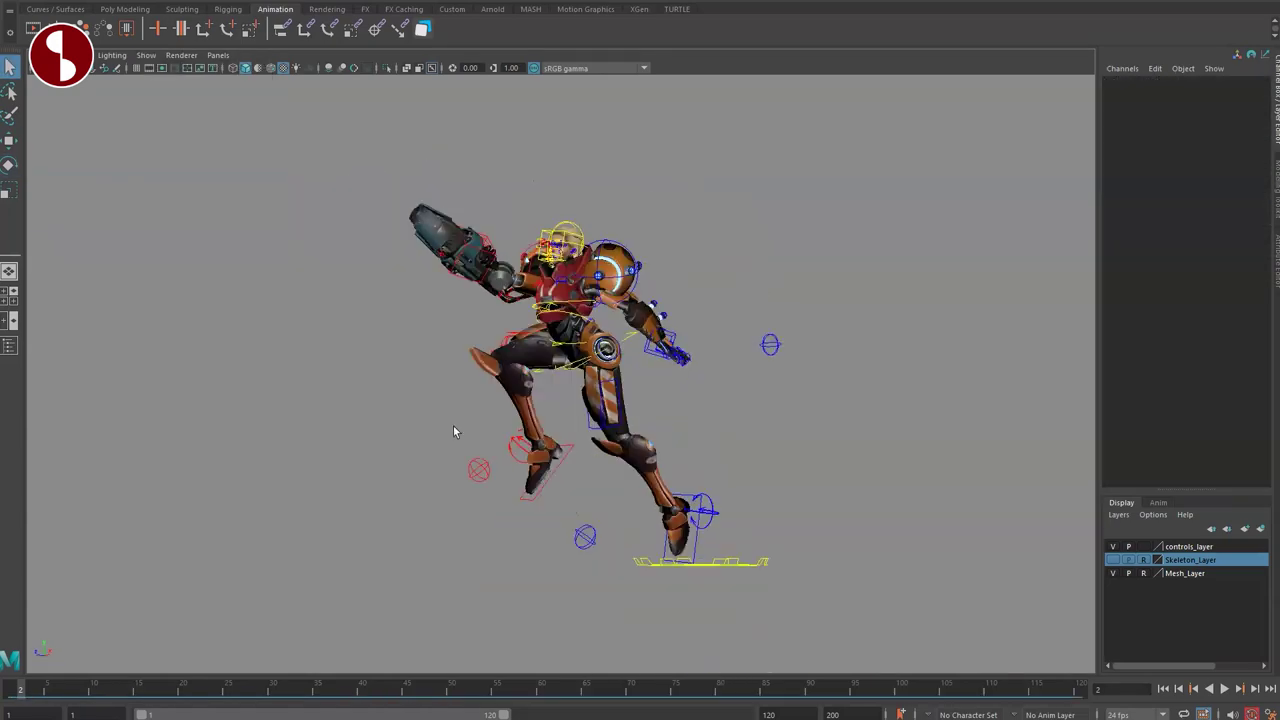
# Step: Select the left index finger's overall control on the leaping pose
pyautogui.keyDown('alt'); pyautogui.moveTo(453, 425); pyautogui.dragTo(875, 535, button='right'); pyautogui.keyUp('alt')
pyautogui.keyDown('alt'); pyautogui.moveTo(875, 535); pyautogui.dragTo(846, 495); pyautogui.keyUp('alt')
pyautogui.keyDown('alt'); pyautogui.moveTo(846, 495); pyautogui.dragTo(780, 400, button='middle'); pyautogui.keyUp('alt')
pyautogui.keyDown('alt'); pyautogui.moveTo(780, 400); pyautogui.dragTo(820, 404, button='right'); pyautogui.keyUp('alt')
pyautogui.keyDown('alt'); pyautogui.moveTo(820, 404); pyautogui.dragTo(724, 394, button='middle'); pyautogui.keyUp('alt')
pyautogui.moveTo(794, 402)
pyautogui.keyDown('alt'); pyautogui.mouseDown()
pyautogui.moveTo(860, 403)
pyautogui.moveTo(806, 408)
pyautogui.mouseUp(); pyautogui.keyUp('alt')
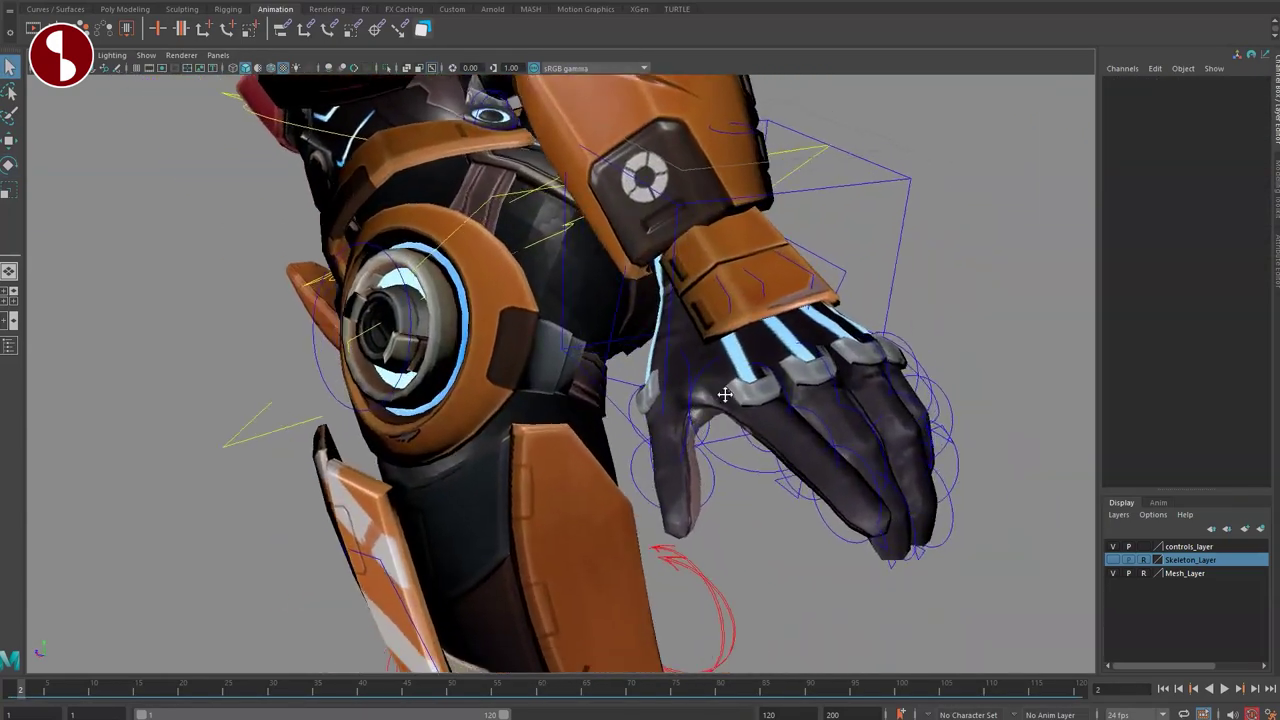
pyautogui.click(695, 408)
pyautogui.keyDown('alt'); pyautogui.moveTo(697, 448); pyautogui.dragTo(708, 453); pyautogui.keyUp('alt')
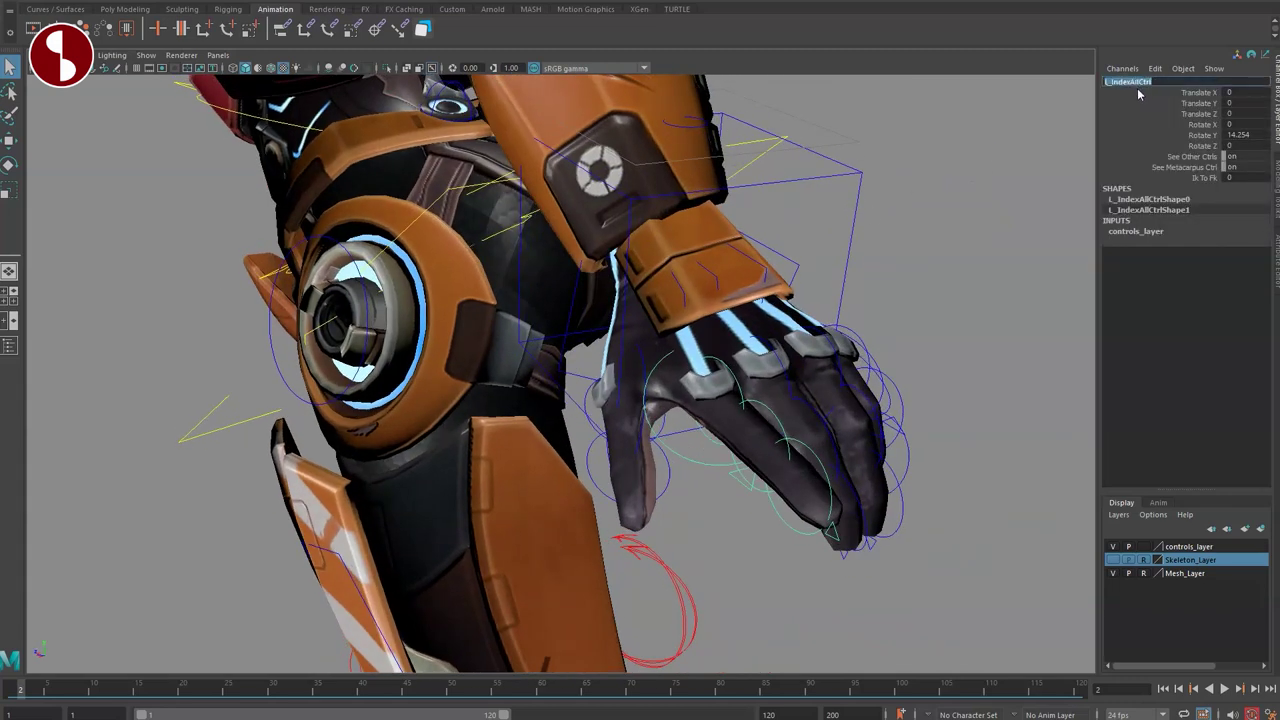
# Step: Try rotating the left index finger's overall control twice, undoing each rotation
pyautogui.press('e')
pyautogui.moveTo(731, 393); pyautogui.dragTo(698, 460)
pyautogui.hotkey('ctrl', 'z')
pyautogui.moveTo(730, 388); pyautogui.dragTo(732, 430)
pyautogui.hotkey('ctrl', 'z')
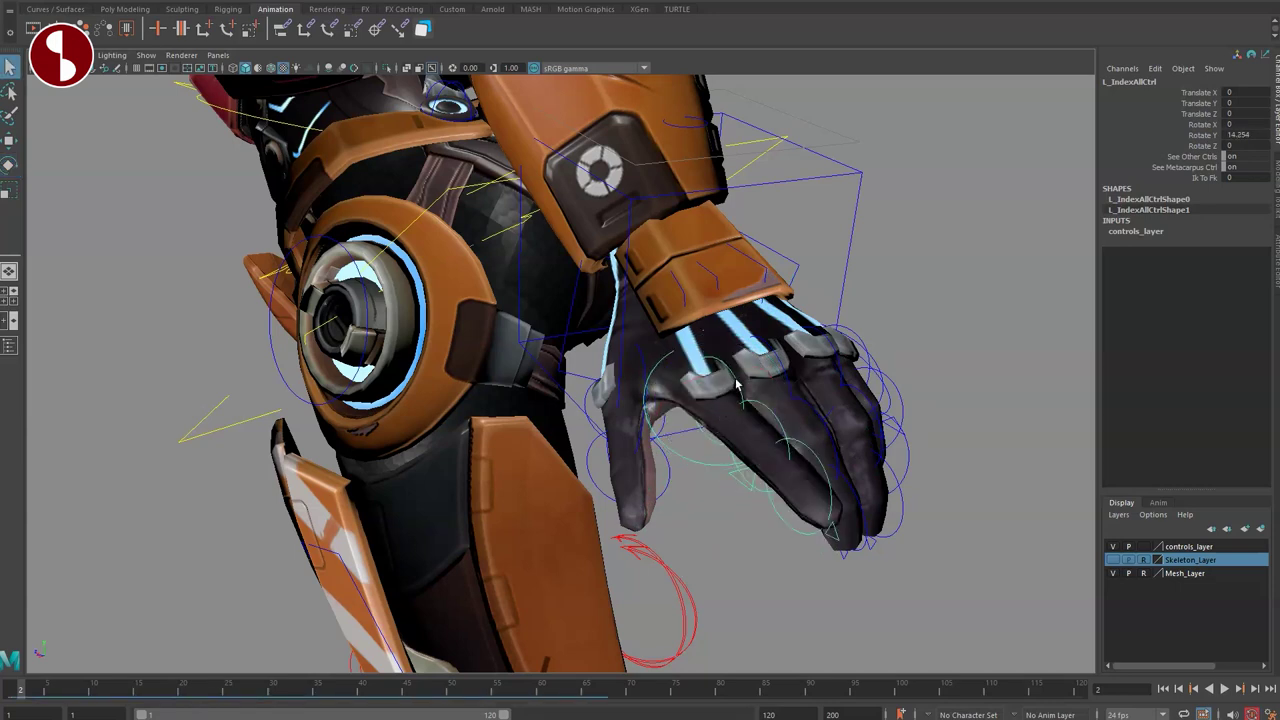
# Step: Select the left index finger's first joint control and try rotating it
pyautogui.click(731, 397)
pyautogui.press('e')
pyautogui.moveTo(747, 376); pyautogui.dragTo(757, 424)
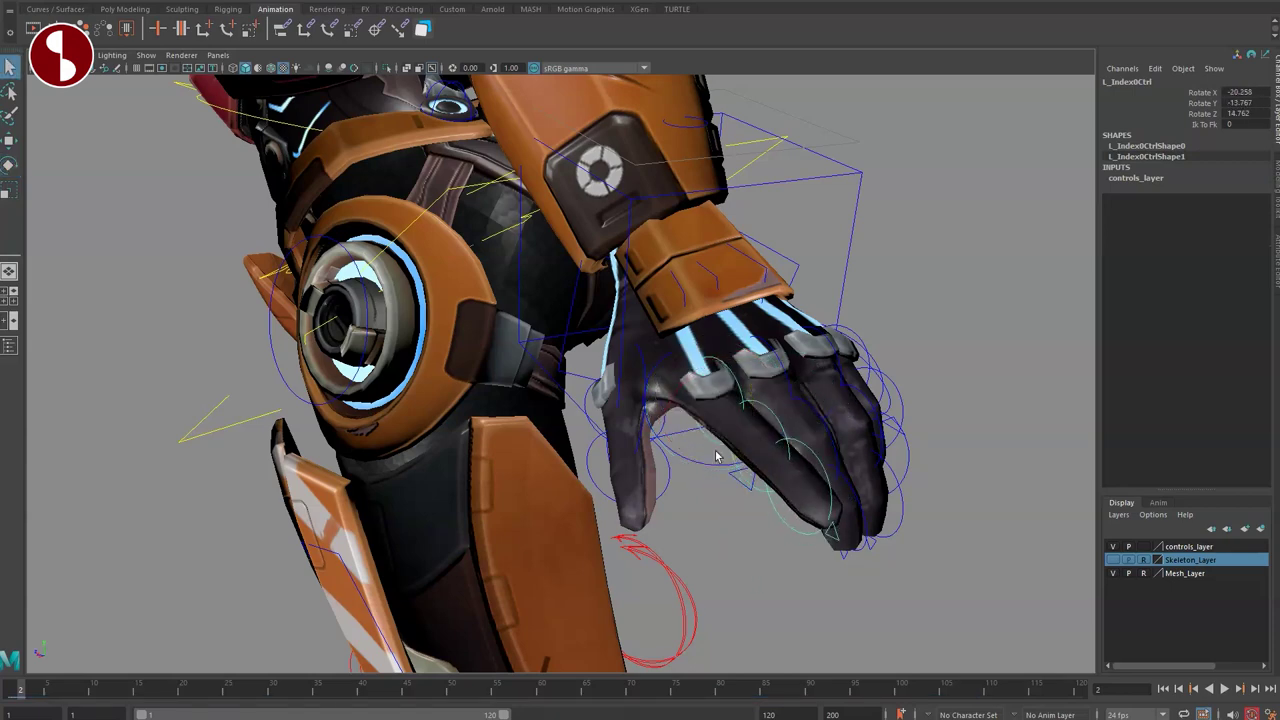
# Step: Select the side guard control on the right thigh and ready it for rotation
pyautogui.scroll(-3, 715, 456)
pyautogui.keyDown('alt'); pyautogui.moveTo(702, 460); pyautogui.dragTo(647, 397); pyautogui.keyUp('alt')
pyautogui.scroll(-5, 758, 432)
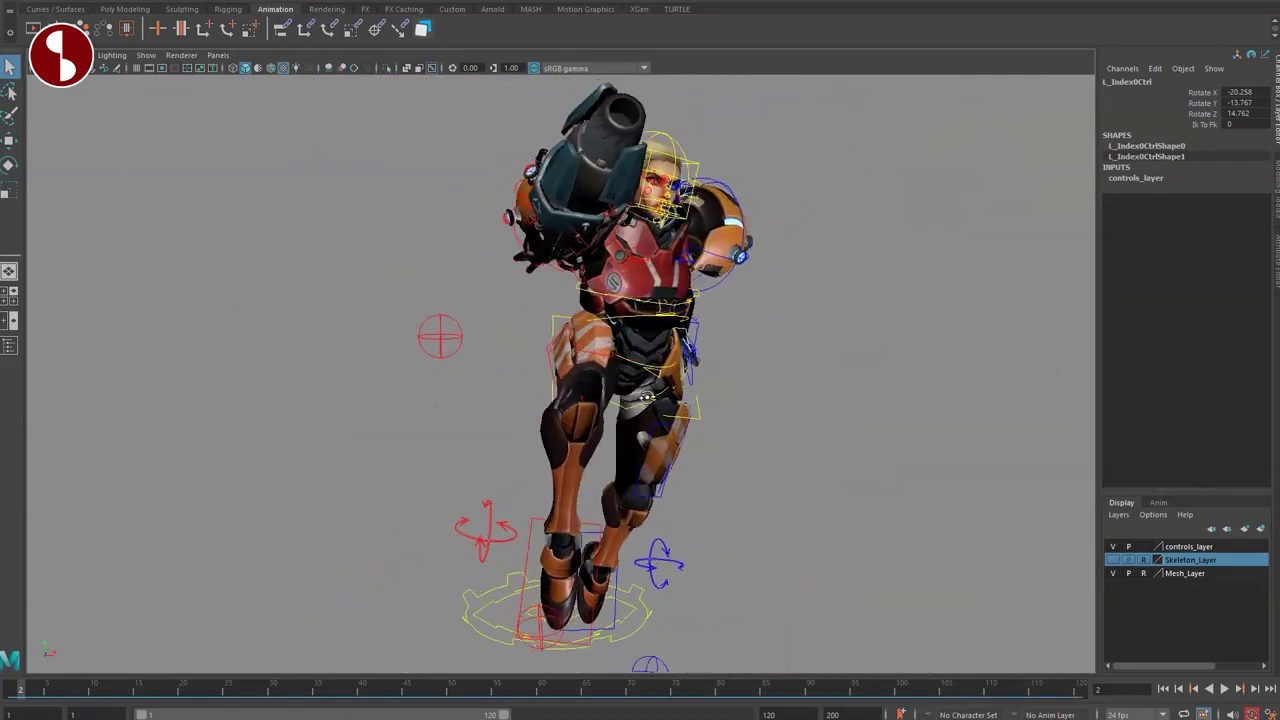
pyautogui.scroll(4, 590, 341)
pyautogui.keyDown('alt'); pyautogui.moveTo(606, 366); pyautogui.dragTo(645, 478, button='middle'); pyautogui.keyUp('alt')
pyautogui.scroll(2, 645, 478)
pyautogui.moveTo(645, 480)
pyautogui.keyDown('alt'); pyautogui.mouseDown()
pyautogui.moveTo(655, 494)
pyautogui.moveTo(640, 498)
pyautogui.mouseUp(); pyautogui.keyUp('alt')
pyautogui.click(575, 435)
pyautogui.press('e')
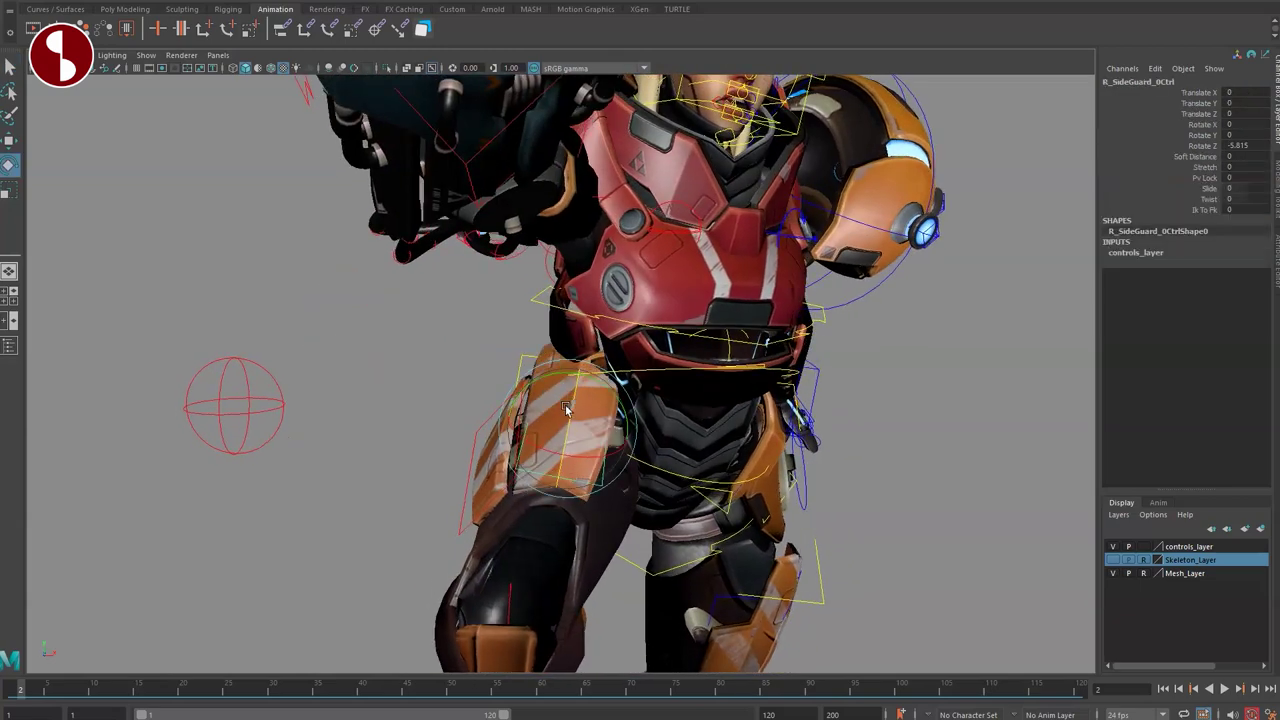
# Step: Rotate the right side guard control to about -2.32, -7.75, 0.55, checking the thigh armor from the side
pyautogui.keyDown('alt'); pyautogui.moveTo(599, 399); pyautogui.dragTo(760, 437); pyautogui.keyUp('alt')
pyautogui.keyDown('alt'); pyautogui.moveTo(405, 464); pyautogui.dragTo(556, 476); pyautogui.keyUp('alt')
pyautogui.press('q')
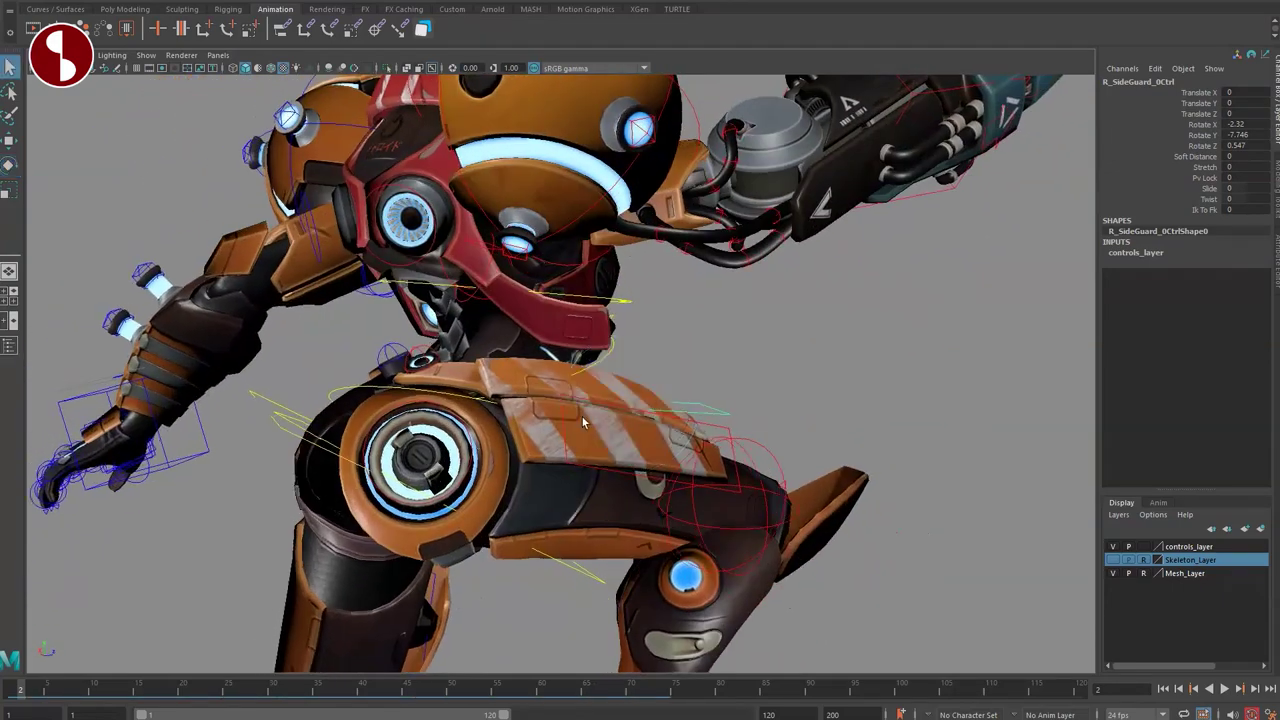
pyautogui.scroll(-6, 583, 420)
pyautogui.keyDown('alt'); pyautogui.moveTo(520, 405); pyautogui.dragTo(676, 400); pyautogui.keyUp('alt')
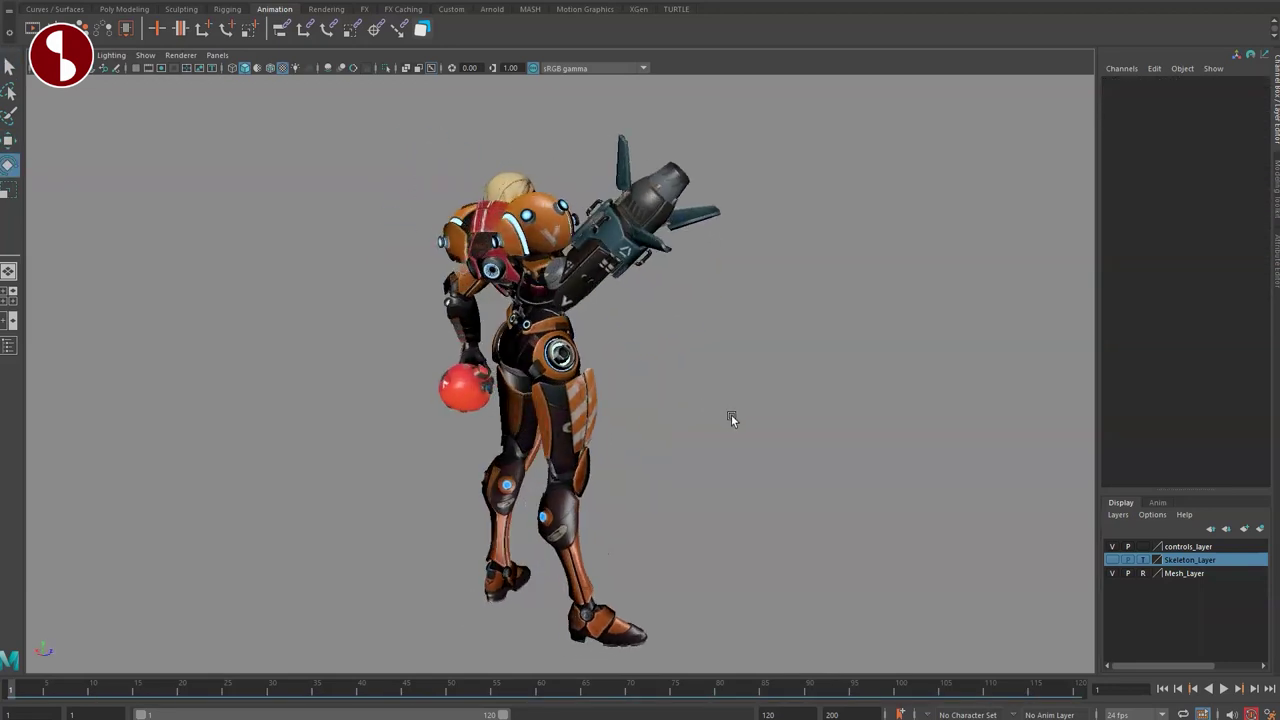
# Step: Select the left hand's all-finger control on the helmet-holding pose and activate the Move tool
pyautogui.keyDown('alt'); pyautogui.moveTo(731, 414); pyautogui.dragTo(511, 403); pyautogui.keyUp('alt')
pyautogui.keyDown('alt'); pyautogui.moveTo(551, 401); pyautogui.dragTo(562, 385, button='middle'); pyautogui.keyUp('alt')
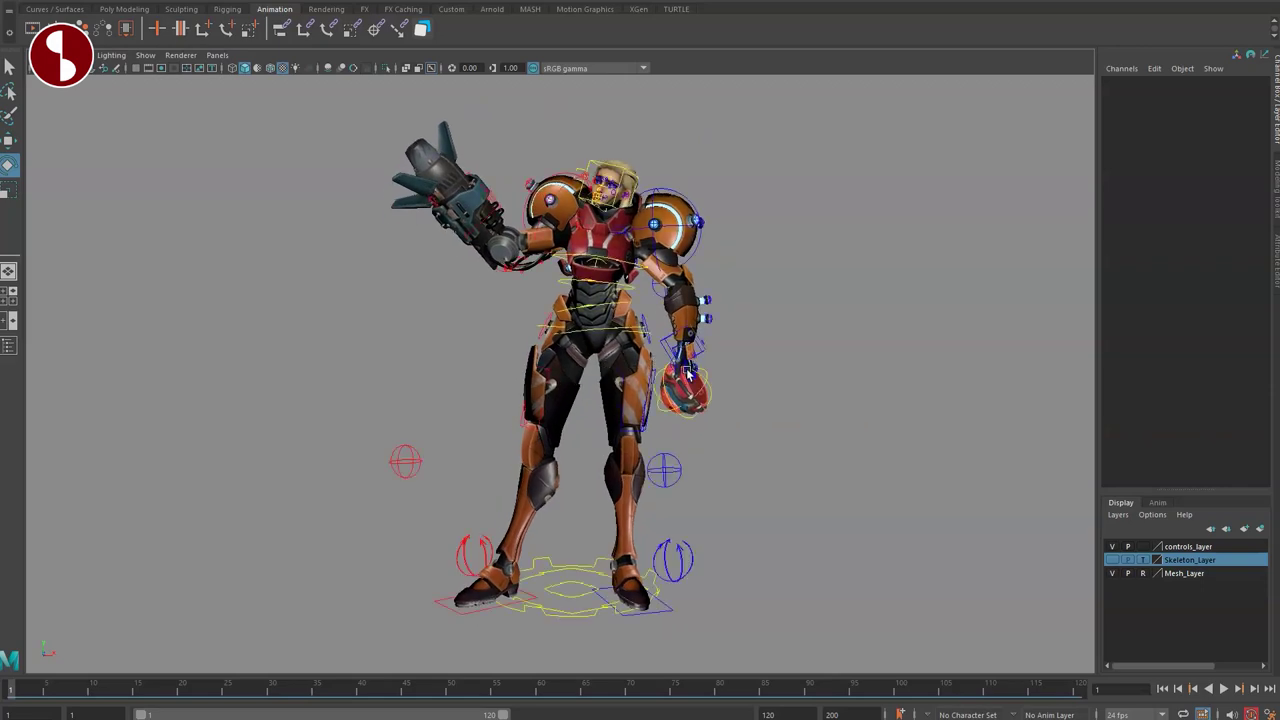
pyautogui.click(706, 348)
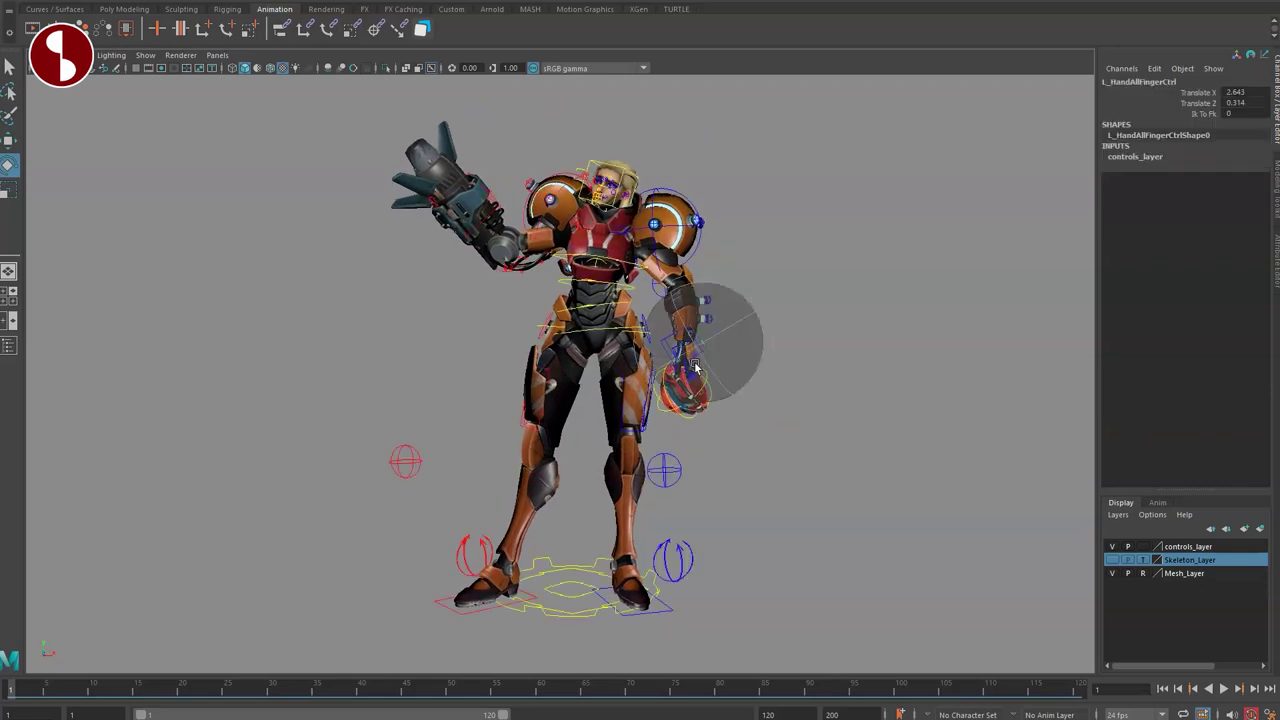
pyautogui.press('w')
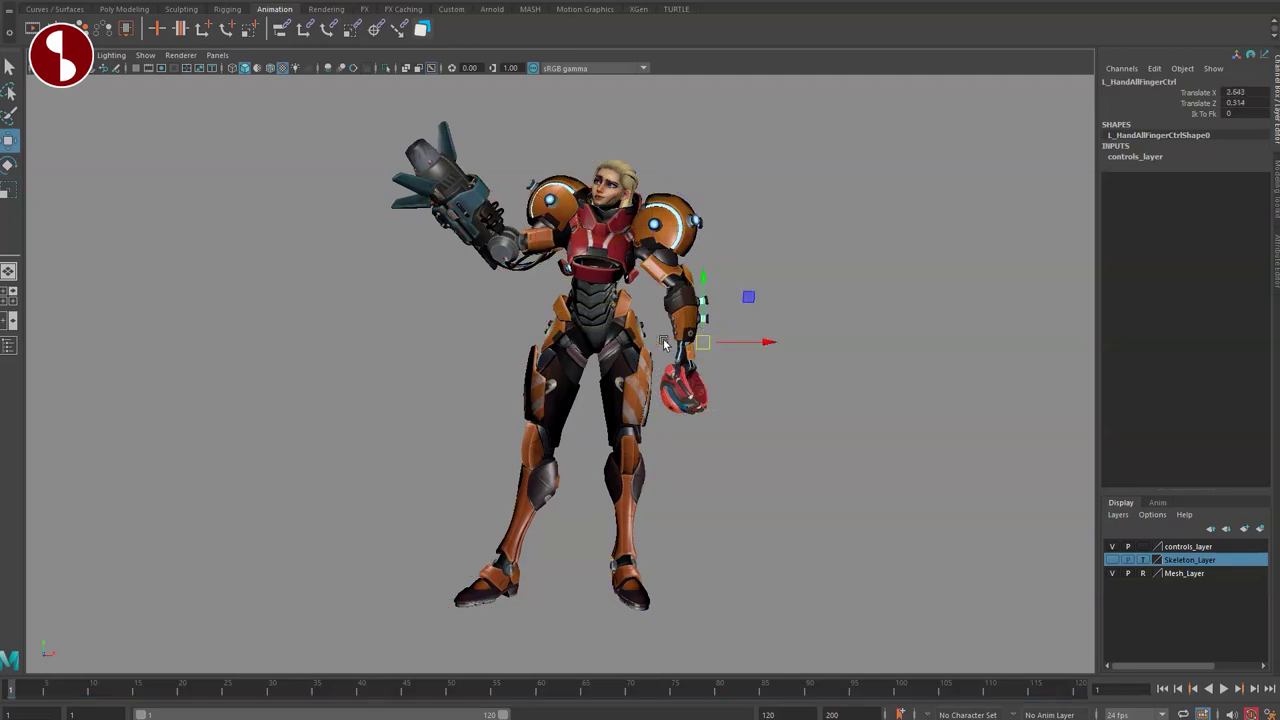
# Step: Examine the helmet-holding pose from several angles around the full character
pyautogui.keyDown('alt'); pyautogui.moveTo(462, 376); pyautogui.dragTo(500, 384); pyautogui.keyUp('alt')
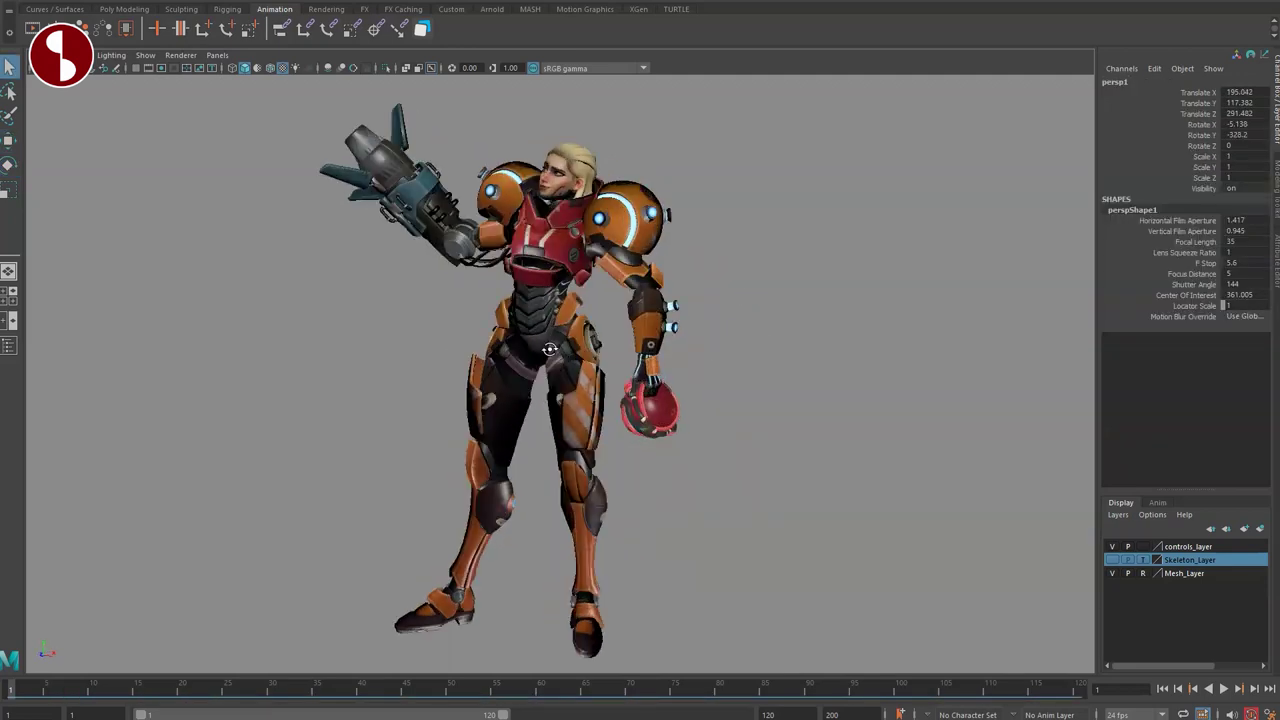
pyautogui.keyDown('alt'); pyautogui.moveTo(550, 349); pyautogui.dragTo(40, 358); pyautogui.keyUp('alt')
pyautogui.keyDown('alt'); pyautogui.moveTo(516, 372); pyautogui.dragTo(446, 380); pyautogui.keyUp('alt')
pyautogui.keyDown('alt'); pyautogui.moveTo(490, 382); pyautogui.dragTo(484, 367, button='middle'); pyautogui.keyUp('alt')
pyautogui.keyDown('alt'); pyautogui.moveTo(484, 367); pyautogui.dragTo(473, 369, button='right'); pyautogui.keyUp('alt')
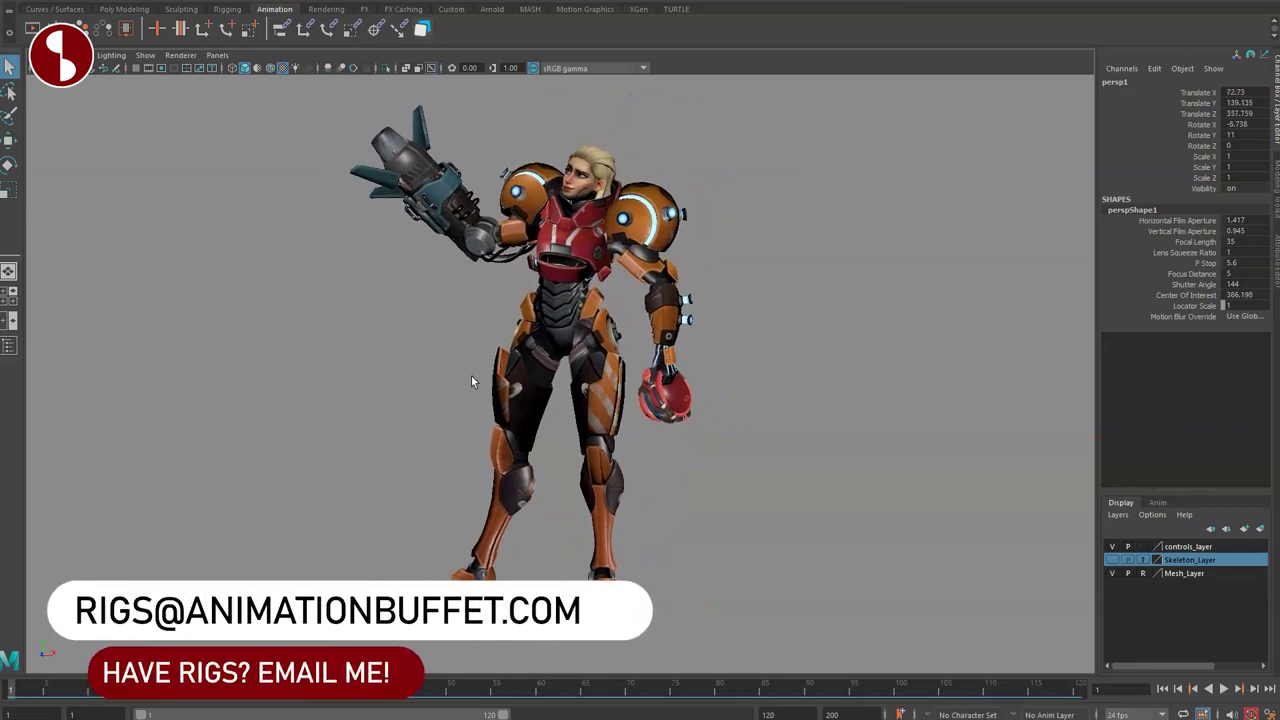